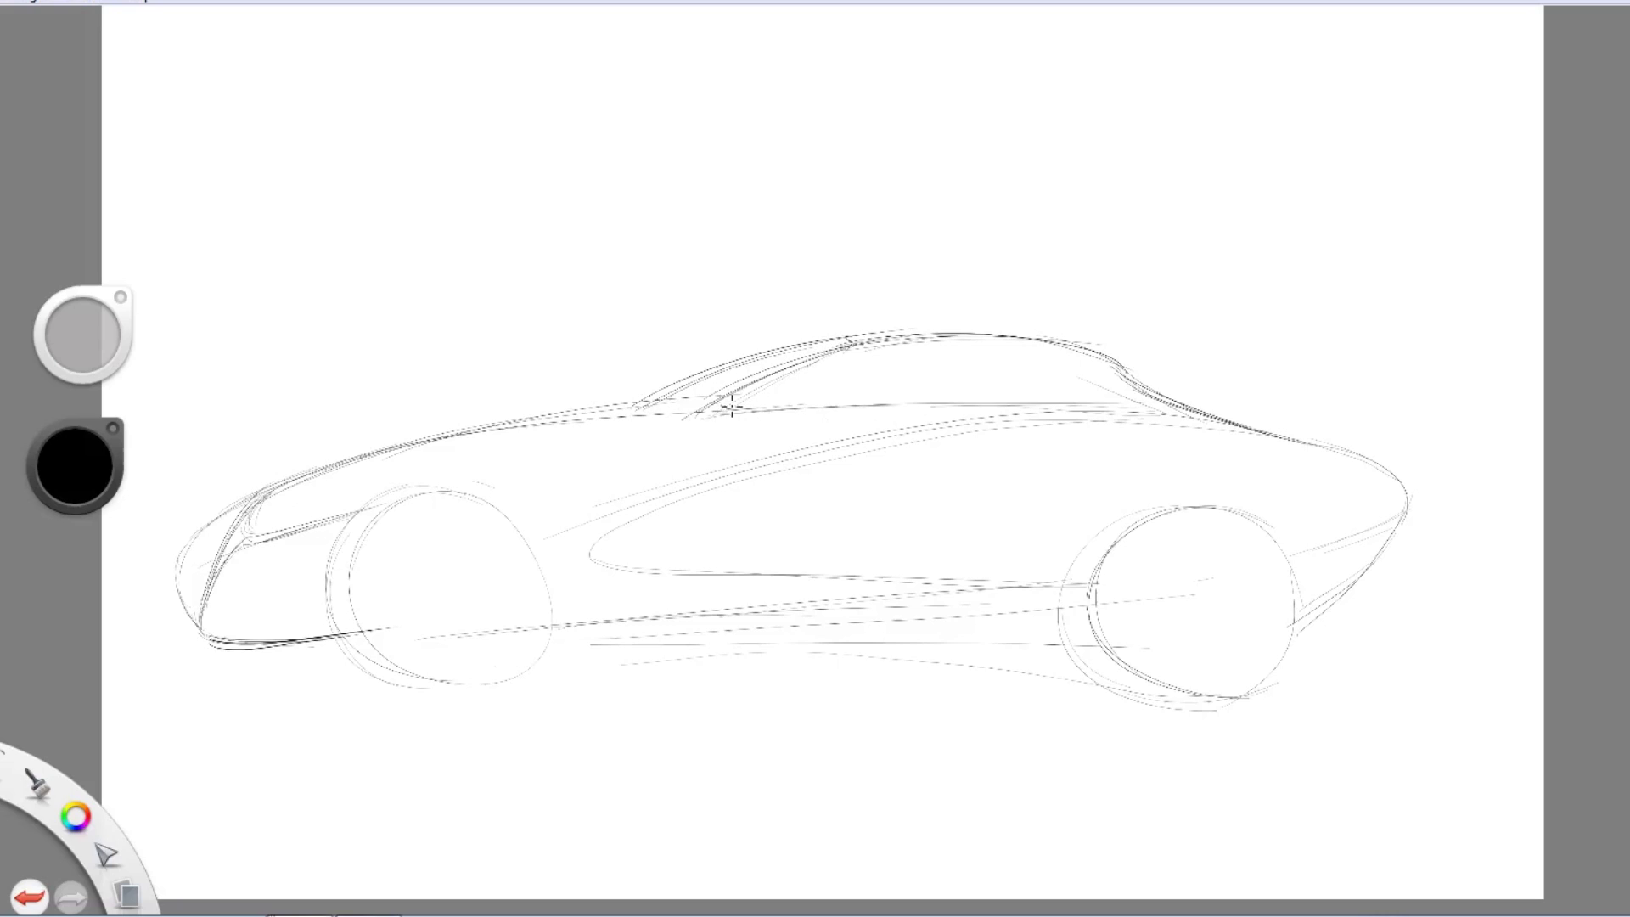
# Ink a darker black pencil line along the car's upper shoulder, then zoom toward the headlight
pyautogui.moveTo(993, 421); pyautogui.dragTo(1414, 458)
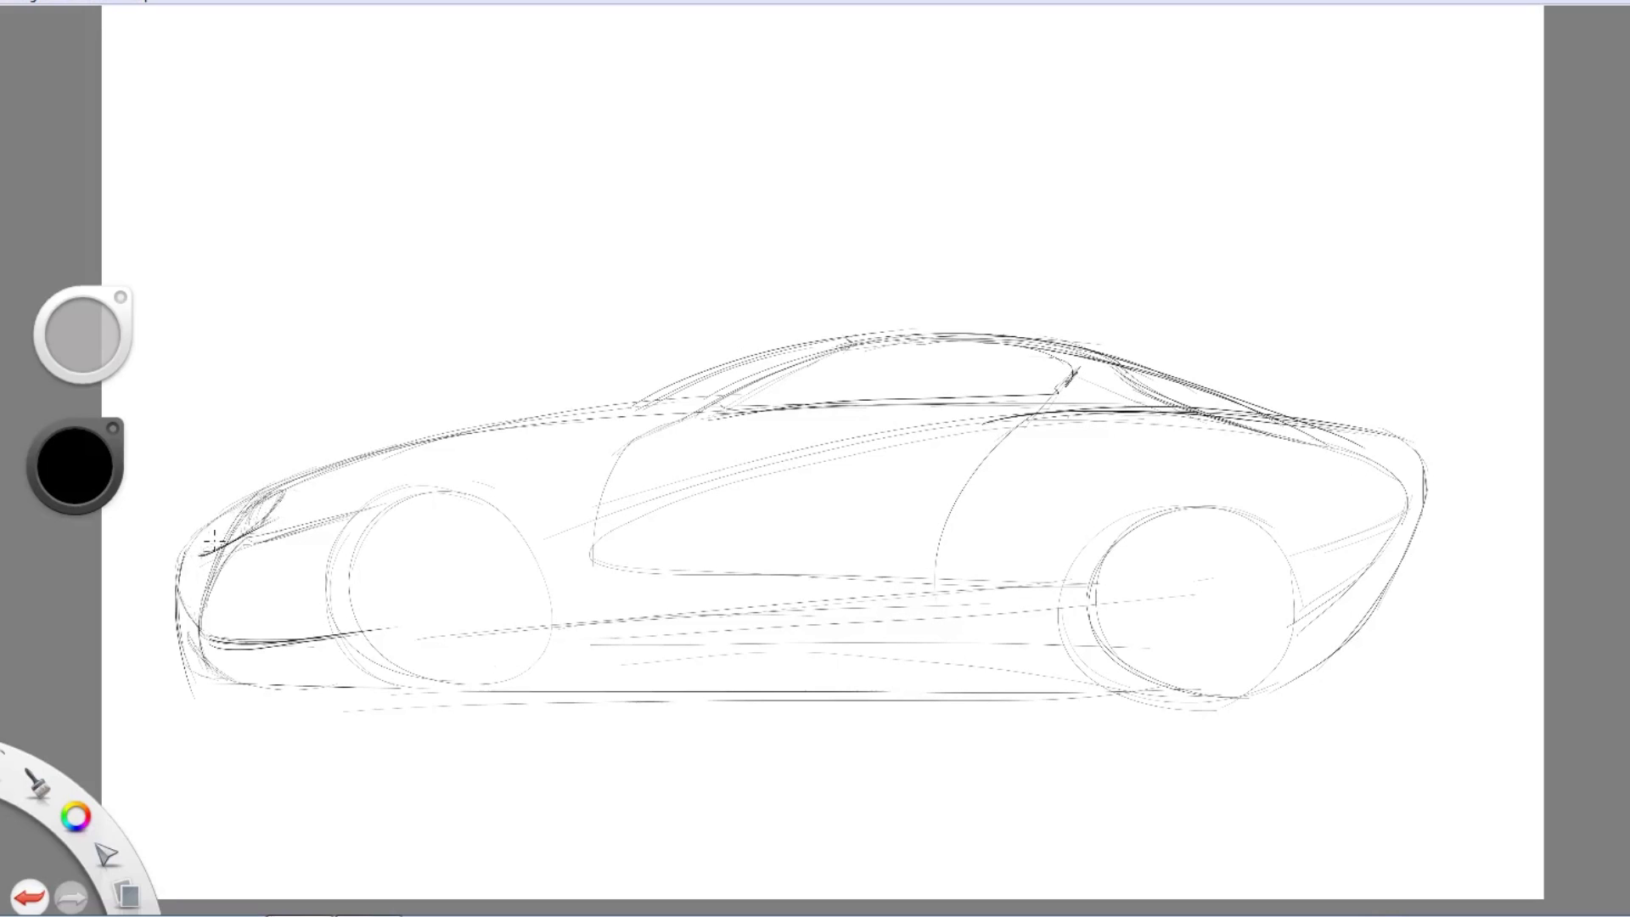
pyautogui.scroll(3, 734, 560)
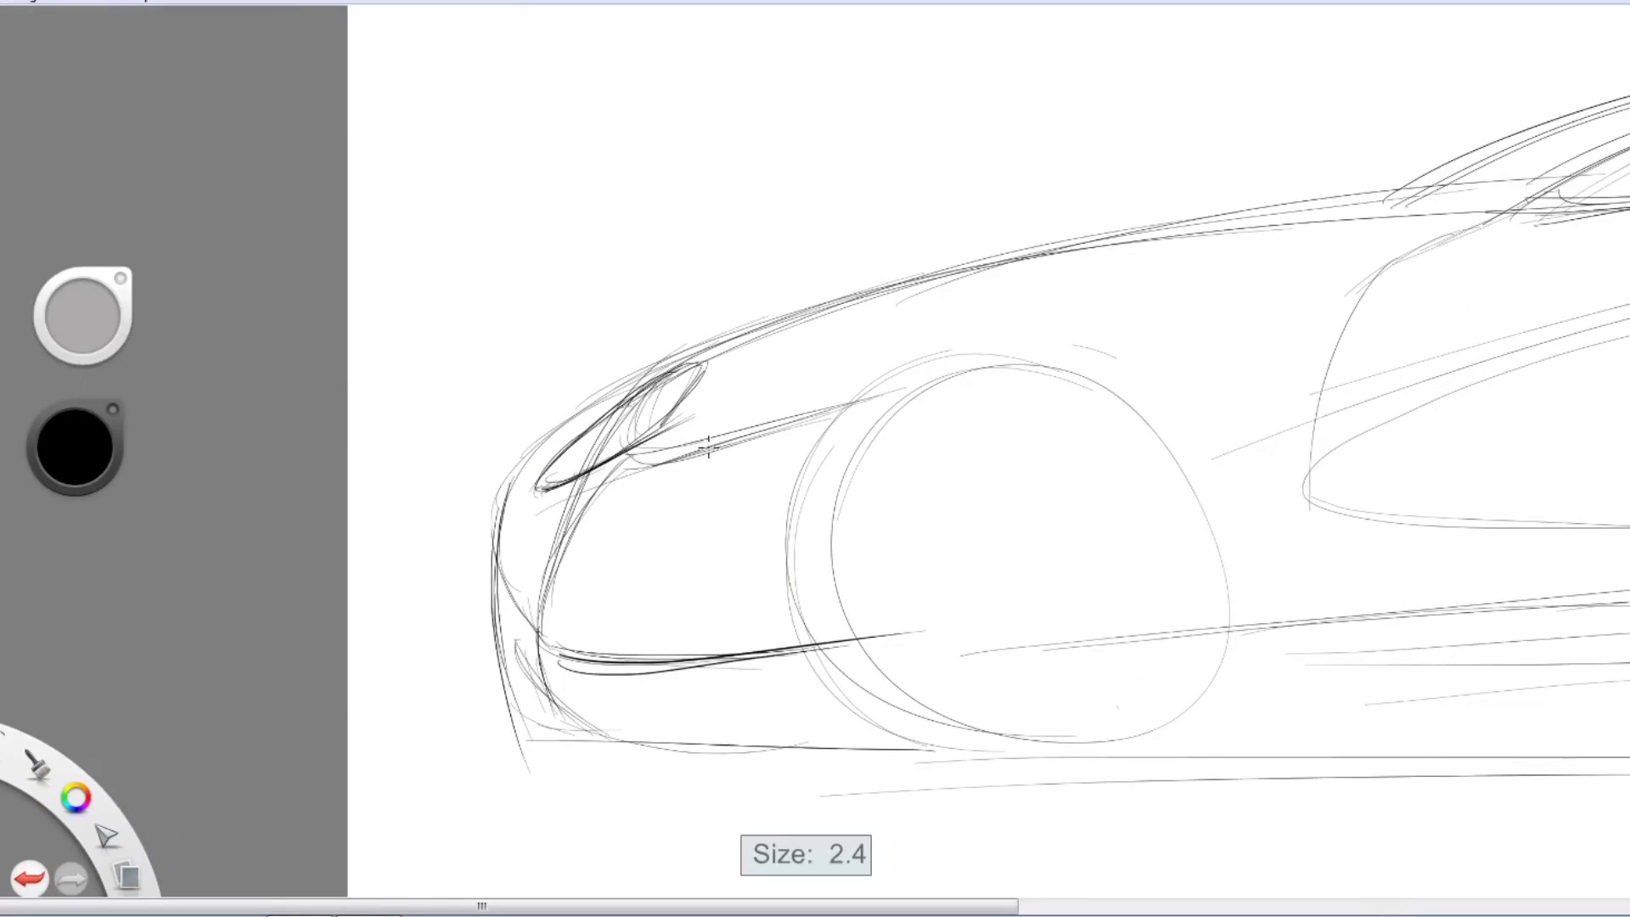
pyautogui.scroll(3, 628, 399)
# Ink bold outlines for the headlight and the front bumper's lower edges
pyautogui.moveTo(450, 547); pyautogui.dragTo(773, 392)
pyautogui.moveTo(458, 497); pyautogui.dragTo(722, 329)
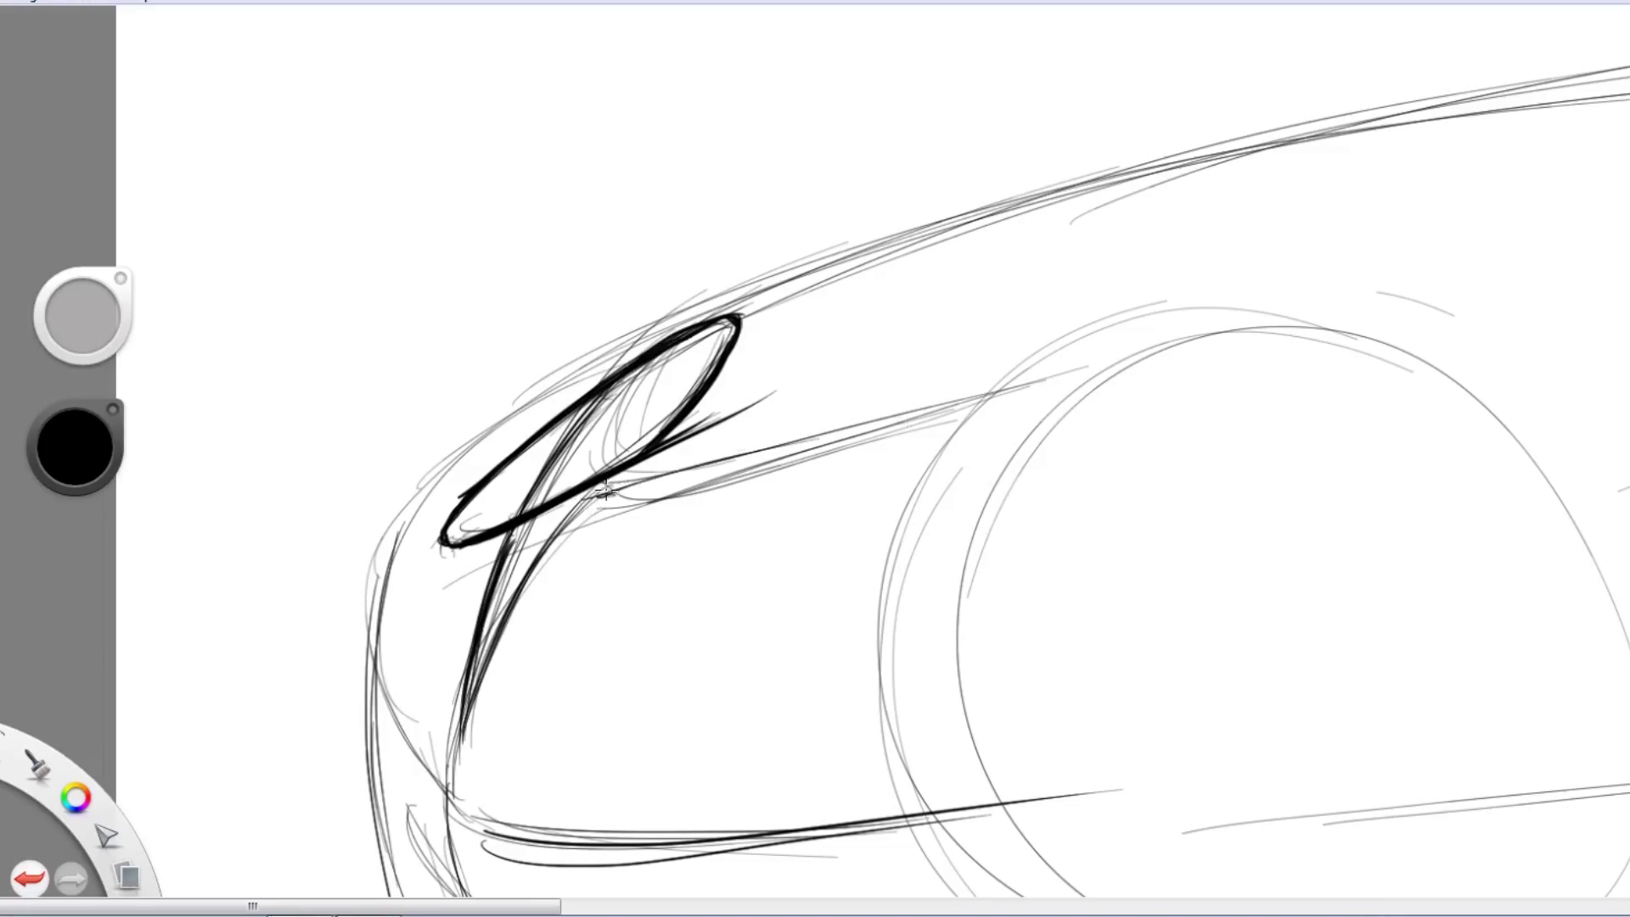
pyautogui.moveTo(604, 491); pyautogui.dragTo(1003, 369)
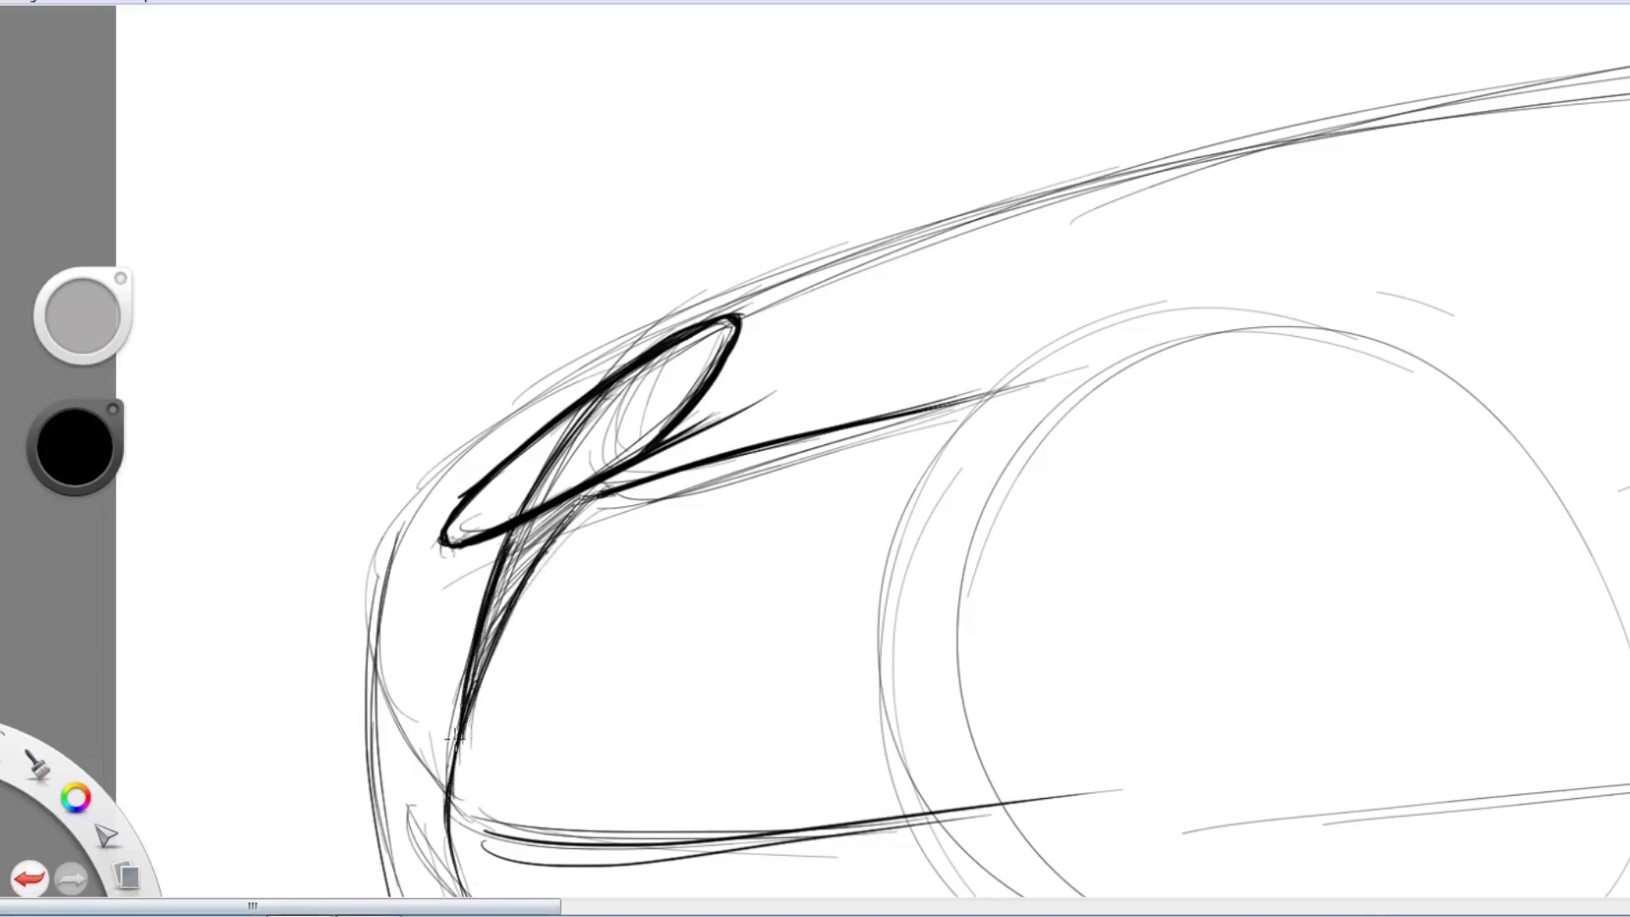
pyautogui.moveTo(454, 738)
pyautogui.mouseDown()
pyautogui.moveTo(507, 310)
pyautogui.moveTo(444, 365)
pyautogui.moveTo(429, 604)
pyautogui.moveTo(393, 318)
pyautogui.moveTo(499, 675)
pyautogui.mouseUp()
pyautogui.moveTo(520, 427); pyautogui.dragTo(989, 463)
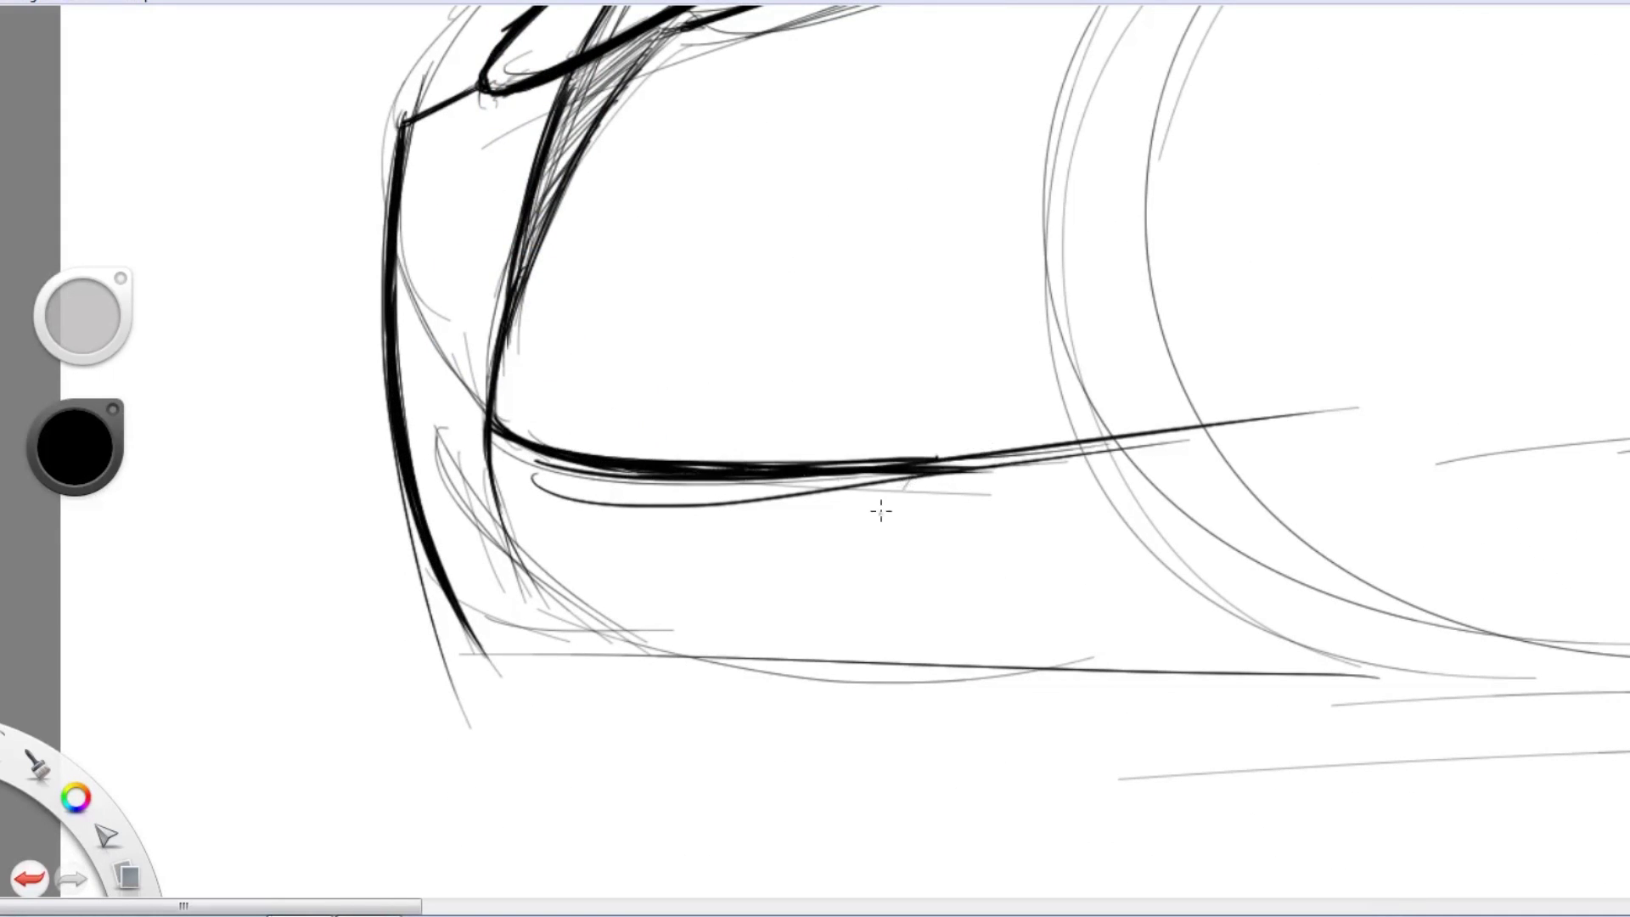
pyautogui.moveTo(450, 660); pyautogui.dragTo(955, 641)
pyautogui.moveTo(988, 523); pyautogui.dragTo(849, 543)
# Darken the nose outline and retrace the hood line with bold strokes
pyautogui.moveTo(823, 242); pyautogui.dragTo(340, 384)
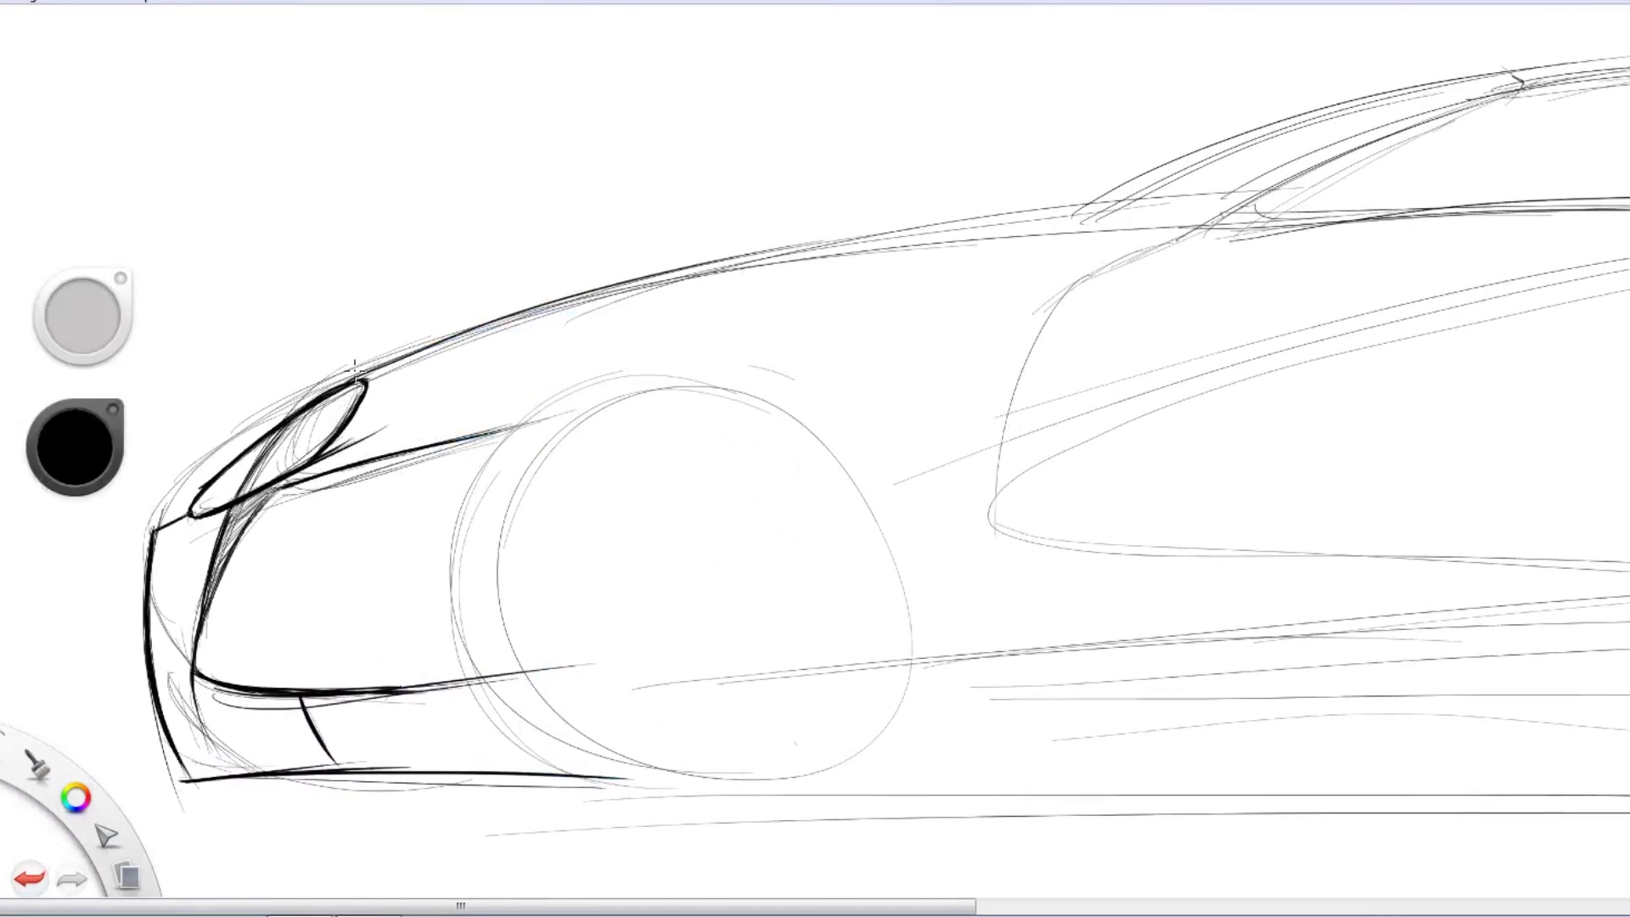
pyautogui.moveTo(764, 267); pyautogui.dragTo(340, 389)
pyautogui.moveTo(960, 242); pyautogui.dragTo(336, 390)
pyautogui.moveTo(1077, 222); pyautogui.dragTo(387, 359)
pyautogui.moveTo(1123, 212); pyautogui.dragTo(340, 386)
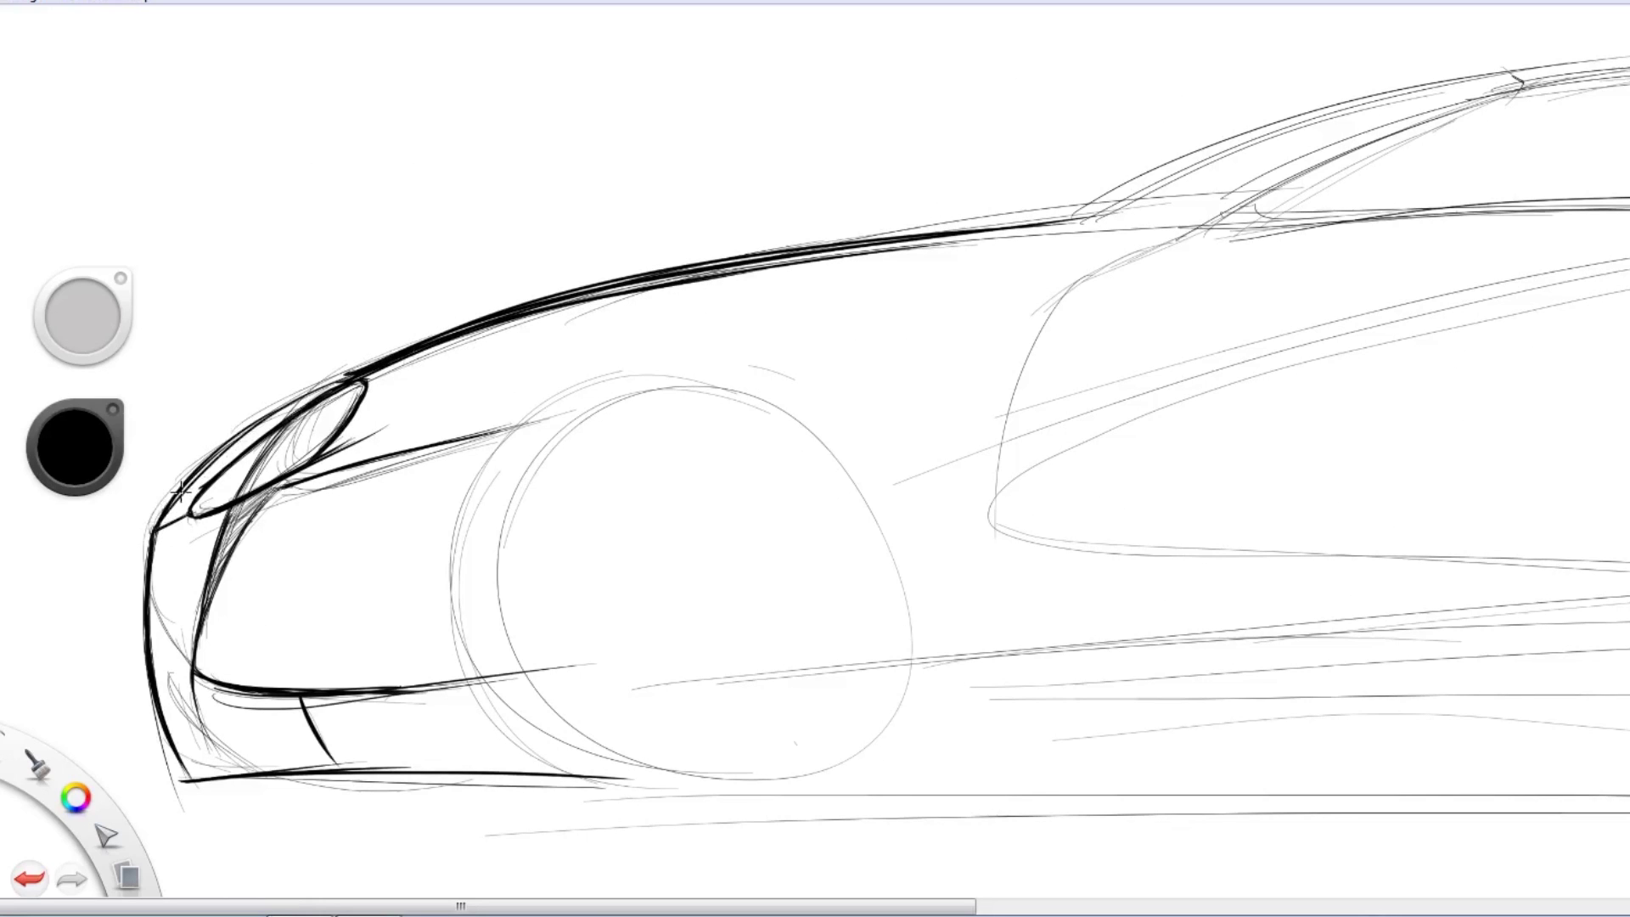
# Ink a bold line along the rear deck and tail, undoing a stray stroke
pyautogui.moveTo(503, 441); pyautogui.dragTo(437, 461)
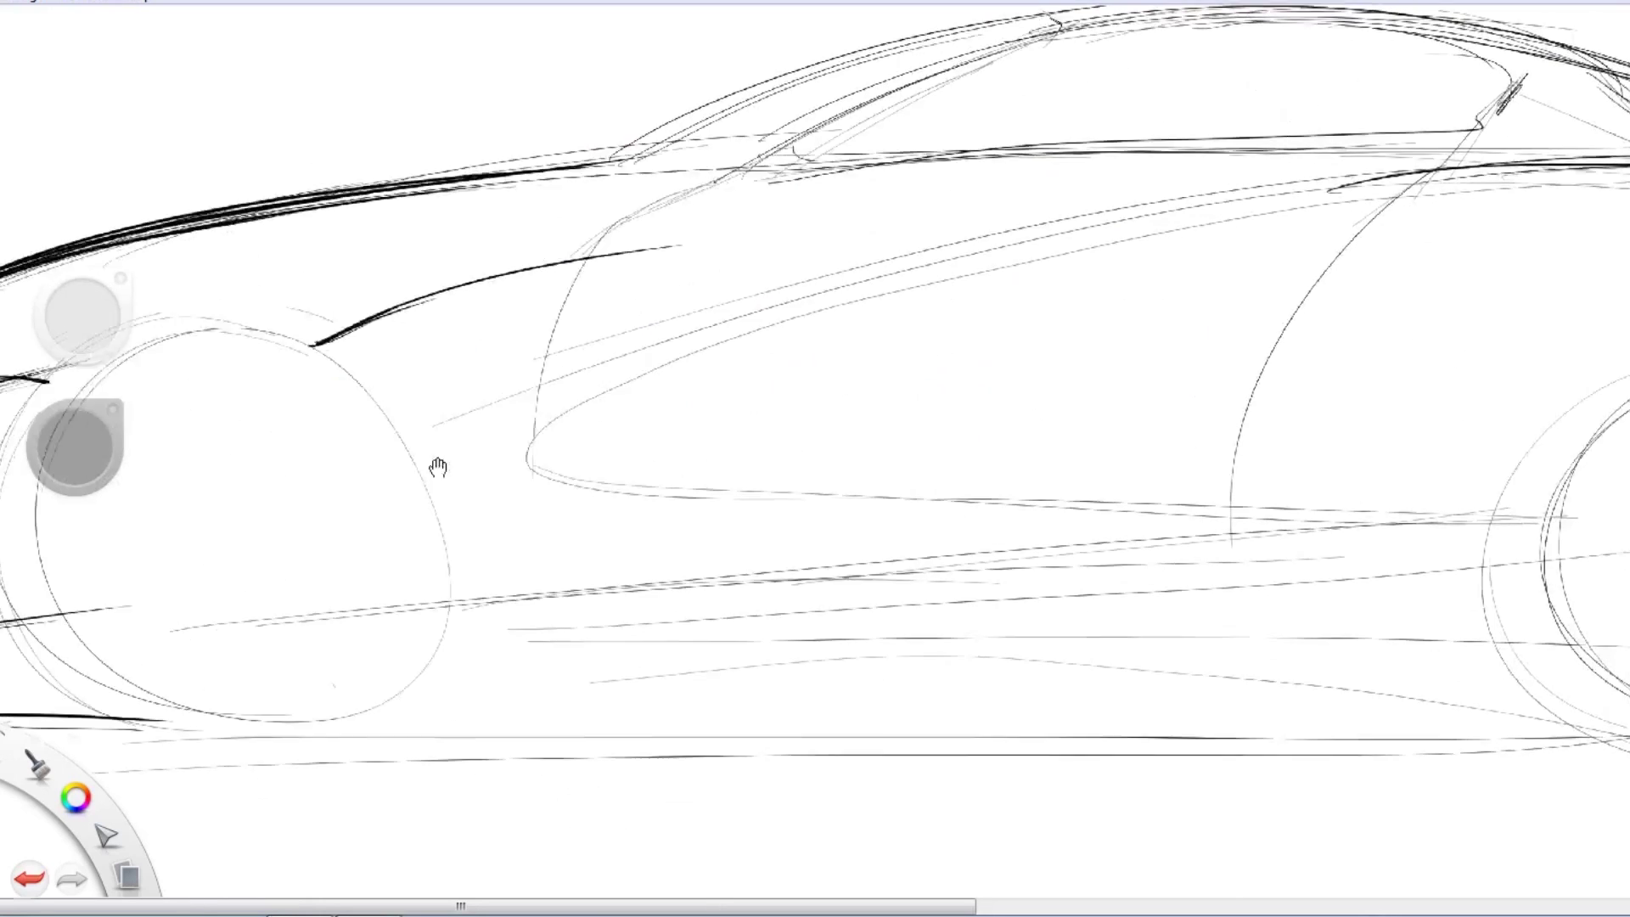
pyautogui.moveTo(818, 572)
pyautogui.mouseDown()
pyautogui.moveTo(1126, 533)
pyautogui.moveTo(948, 473)
pyautogui.mouseUp()
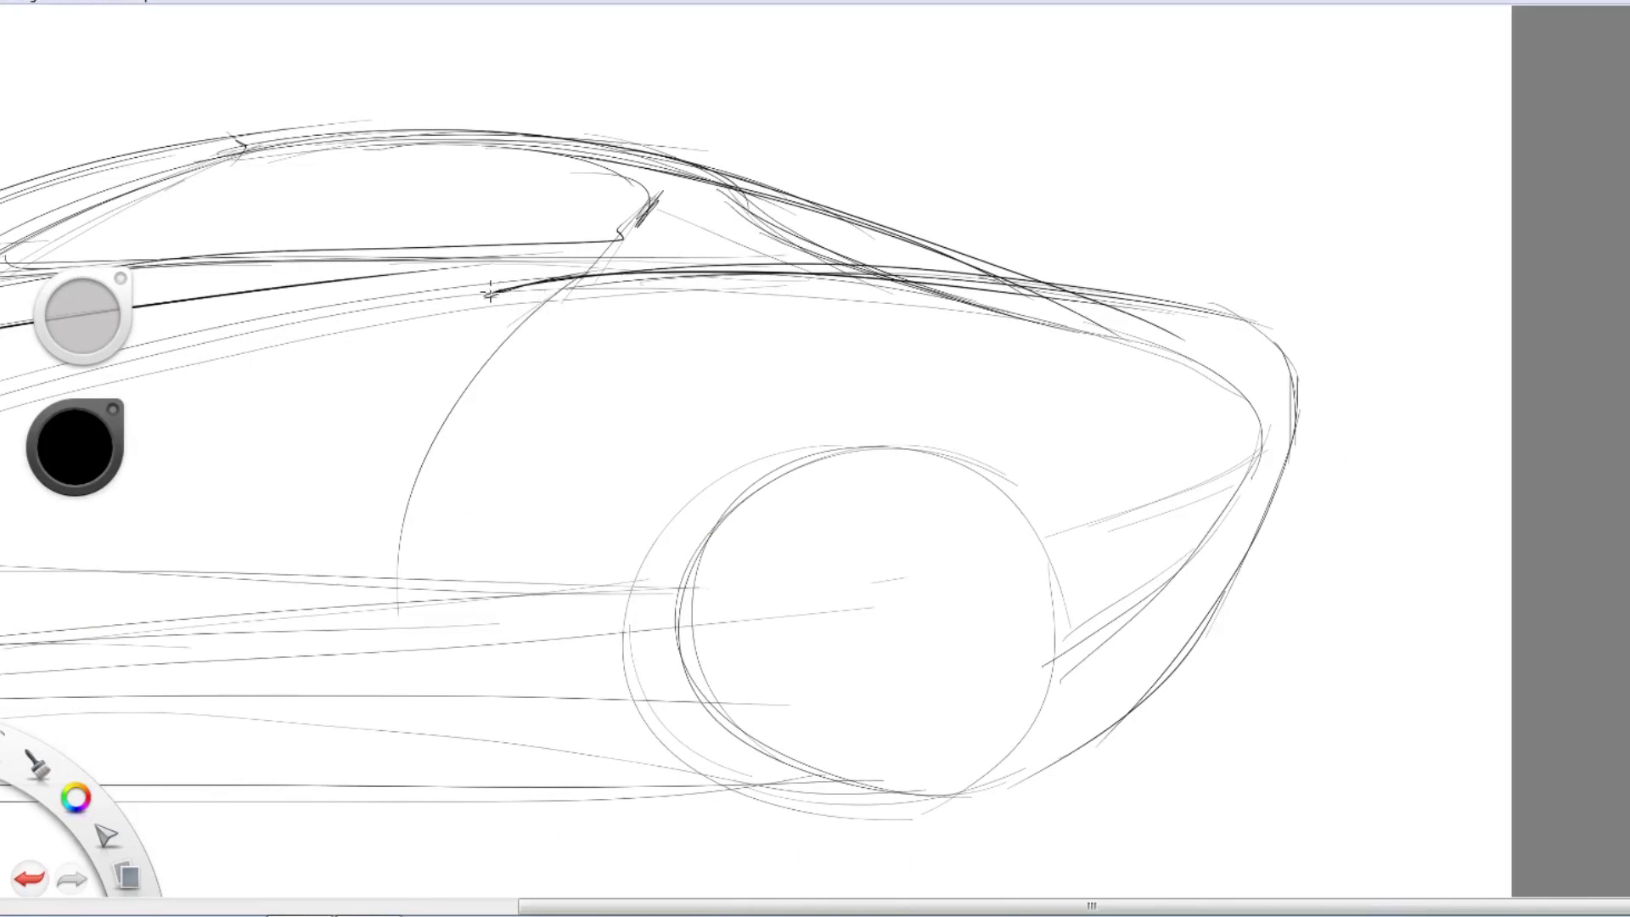
pyautogui.moveTo(486, 295)
pyautogui.mouseDown()
pyautogui.moveTo(849, 270)
pyautogui.moveTo(1288, 349)
pyautogui.mouseUp()
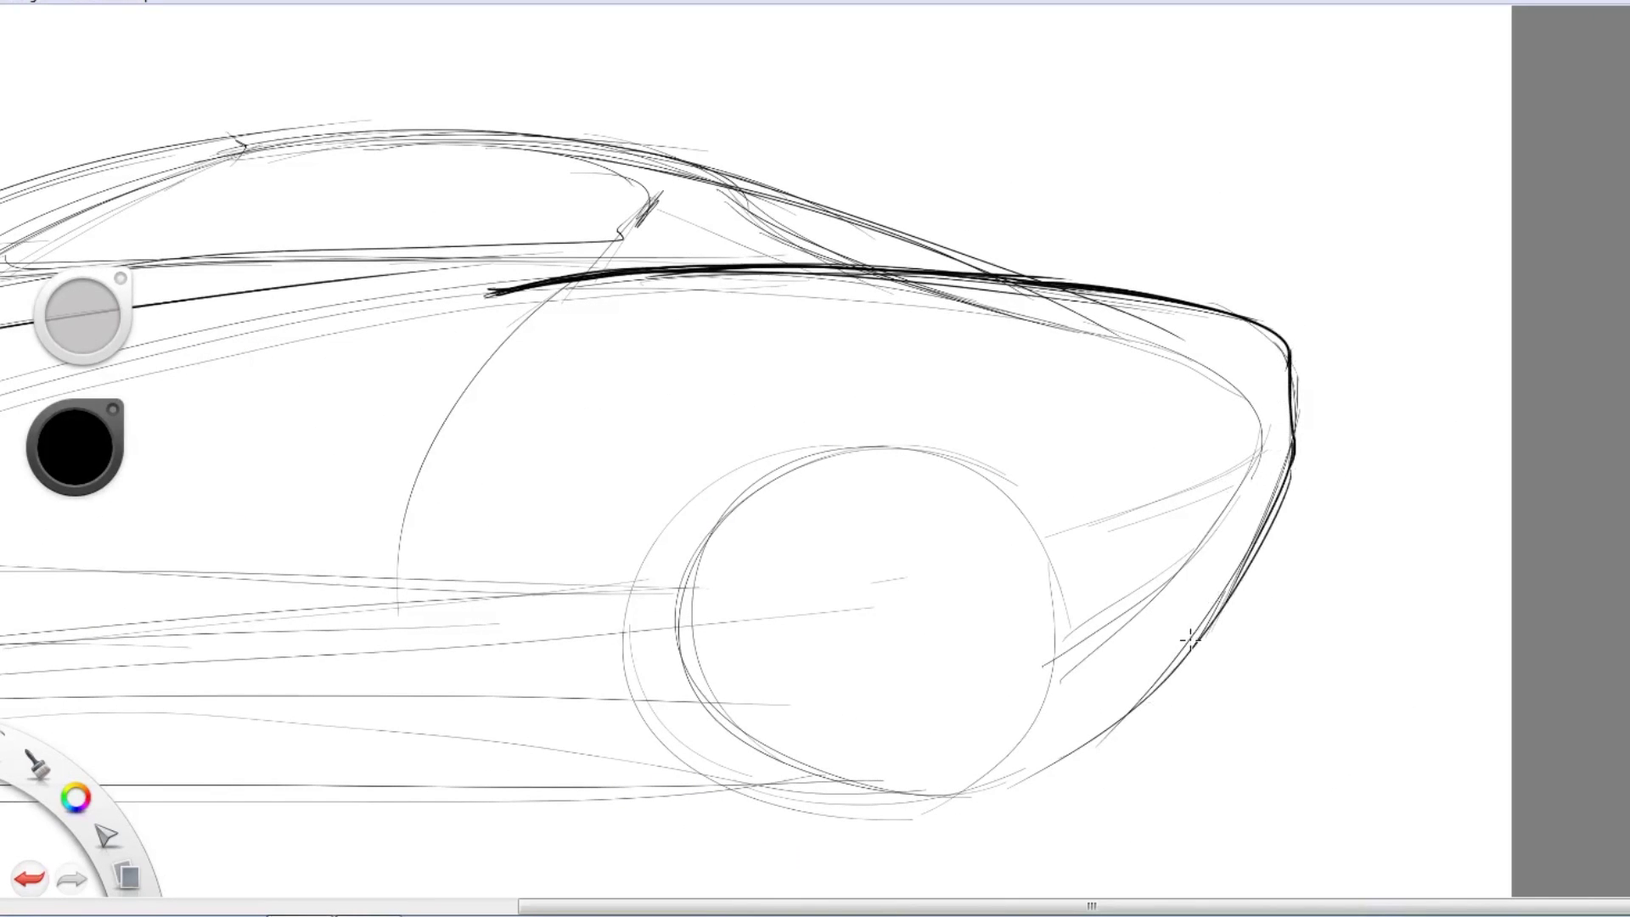
pyautogui.moveTo(1215, 418); pyautogui.dragTo(975, 658)
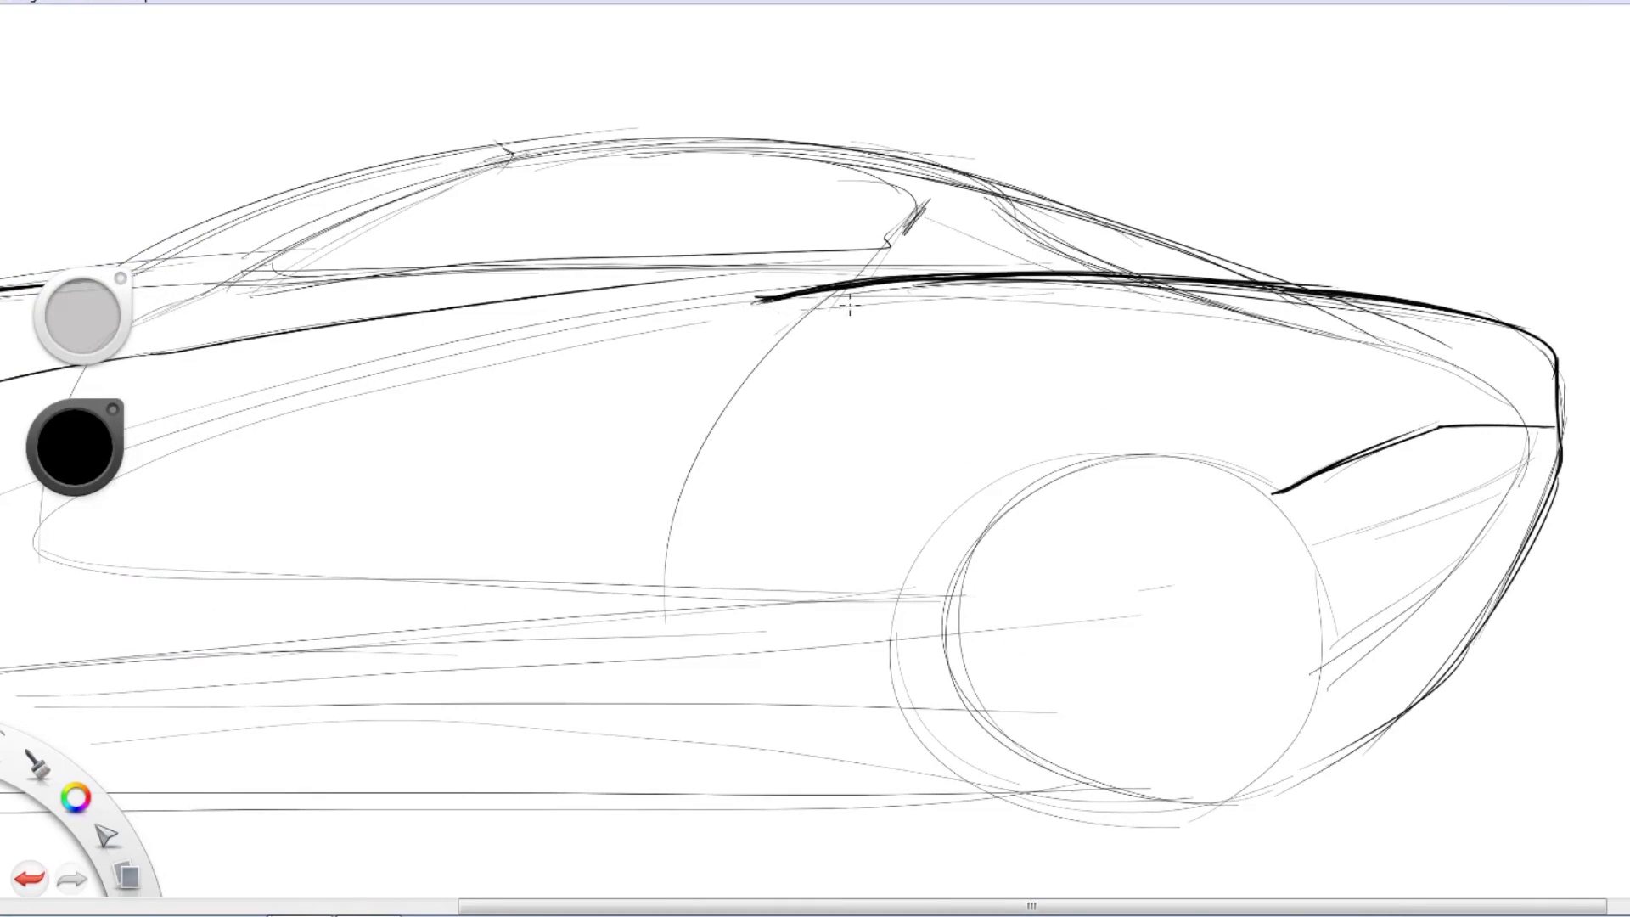
pyautogui.moveTo(965, 299); pyautogui.dragTo(1029, 406)
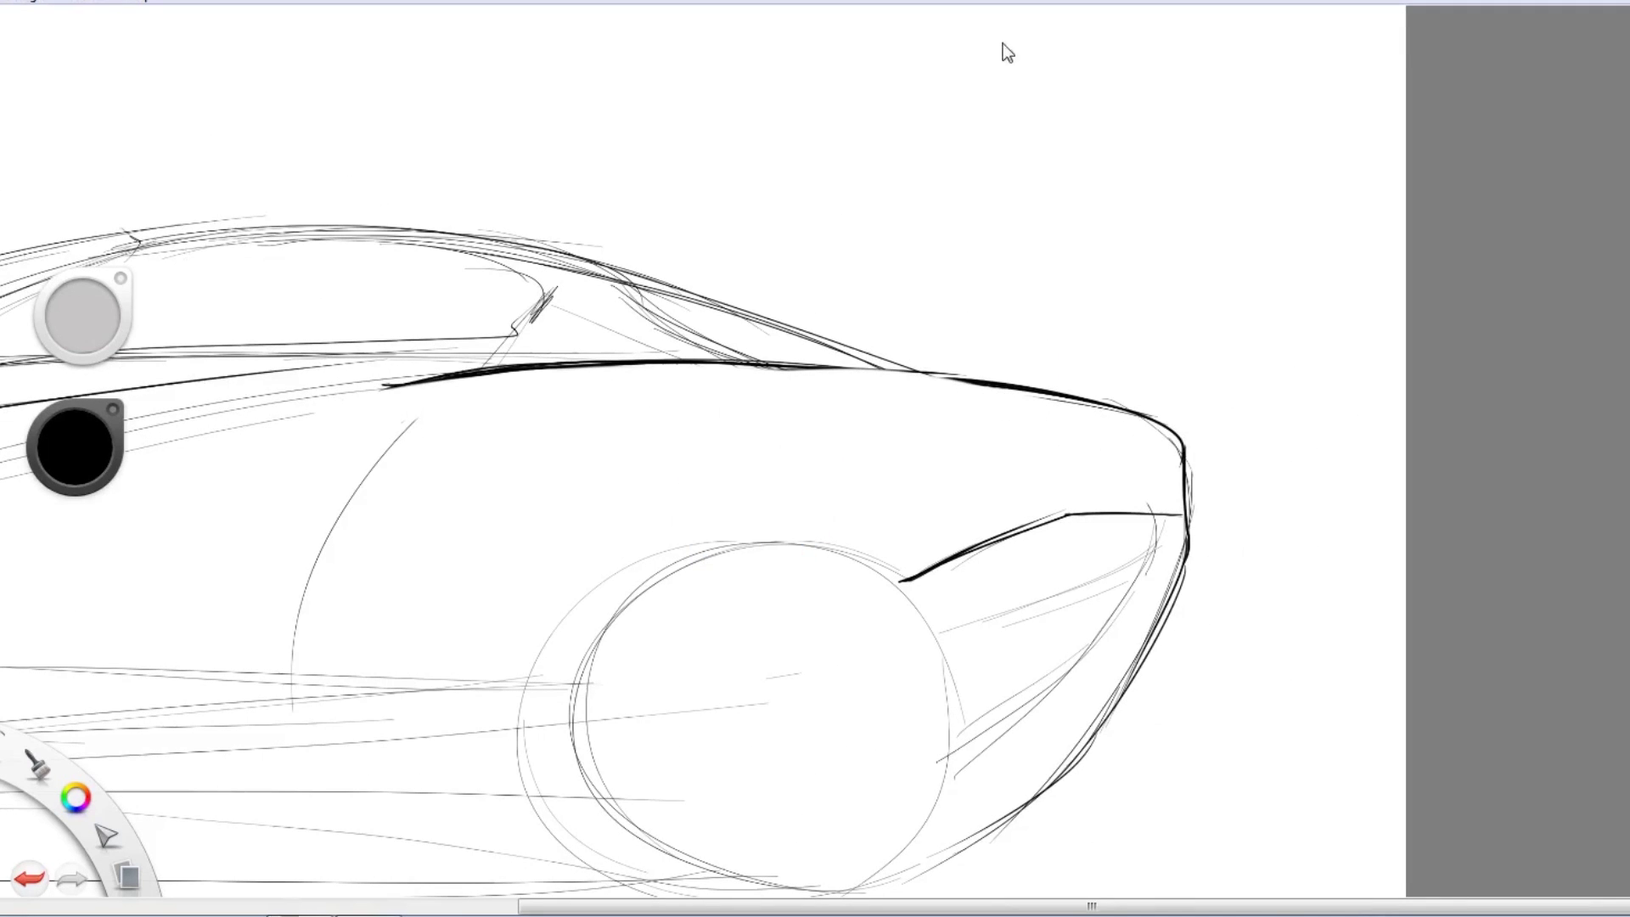
pyautogui.moveTo(384, 386); pyautogui.dragTo(926, 838)
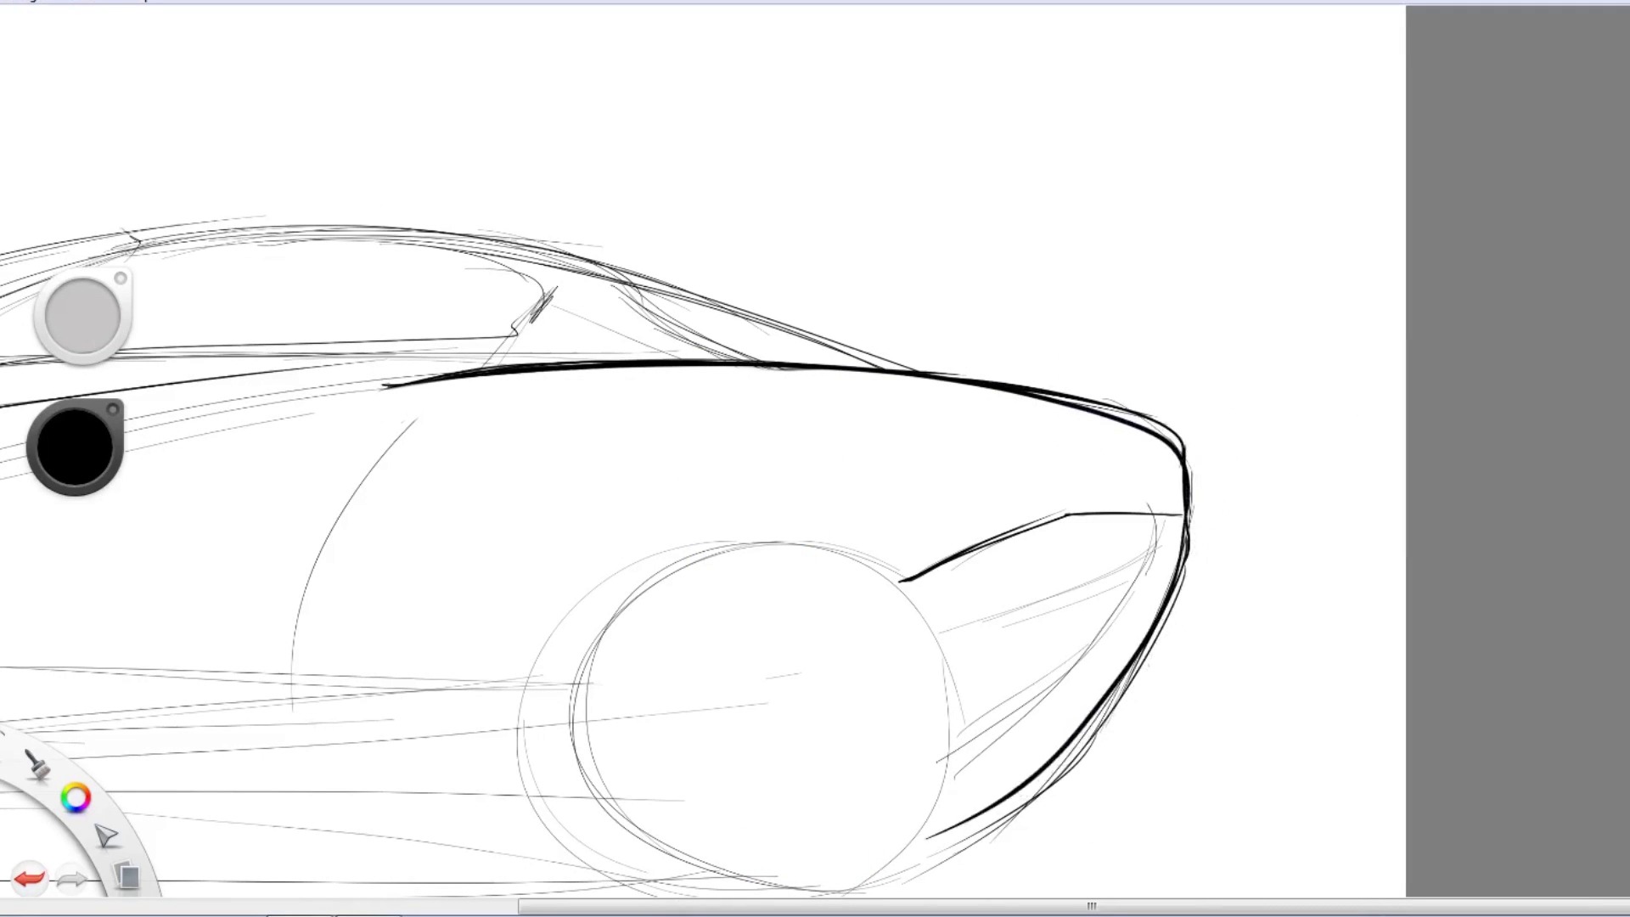
pyautogui.moveTo(925, 339); pyautogui.dragTo(849, 692)
pyautogui.hotkey('ctrl', 'z')
# Ink the roofline, a closed side-window outline and the rear spoiler on the tail
pyautogui.moveTo(952, 656); pyautogui.dragTo(752, 527)
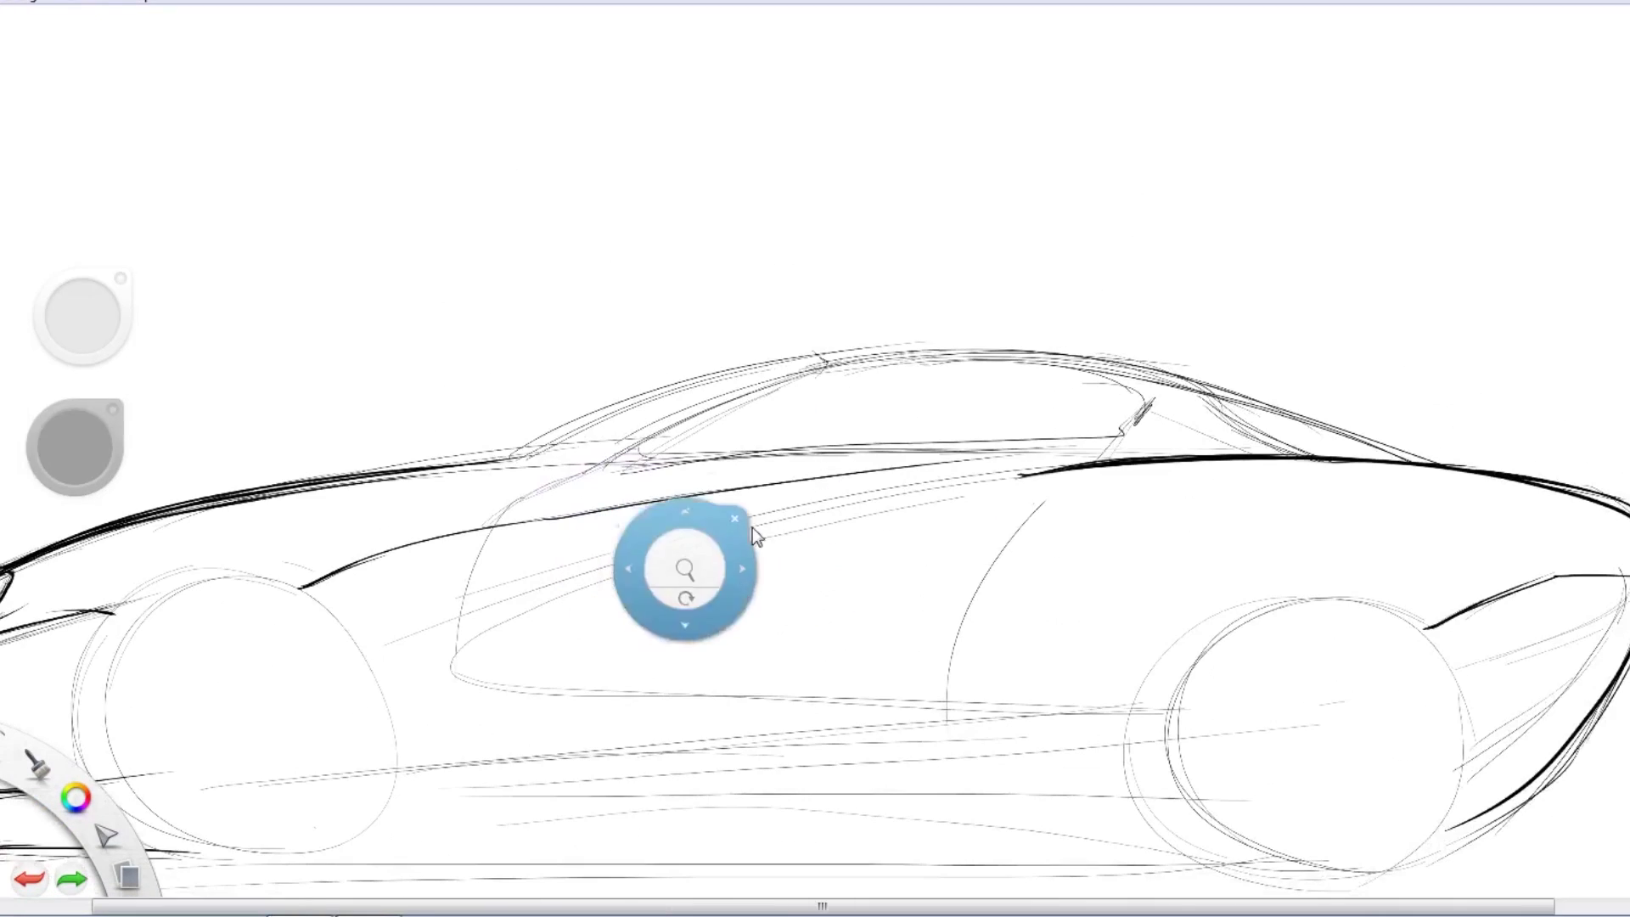
pyautogui.moveTo(517, 456); pyautogui.dragTo(766, 378)
pyautogui.hotkey('ctrl', 'z')
pyautogui.moveTo(1024, 505)
pyautogui.mouseDown()
pyautogui.moveTo(442, 475)
pyautogui.moveTo(626, 438)
pyautogui.mouseUp()
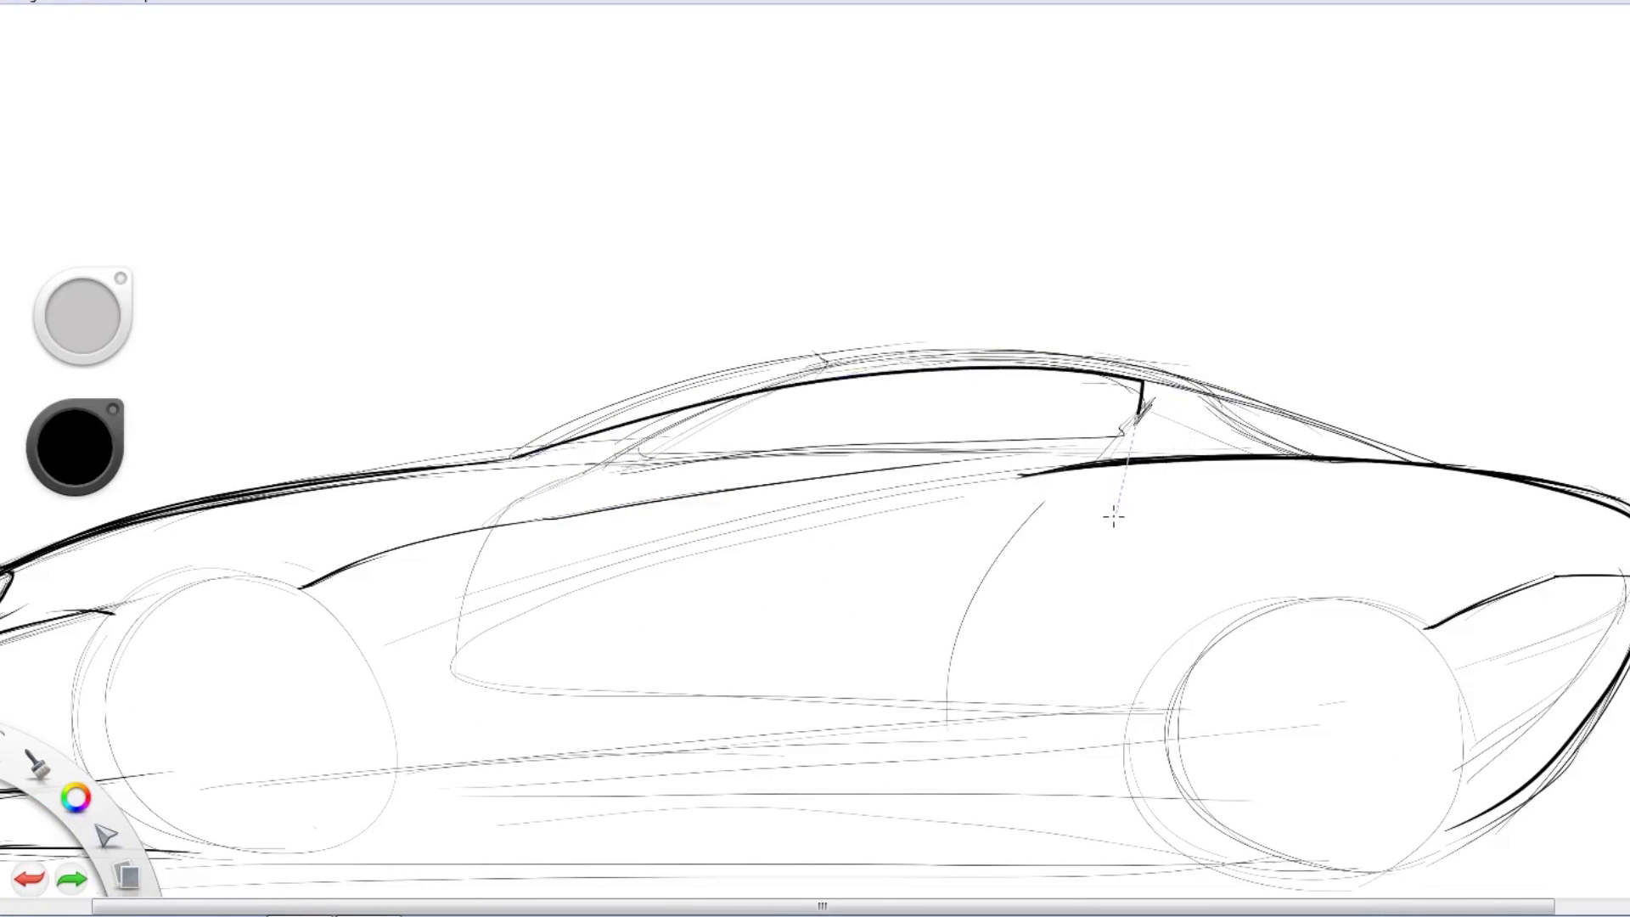
pyautogui.moveTo(952, 361); pyautogui.dragTo(1507, 467)
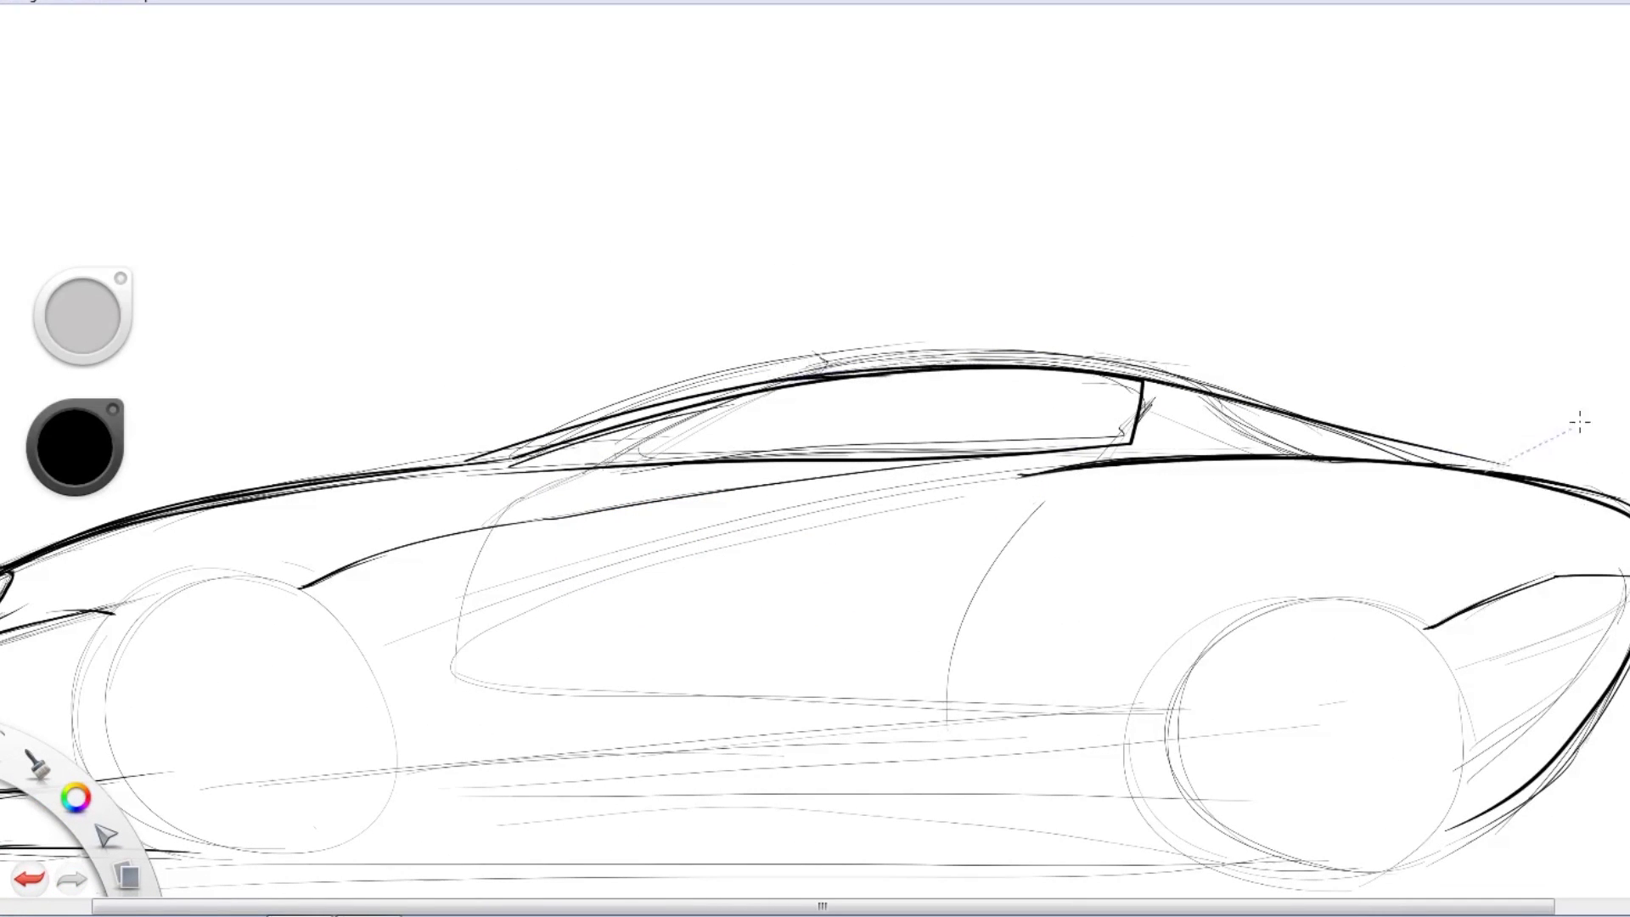
pyautogui.moveTo(1579, 419); pyautogui.dragTo(933, 491)
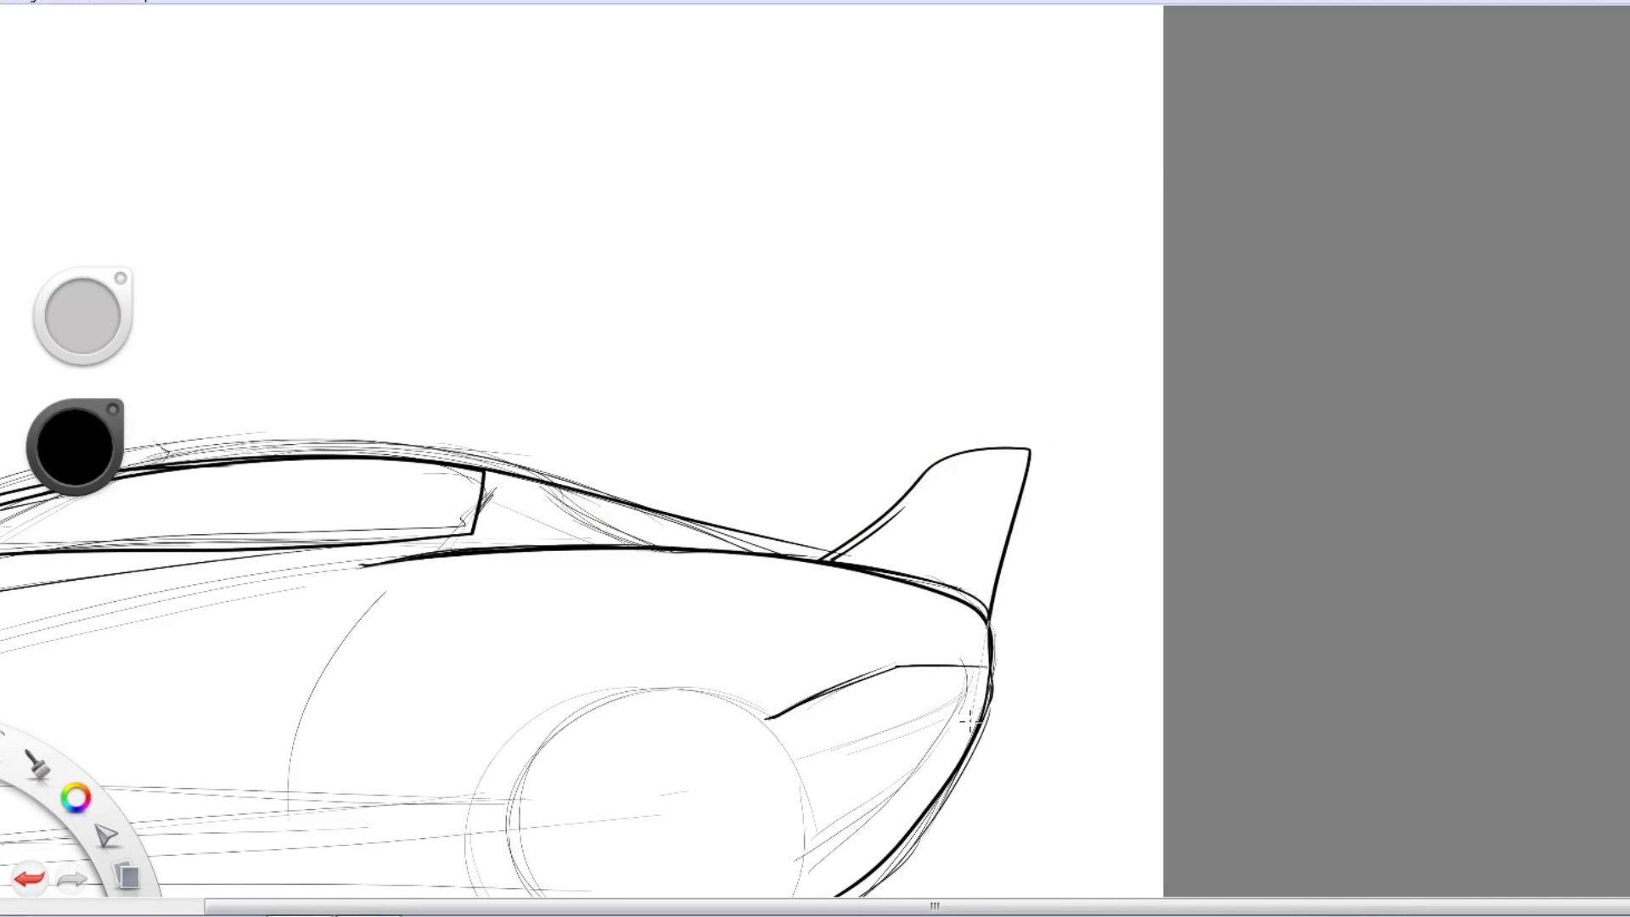
# Add a body-side crease and a long bold rocker line along the lower body
pyautogui.moveTo(908, 629); pyautogui.dragTo(1264, 477)
pyautogui.moveTo(815, 510); pyautogui.dragTo(925, 527)
pyautogui.moveTo(792, 473); pyautogui.dragTo(1039, 384)
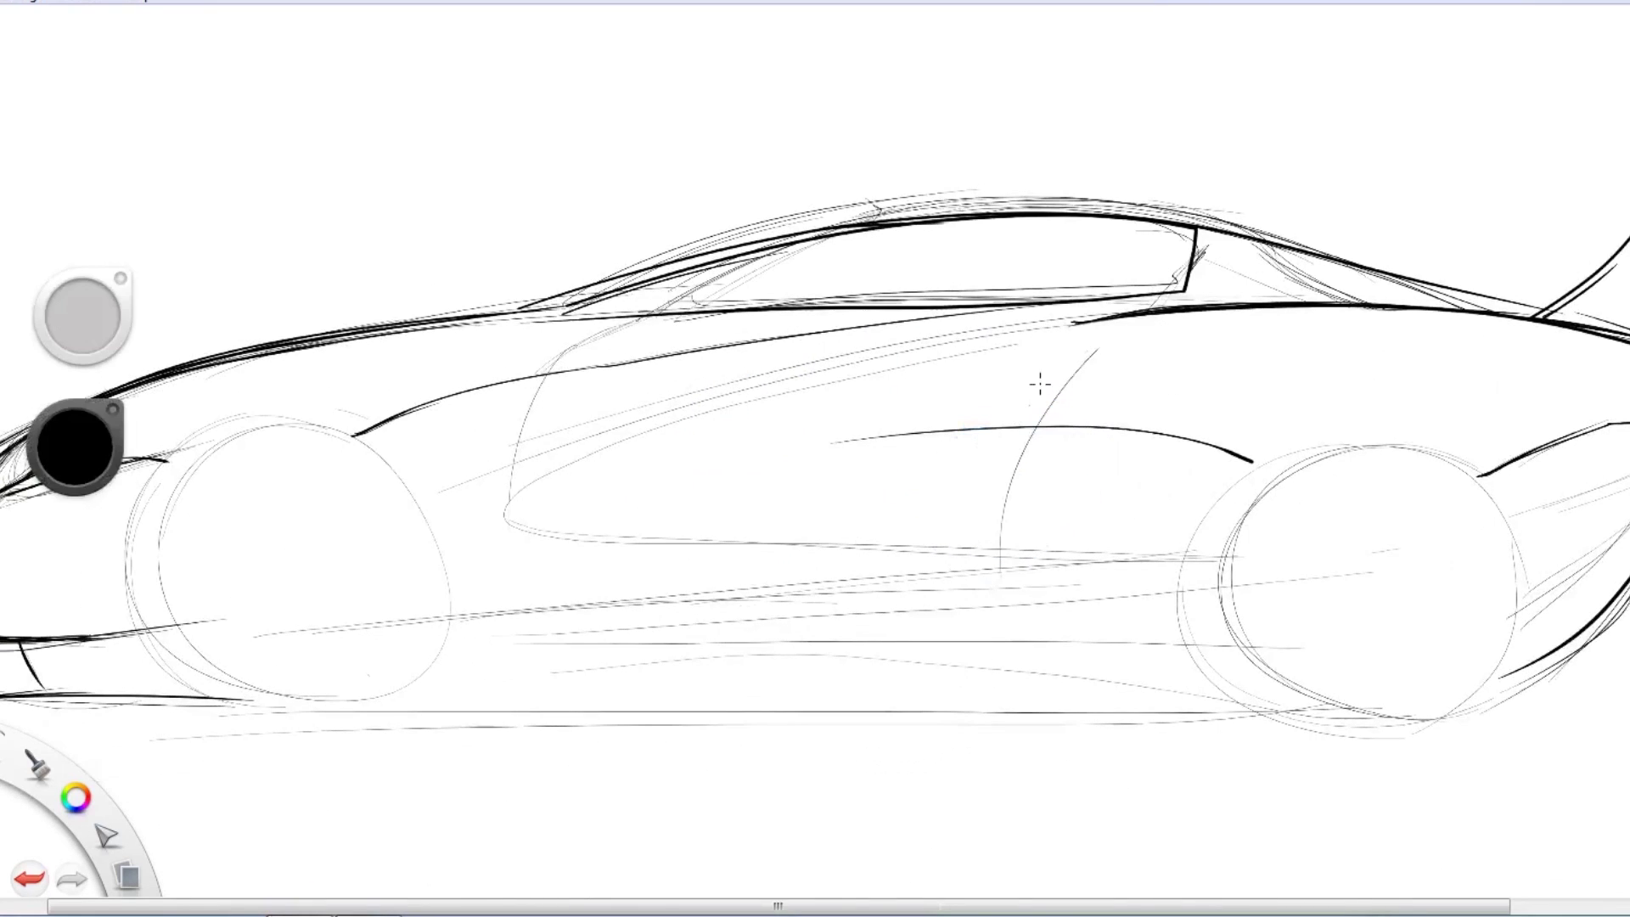
pyautogui.moveTo(402, 700); pyautogui.dragTo(1286, 701)
pyautogui.moveTo(847, 564); pyautogui.dragTo(276, 437)
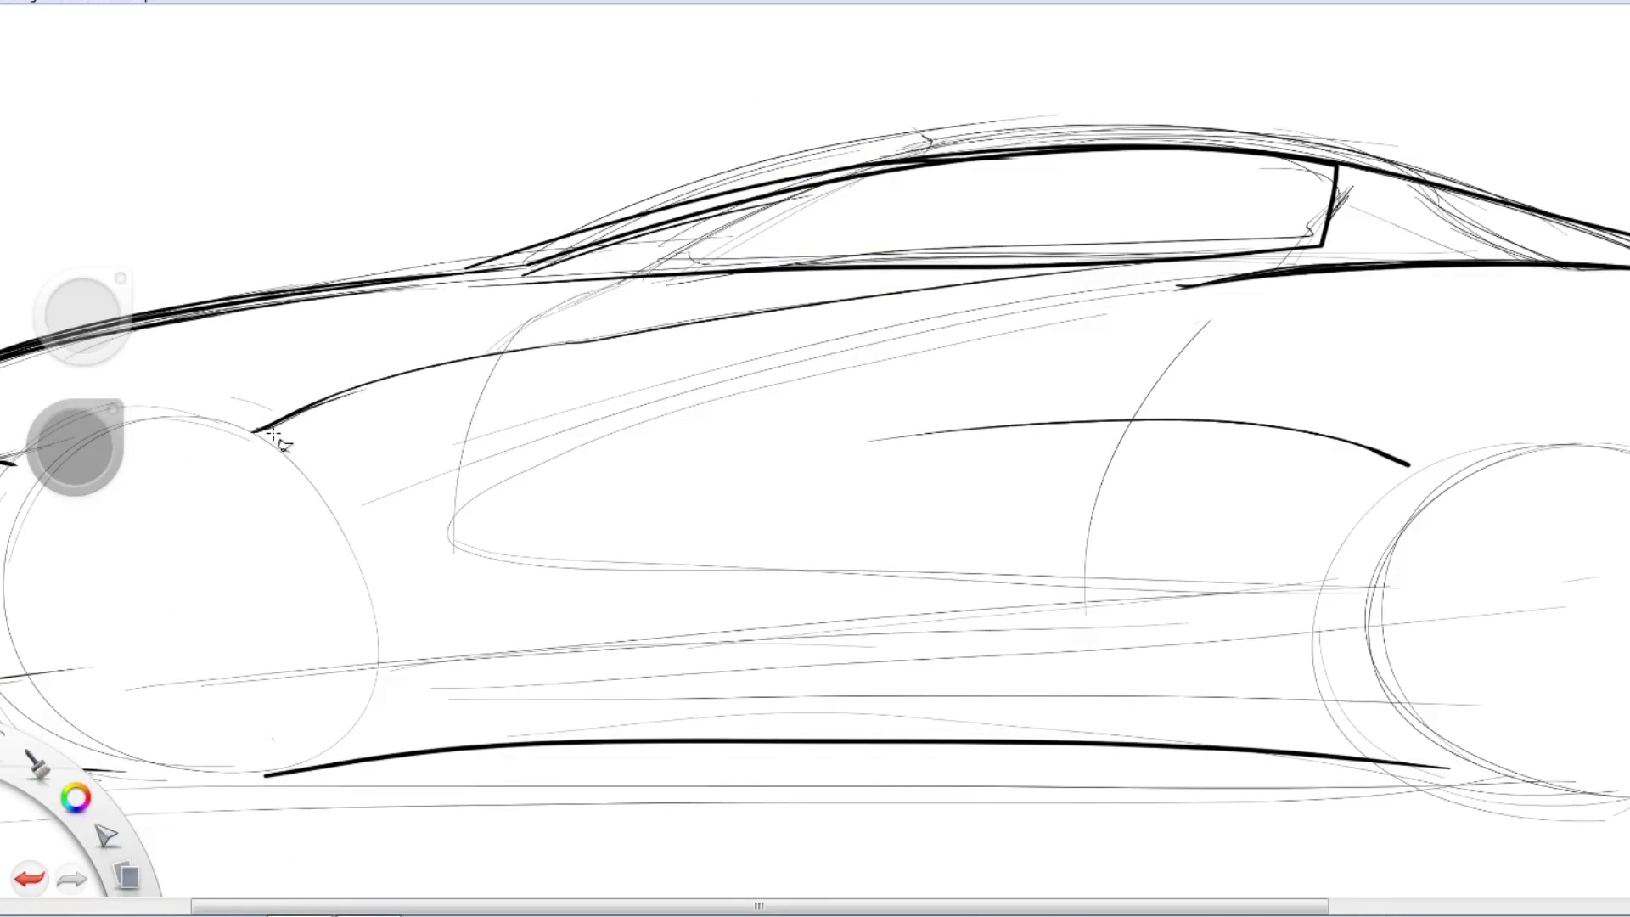
# Airbrush dark gradients inside lasso selections below the beltline and on the rear side
pyautogui.moveTo(1195, 257); pyautogui.dragTo(1124, 261)
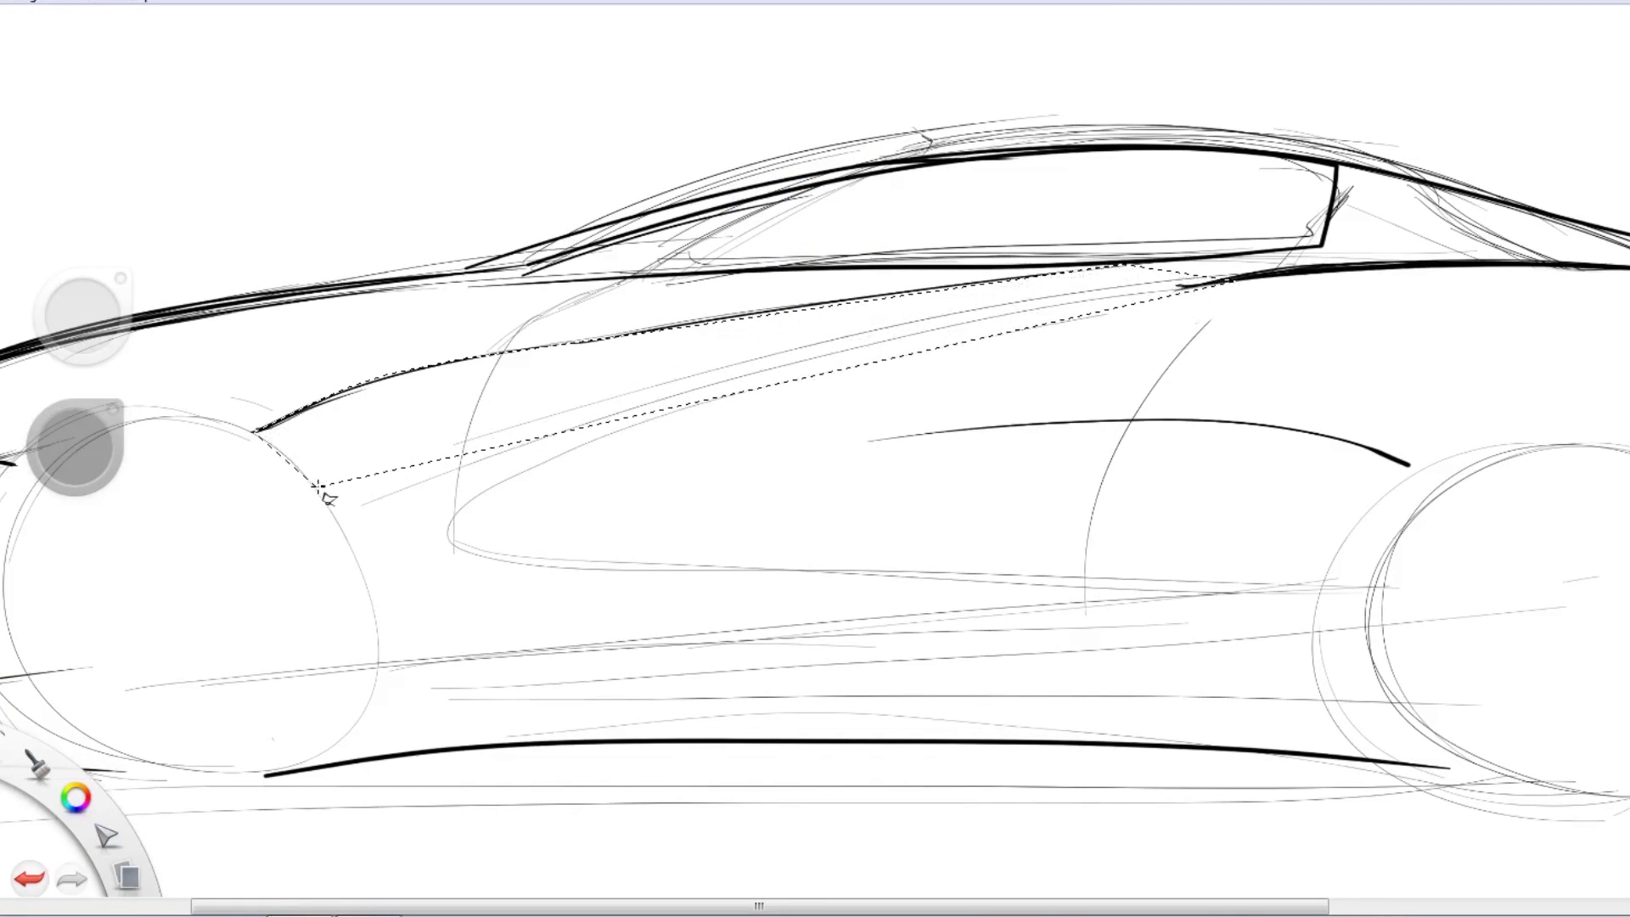
pyautogui.moveTo(75, 446); pyautogui.dragTo(75, 475)
pyautogui.moveTo(271, 407)
pyautogui.mouseDown()
pyautogui.moveTo(849, 314)
pyautogui.moveTo(733, 289)
pyautogui.moveTo(637, 400)
pyautogui.moveTo(1096, 314)
pyautogui.mouseUp()
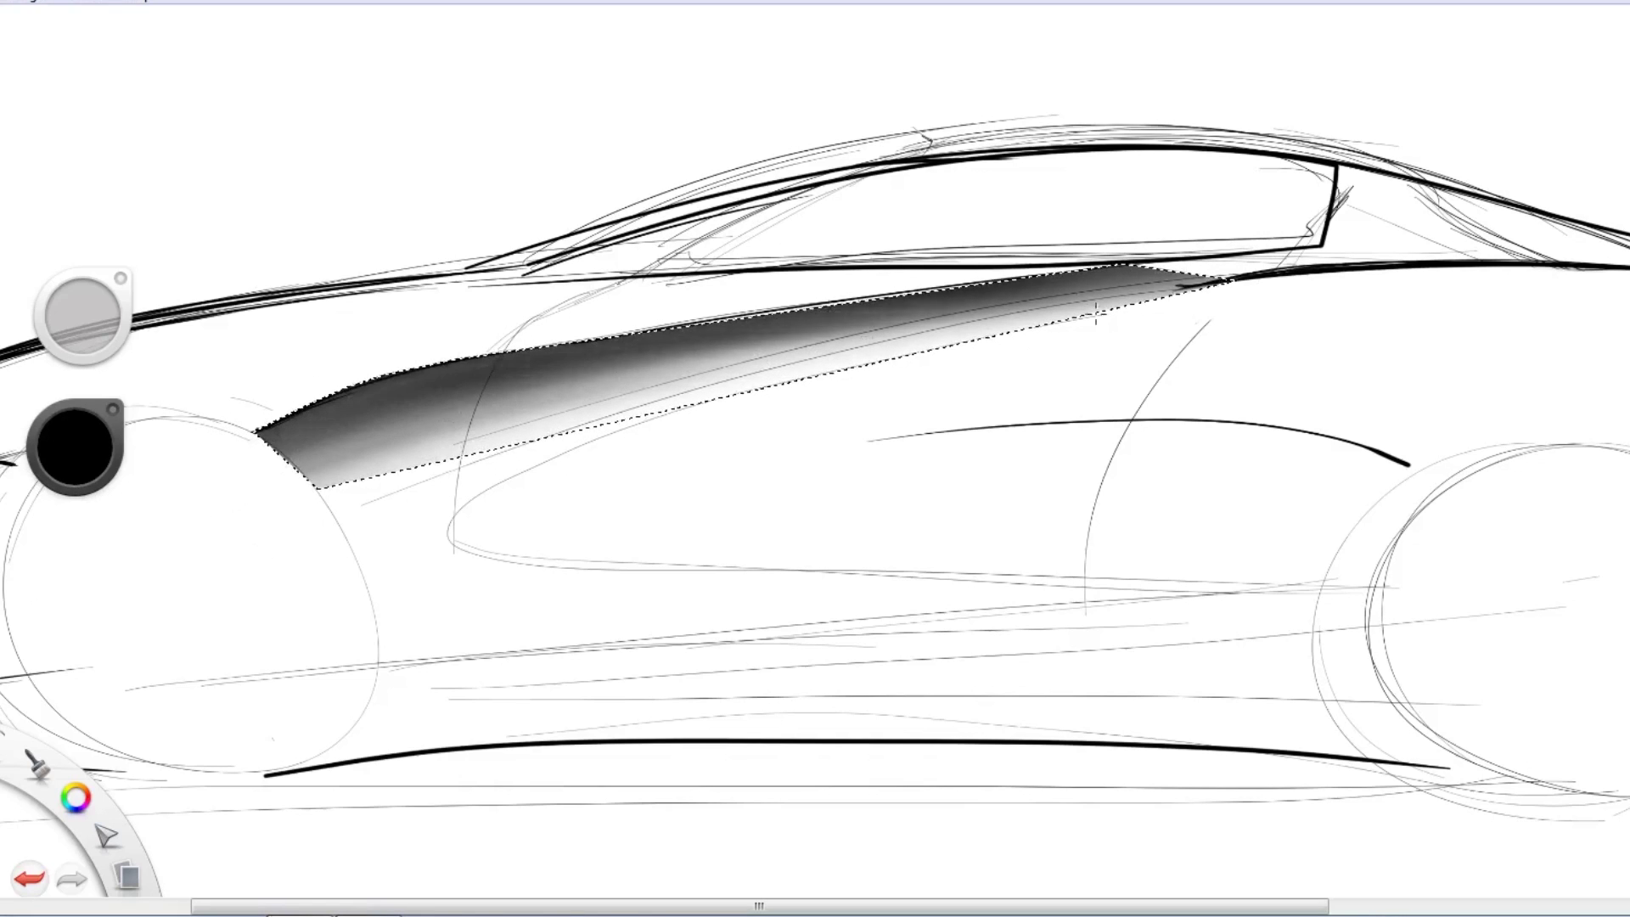
pyautogui.moveTo(546, 29)
pyautogui.mouseDown()
pyautogui.moveTo(714, 556)
pyautogui.moveTo(464, 569)
pyautogui.mouseUp()
pyautogui.moveTo(497, 416); pyautogui.dragTo(603, 407)
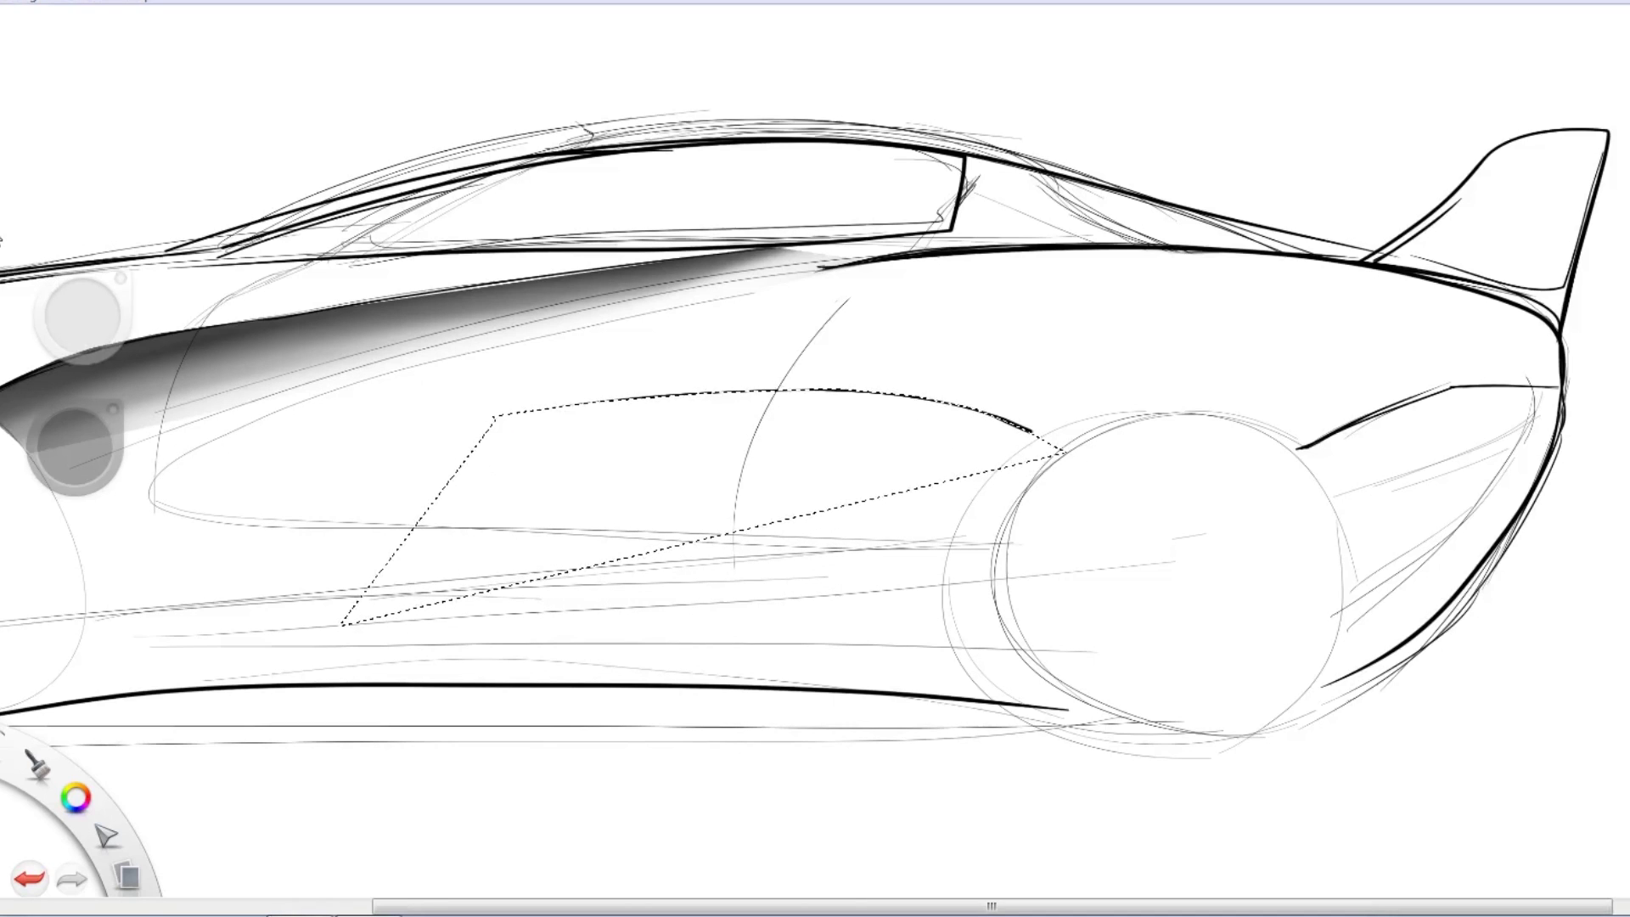
pyautogui.moveTo(509, 431)
pyautogui.mouseDown()
pyautogui.moveTo(406, 417)
pyautogui.moveTo(1128, 509)
pyautogui.mouseUp()
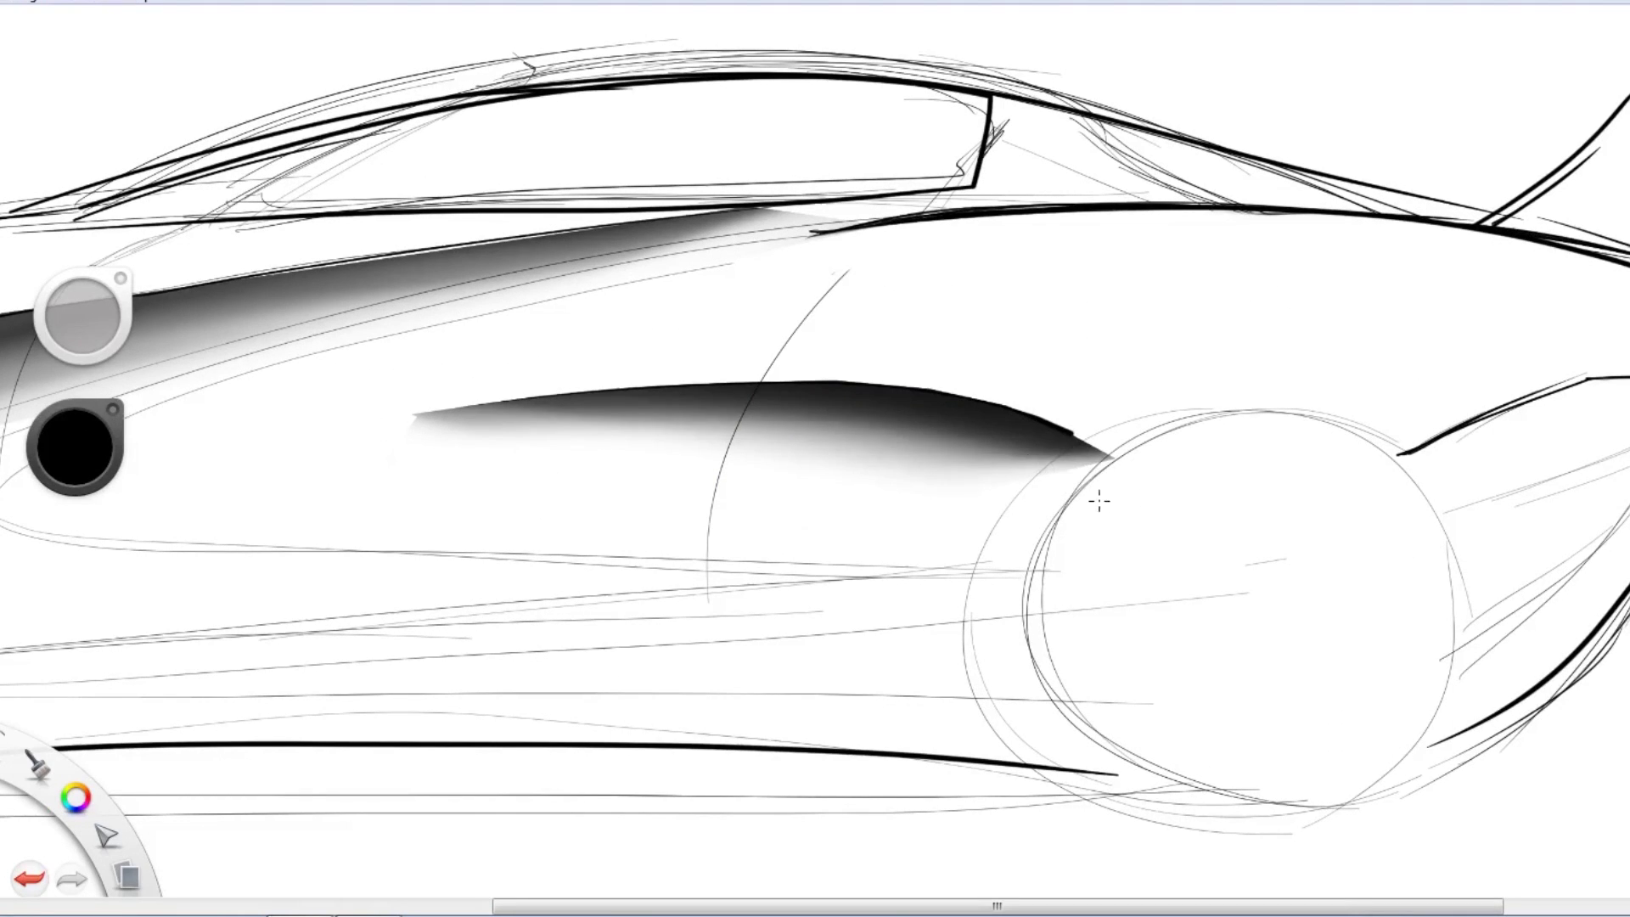
# Shade above the rear wheel and under the headlight with dark gradients, plus a grille stroke
pyautogui.press('space')
pyautogui.moveTo(648, 476)
pyautogui.mouseDown()
pyautogui.moveTo(613, 467)
pyautogui.moveTo(653, 544)
pyautogui.mouseUp()
pyautogui.moveTo(519, 396); pyautogui.dragTo(538, 629)
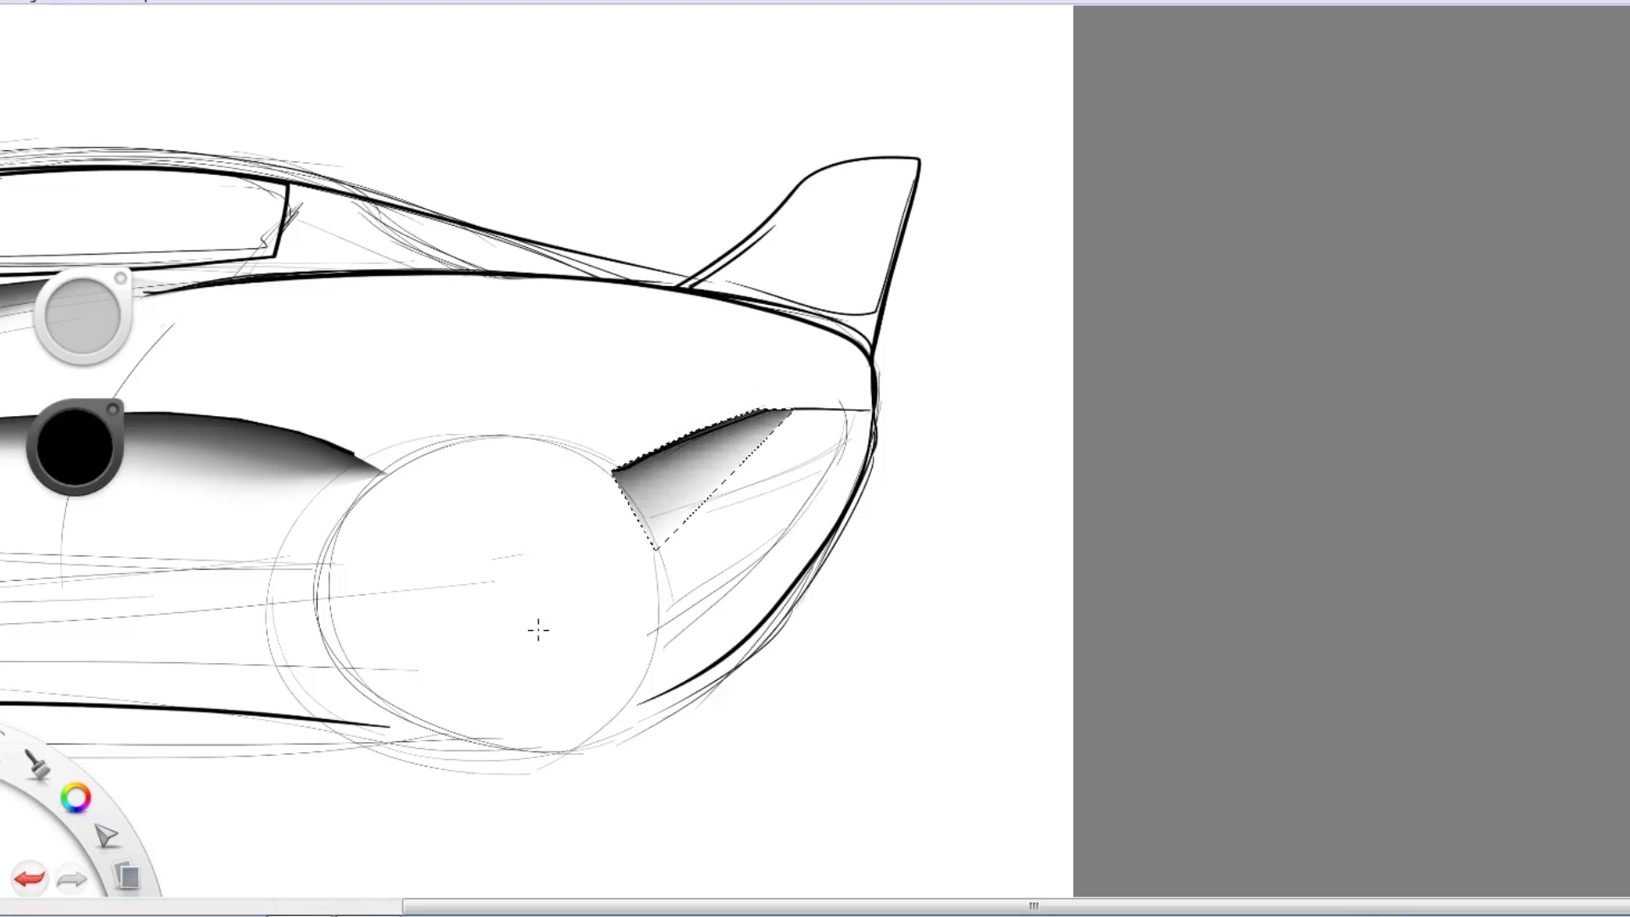
pyautogui.scroll(-3, 625, 574)
pyautogui.scroll(-3, 625, 574)
pyautogui.scroll(5, 395, 566)
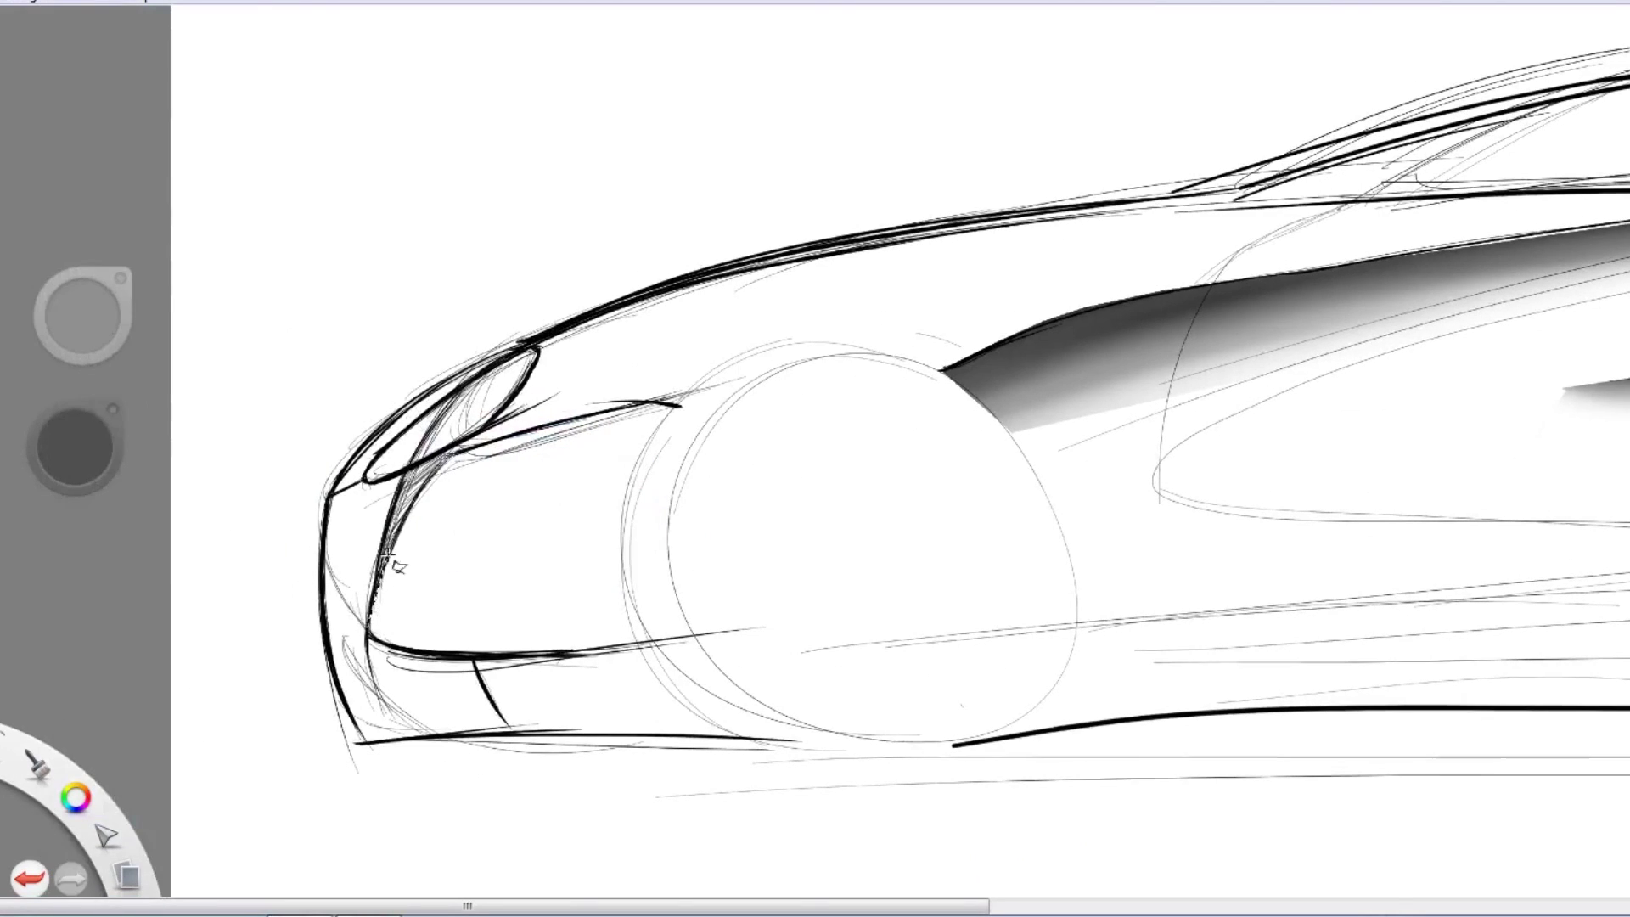
pyautogui.moveTo(645, 479); pyautogui.dragTo(641, 471)
pyautogui.moveTo(475, 450)
pyautogui.mouseDown()
pyautogui.moveTo(705, 479)
pyautogui.moveTo(550, 473)
pyautogui.moveTo(421, 536)
pyautogui.mouseUp()
pyautogui.moveTo(378, 641)
pyautogui.mouseDown()
pyautogui.moveTo(389, 653)
pyautogui.moveTo(361, 646)
pyautogui.moveTo(773, 730)
pyautogui.mouseUp()
# Airbrush a dark gradient along the sill between the wheels
pyautogui.moveTo(921, 510); pyautogui.dragTo(521, 636)
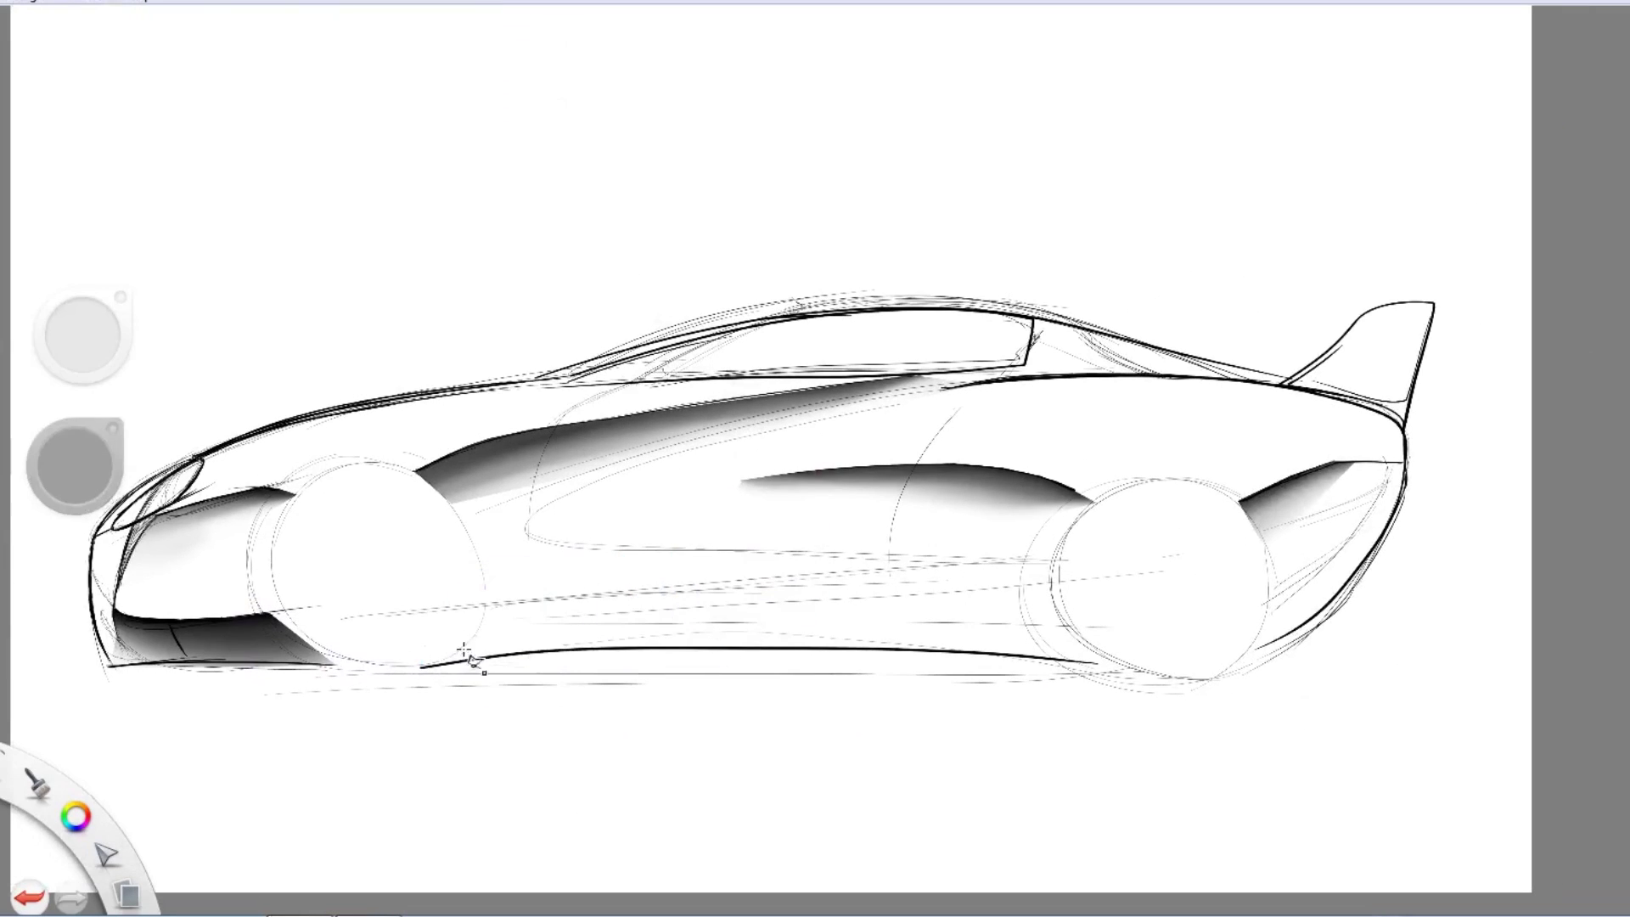
pyautogui.moveTo(1019, 564); pyautogui.dragTo(462, 653)
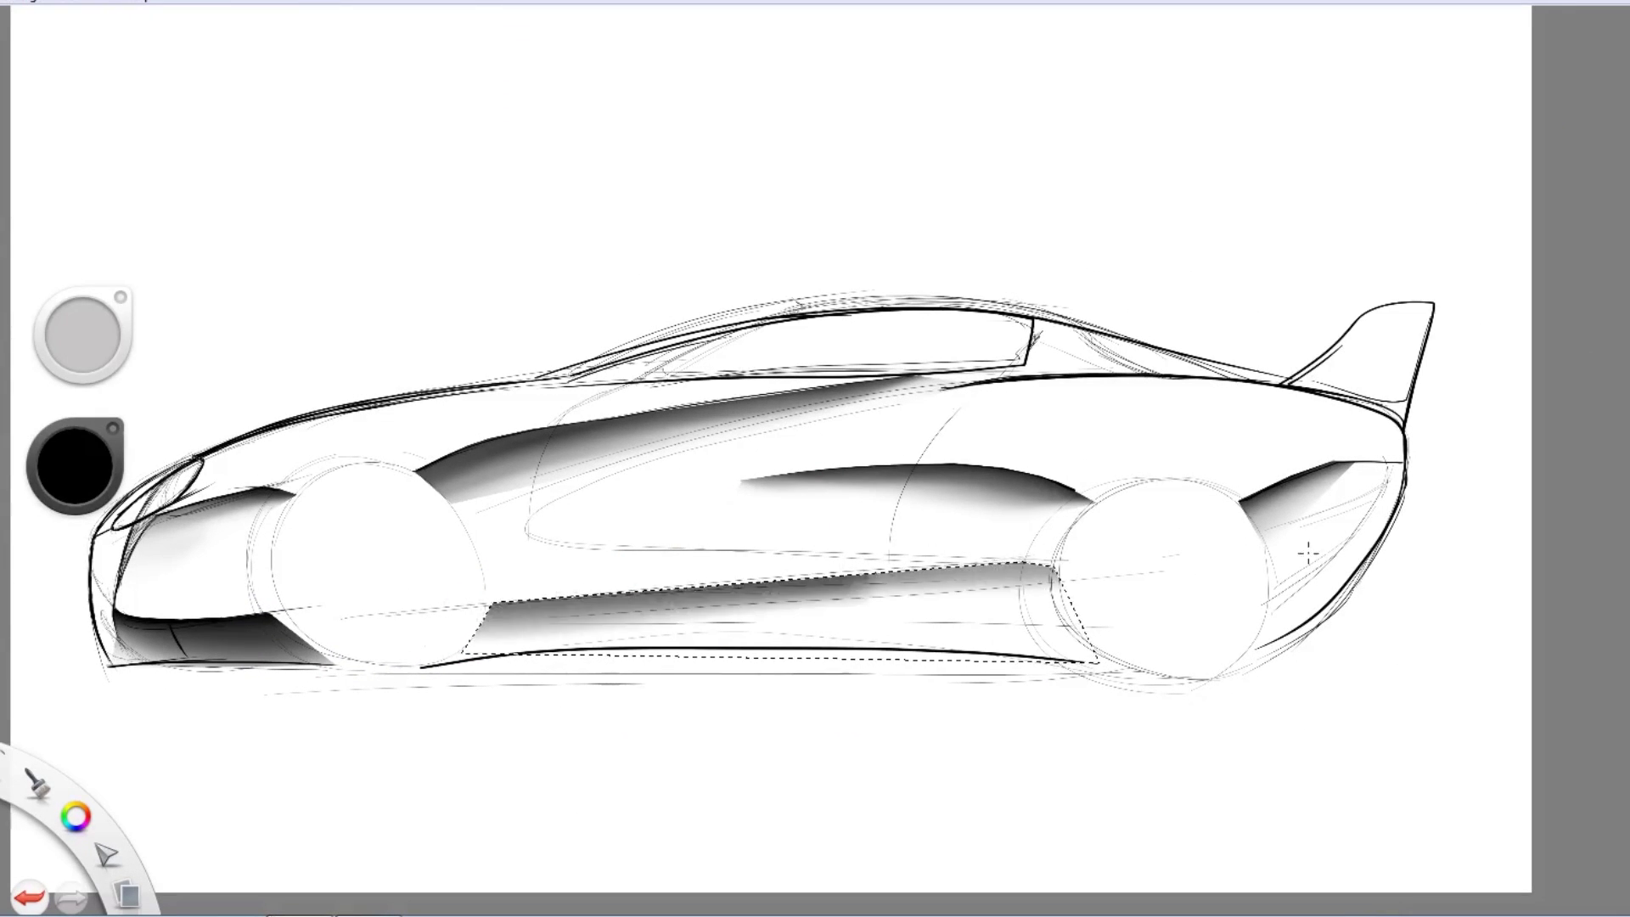
pyautogui.moveTo(1045, 578); pyautogui.dragTo(643, 638)
pyautogui.moveTo(875, 564)
pyautogui.mouseDown()
pyautogui.moveTo(1102, 418)
pyautogui.moveTo(594, 503)
pyautogui.mouseUp()
# Fill the side-window selection with a dark gradient and enlarge the car in view
pyautogui.moveTo(1159, 490); pyautogui.dragTo(1182, 429)
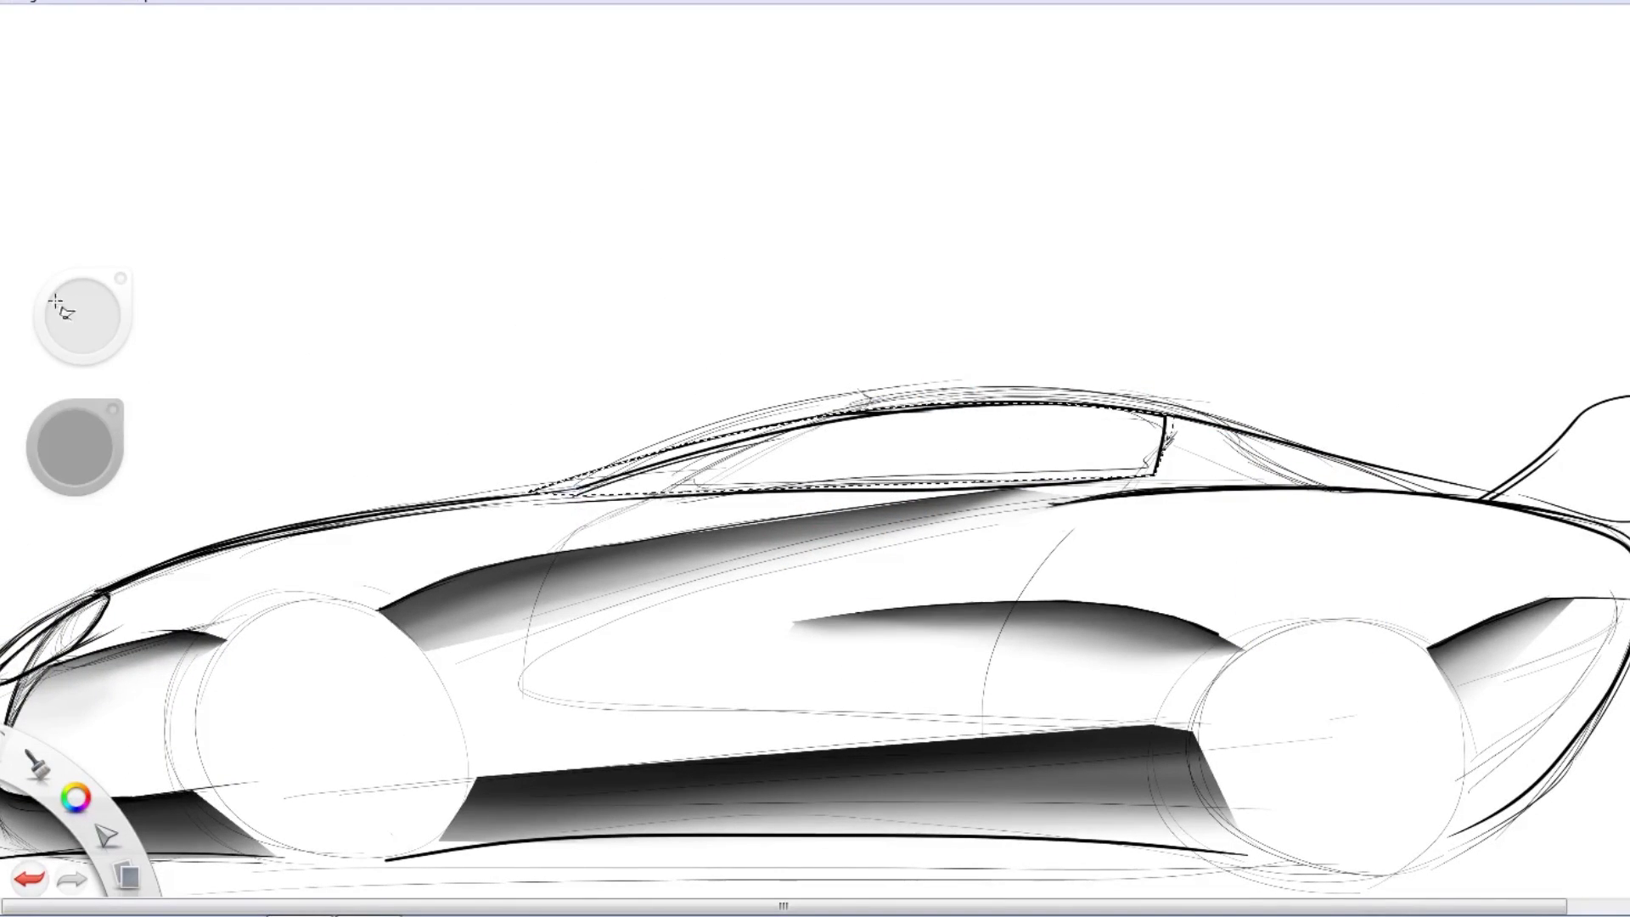
pyautogui.moveTo(74, 447); pyautogui.dragTo(75, 424)
pyautogui.moveTo(552, 488); pyautogui.dragTo(1216, 461)
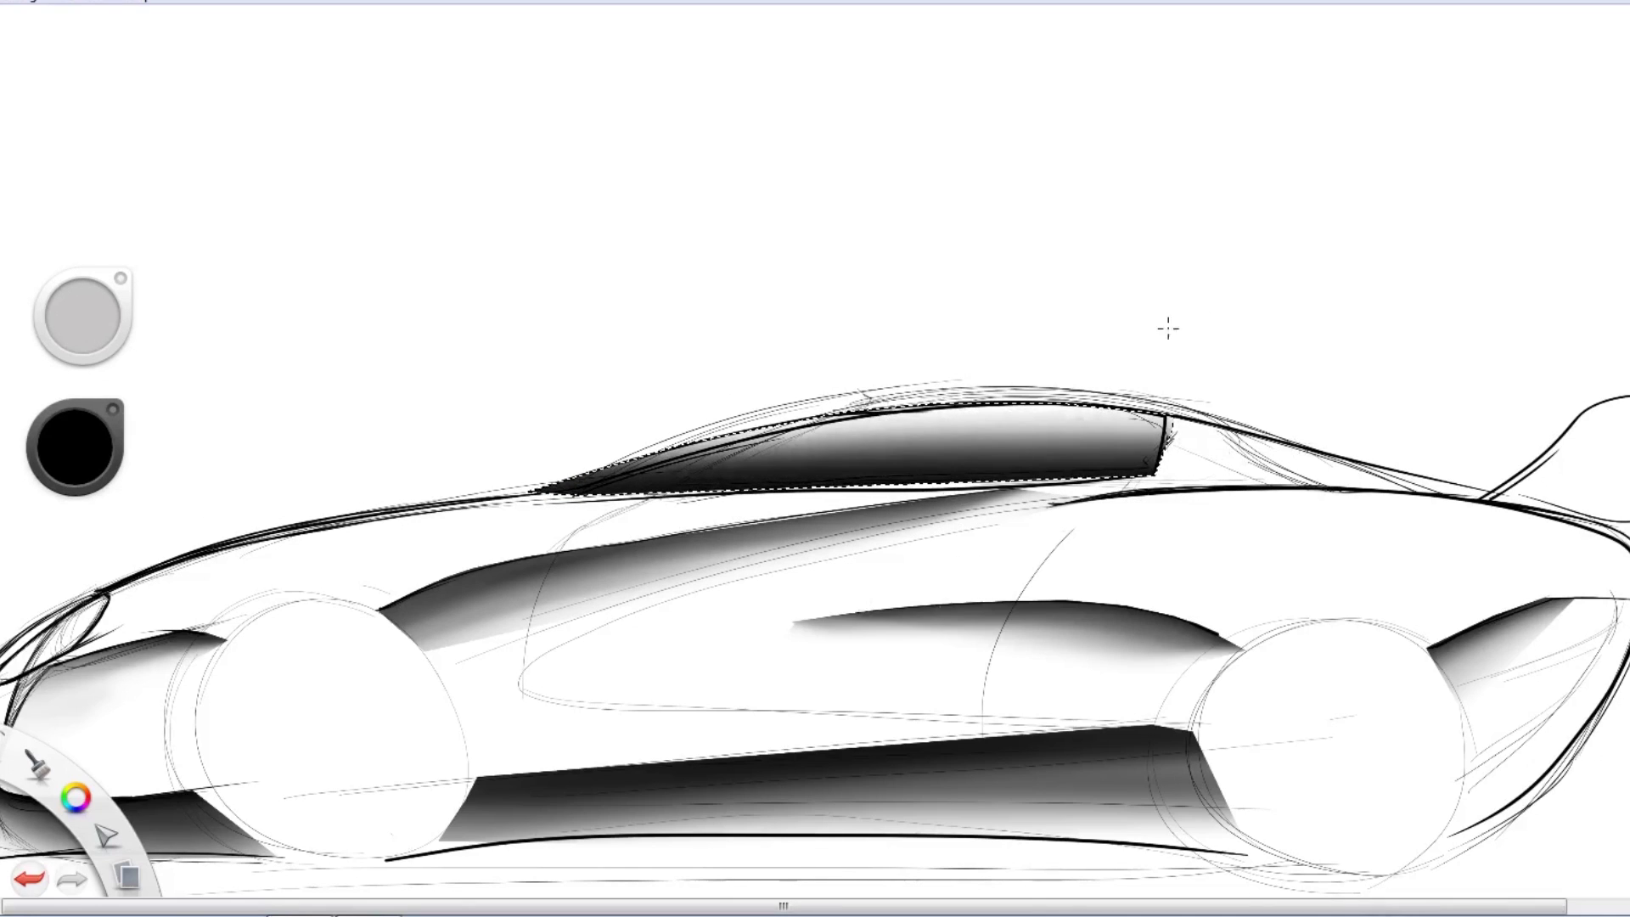
pyautogui.scroll(-5, 1168, 328)
pyautogui.scroll(3, 1064, 347)
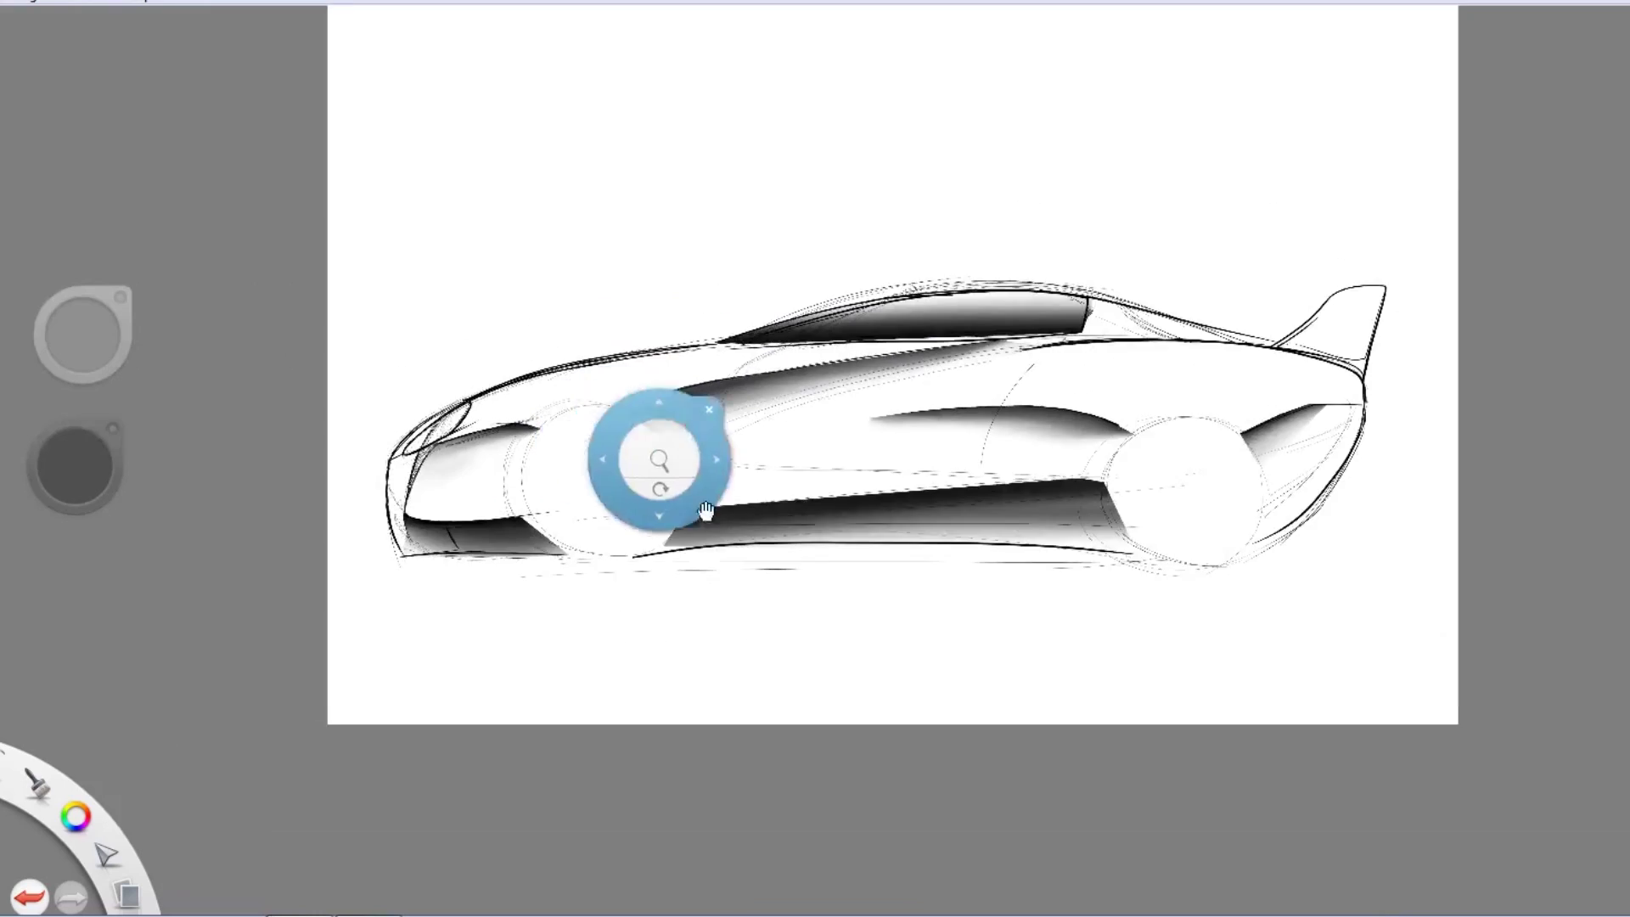
pyautogui.moveTo(654, 455); pyautogui.dragTo(730, 424)
# Airbrush orange over the car's upper body, lower body, rear wheel area and front
pyautogui.moveTo(82, 333); pyautogui.dragTo(226, 320)
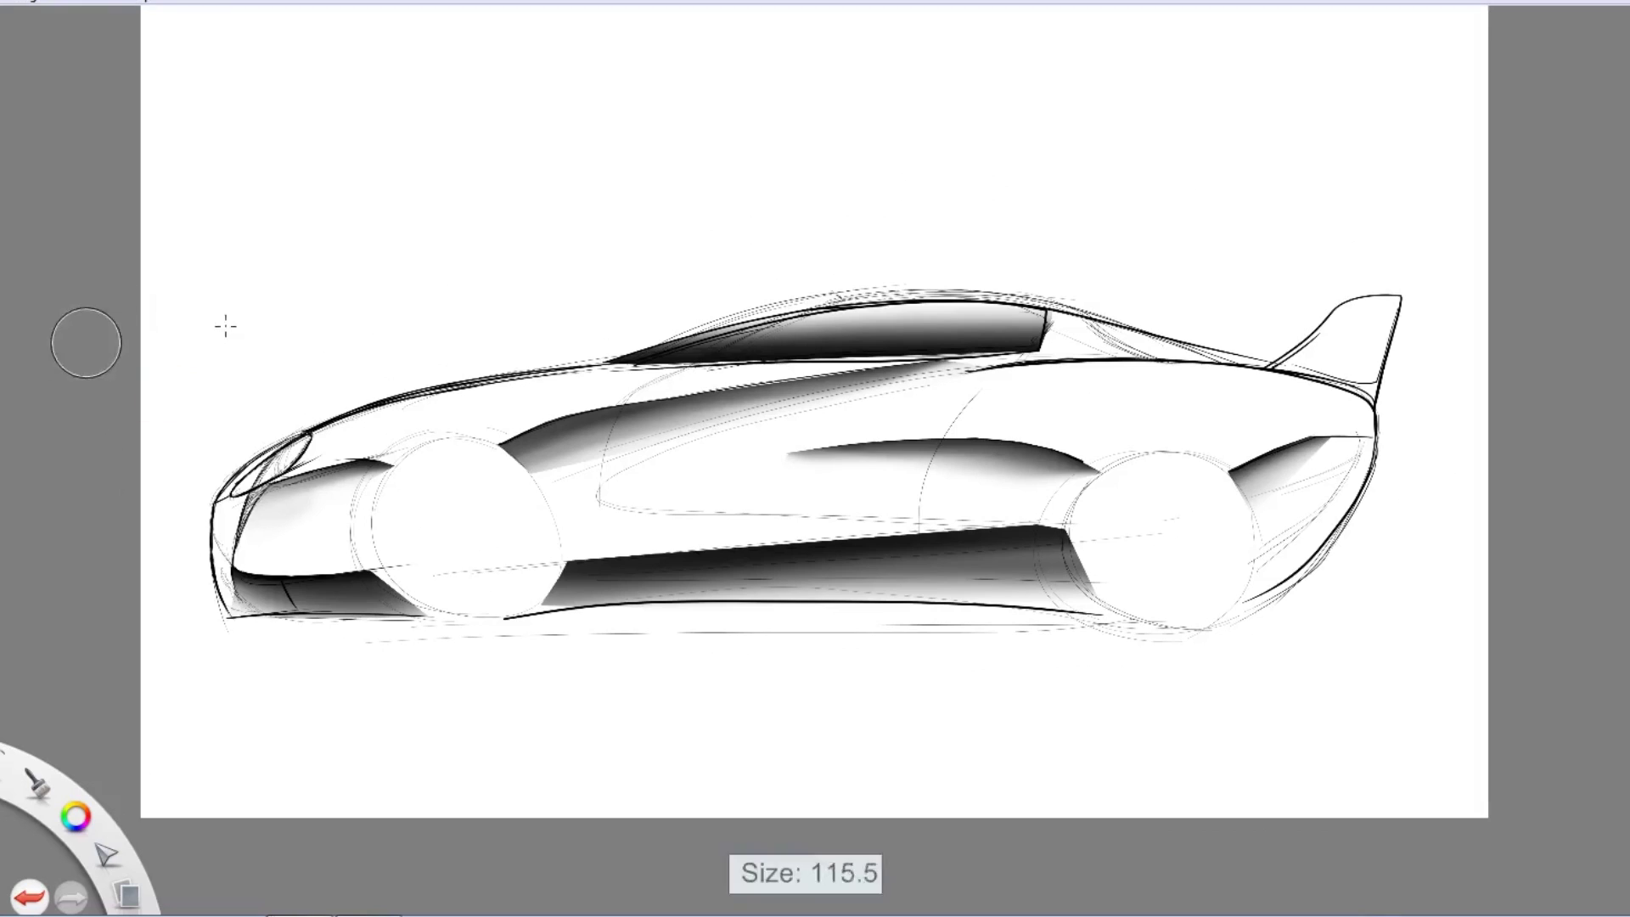
pyautogui.moveTo(339, 424)
pyautogui.mouseDown()
pyautogui.moveTo(1211, 356)
pyautogui.moveTo(1291, 396)
pyautogui.mouseUp()
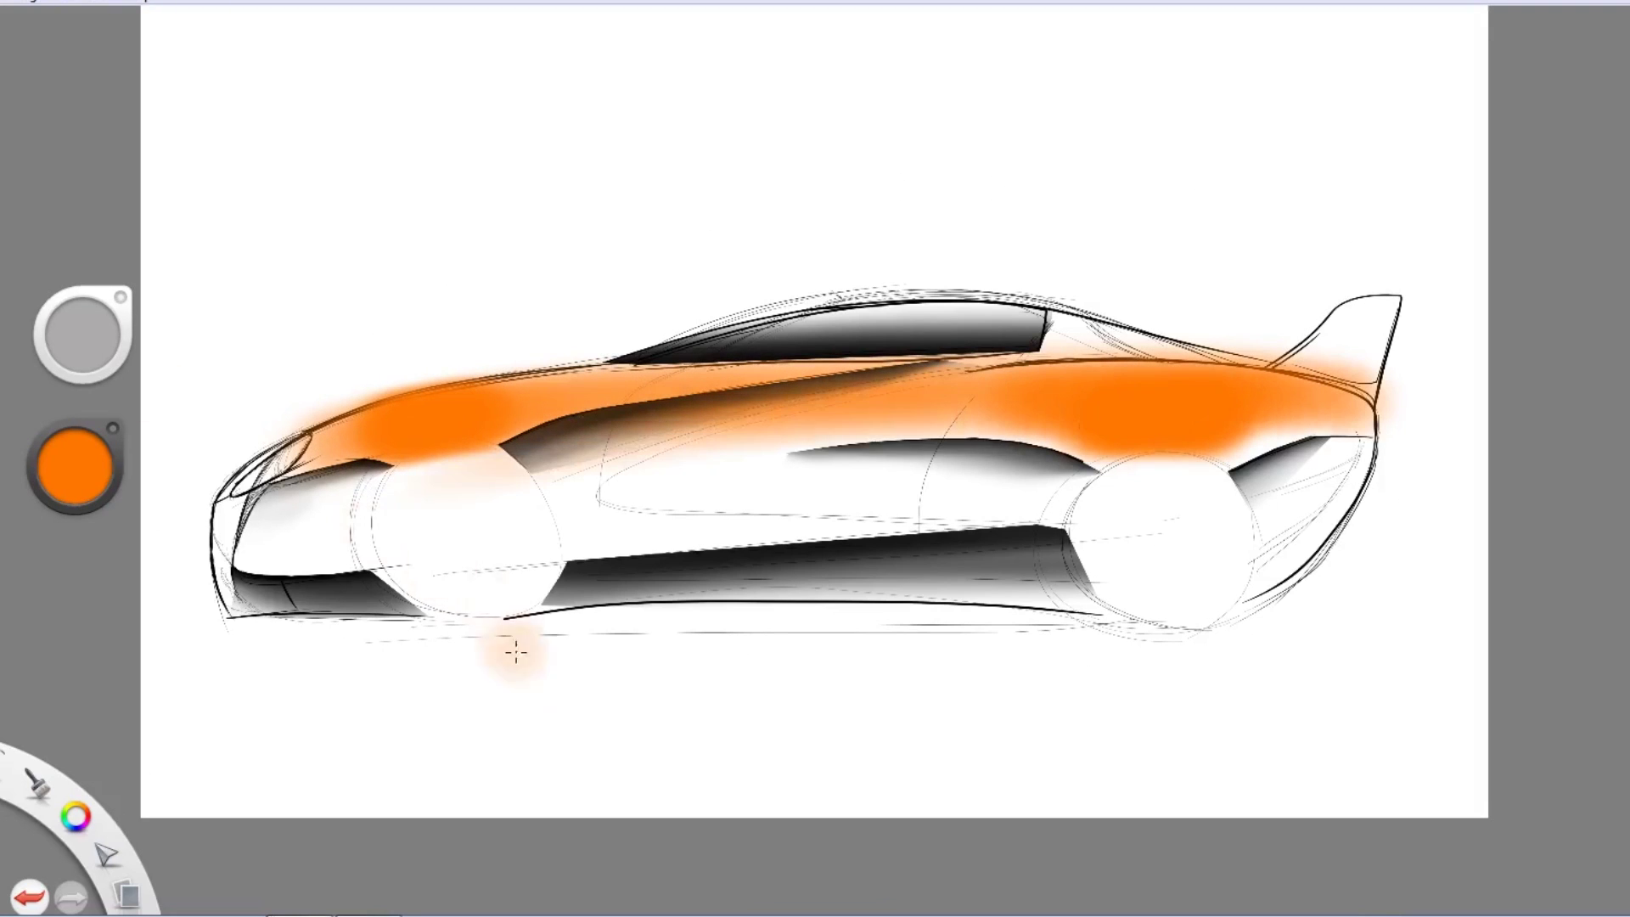
pyautogui.moveTo(430, 564); pyautogui.dragTo(520, 573)
pyautogui.moveTo(254, 501)
pyautogui.mouseDown()
pyautogui.moveTo(1359, 509)
pyautogui.moveTo(1103, 586)
pyautogui.mouseUp()
pyautogui.moveTo(170, 552); pyautogui.dragTo(764, 493)
# Blend a lighter orange shade over the hood and rear deck
pyautogui.keyDown('alt'); pyautogui.click(480, 379); pyautogui.keyUp('alt')
pyautogui.moveTo(356, 407); pyautogui.dragTo(594, 361)
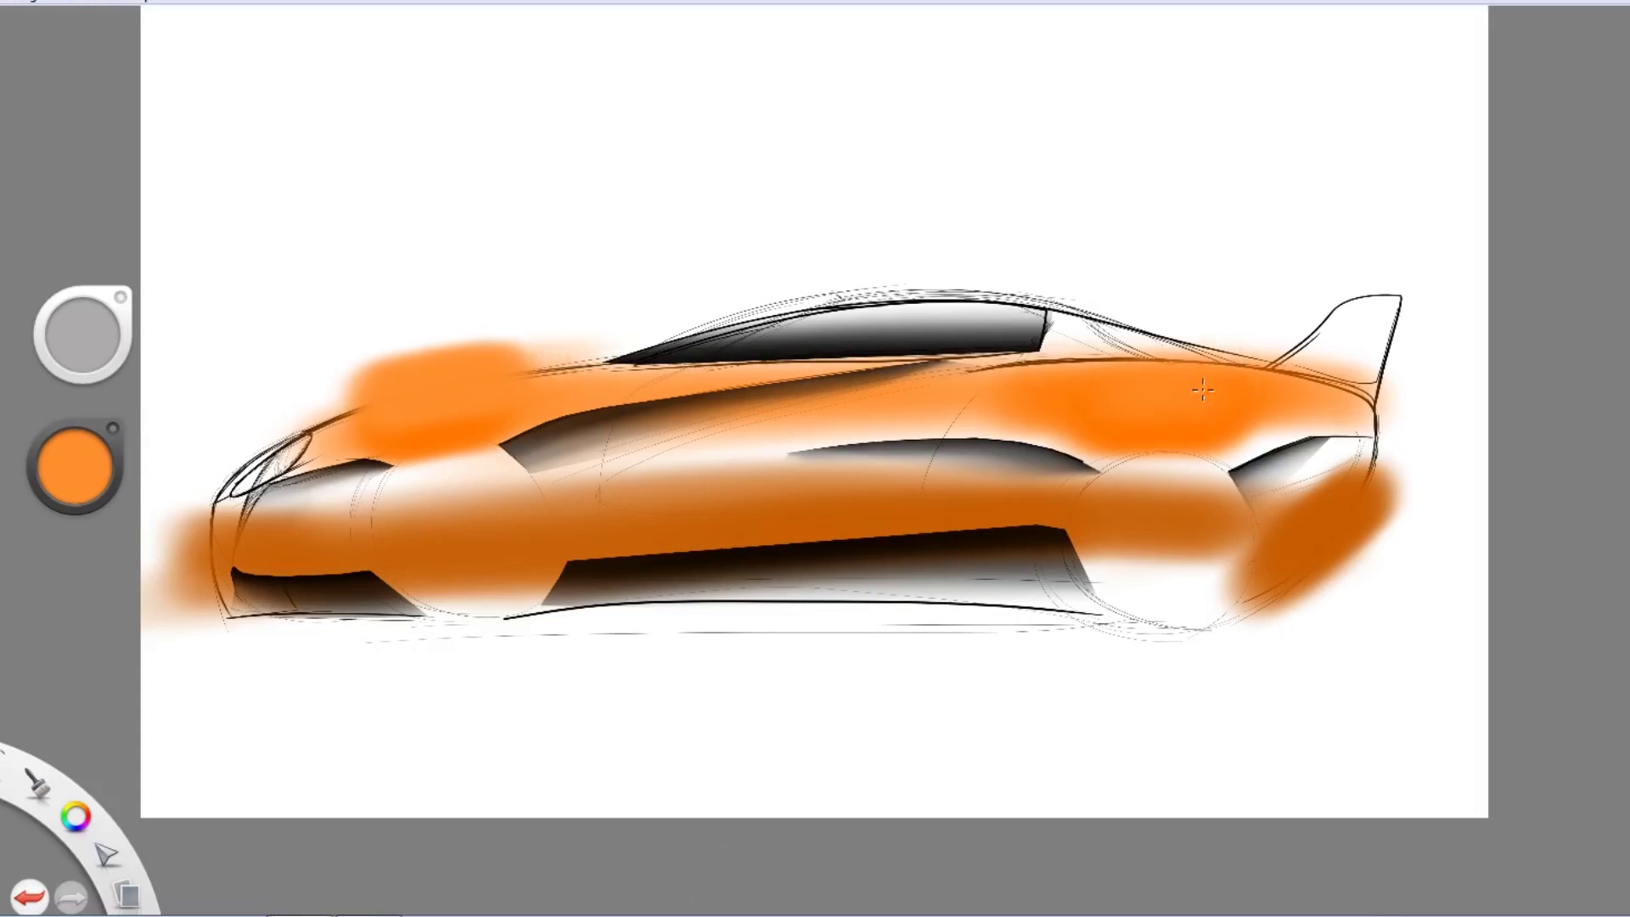
pyautogui.moveTo(1103, 399); pyautogui.dragTo(1231, 390)
pyautogui.moveTo(297, 424)
pyautogui.mouseDown()
pyautogui.moveTo(612, 356)
pyautogui.moveTo(357, 408)
pyautogui.mouseUp()
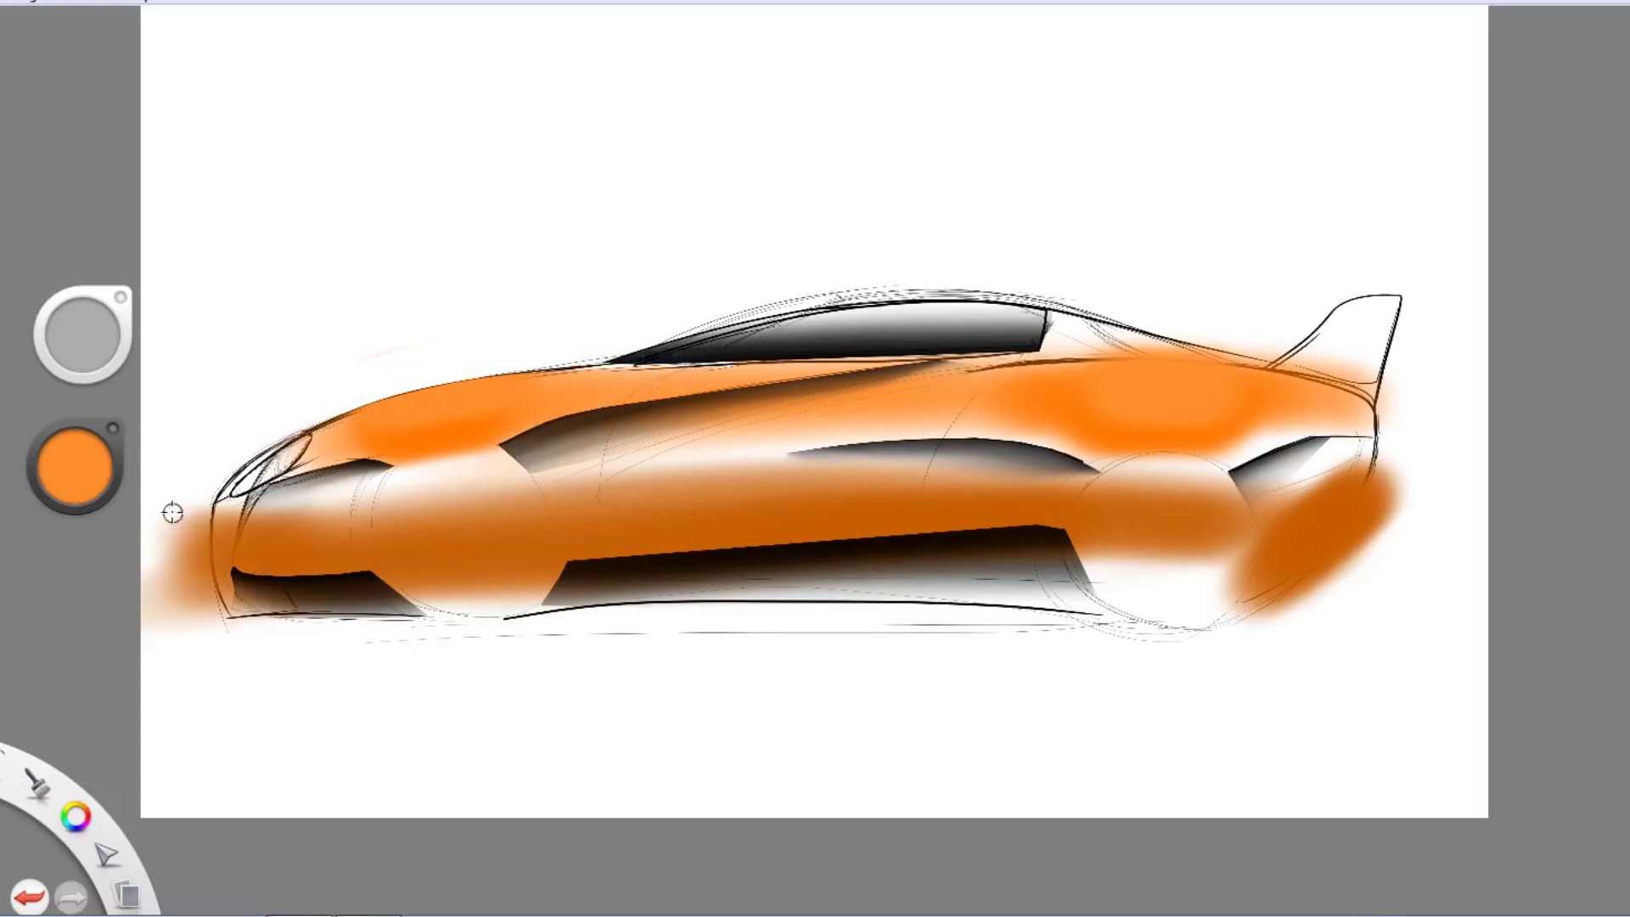
# Erase orange overspray in front of the bumper, below the rear and along the rear roofline
pyautogui.moveTo(168, 510); pyautogui.dragTo(205, 494)
pyautogui.moveTo(1248, 616); pyautogui.dragTo(1401, 482)
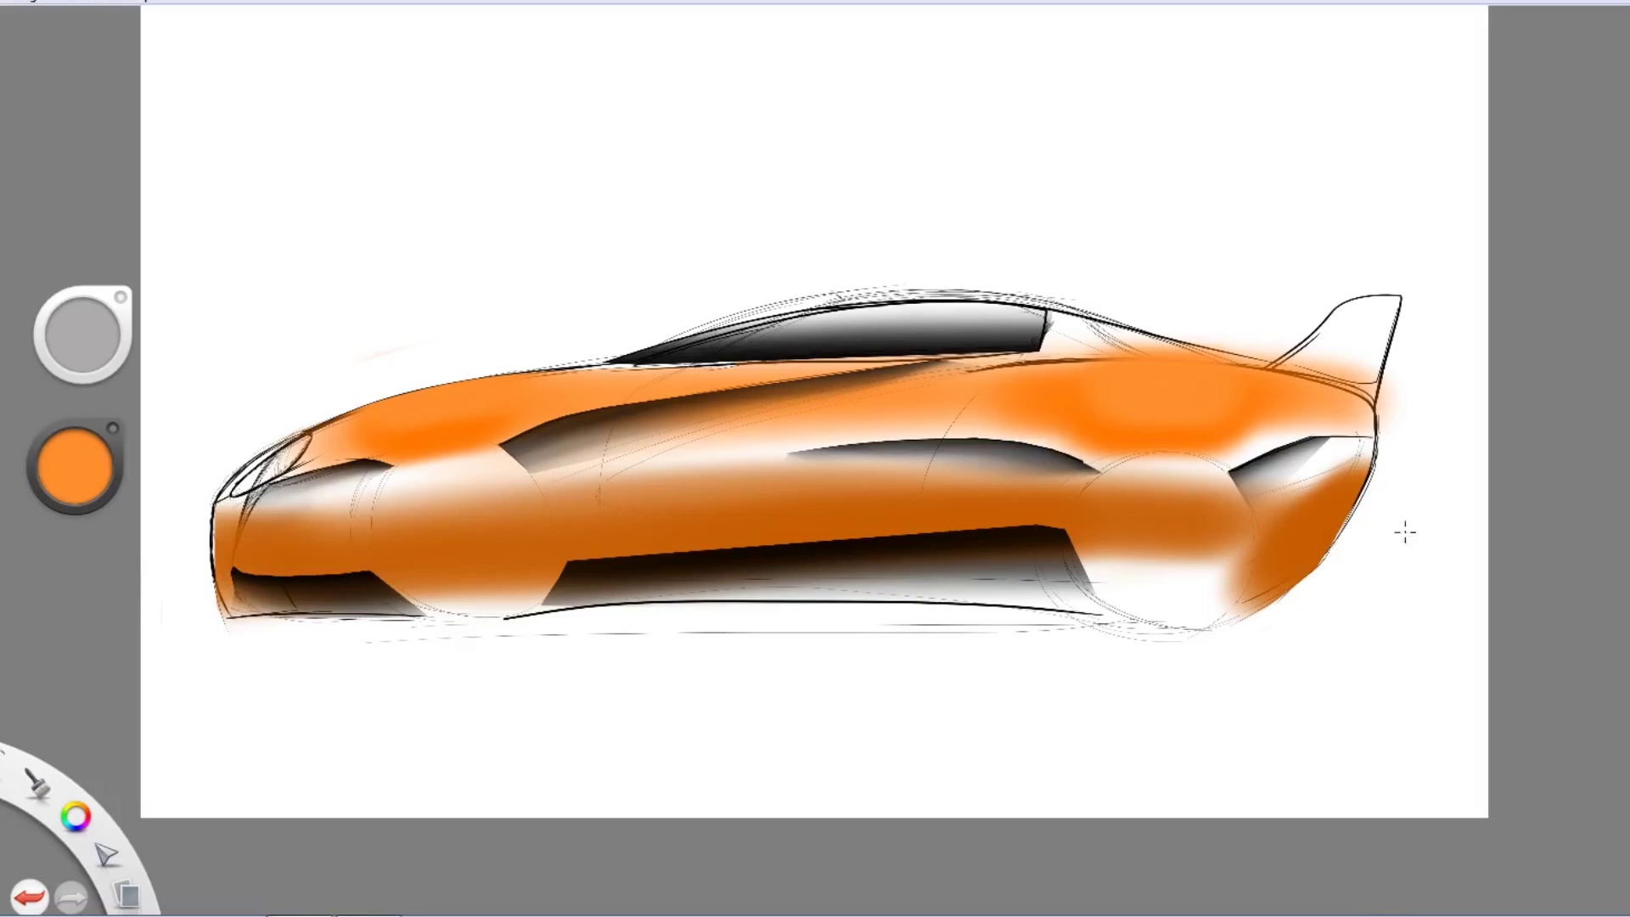
pyautogui.hotkey('ctrl', 'z')
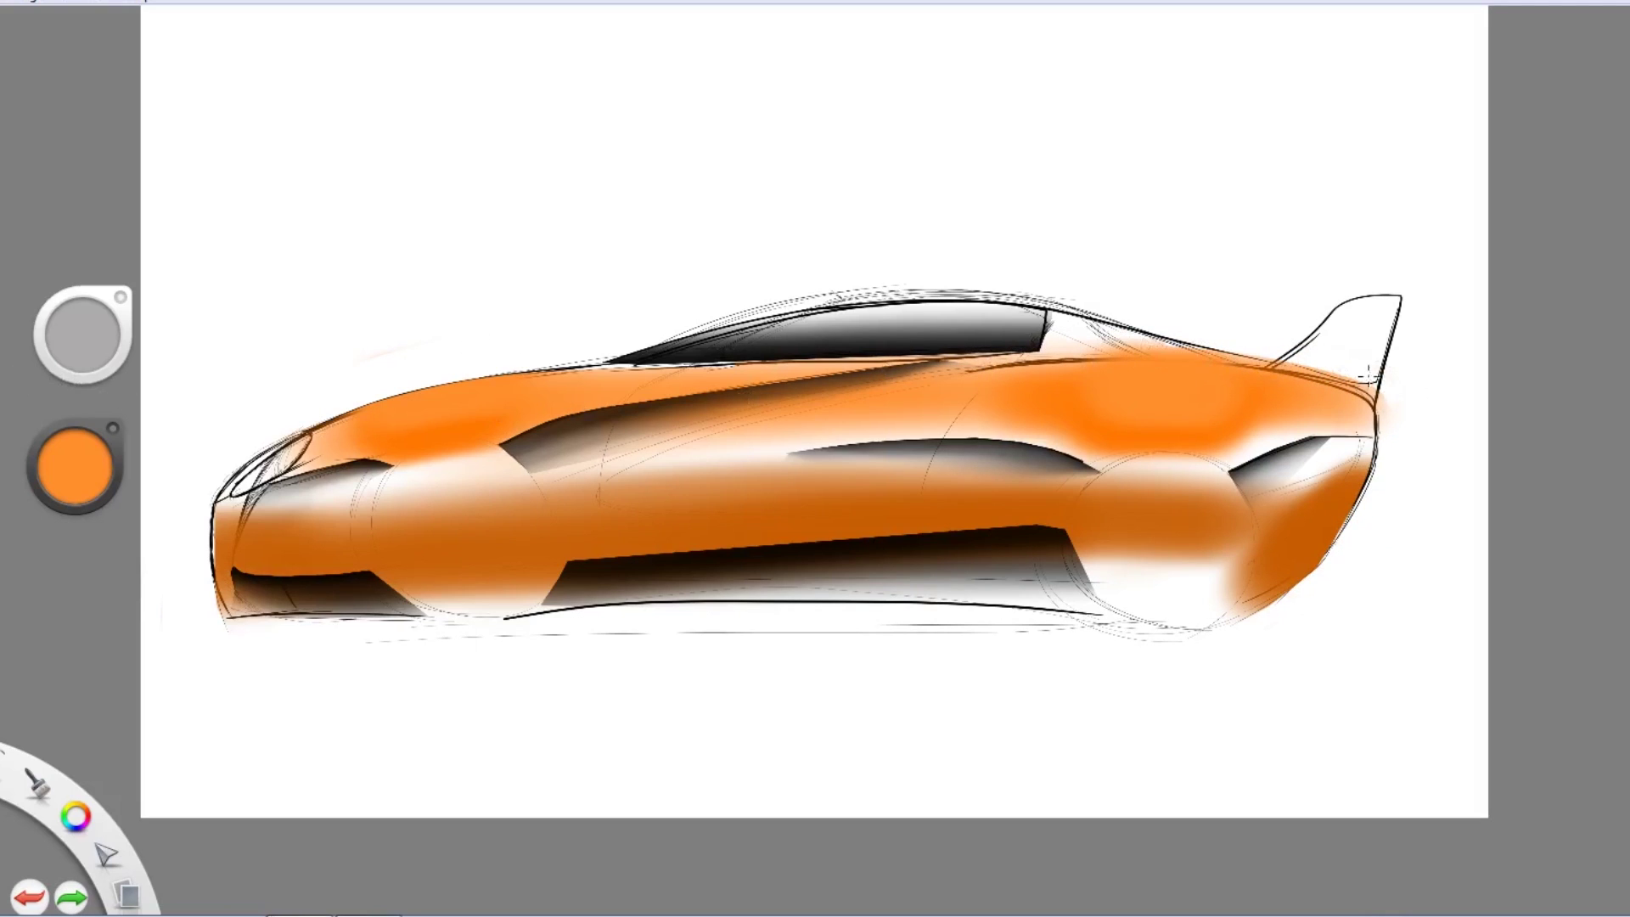
pyautogui.moveTo(1079, 343); pyautogui.dragTo(1286, 350)
# Add soft white highlights on the side body, front fender, shoulder and lower door; recolour the nose orange
pyautogui.moveTo(916, 463)
pyautogui.mouseDown()
pyautogui.moveTo(534, 509)
pyautogui.moveTo(963, 476)
pyautogui.moveTo(560, 547)
pyautogui.mouseUp()
pyautogui.moveTo(1086, 399)
pyautogui.mouseDown()
pyautogui.moveTo(1248, 437)
pyautogui.moveTo(1163, 395)
pyautogui.moveTo(1179, 400)
pyautogui.mouseUp()
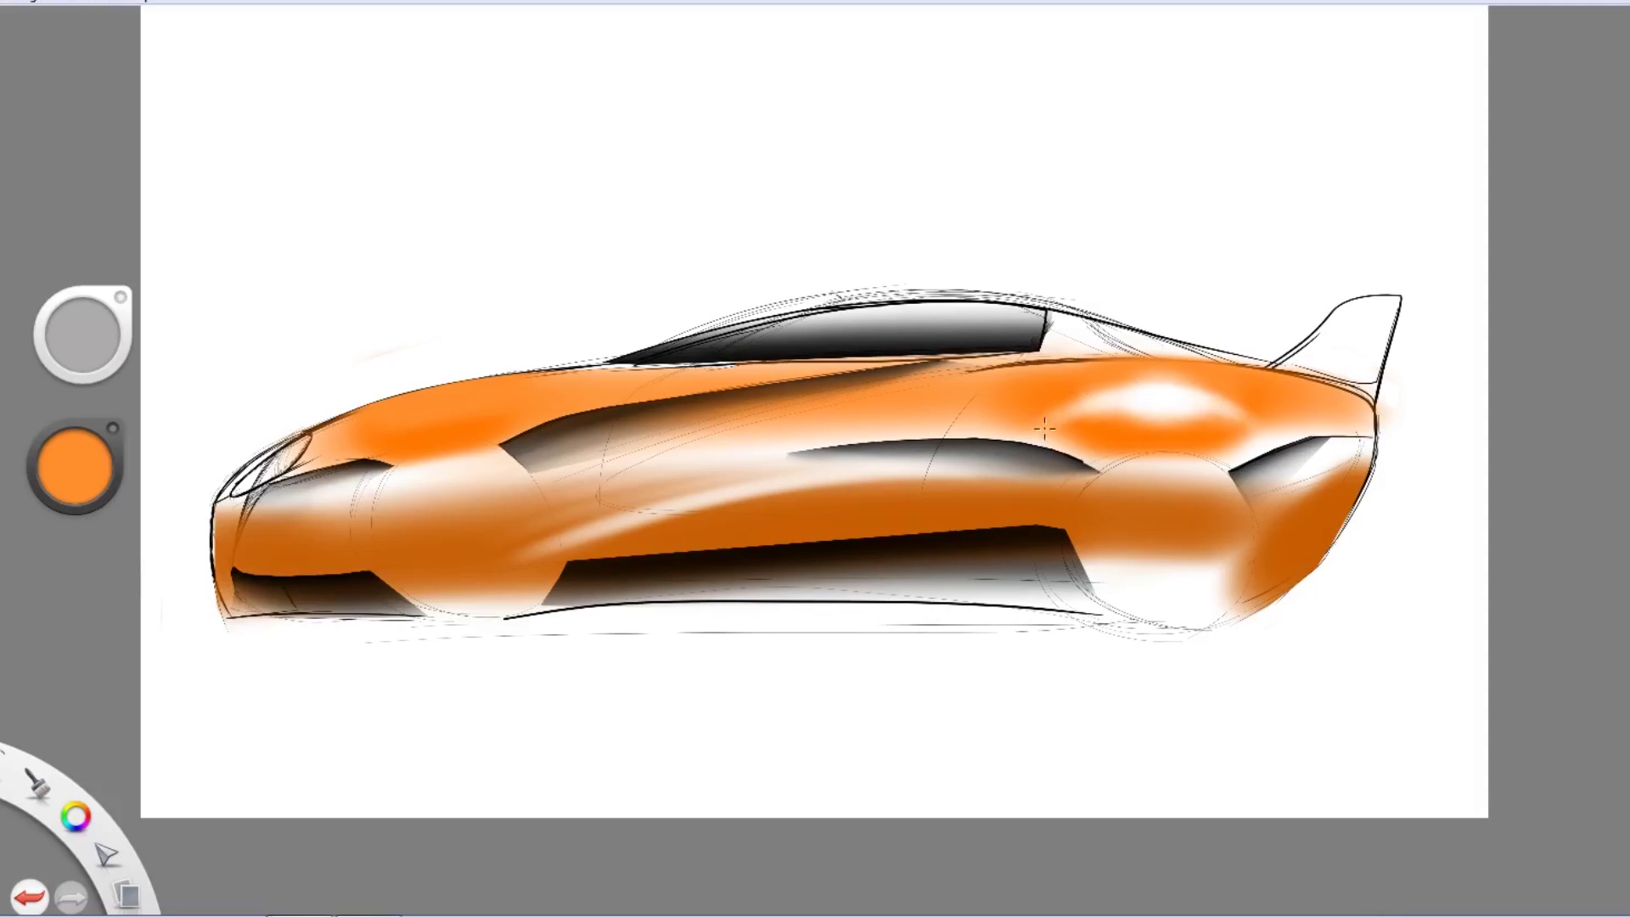
pyautogui.hotkey('ctrl', 'z')
pyautogui.moveTo(466, 412)
pyautogui.mouseDown()
pyautogui.moveTo(429, 411)
pyautogui.moveTo(501, 441)
pyautogui.moveTo(586, 407)
pyautogui.moveTo(883, 369)
pyautogui.mouseUp()
pyautogui.moveTo(1057, 516); pyautogui.dragTo(730, 535)
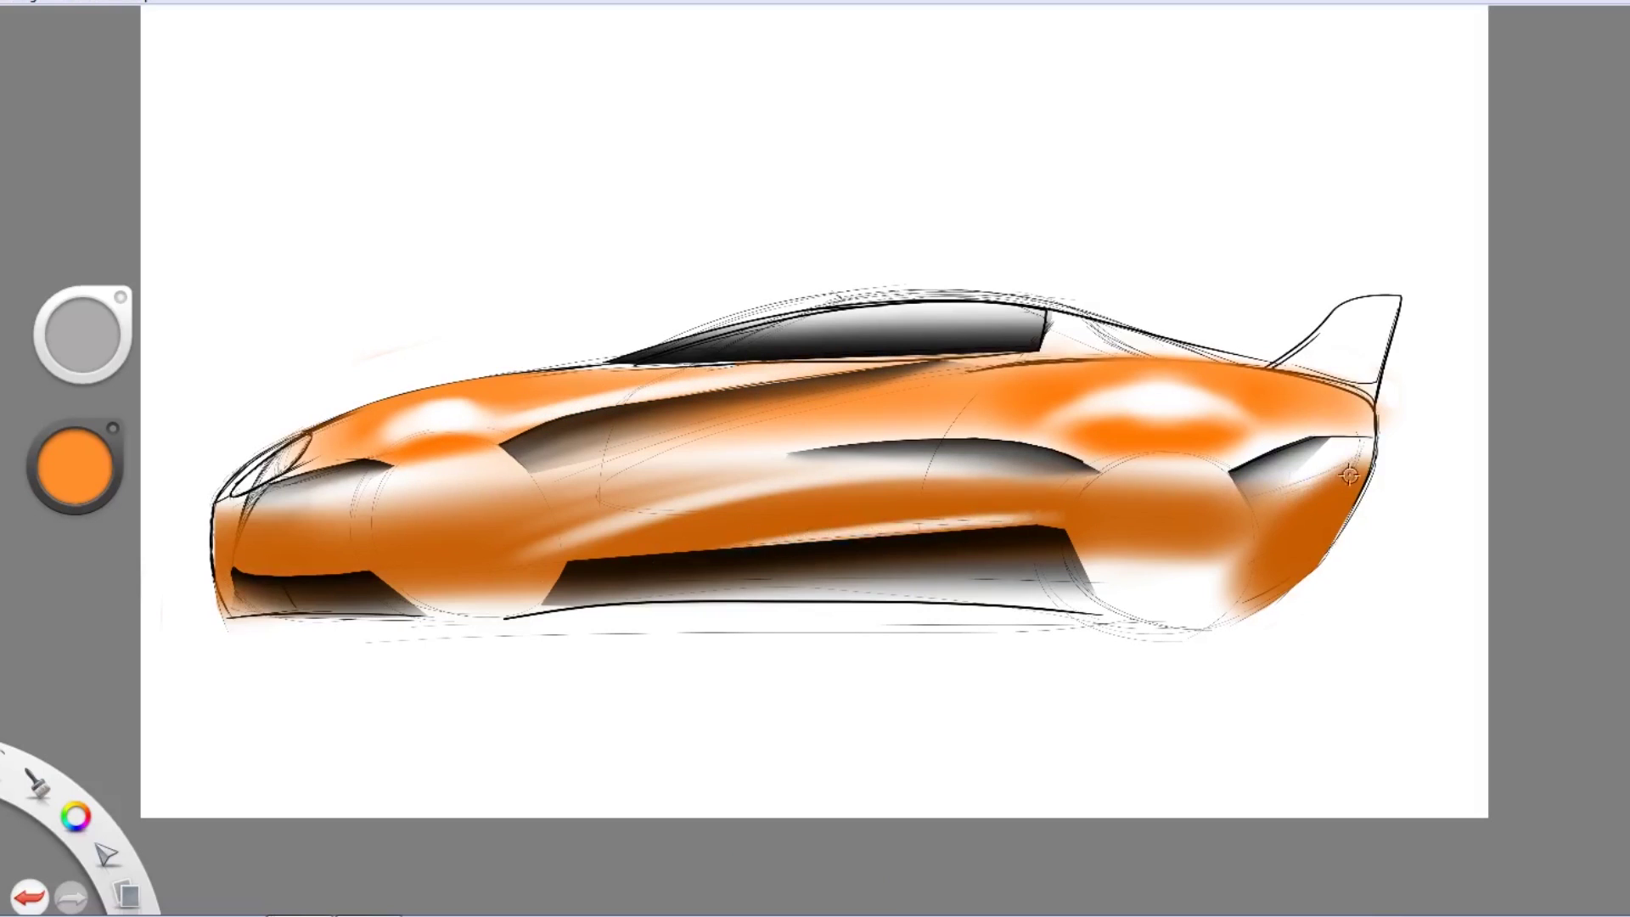
pyautogui.moveTo(259, 511); pyautogui.dragTo(229, 587)
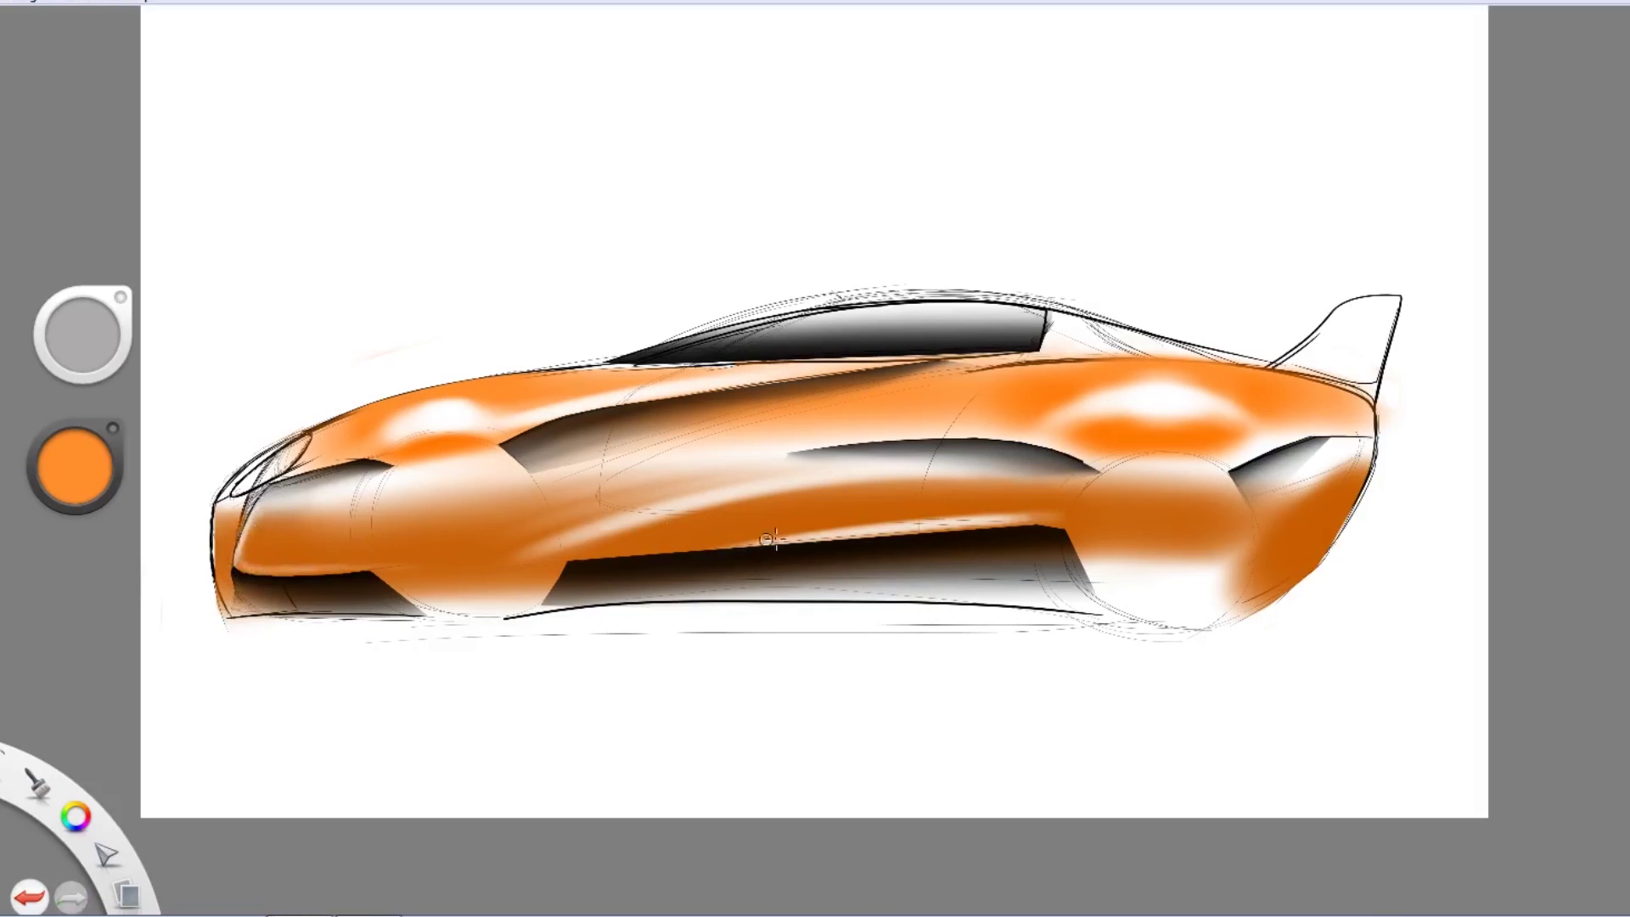
pyautogui.moveTo(594, 550); pyautogui.dragTo(983, 502)
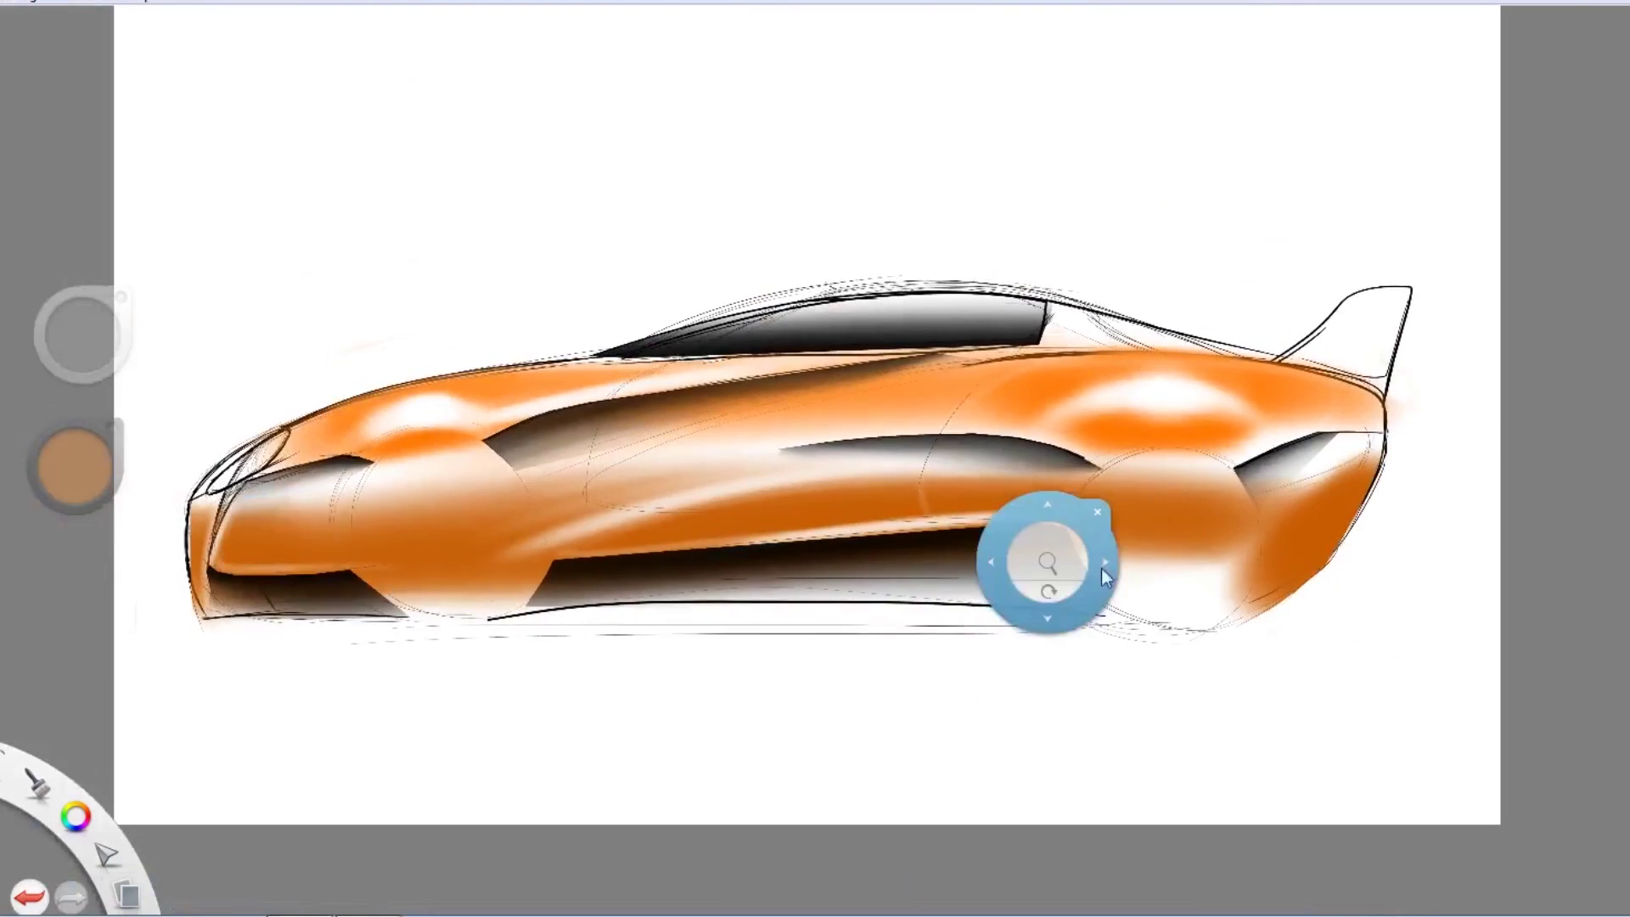
# Fit the ellipse guide to the front wheel and paint a dark grey disc over it
pyautogui.moveTo(1169, 585); pyautogui.dragTo(498, 593)
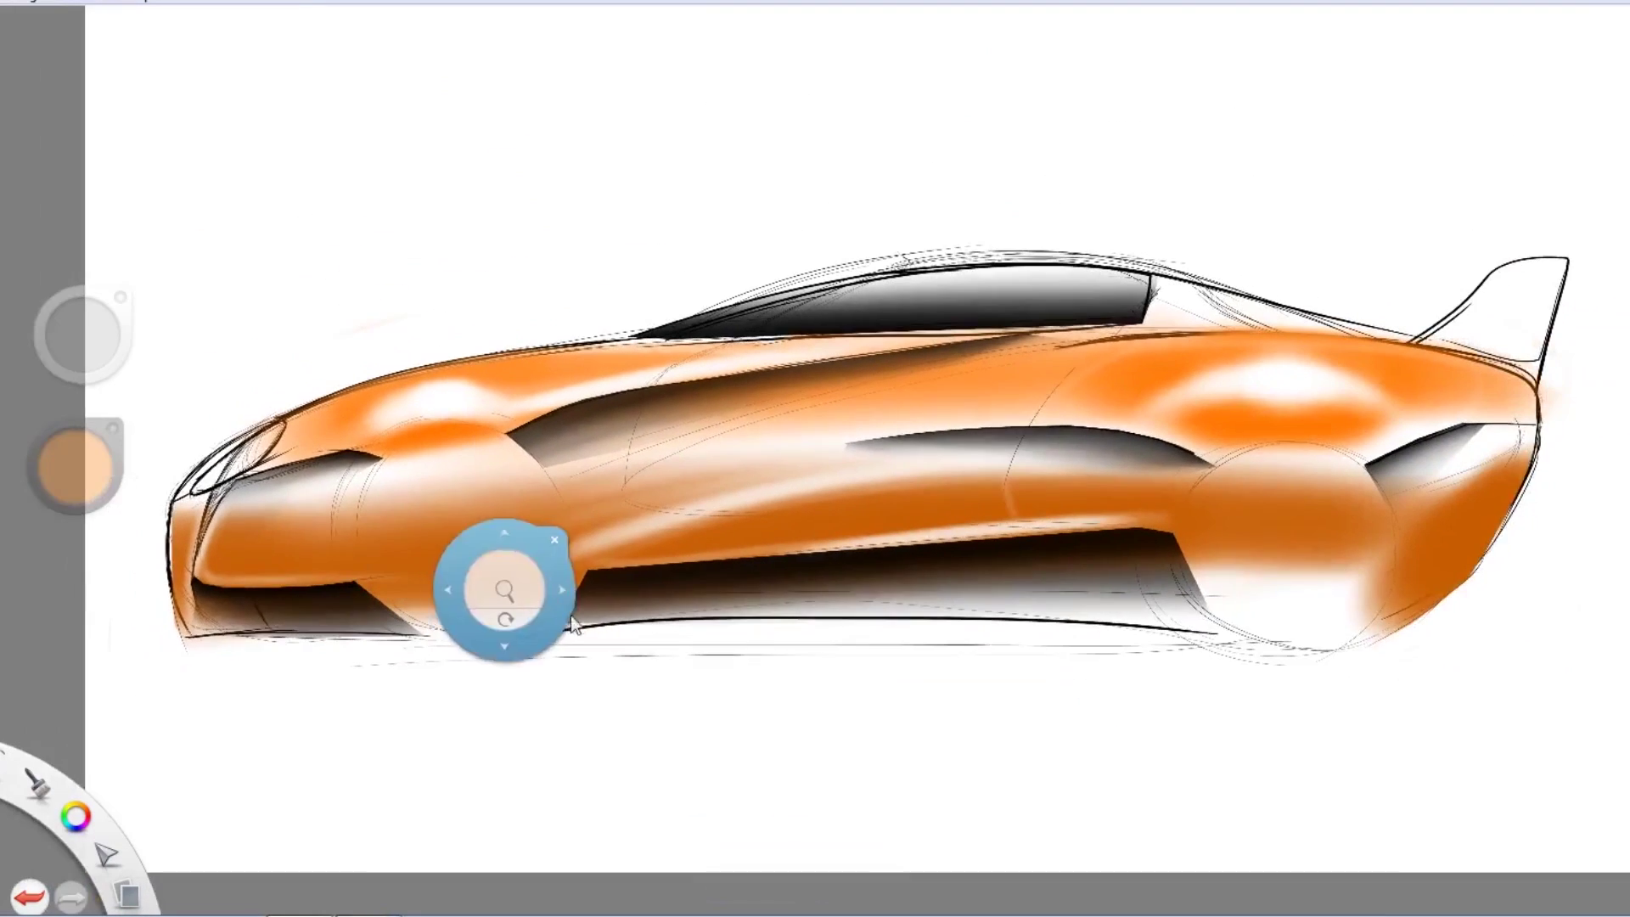
pyautogui.moveTo(433, 462); pyautogui.dragTo(215, 527)
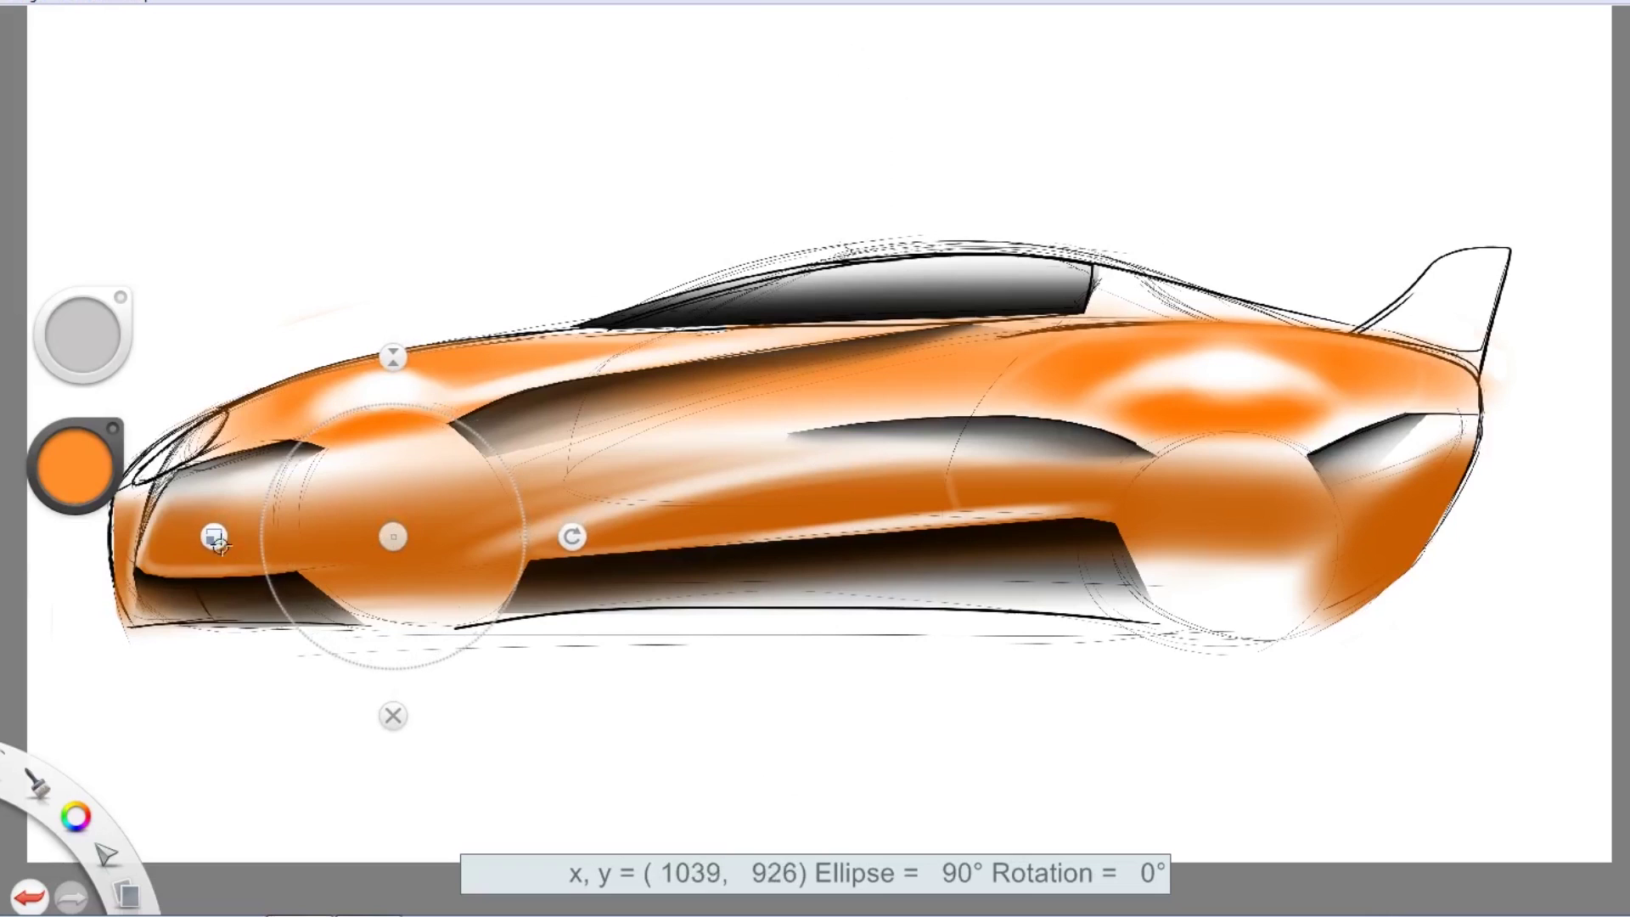
pyautogui.click(393, 716)
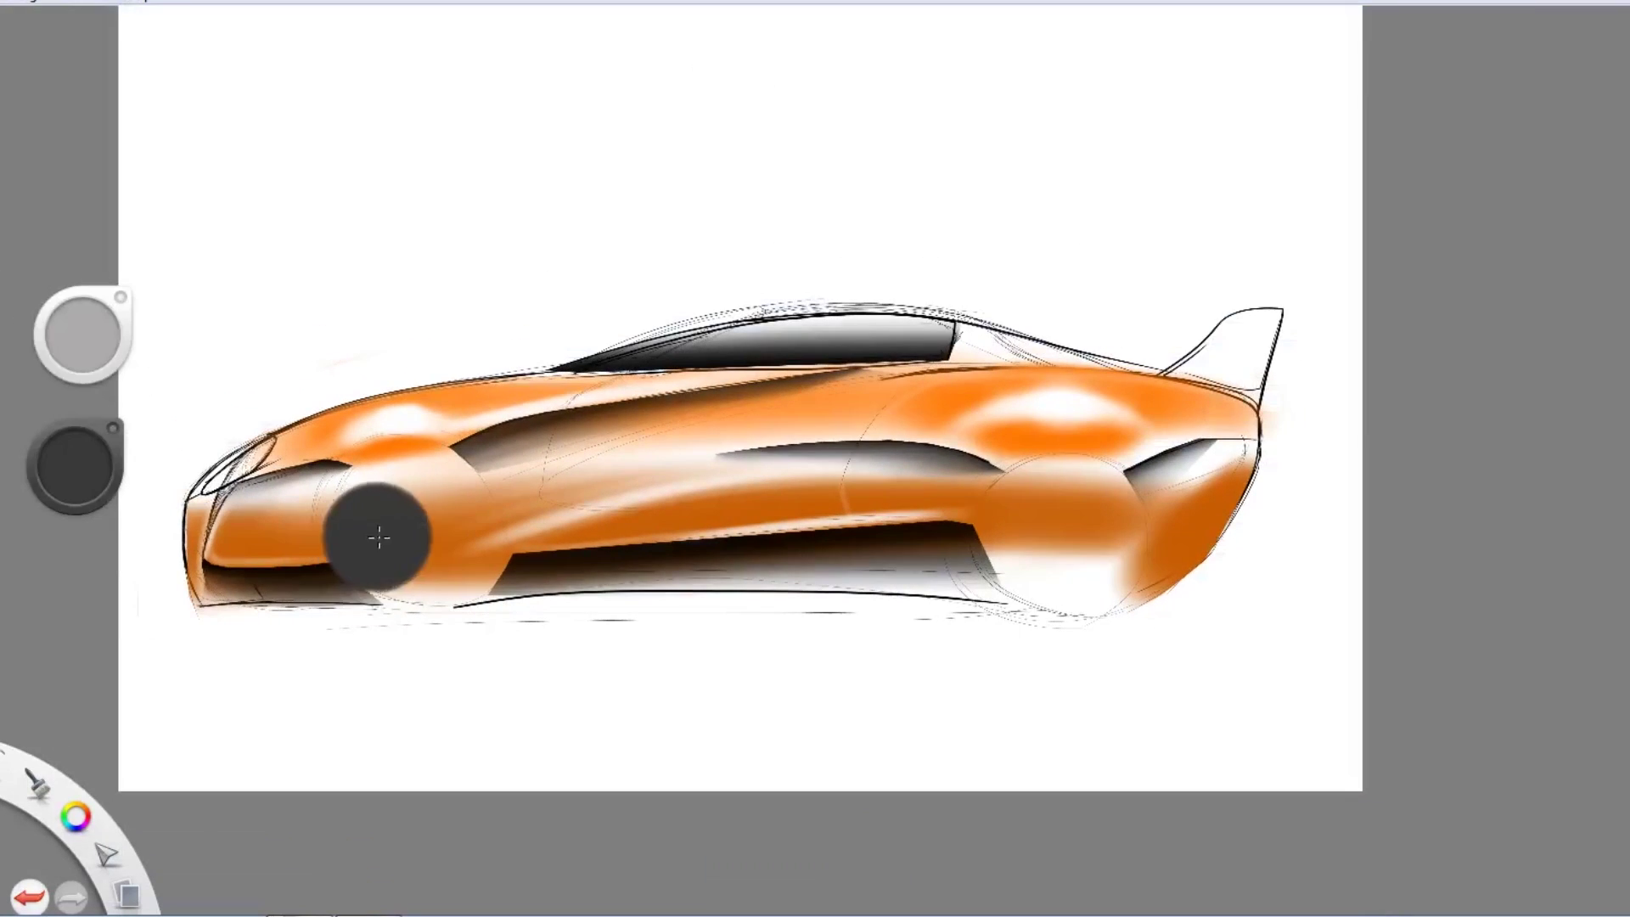
pyautogui.moveTo(621, 492); pyautogui.dragTo(618, 573)
pyautogui.moveTo(564, 509)
pyautogui.mouseDown()
pyautogui.moveTo(520, 466)
pyautogui.moveTo(506, 521)
pyautogui.moveTo(559, 482)
pyautogui.moveTo(600, 557)
pyautogui.moveTo(612, 541)
pyautogui.mouseUp()
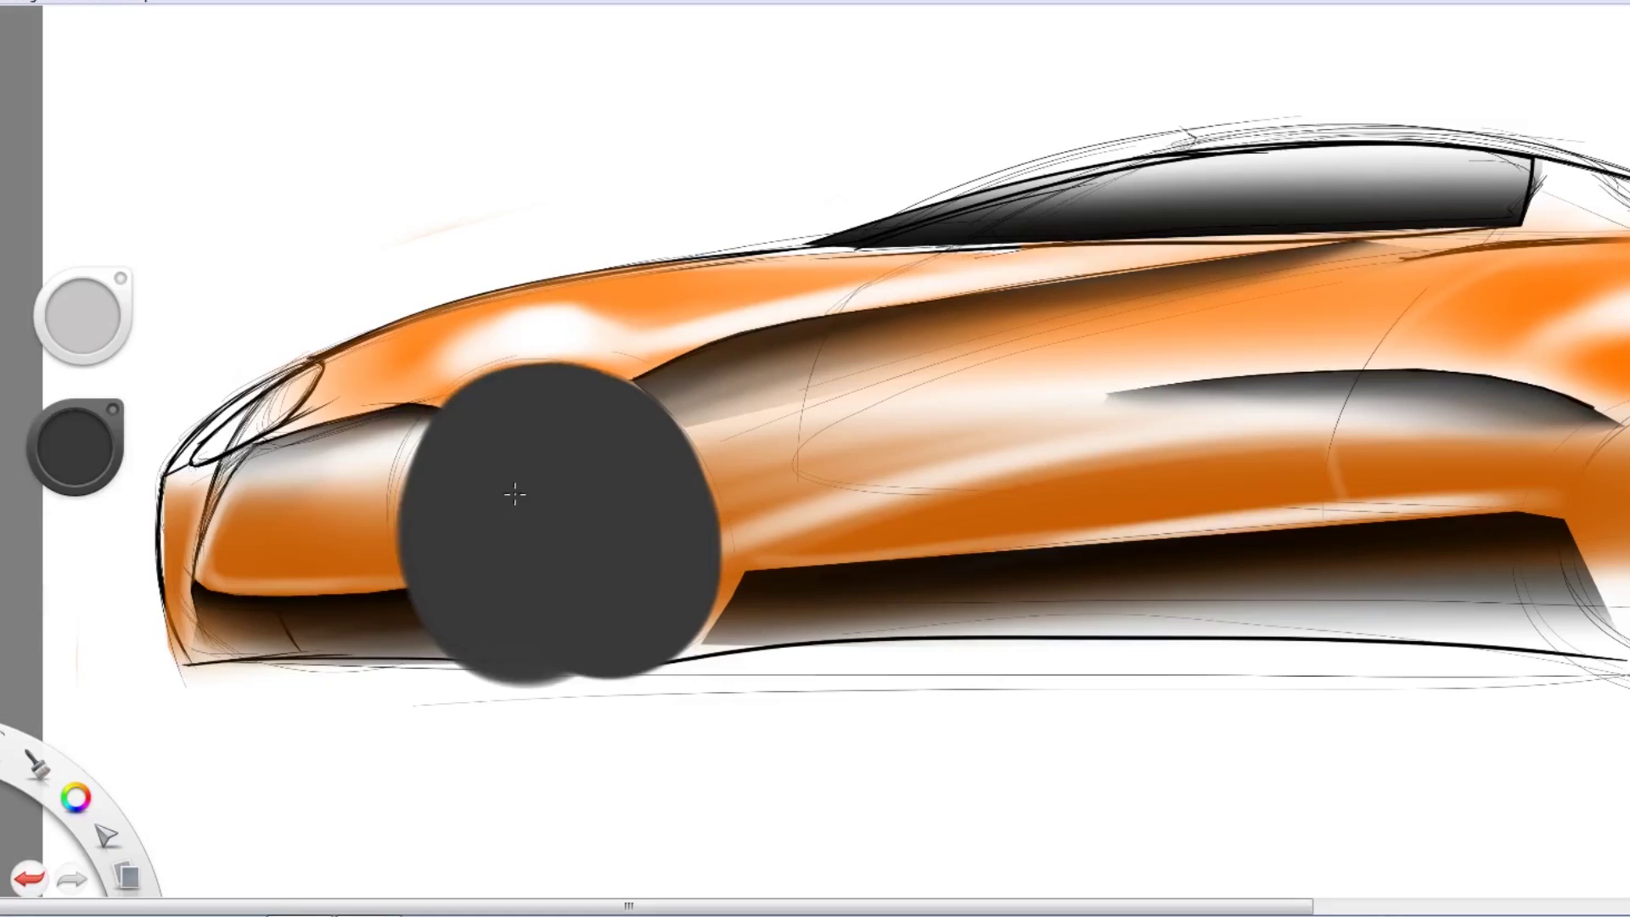
# Paint the rear wheel as a round dark grey disc, redoing a rough attempt
pyautogui.scroll(-3, 513, 503)
pyautogui.moveTo(764, 484)
pyautogui.mouseDown()
pyautogui.moveTo(798, 543)
pyautogui.moveTo(781, 520)
pyautogui.mouseUp()
pyautogui.hotkey('ctrl', 'z')
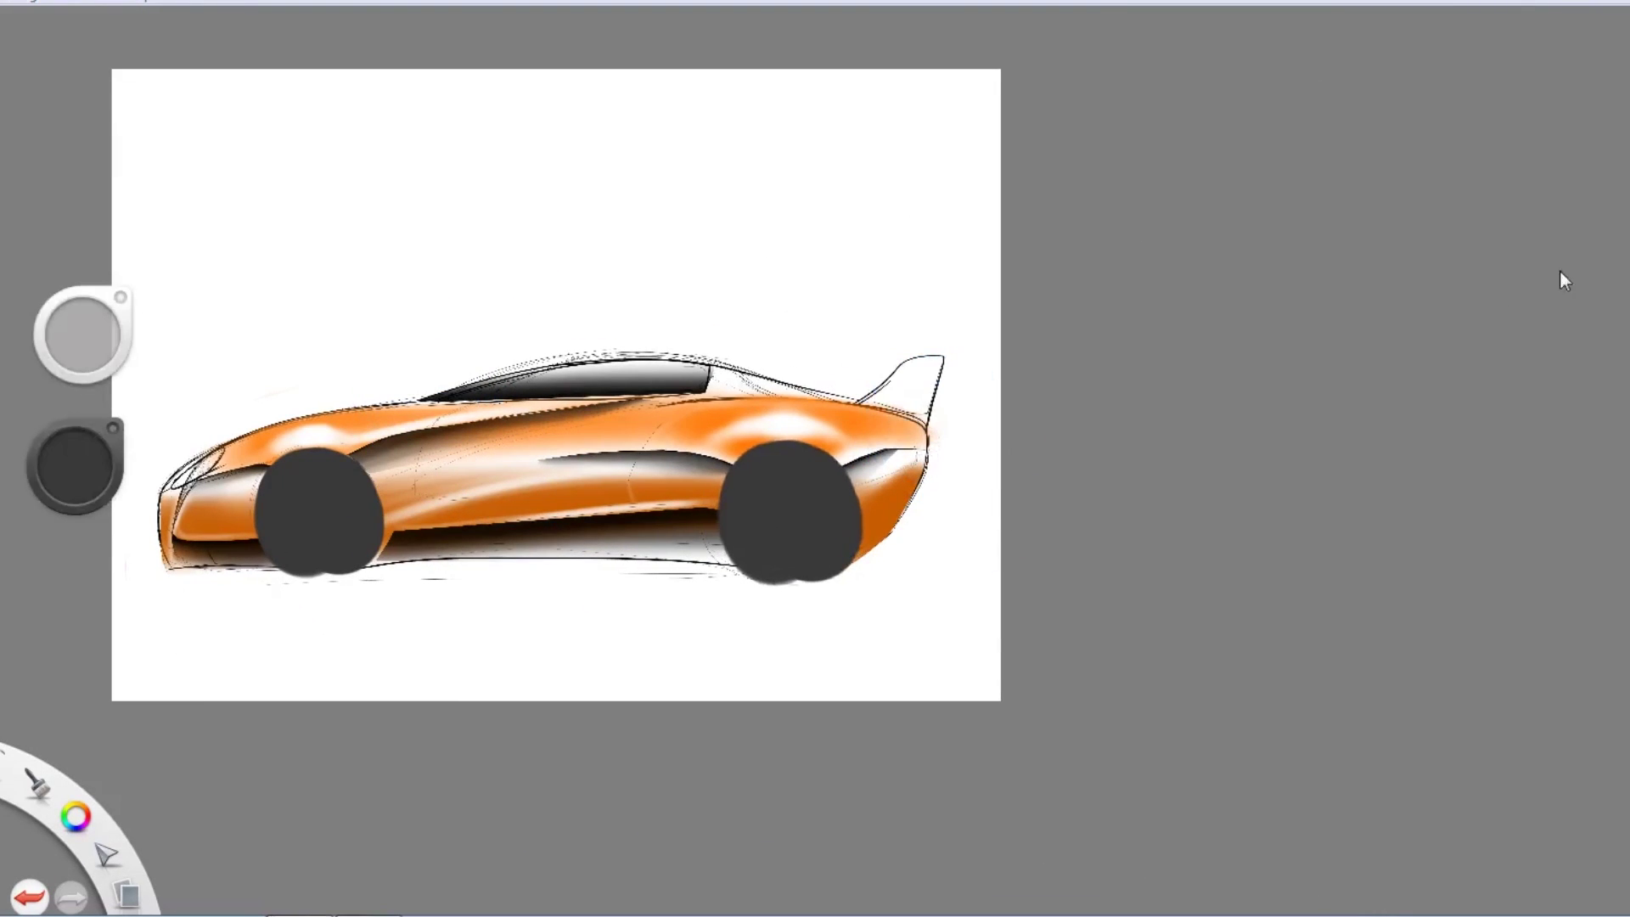
pyautogui.moveTo(280, 492)
pyautogui.mouseDown()
pyautogui.moveTo(316, 515)
pyautogui.moveTo(563, 489)
pyautogui.mouseUp()
pyautogui.scroll(3, 331, 507)
# Outline the front wheel with the ellipse guide and fill both wheels black
pyautogui.press('e')
pyautogui.moveTo(399, 489); pyautogui.dragTo(382, 480)
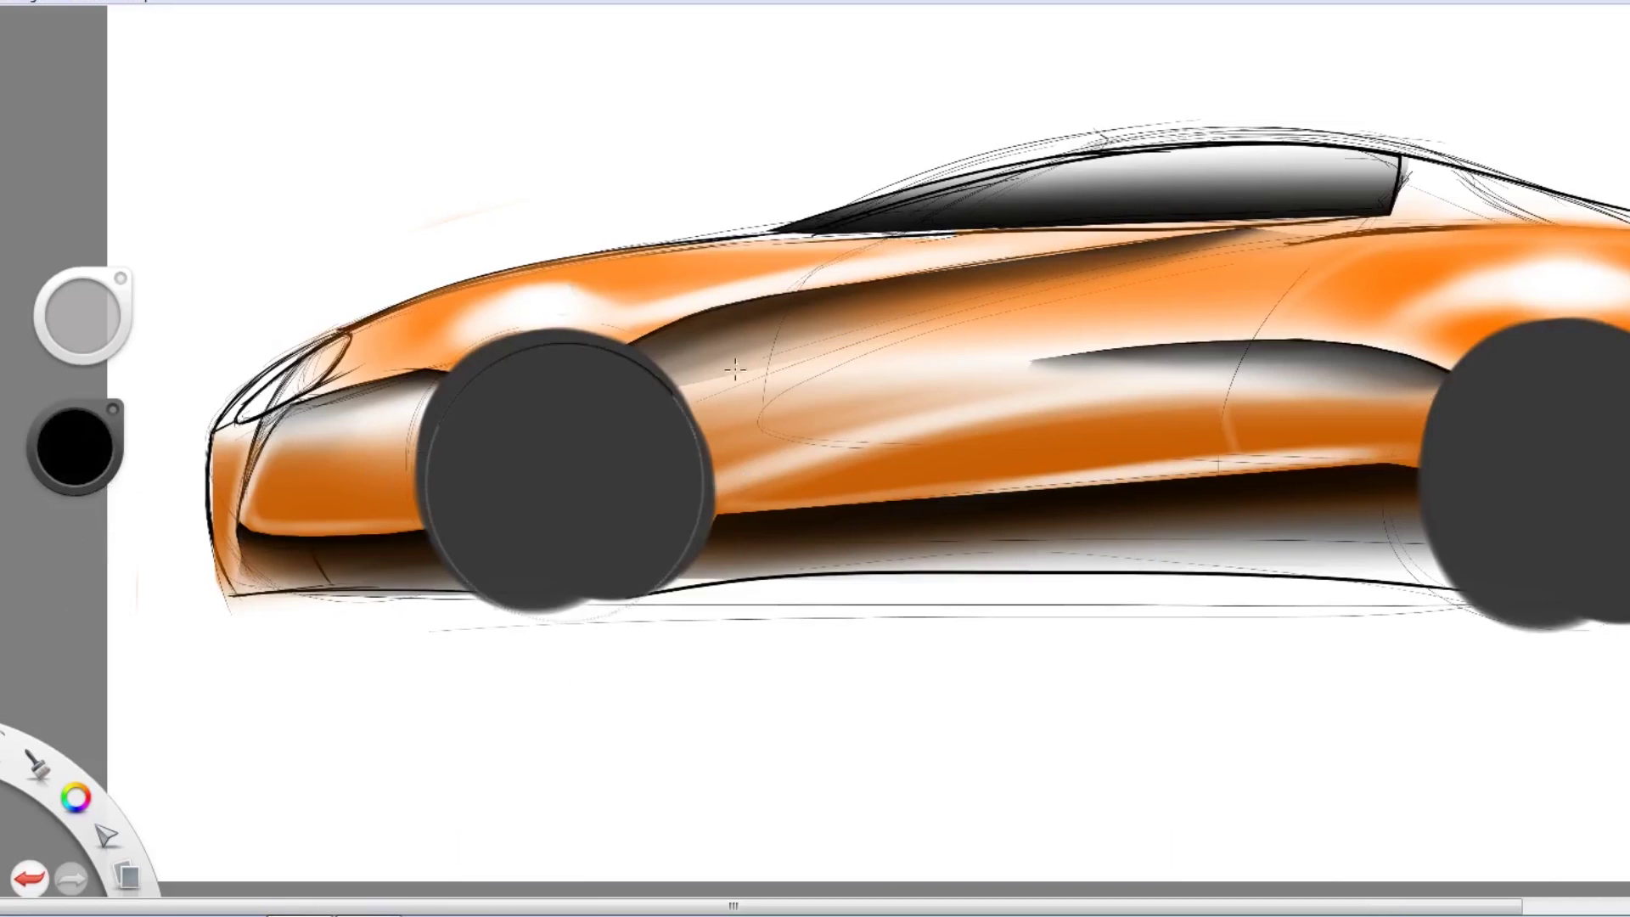
pyautogui.moveTo(564, 344); pyautogui.dragTo(563, 620)
pyautogui.click(564, 482)
pyautogui.scroll(-2, 565, 482)
pyautogui.click(1010, 471)
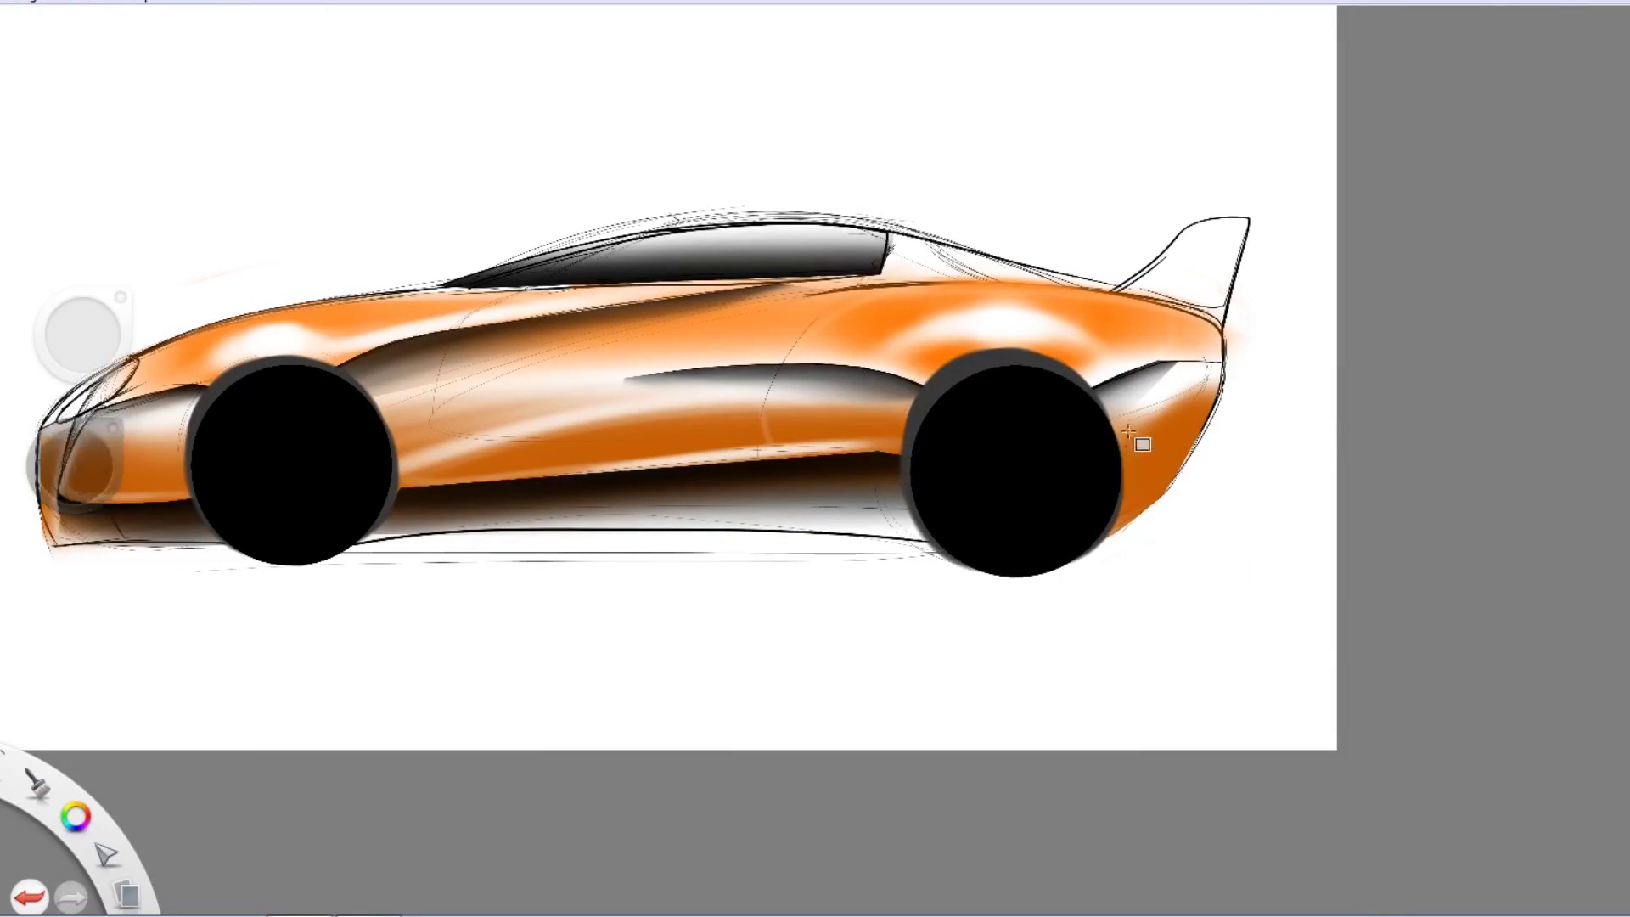
# Fill a lasso selection above the rear deck with orange and hide the black sketch lines
pyautogui.press('Home')
pyautogui.press('space')
pyautogui.scroll(3, 686, 387)
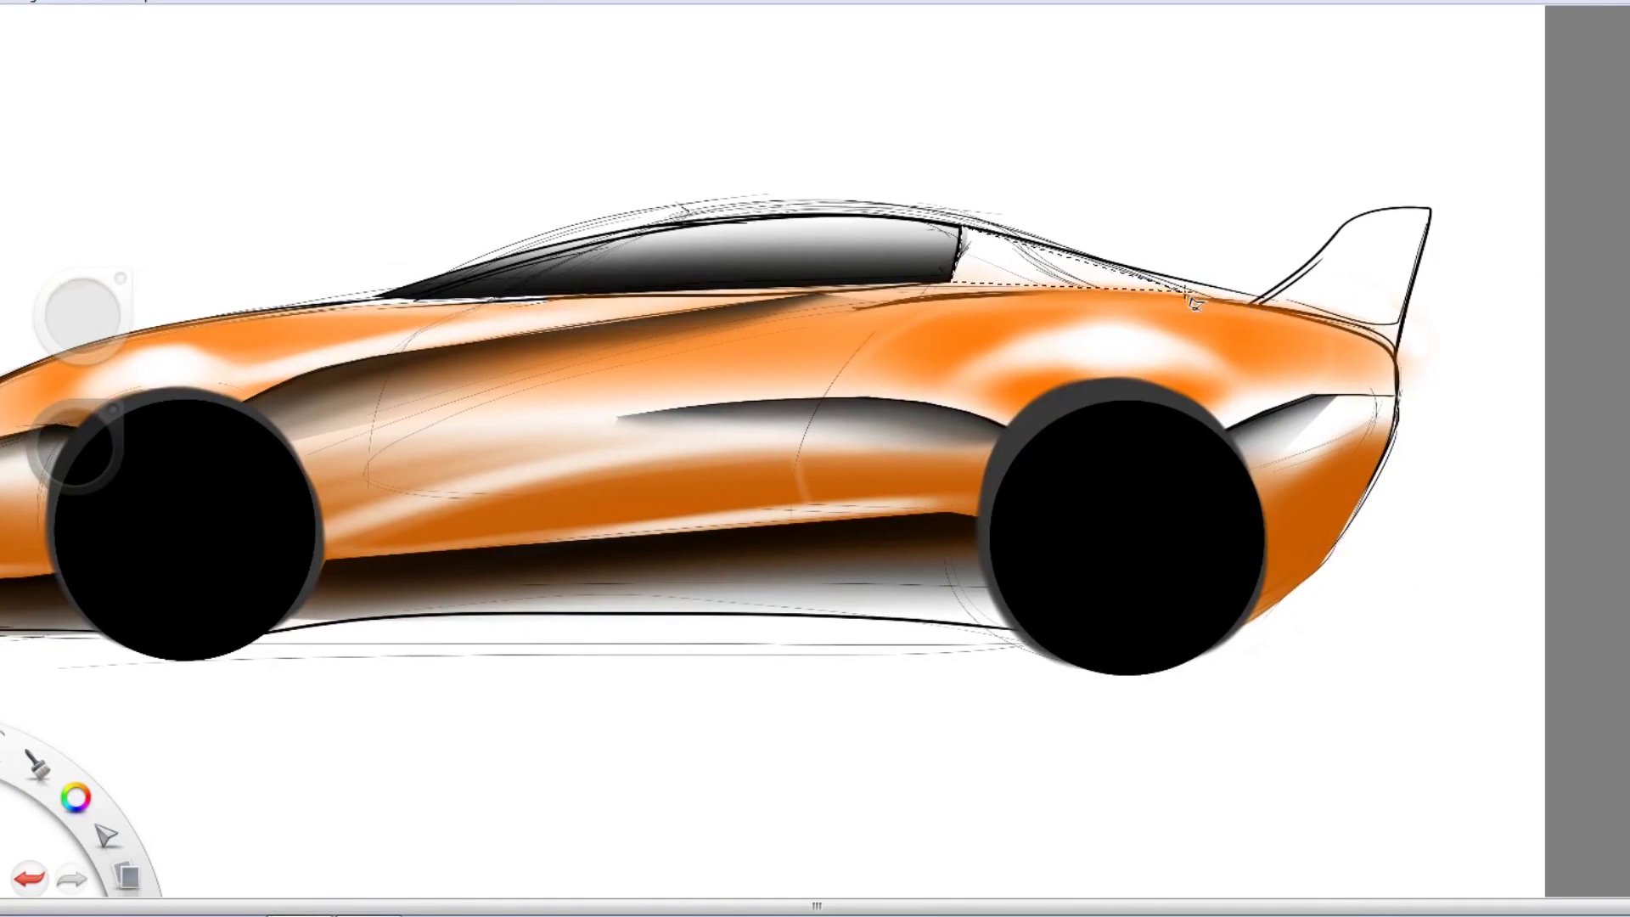
pyautogui.moveTo(1196, 303); pyautogui.dragTo(1245, 301)
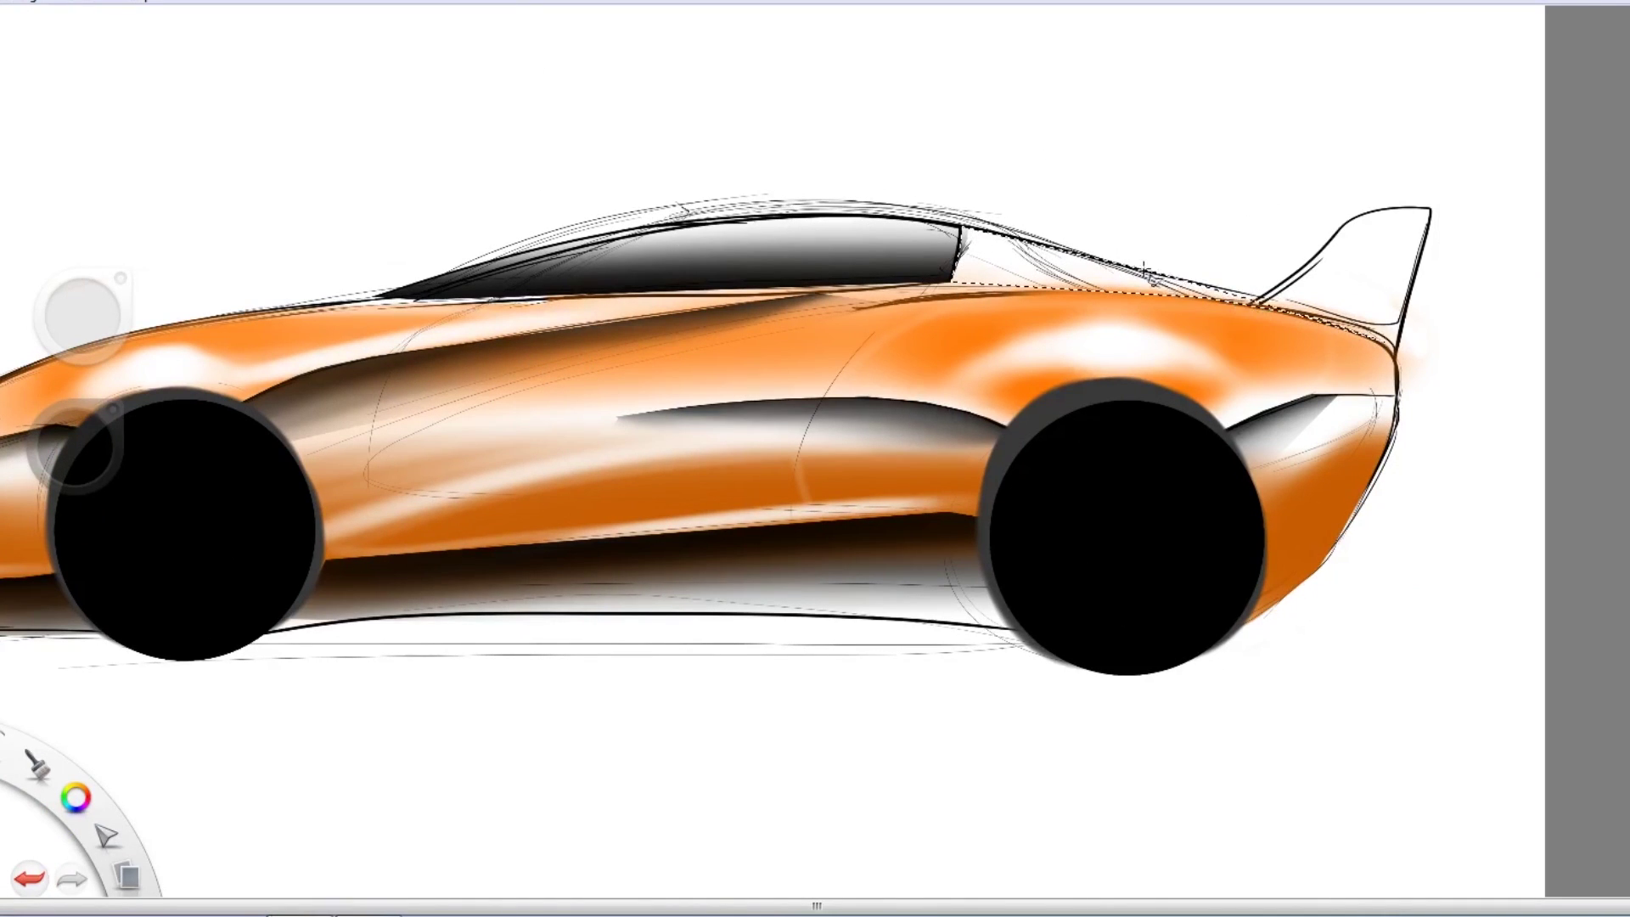
pyautogui.moveTo(1144, 270)
pyautogui.mouseDown()
pyautogui.moveTo(976, 236)
pyautogui.moveTo(1350, 331)
pyautogui.mouseUp()
pyautogui.scroll(-5, 850, 602)
pyautogui.scroll(3, 850, 602)
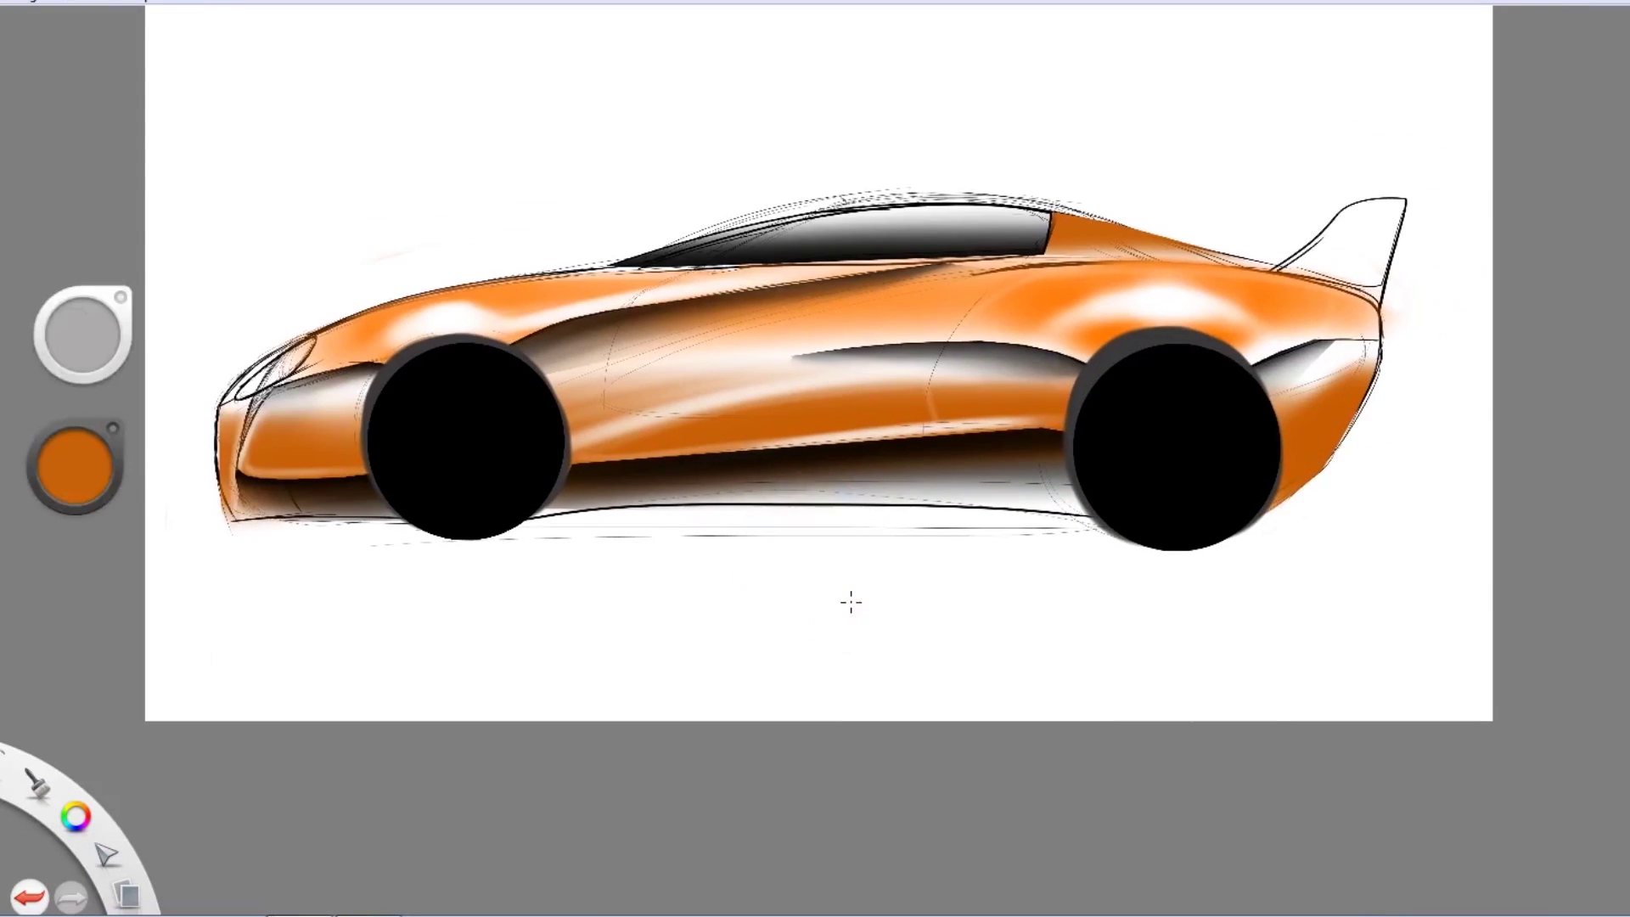
pyautogui.press('h')
pyautogui.press('h')
pyautogui.press('h')
pyautogui.press('h')
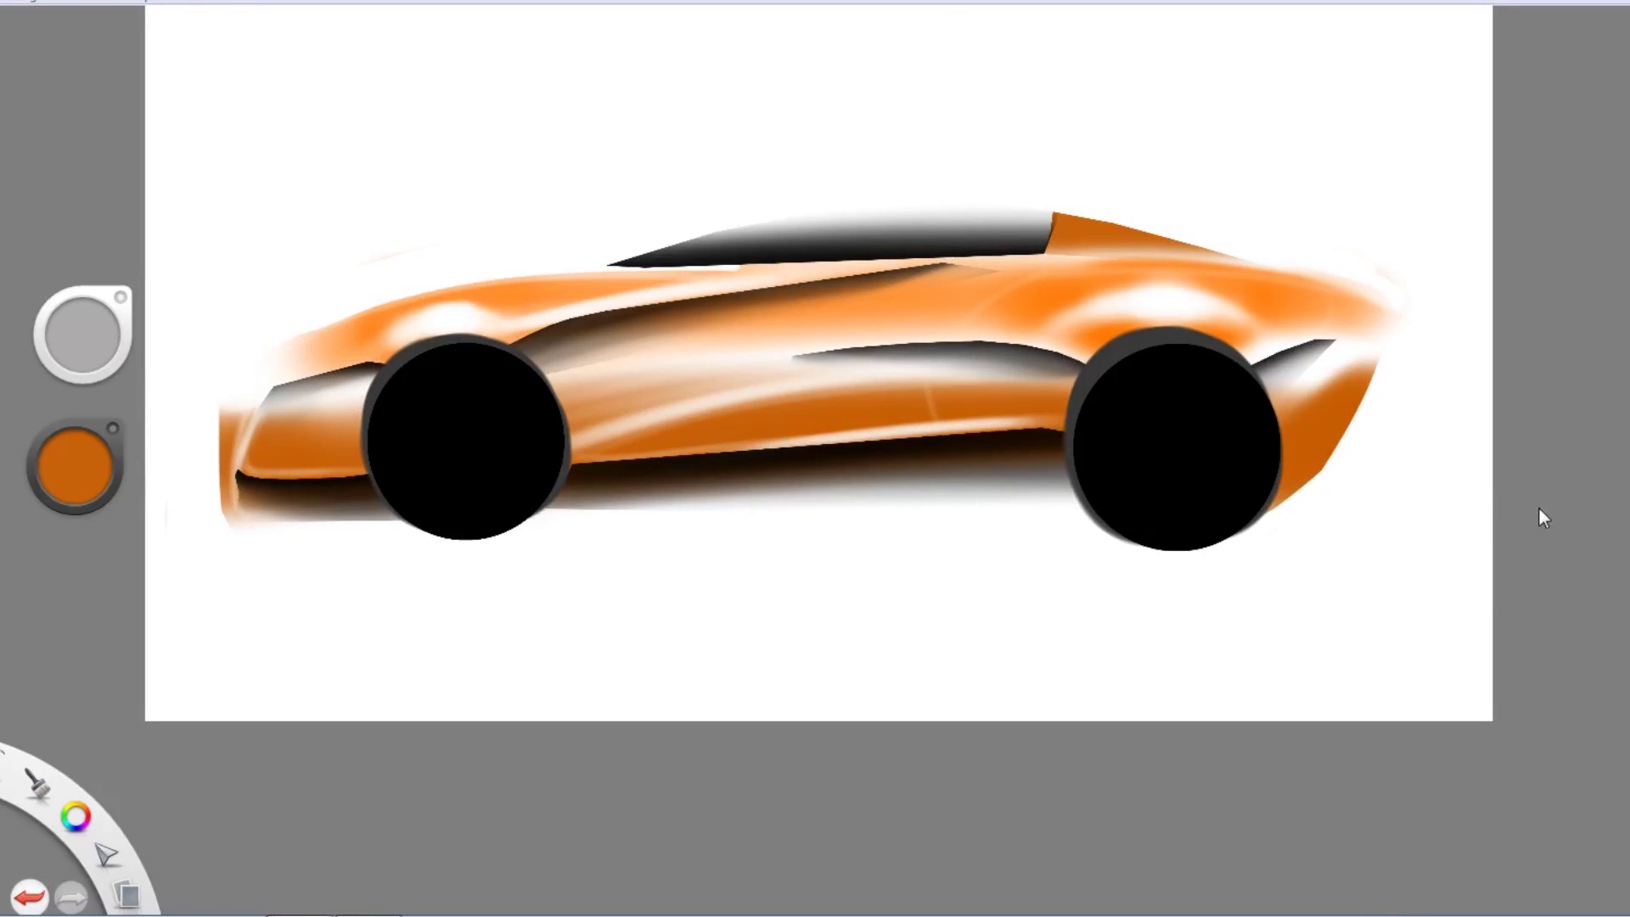
# Darken the orange colour to 25% luminance
pyautogui.scroll(-2, 775, 789)
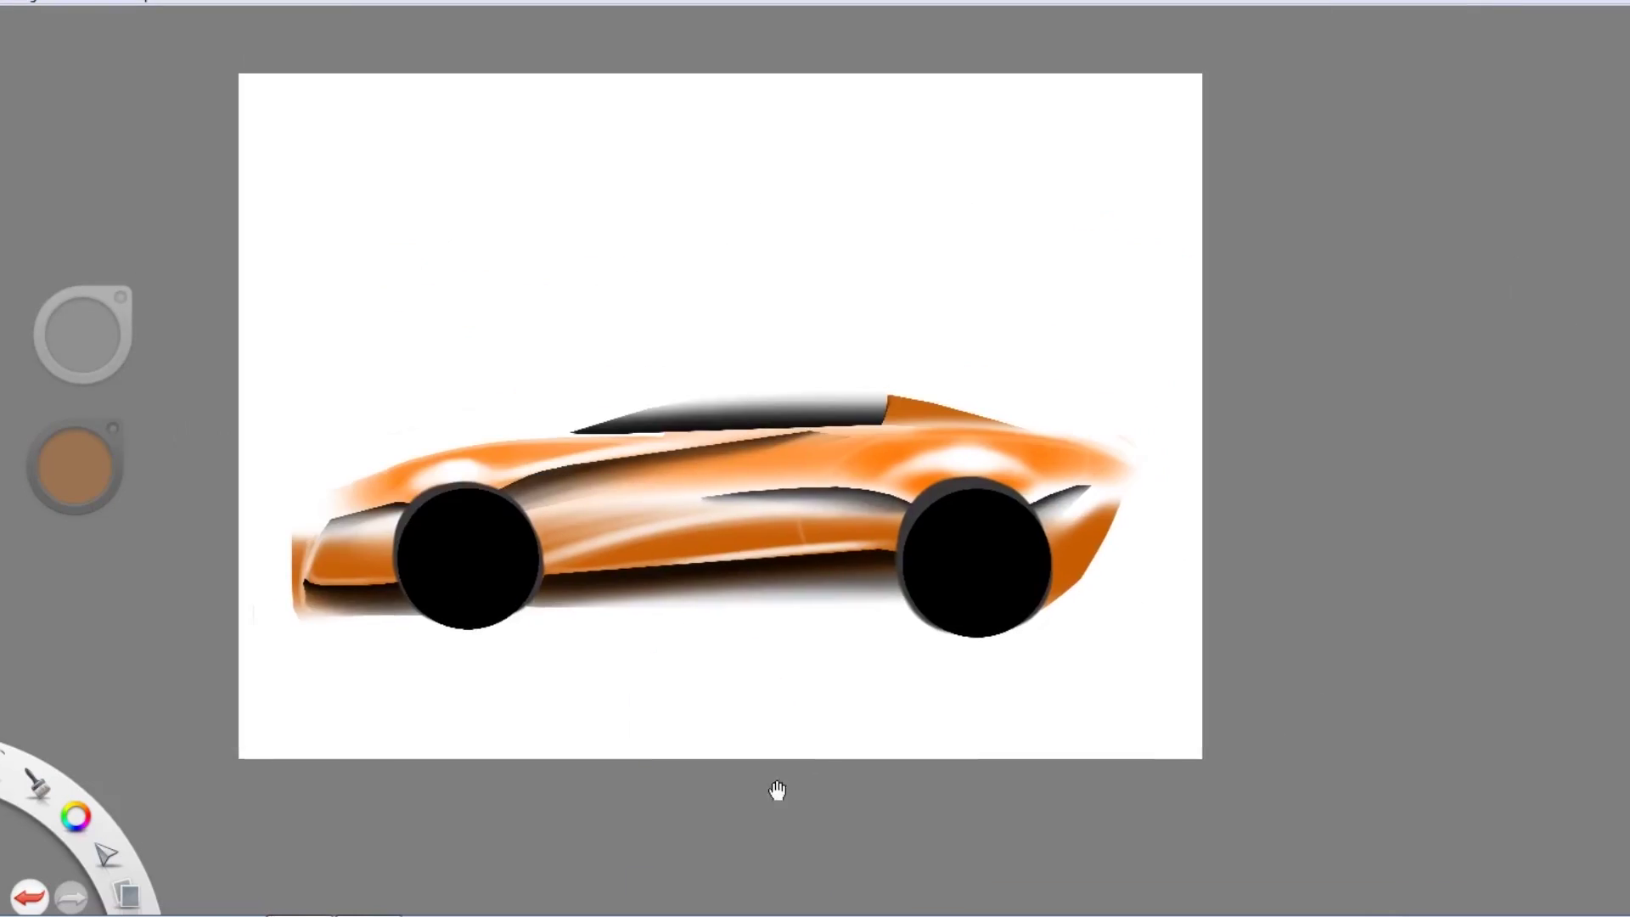
pyautogui.scroll(4, 909, 564)
pyautogui.scroll(-1, 1041, 51)
pyautogui.moveTo(75, 465); pyautogui.dragTo(74, 510)
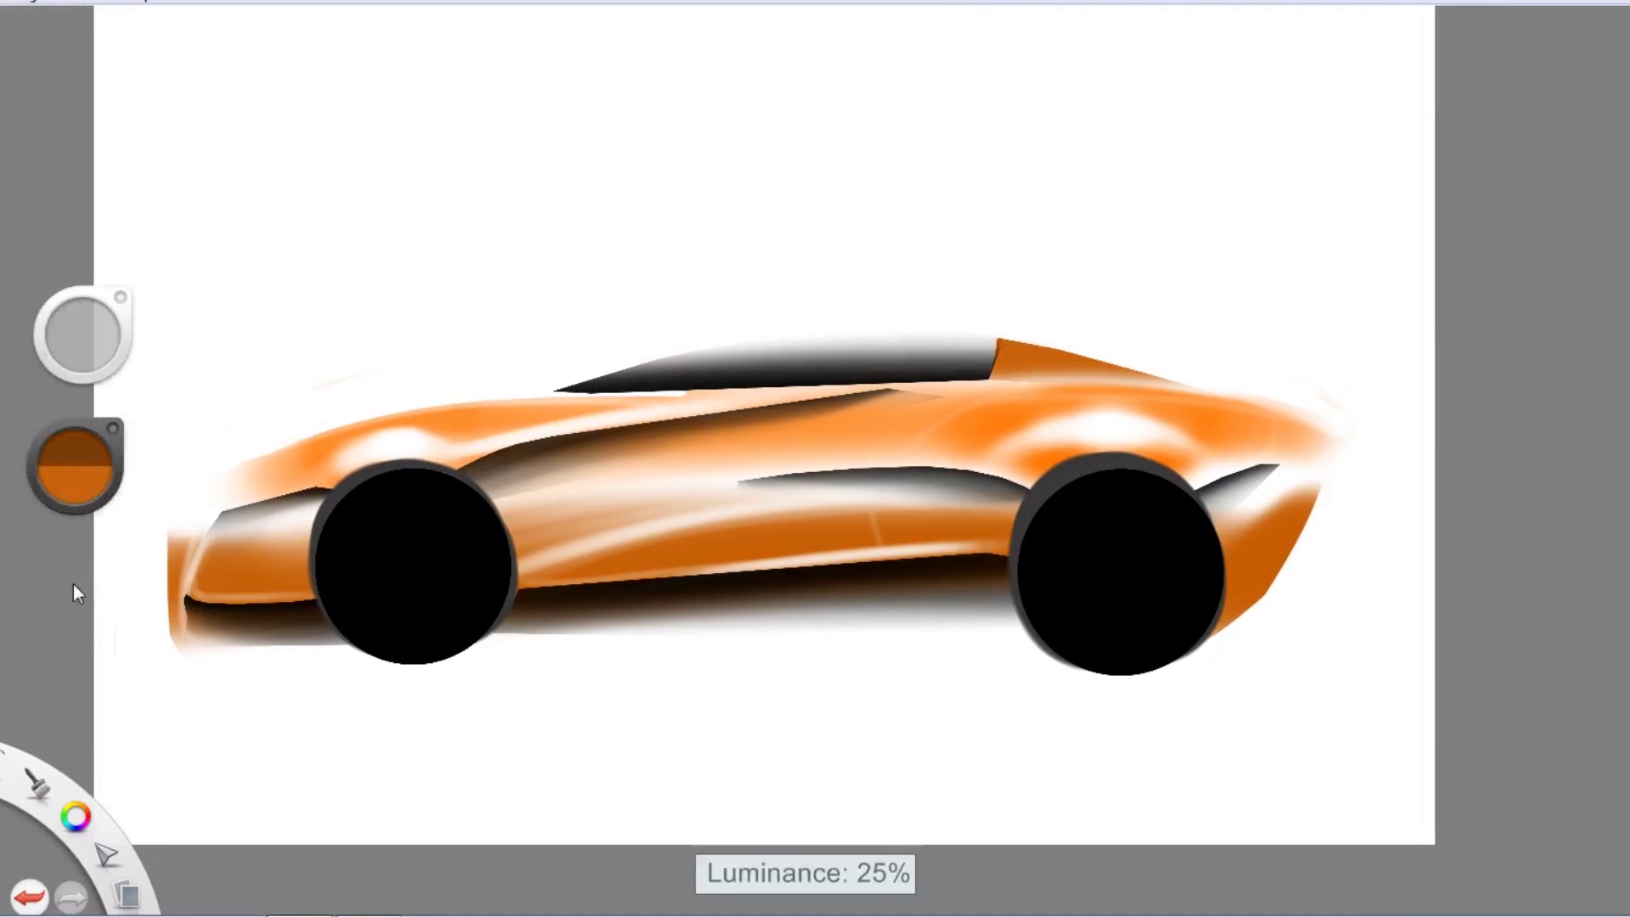
pyautogui.scroll(3, 279, 483)
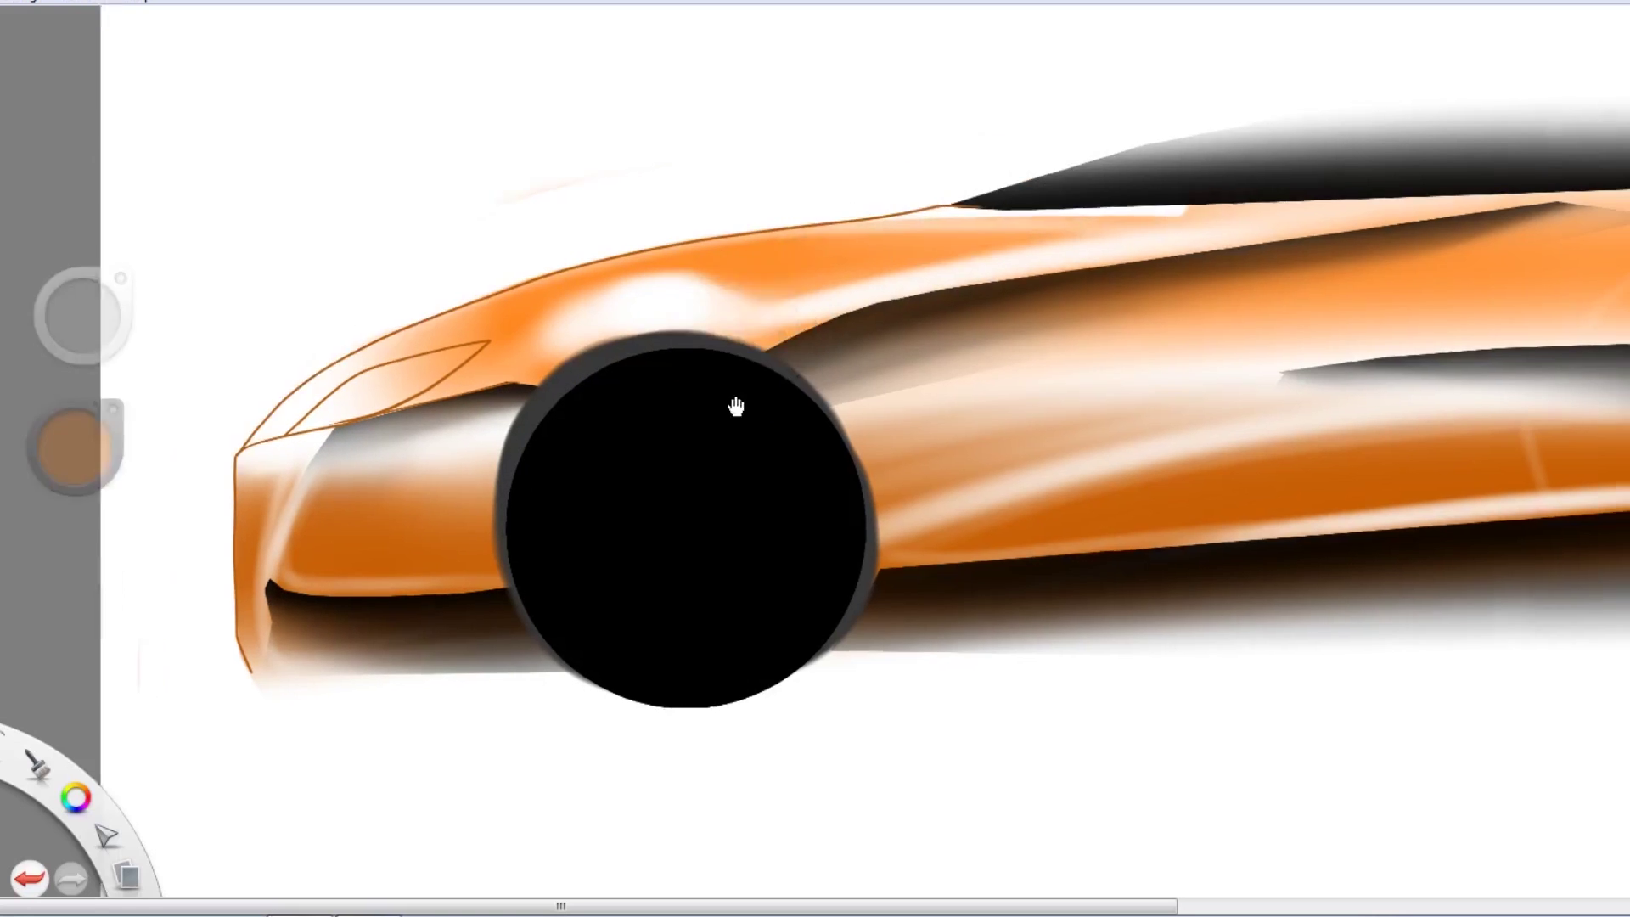
# Pan across the cabin, rear wheel and tail, then frame the whole car centred on the page
pyautogui.moveTo(1051, 189); pyautogui.dragTo(450, 391)
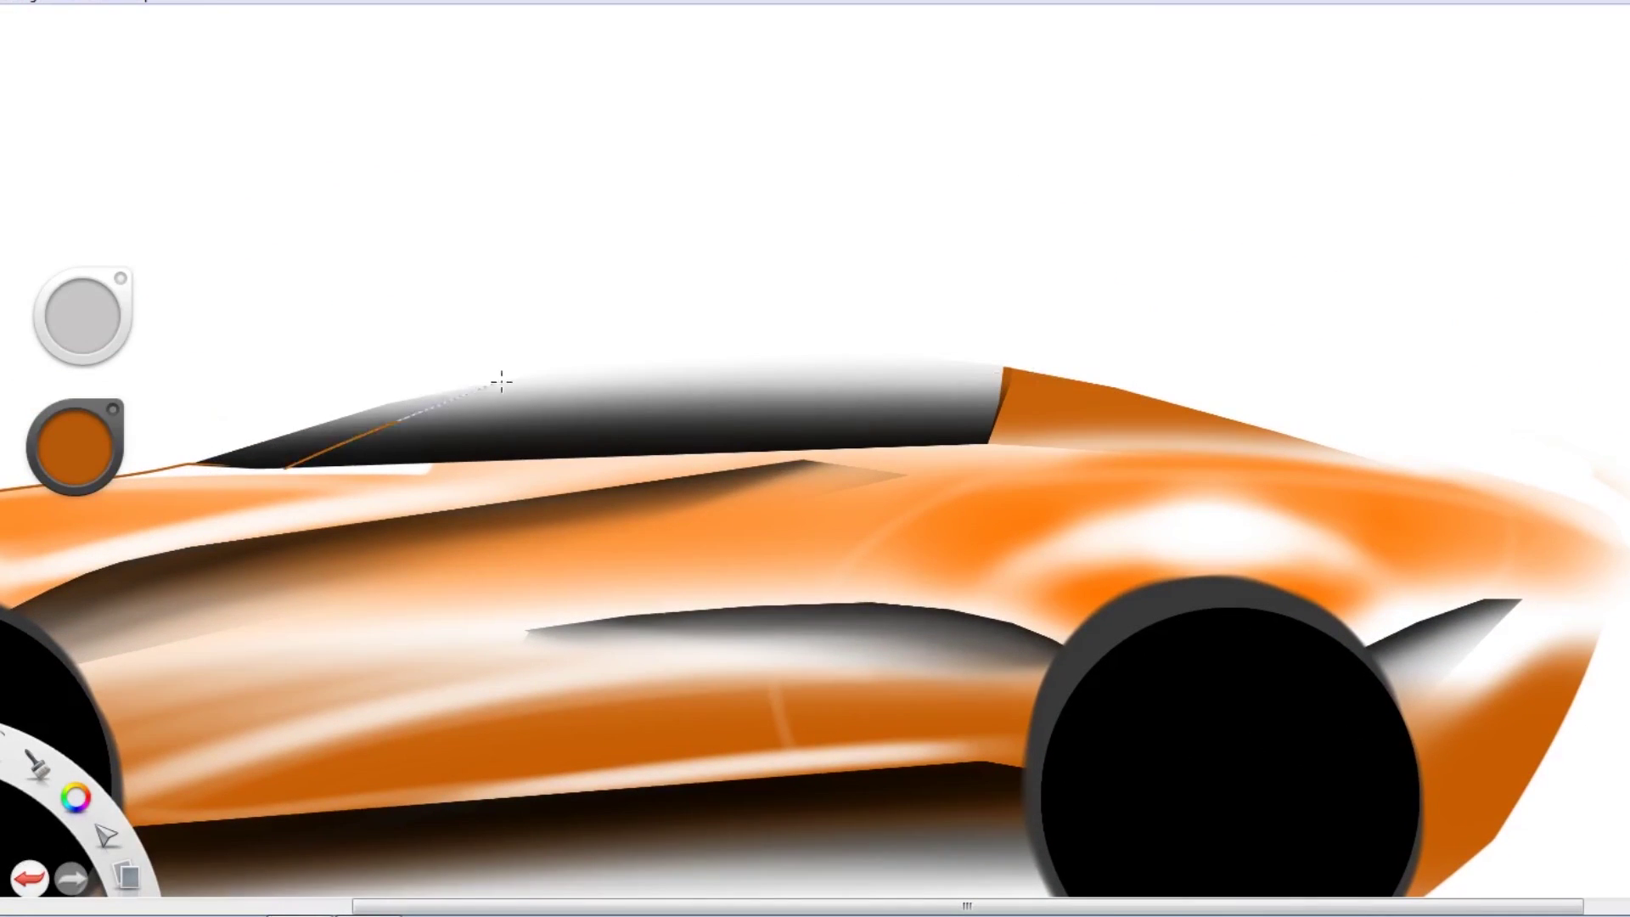
pyautogui.moveTo(419, 384); pyautogui.dragTo(525, 319)
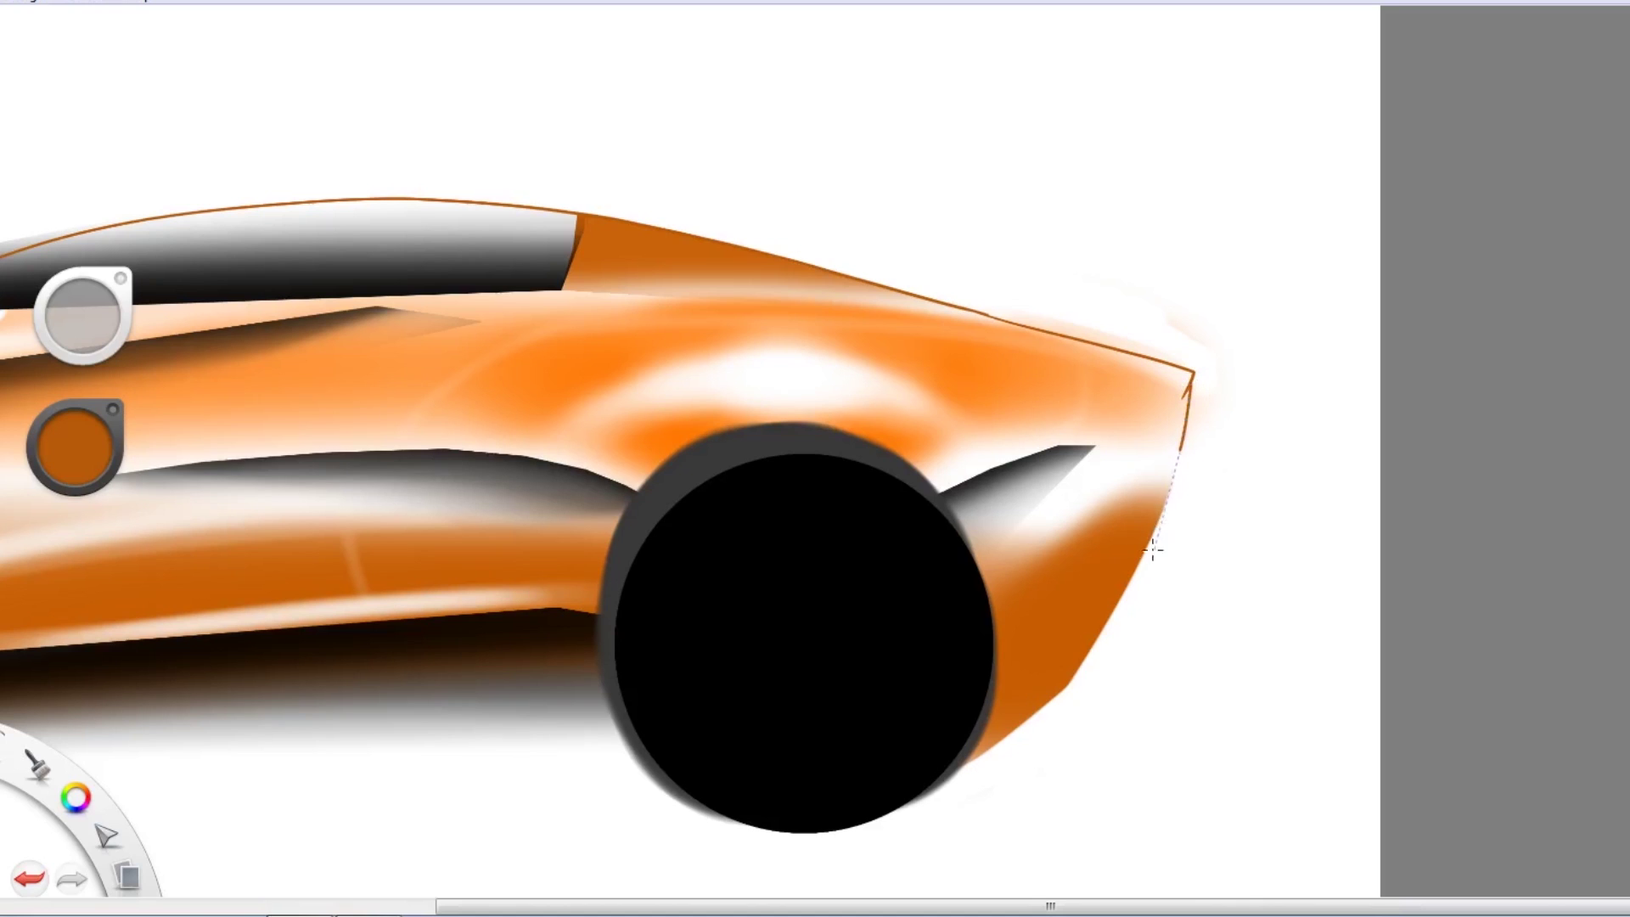
pyautogui.moveTo(927, 798); pyautogui.dragTo(1080, 604)
pyautogui.scroll(-3, 1080, 604)
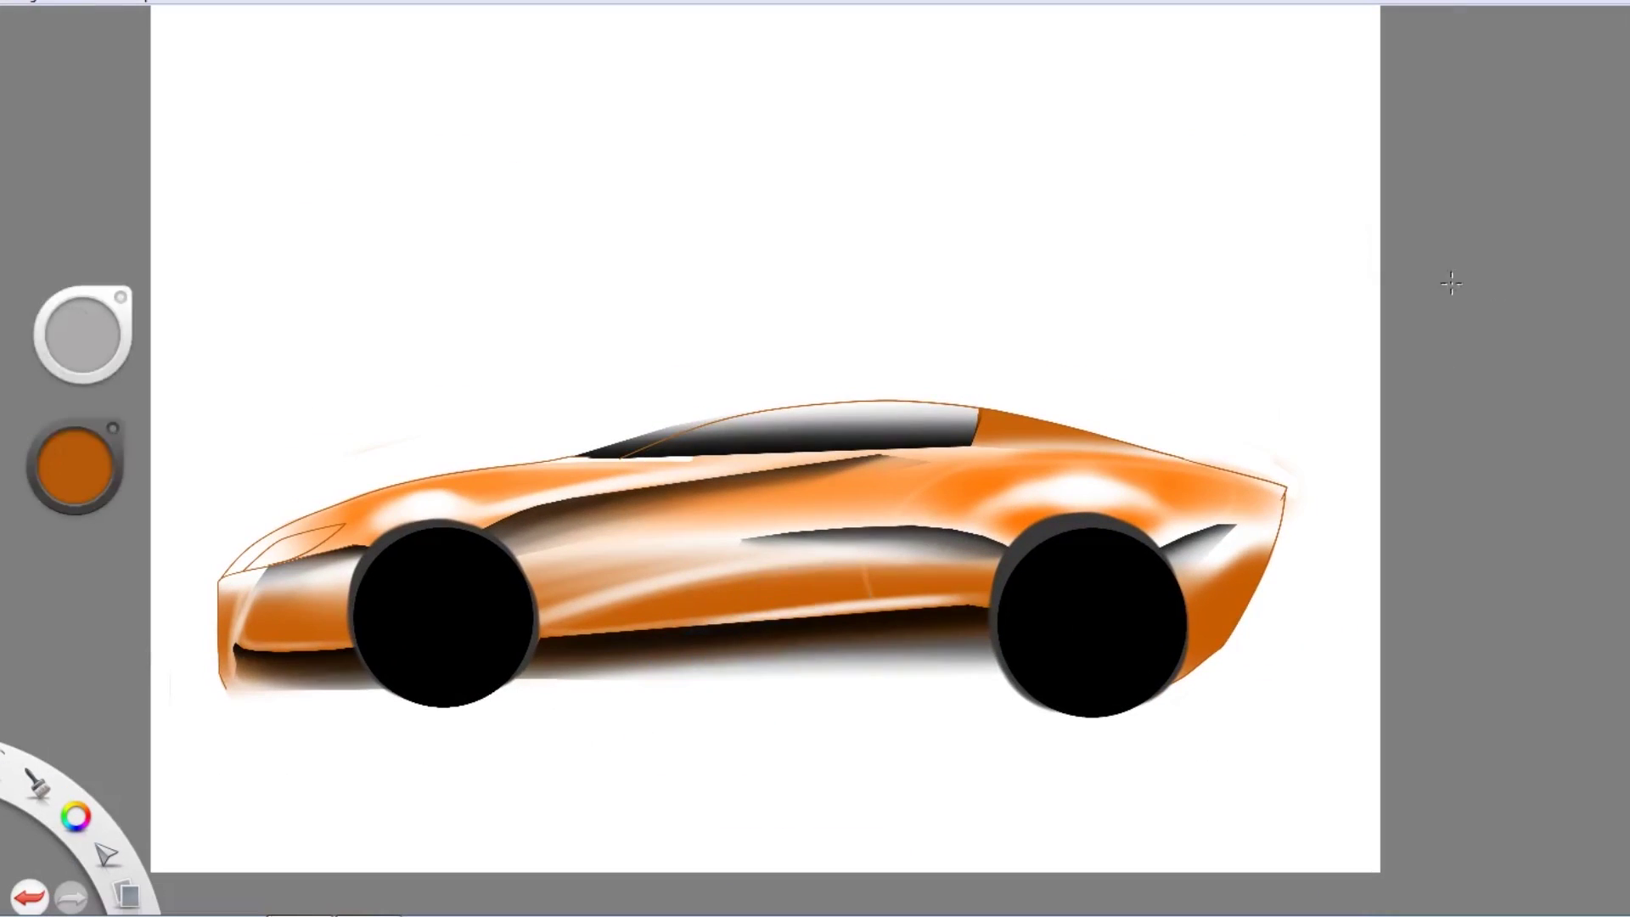
pyautogui.scroll(3, 594, 501)
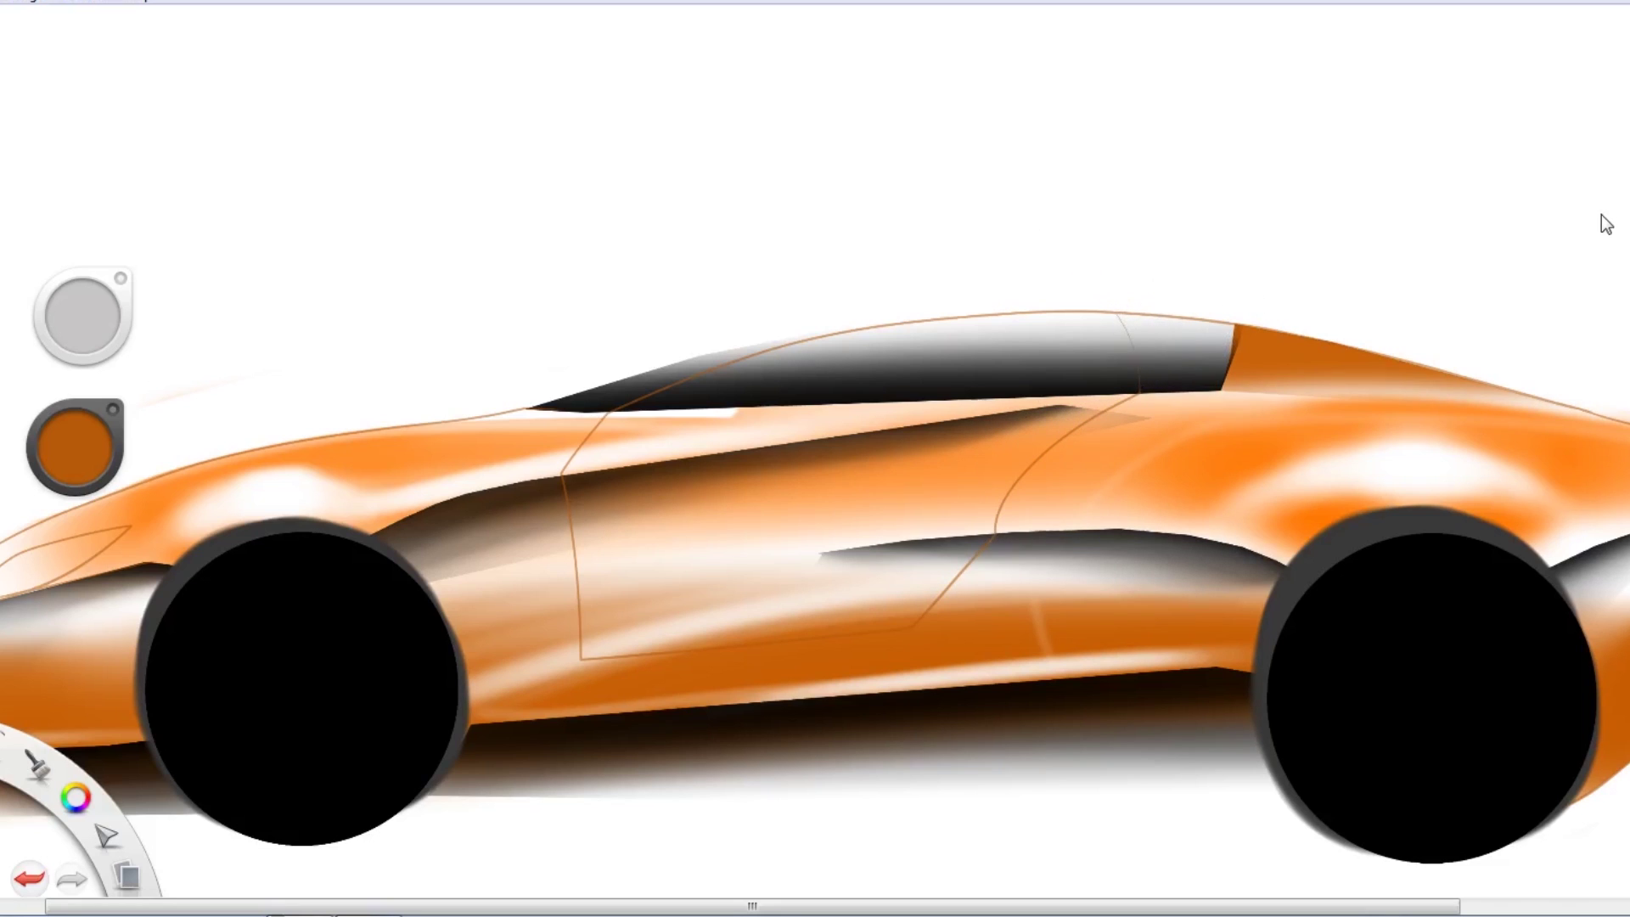
pyautogui.scroll(-5, 640, 640)
pyautogui.scroll(3, 818, 619)
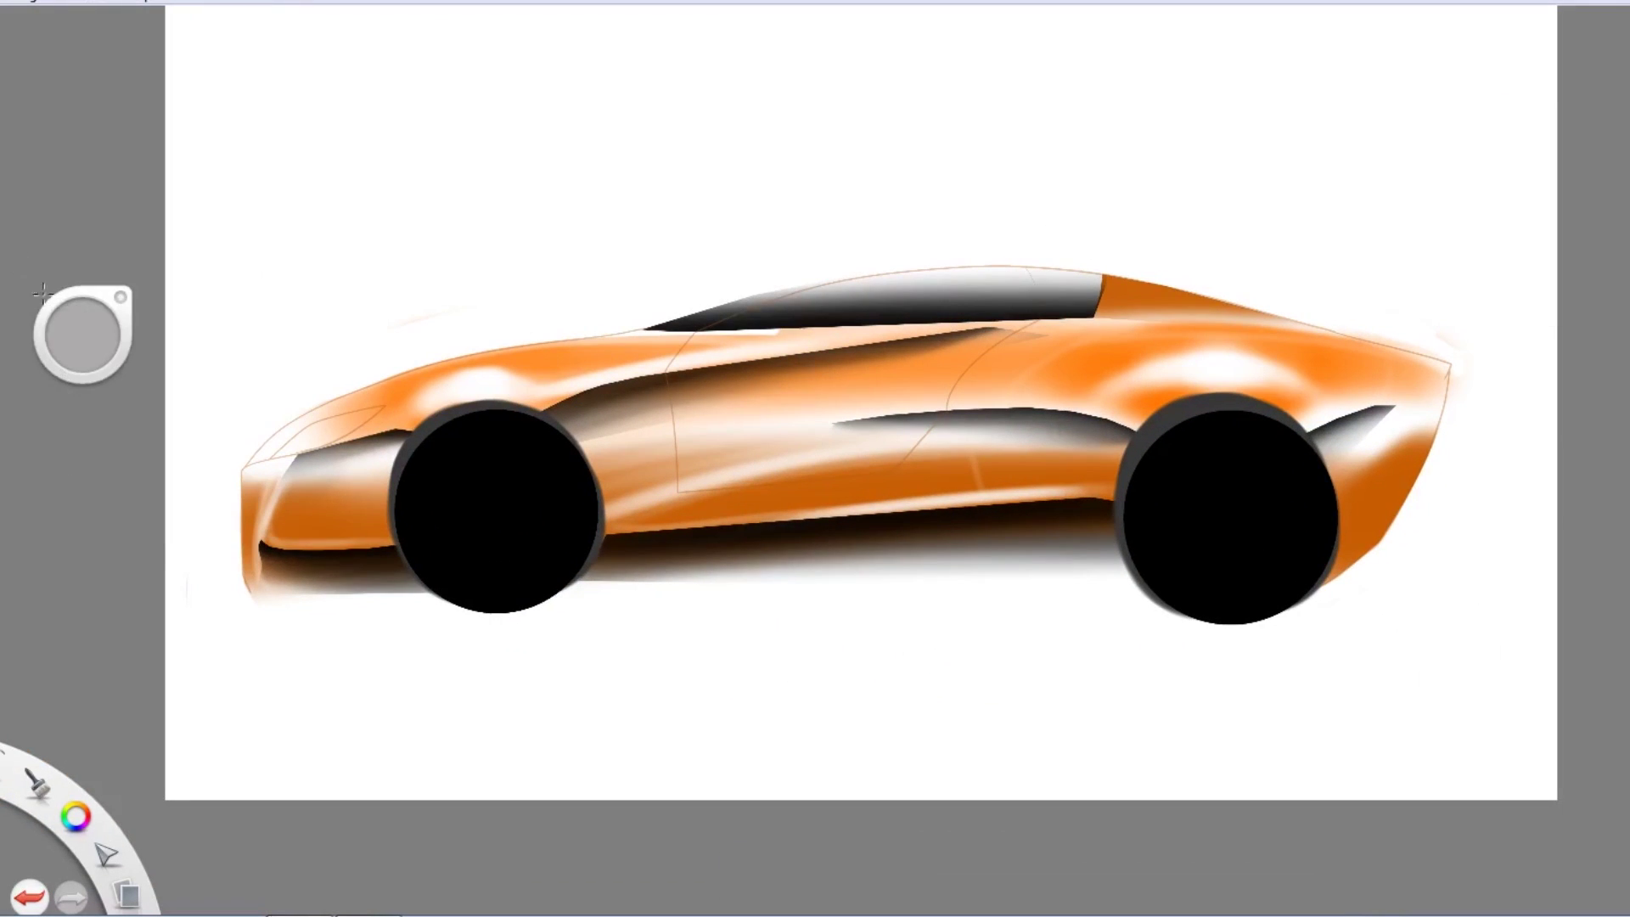
# Ink a black line along the car's underside and a short line out from the rear wheel
pyautogui.moveTo(357, 605); pyautogui.dragTo(1348, 581)
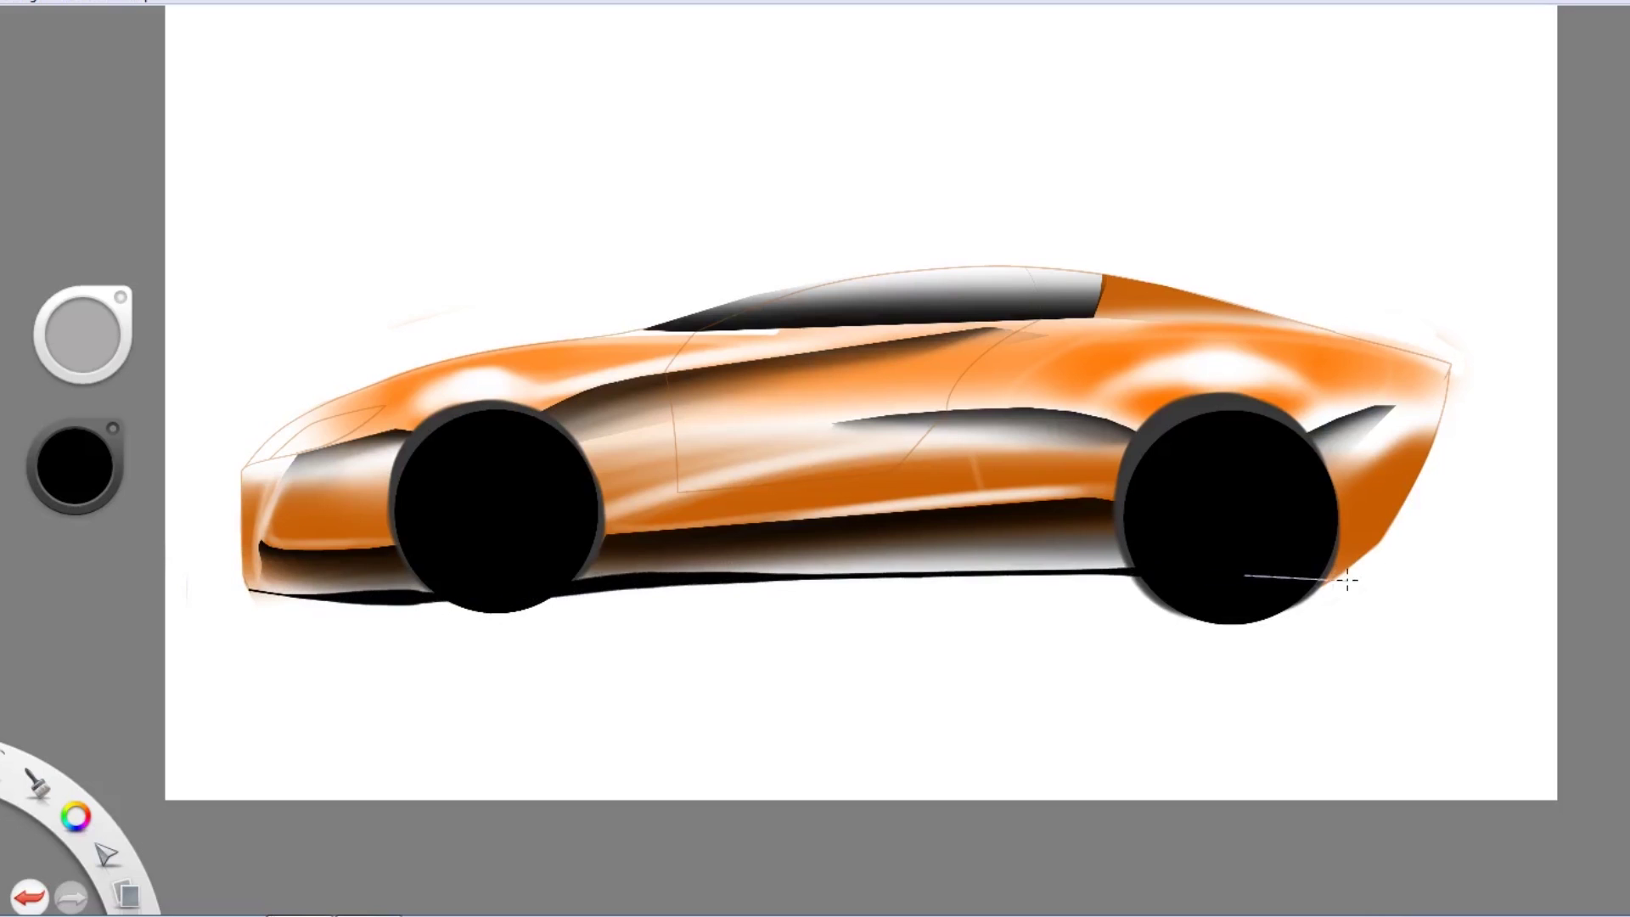
pyautogui.scroll(3, 1133, 528)
pyautogui.hscroll(5, 1217, 372)
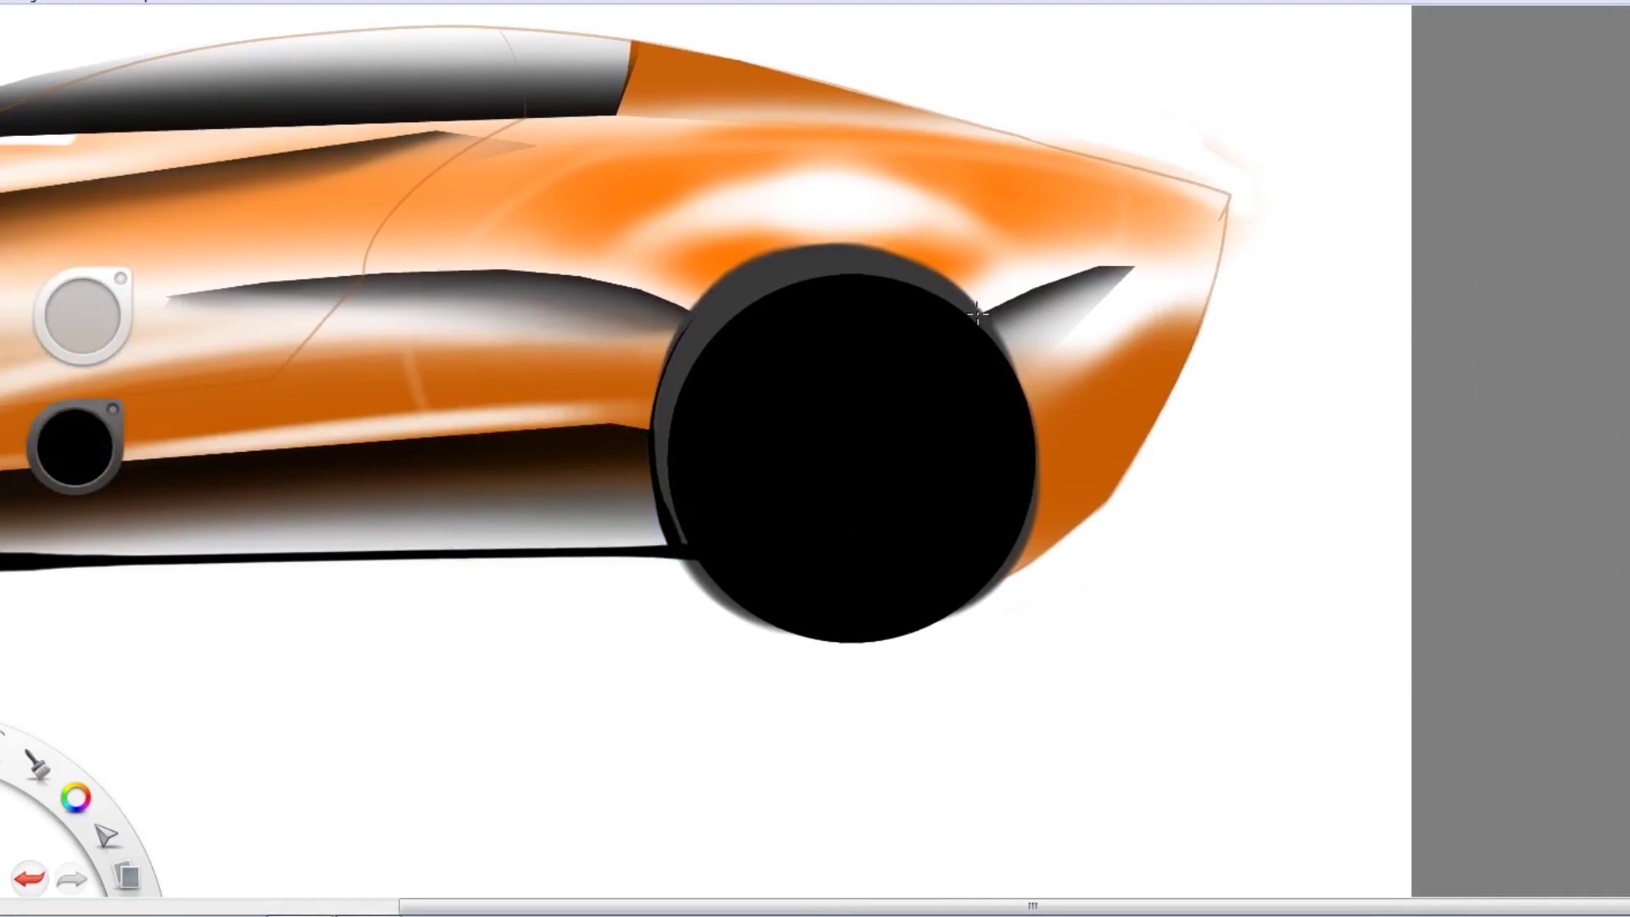
pyautogui.click(1113, 515)
pyautogui.hscroll(-5, 640, 637)
pyautogui.hscroll(-5, 287, 584)
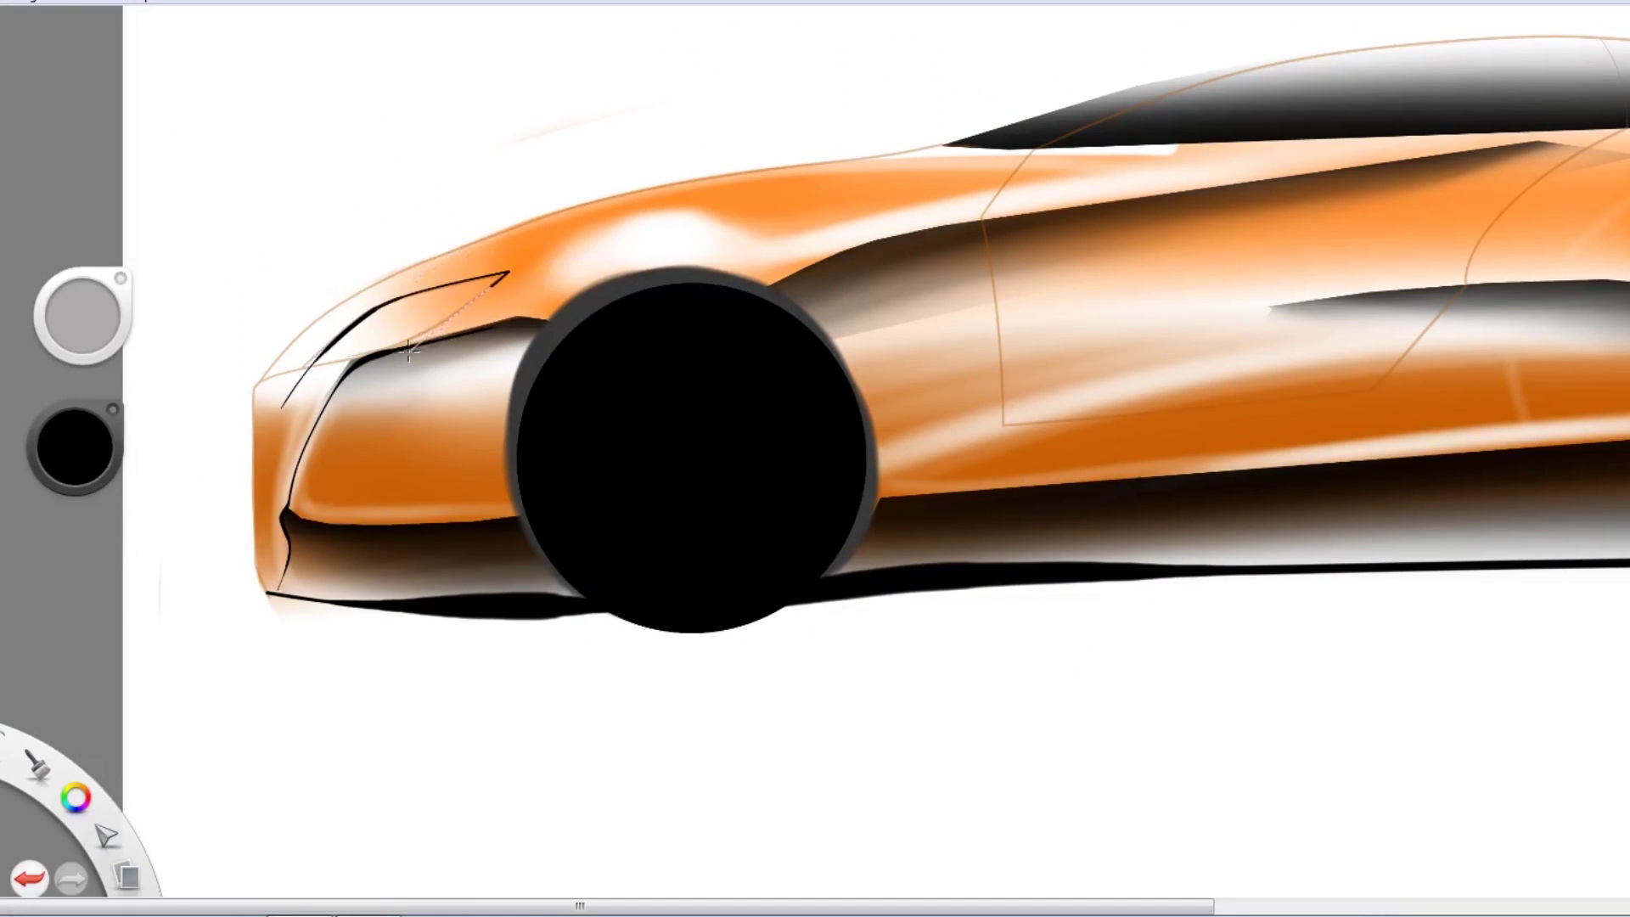
pyautogui.moveTo(822, 269); pyautogui.dragTo(456, 333)
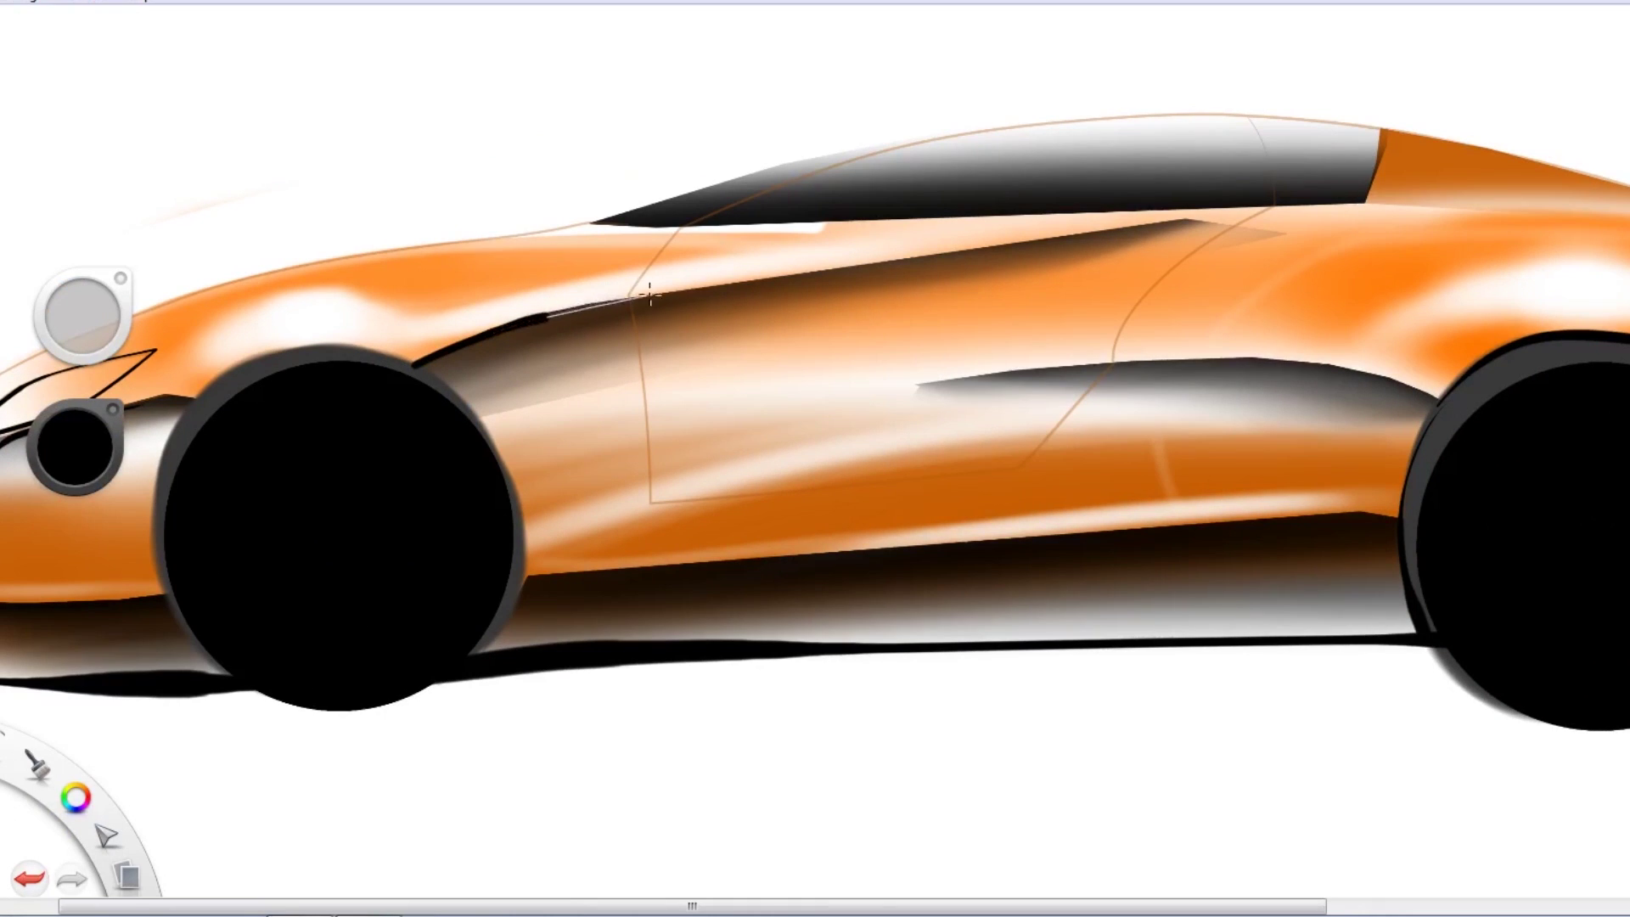
# Ink the upper and lower side creases, redrawing the lower crease as one long line
pyautogui.moveTo(996, 395); pyautogui.dragTo(631, 378)
pyautogui.moveTo(1067, 373); pyautogui.dragTo(565, 365)
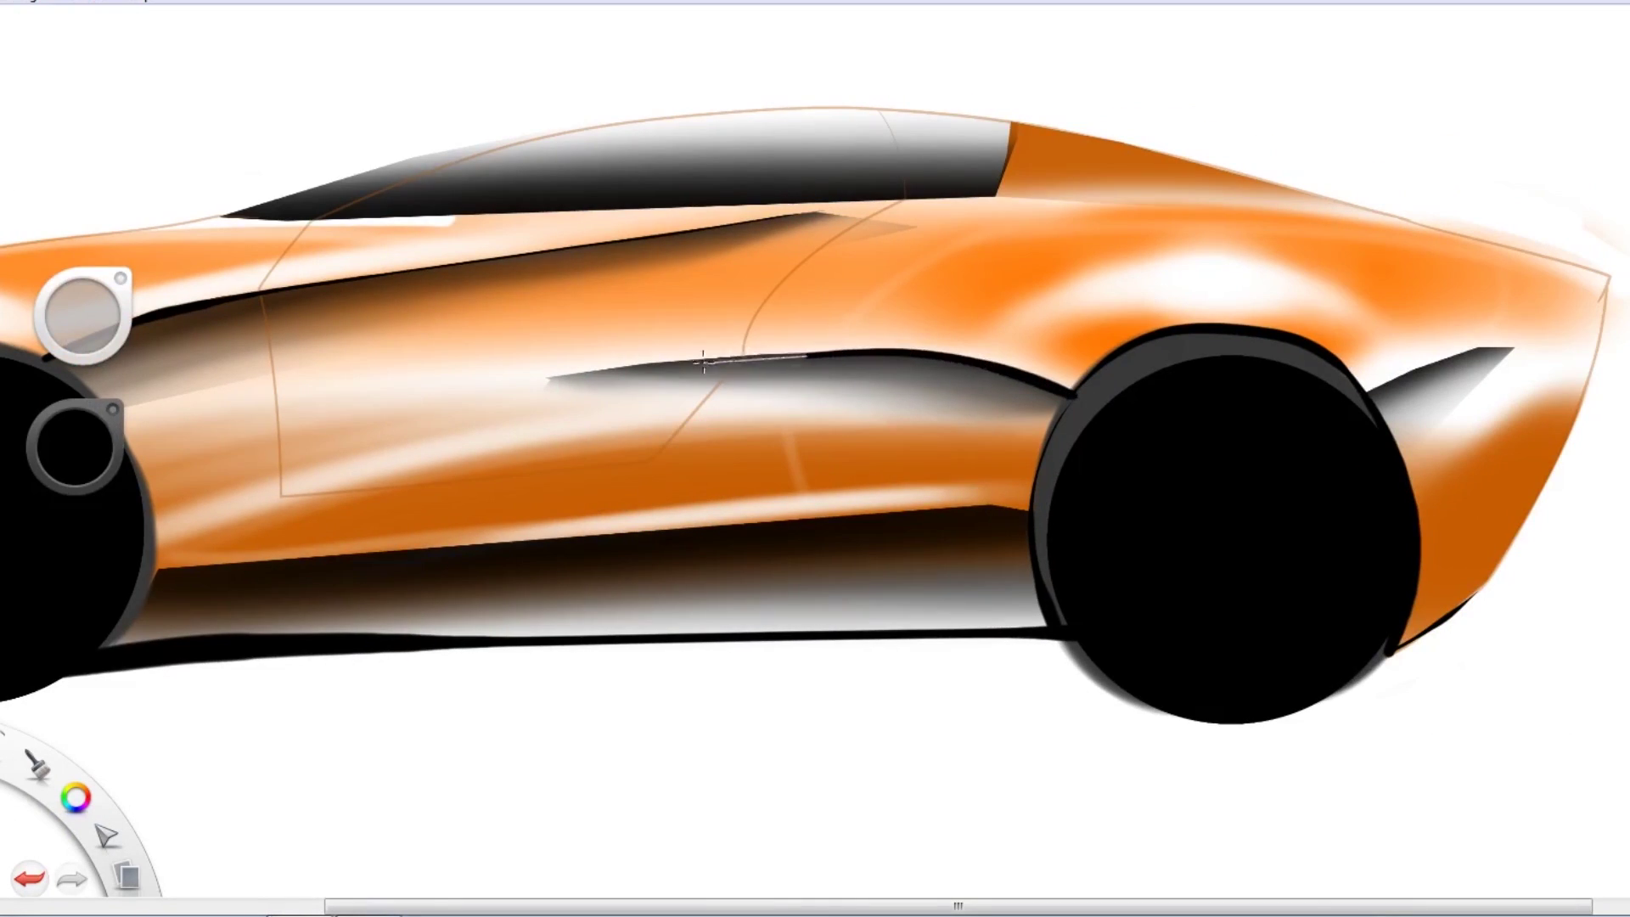
pyautogui.moveTo(630, 582); pyautogui.dragTo(786, 529)
pyautogui.moveTo(626, 422); pyautogui.dragTo(958, 429)
pyautogui.hotkey('ctrl', 'z')
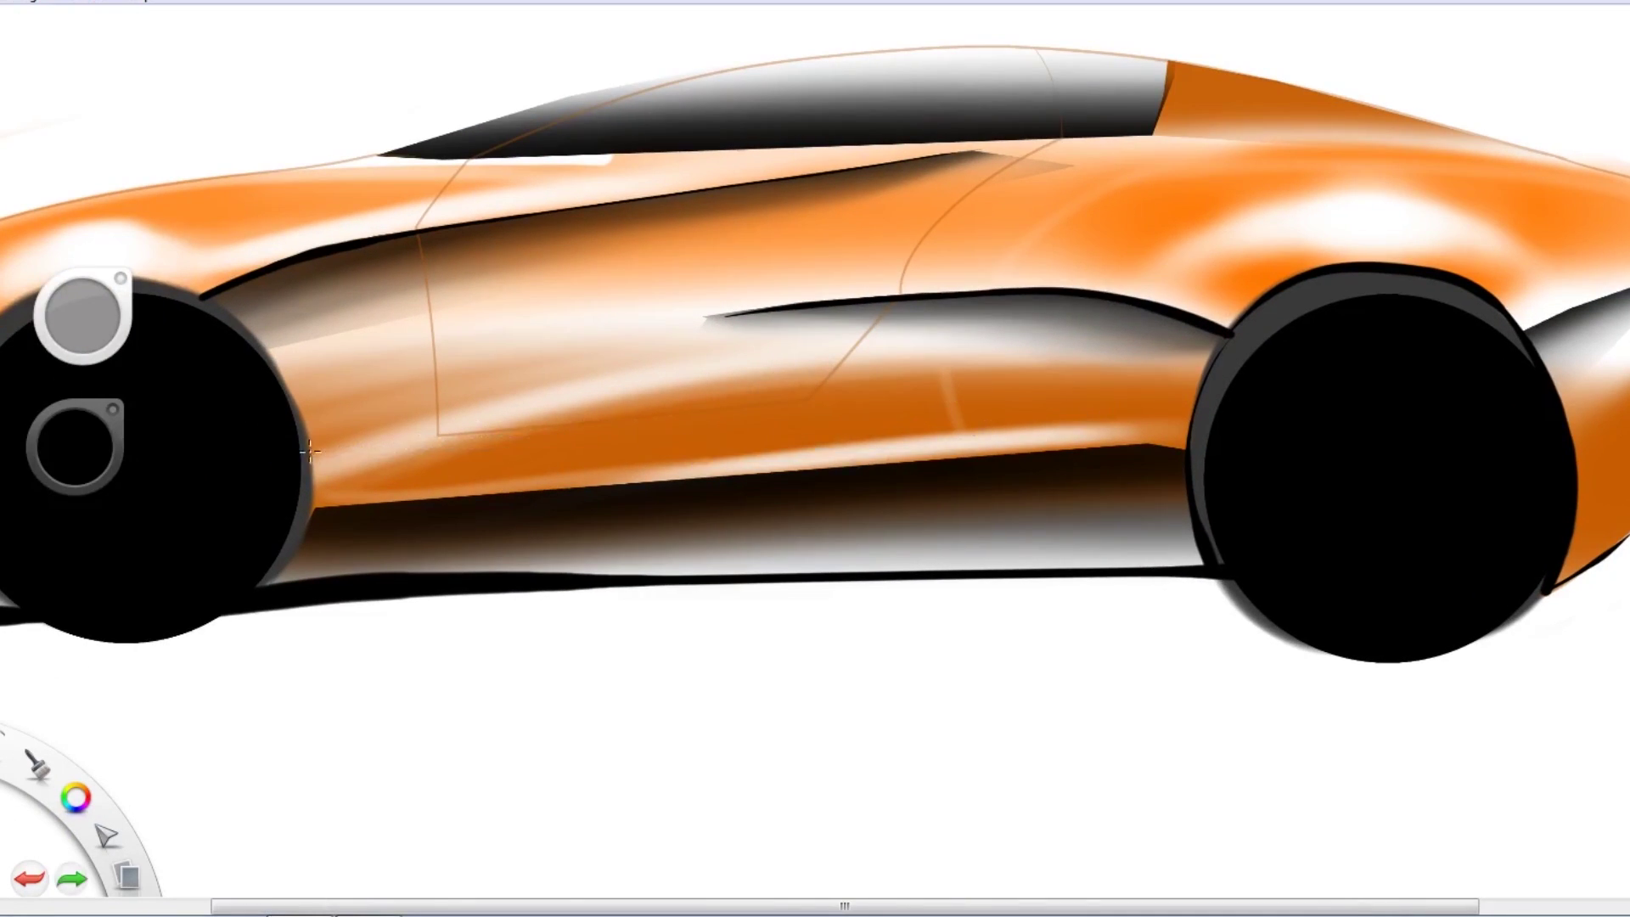
pyautogui.moveTo(306, 450); pyautogui.dragTo(1297, 369)
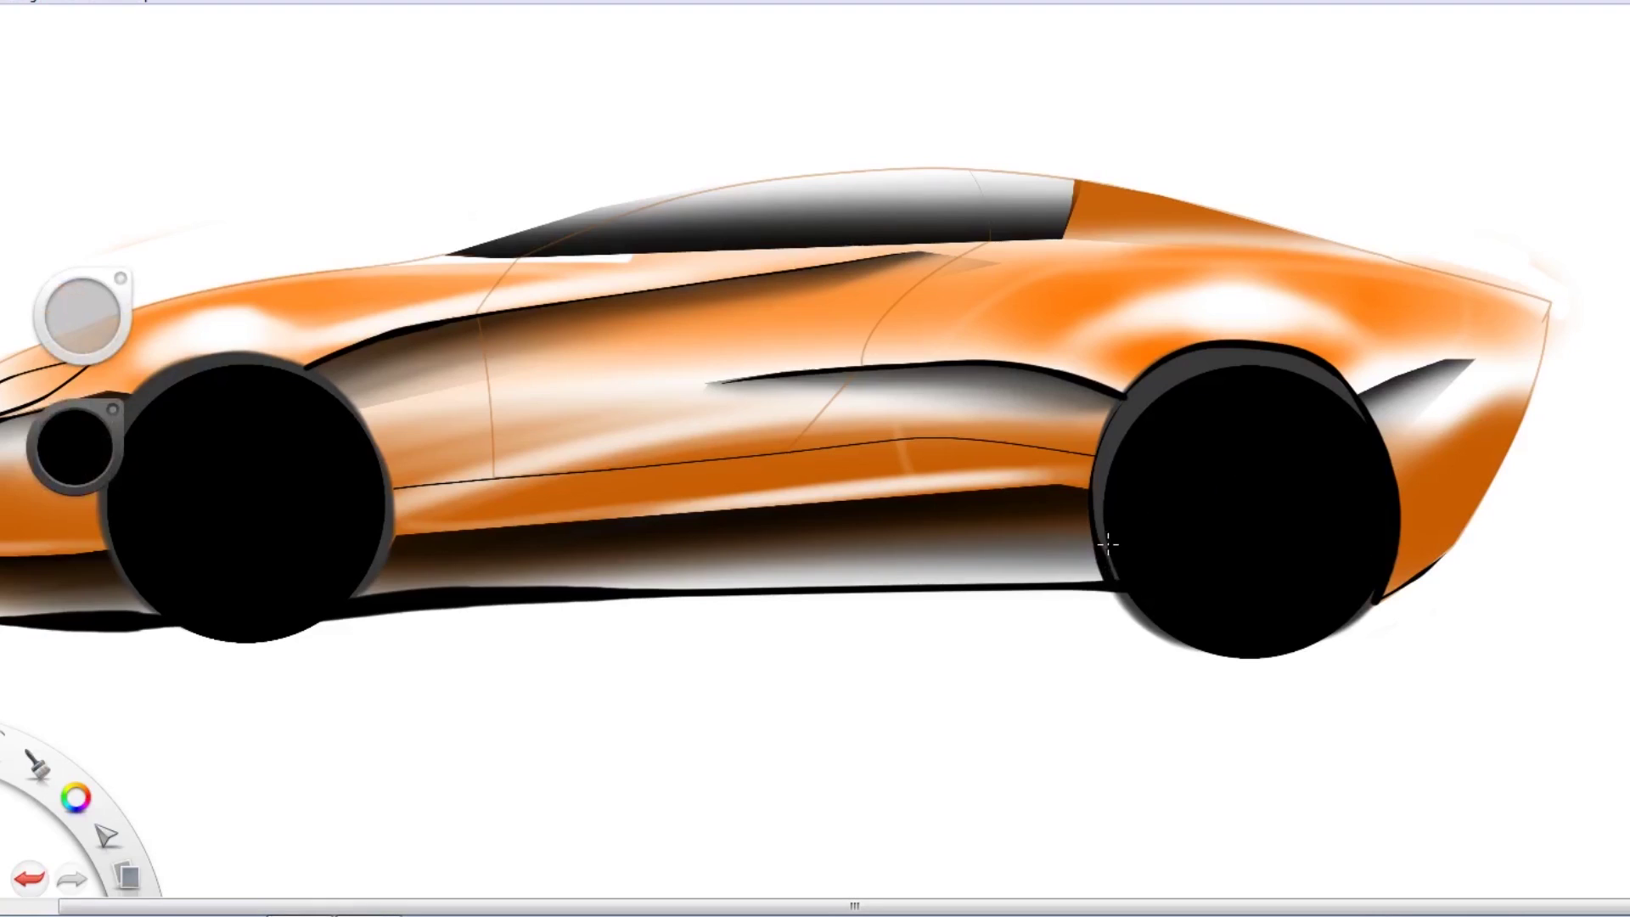
# Shade the lower rocker, extend the roofline rearward and ink the rear shoulder line
pyautogui.moveTo(1108, 544)
pyautogui.mouseDown()
pyautogui.moveTo(323, 594)
pyautogui.moveTo(1183, 572)
pyautogui.mouseUp()
pyautogui.scroll(-5, 1095, 376)
pyautogui.scroll(5, 987, 393)
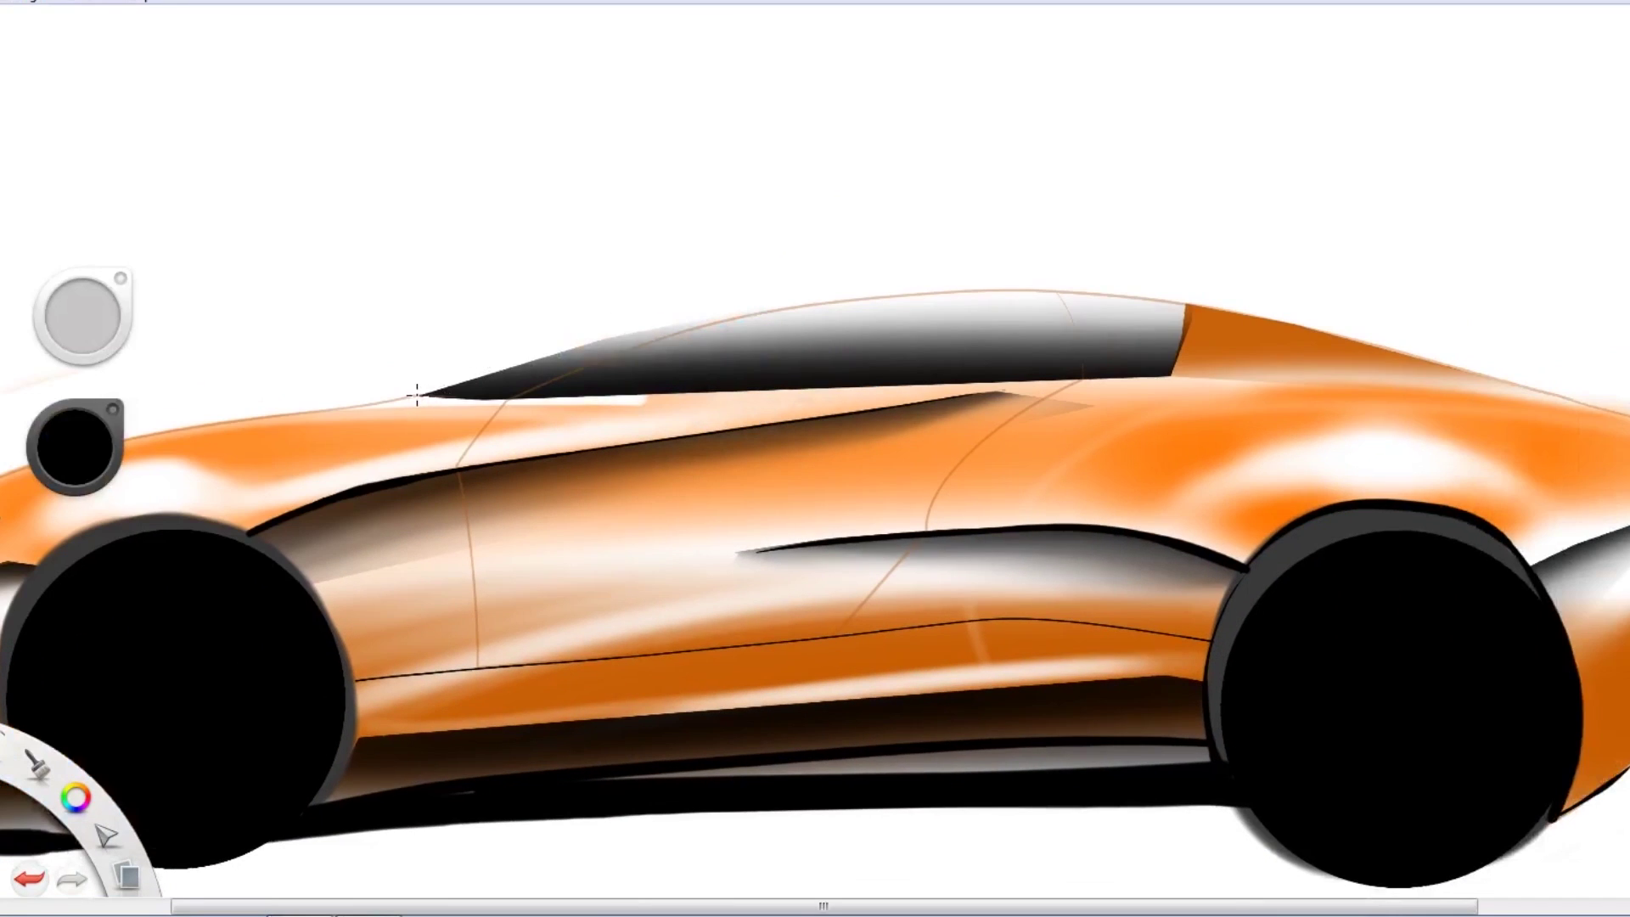
pyautogui.moveTo(812, 299); pyautogui.dragTo(1284, 327)
pyautogui.press('space')
pyautogui.moveTo(884, 490); pyautogui.dragTo(460, 482)
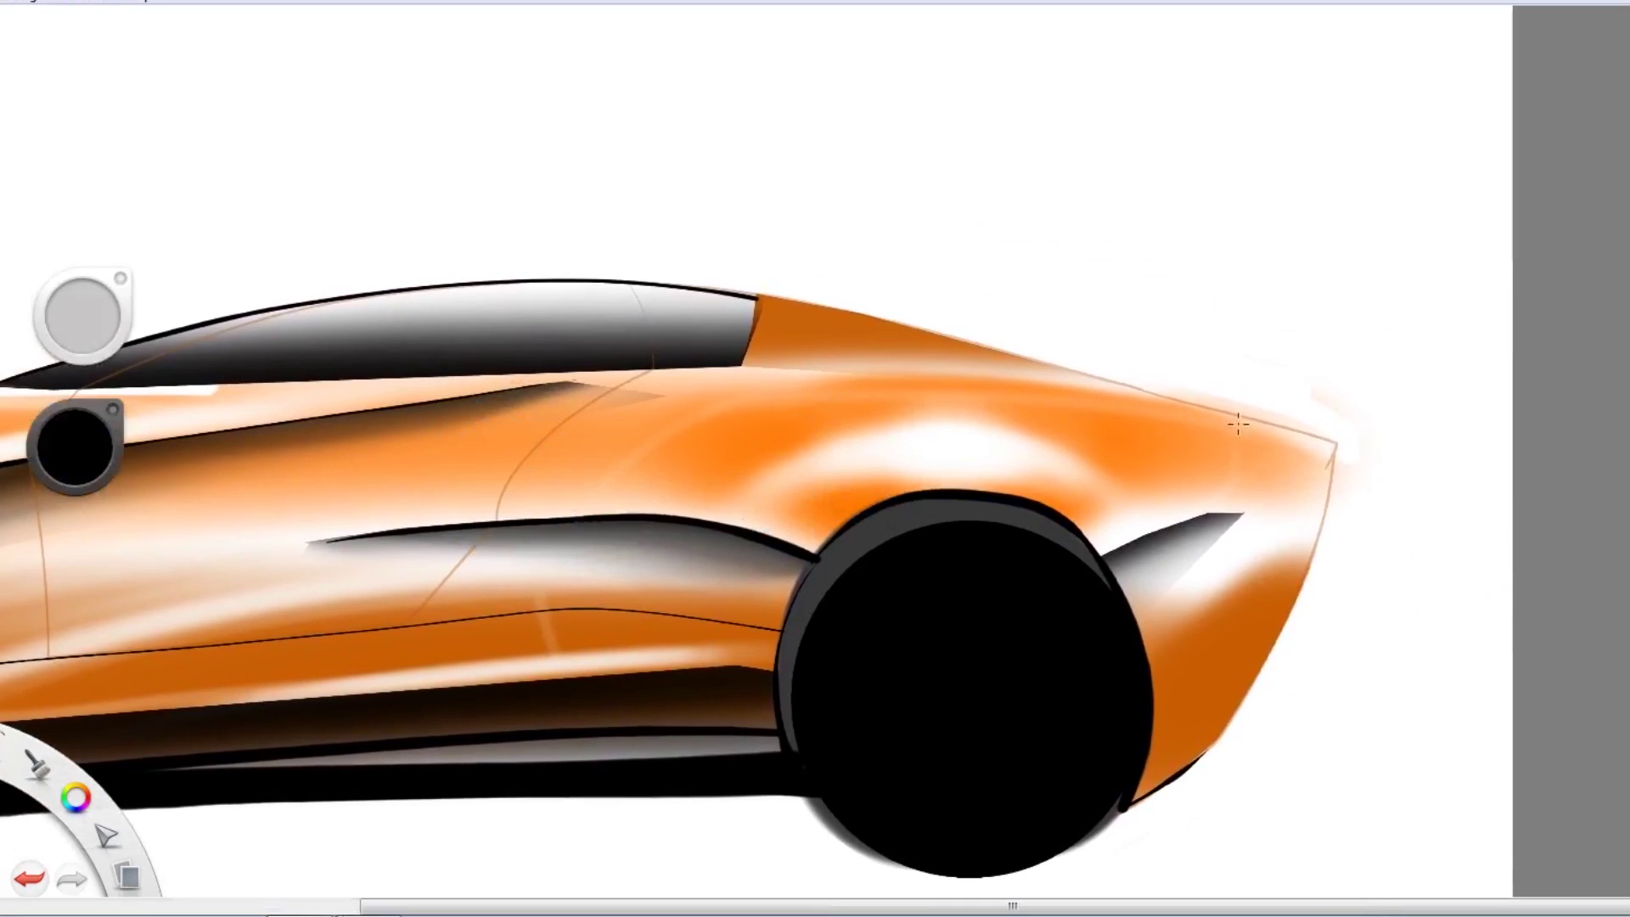
pyautogui.moveTo(1210, 403); pyautogui.dragTo(774, 373)
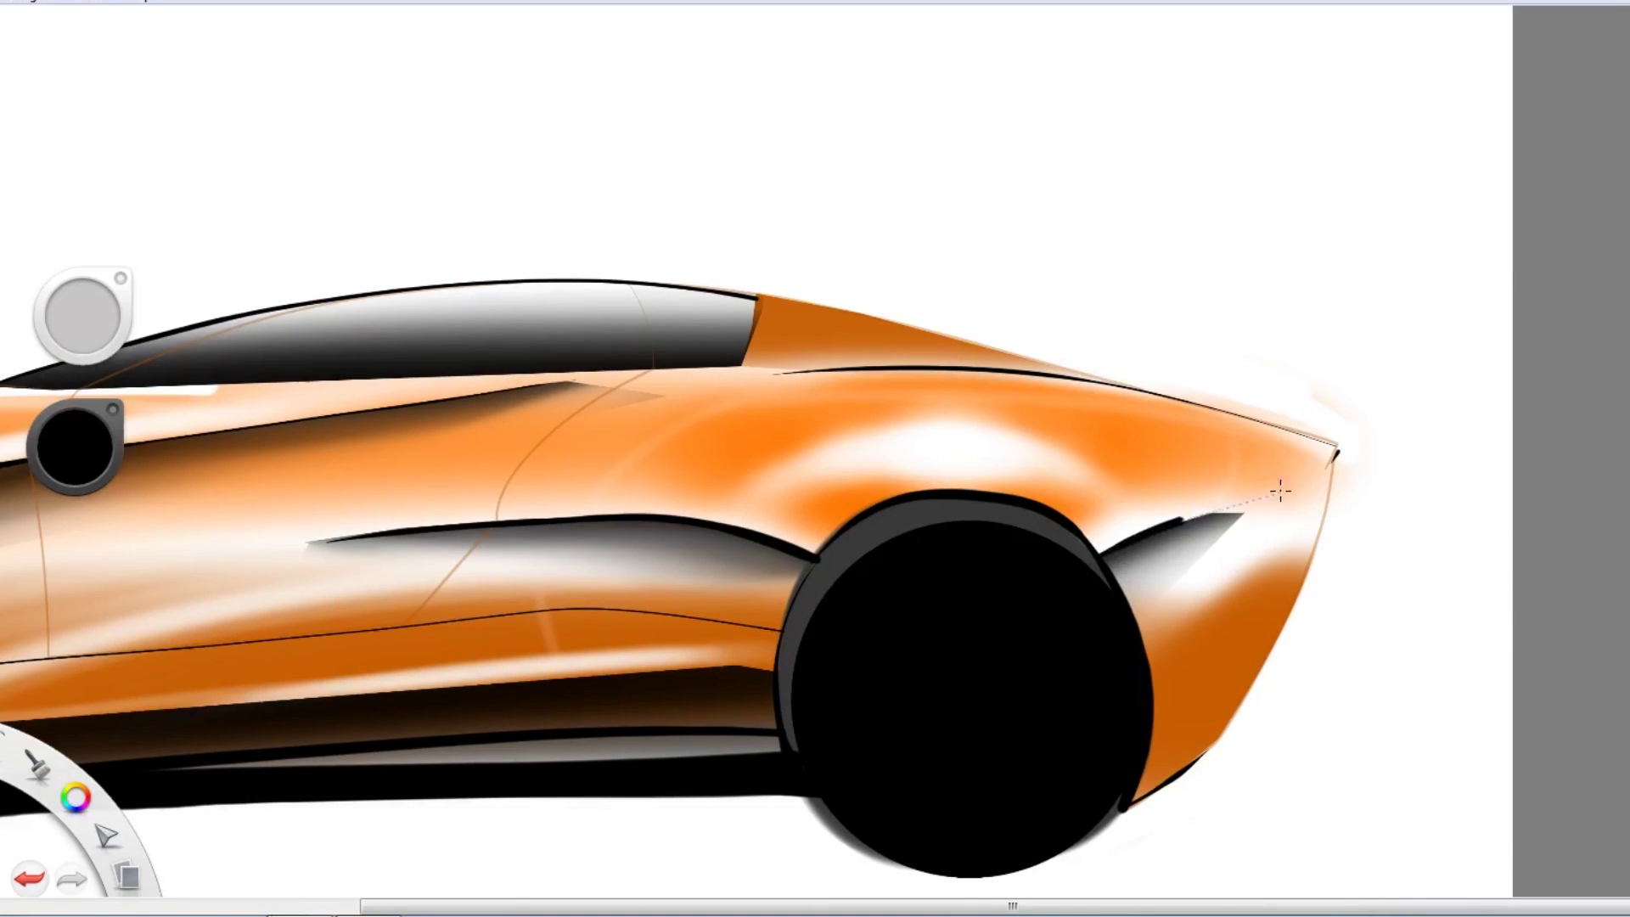
# Ink a short dark line along the front fender crest, redrawing it once
pyautogui.press('space')
pyautogui.moveTo(1208, 574); pyautogui.dragTo(432, 598)
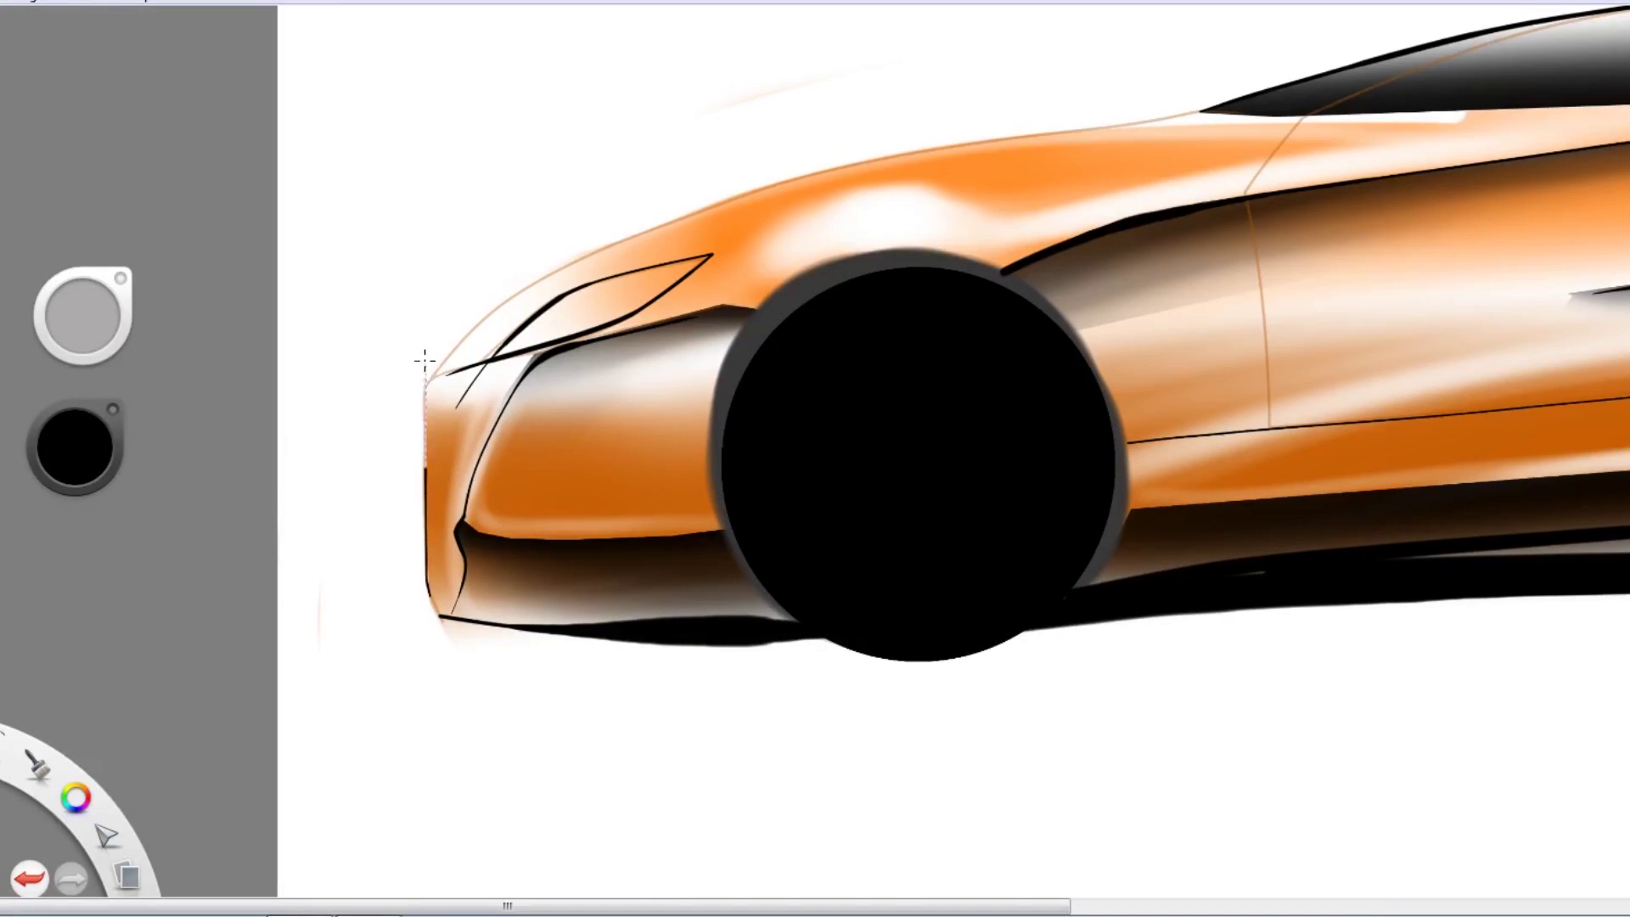
pyautogui.press('space')
pyautogui.moveTo(1110, 313); pyautogui.dragTo(801, 334)
pyautogui.moveTo(658, 231); pyautogui.dragTo(792, 266)
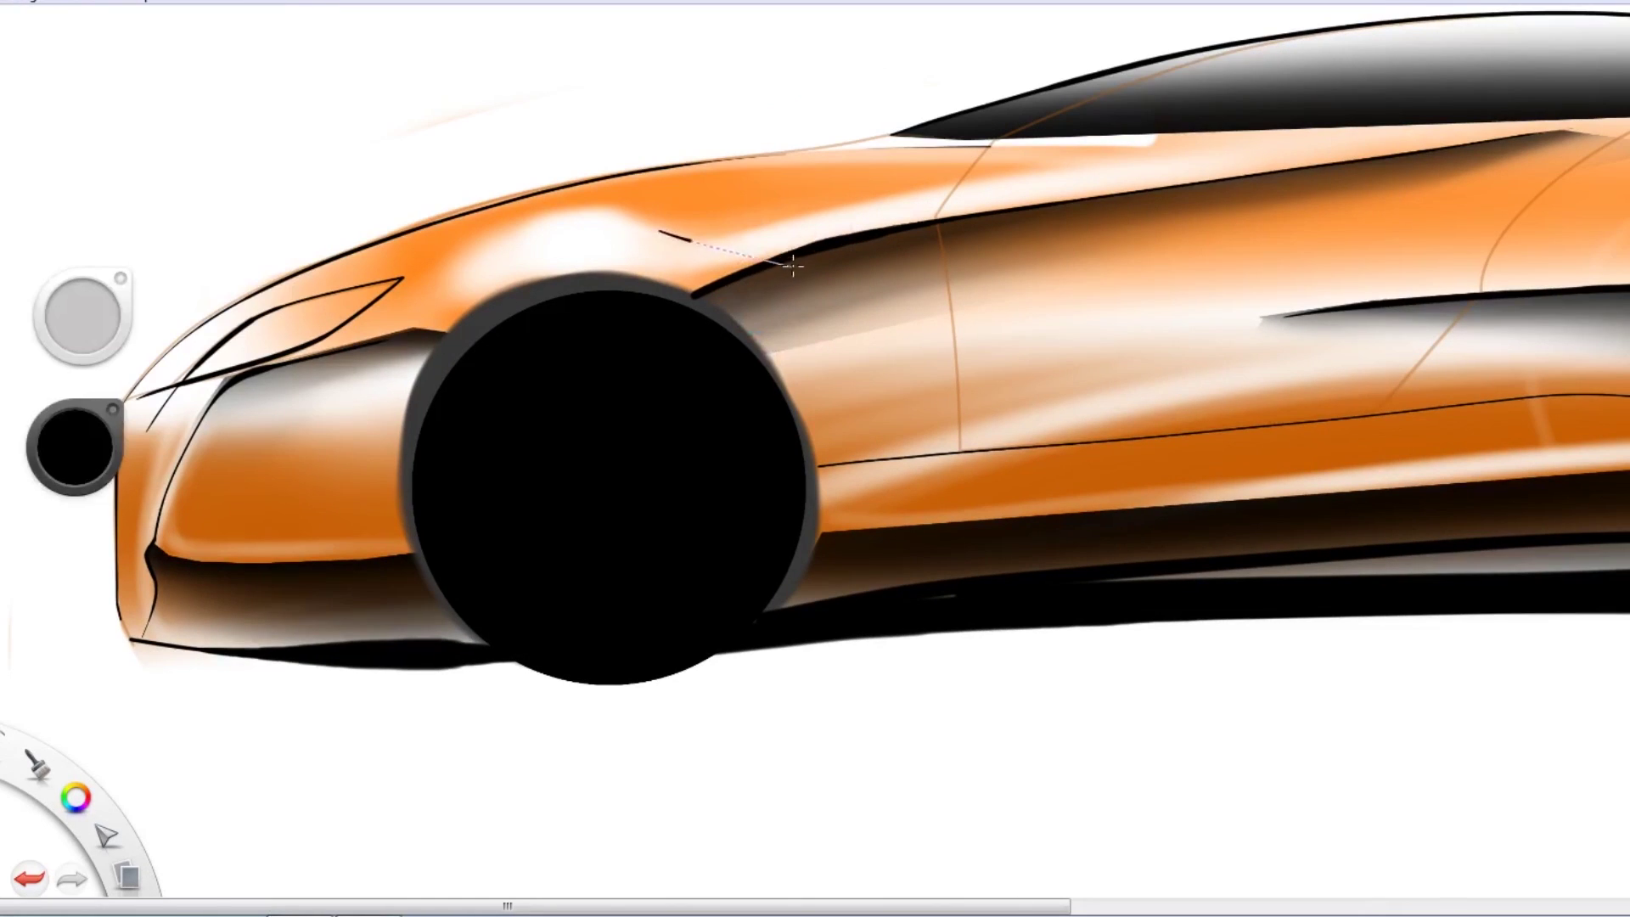
pyautogui.hotkey('ctrl', 'z')
pyautogui.moveTo(636, 233); pyautogui.dragTo(914, 194)
# Check the rear and front wheel shapes against the Ellipse guide, then put it away
pyautogui.press('space')
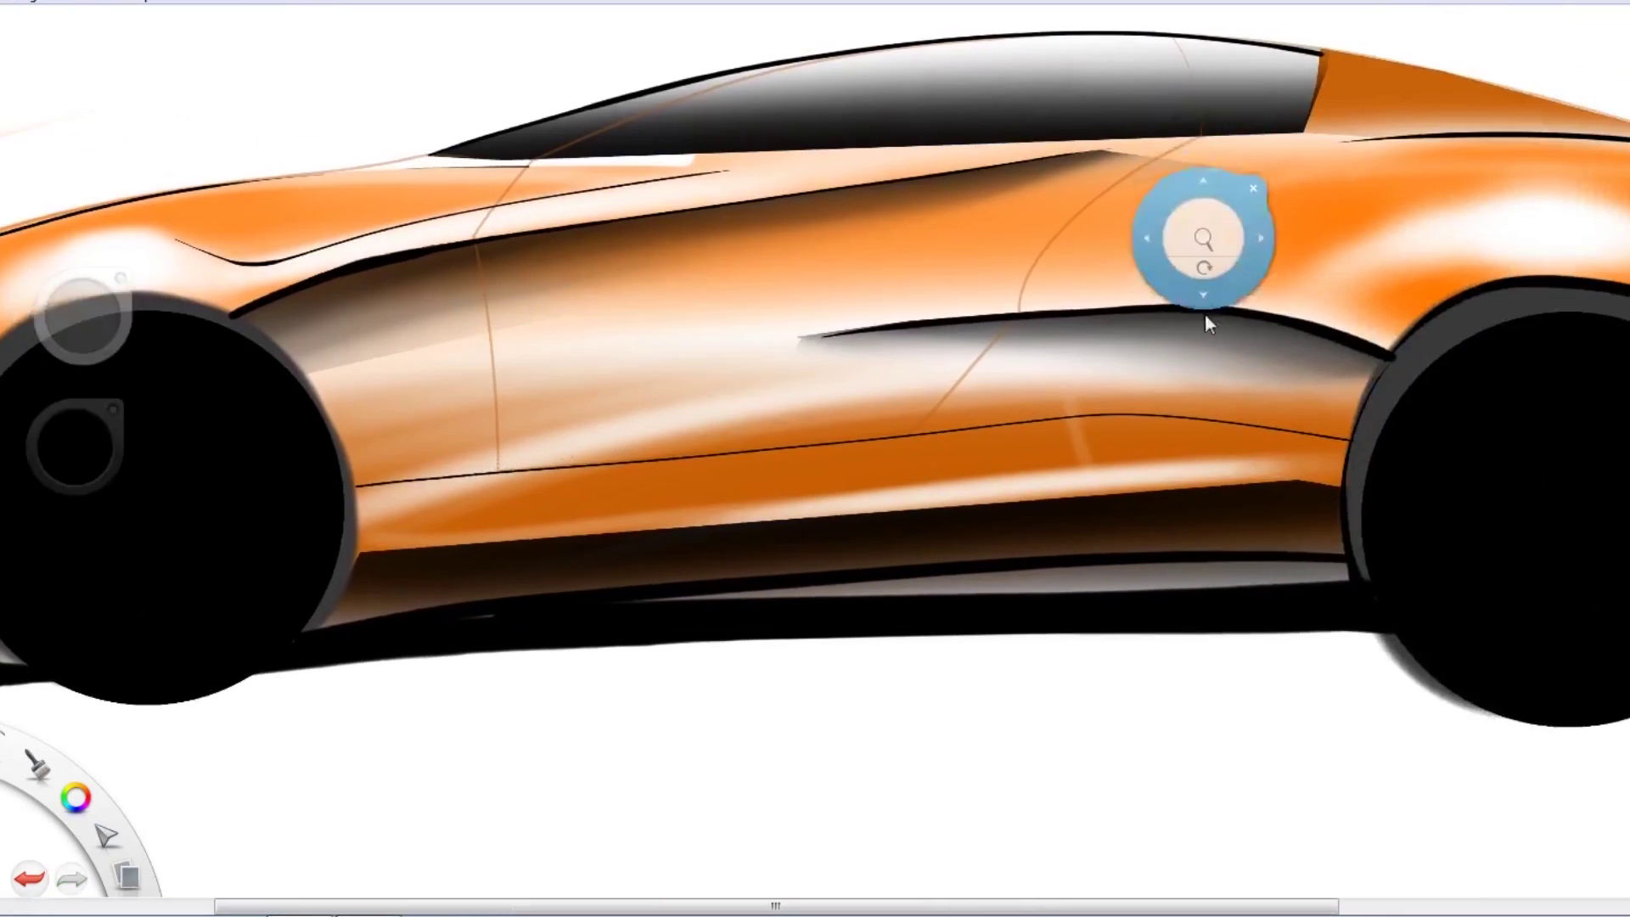
pyautogui.moveTo(1204, 313); pyautogui.dragTo(949, 384)
pyautogui.press('e')
pyautogui.moveTo(564, 480); pyautogui.dragTo(1090, 583)
pyautogui.moveTo(904, 583); pyautogui.dragTo(784, 583)
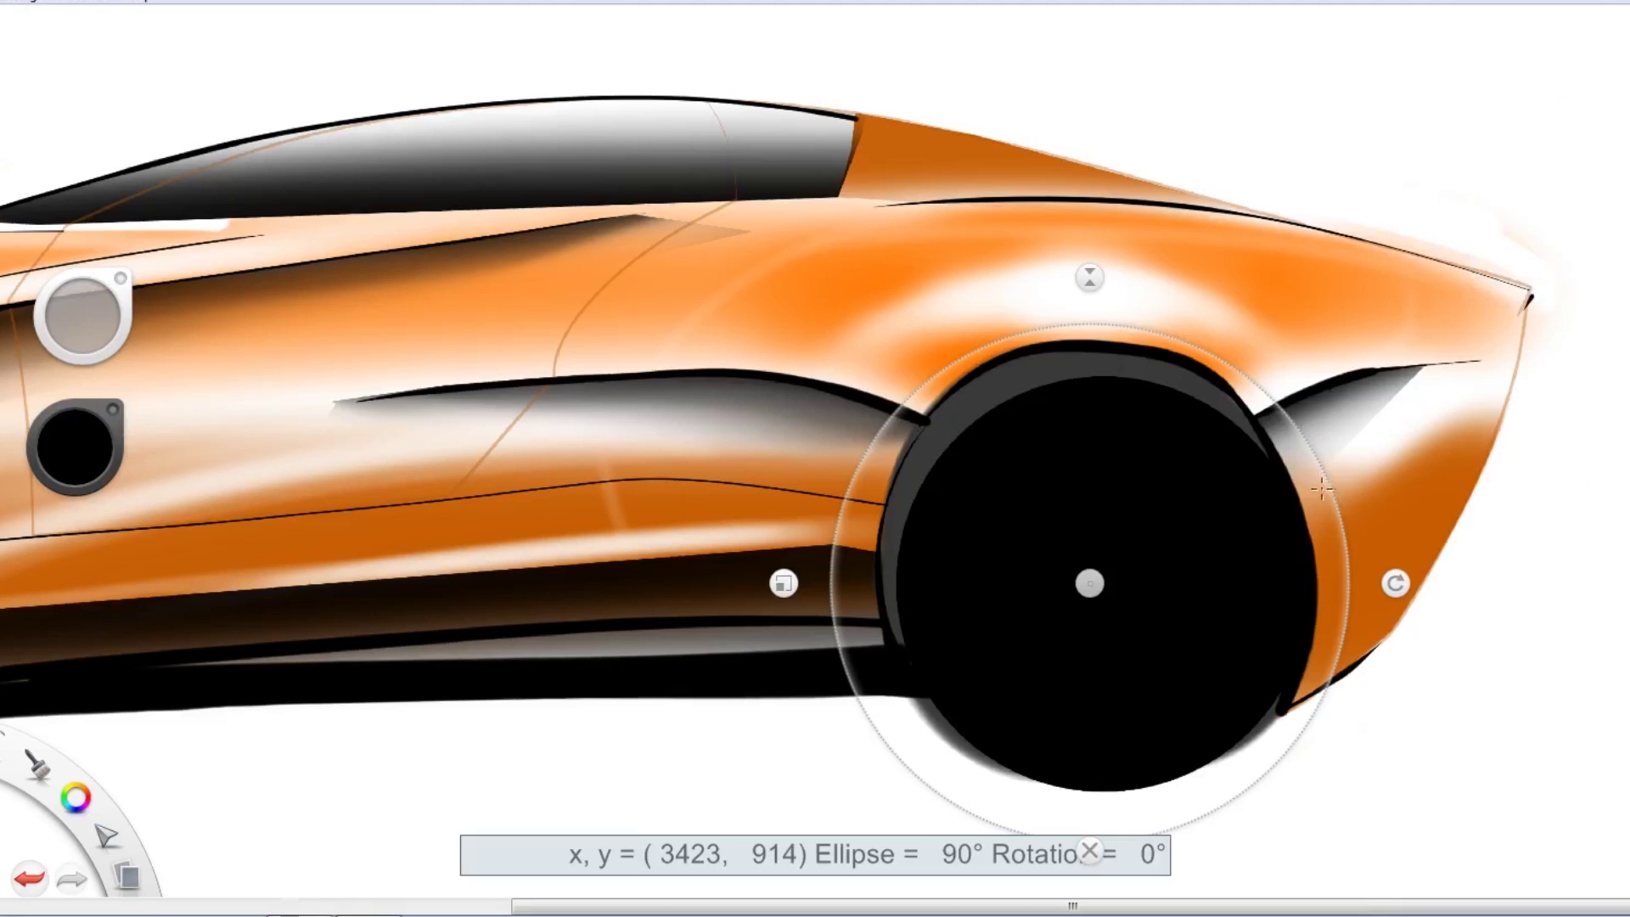
pyautogui.press('space')
pyautogui.moveTo(670, 663); pyautogui.dragTo(1273, 663)
pyautogui.moveTo(1090, 583); pyautogui.dragTo(1085, 541)
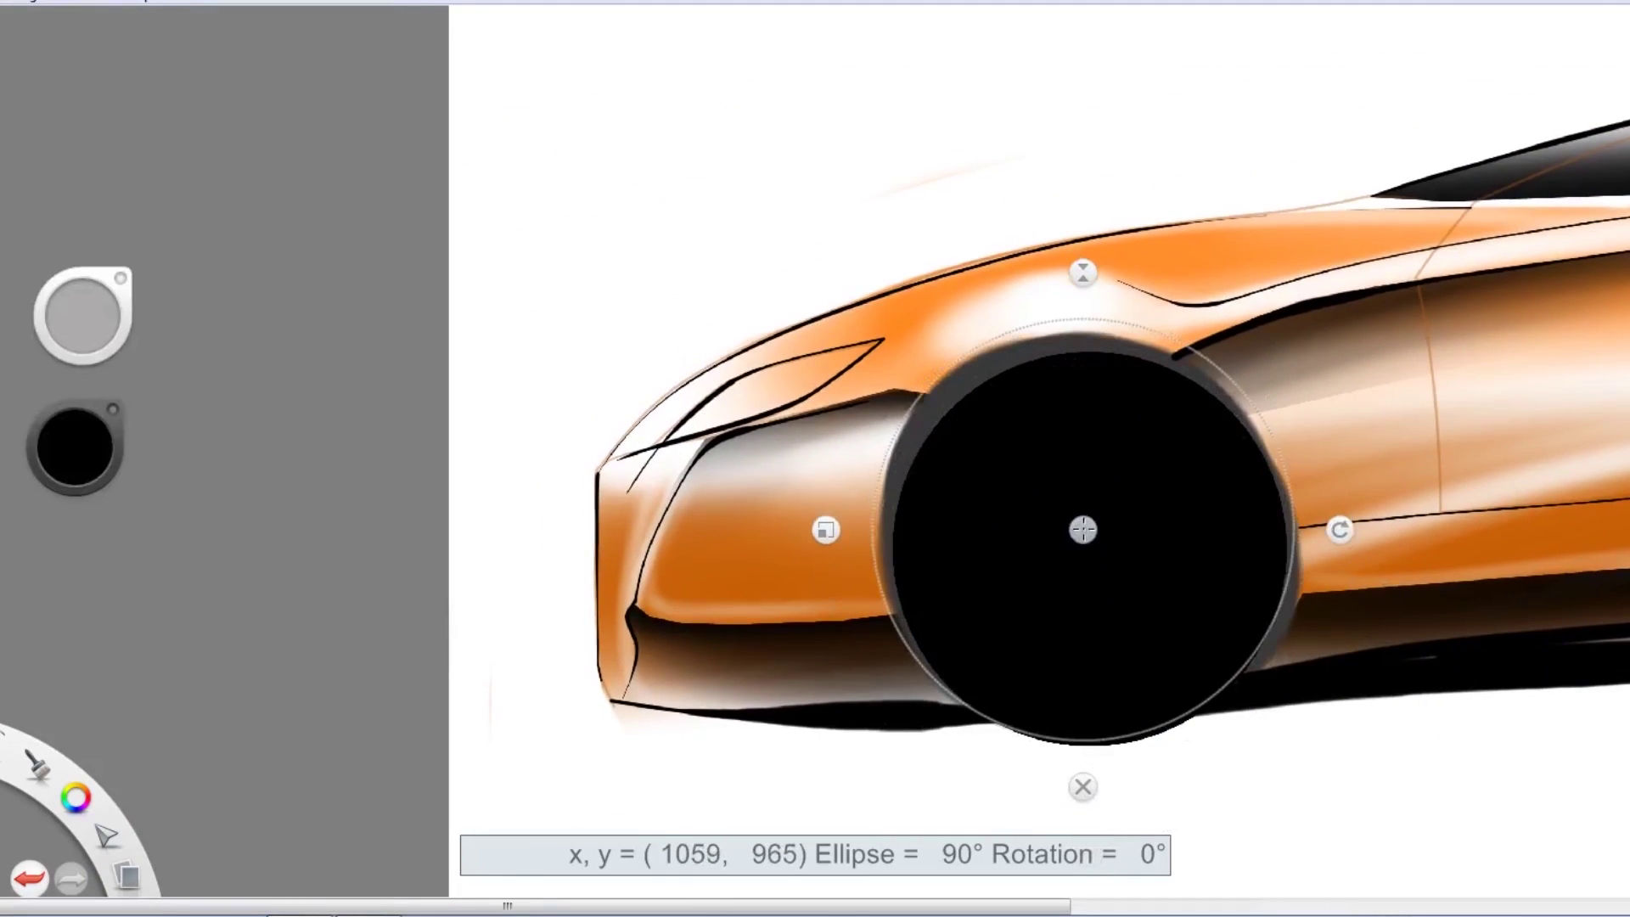
pyautogui.press('e')
# Fit the sketch to view and draw a thick tapered black shadow beneath both wheels
pyautogui.press('Home')
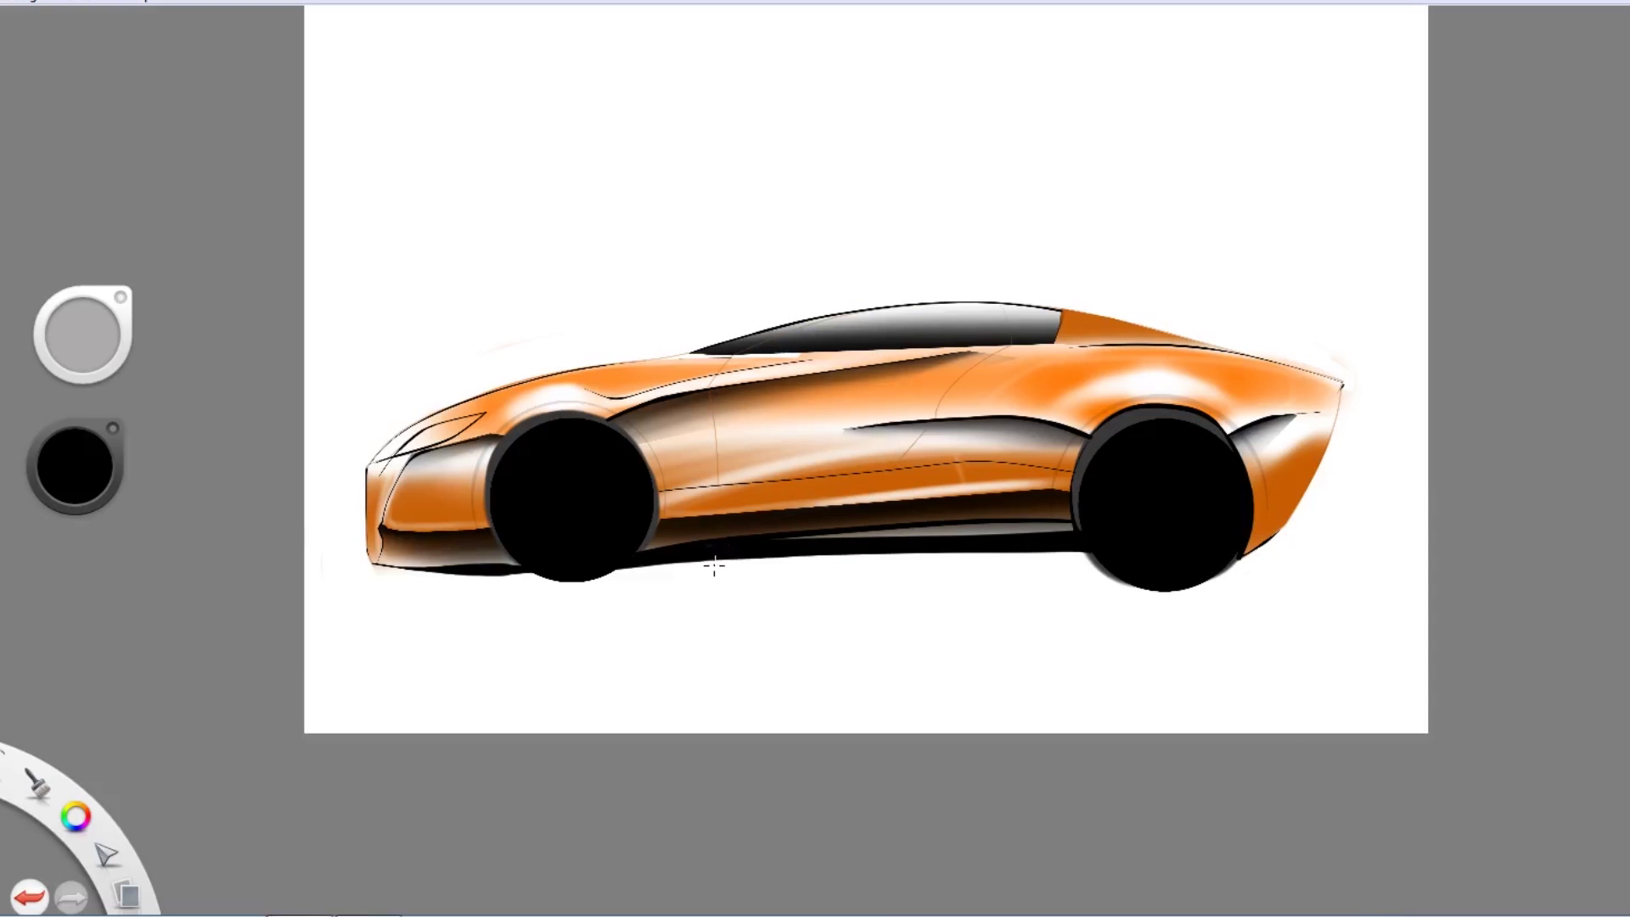
pyautogui.moveTo(323, 585); pyautogui.dragTo(1278, 585)
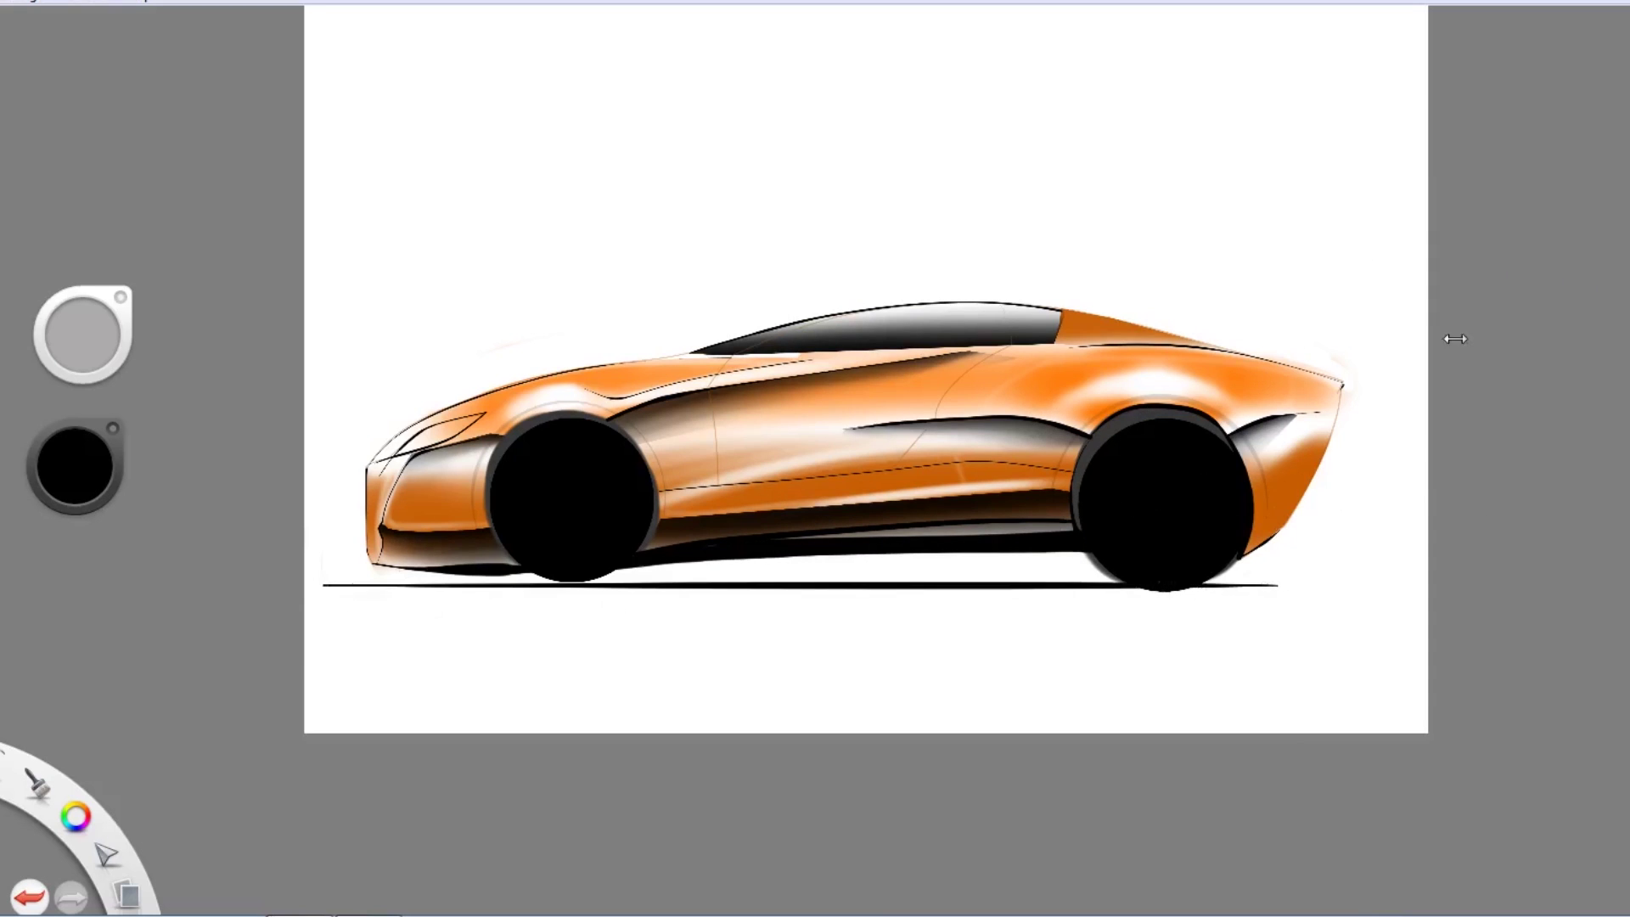
pyautogui.hotkey('ctrl', 'z')
pyautogui.moveTo(365, 584); pyautogui.dragTo(1371, 584)
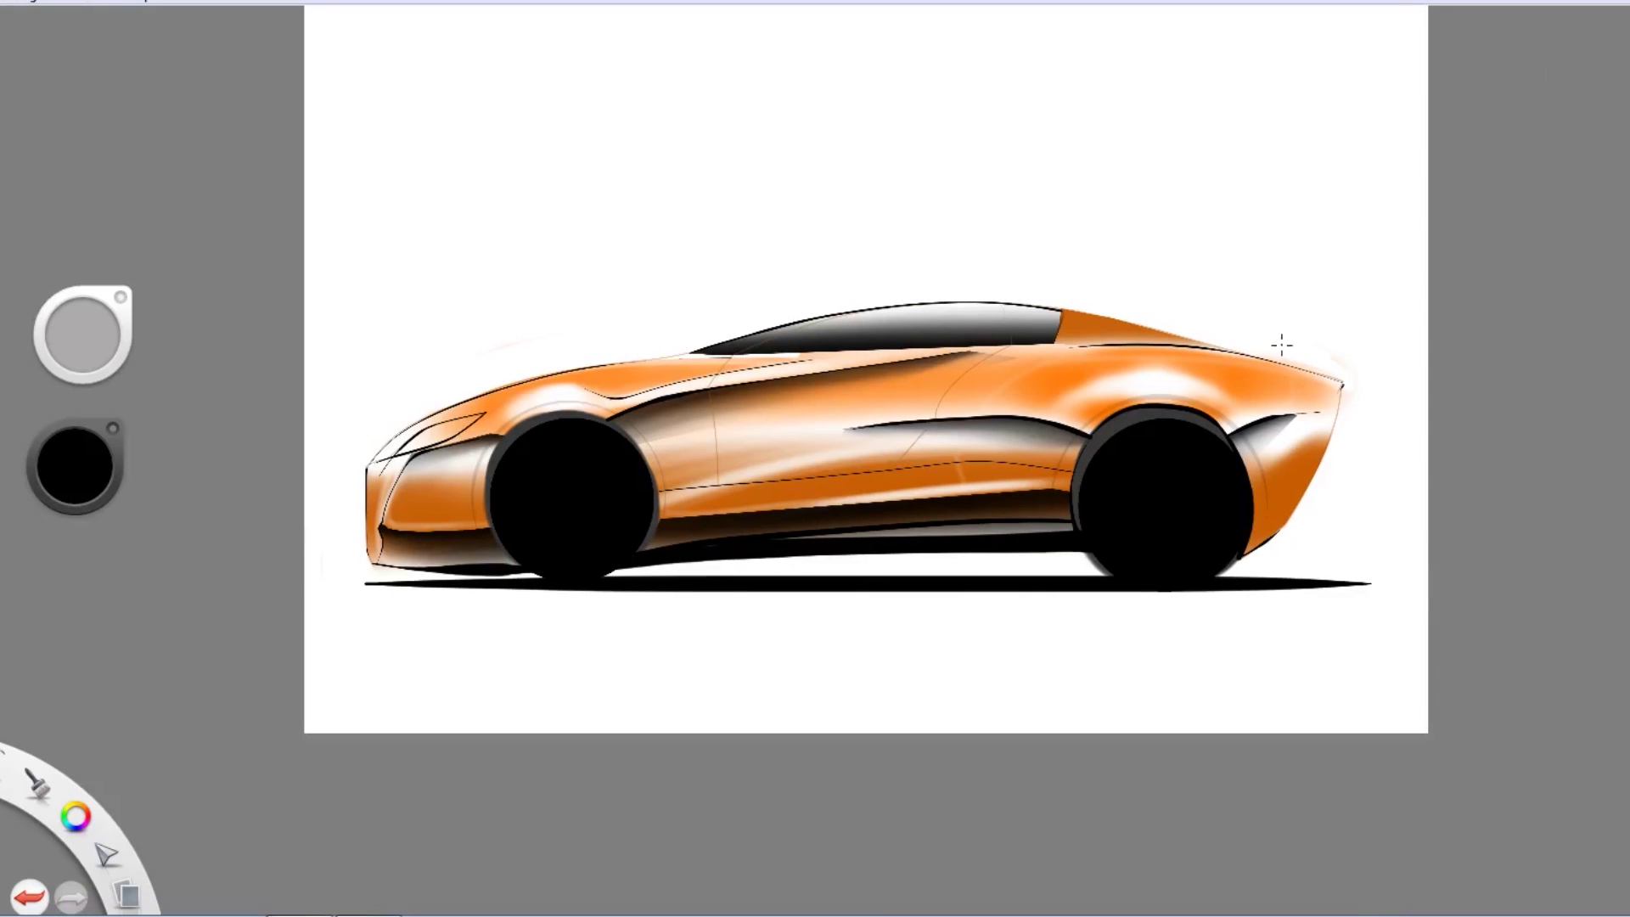
# Import the 08w19-te0-102 rim image and fit it over the front and rear wheels
pyautogui.click(15, 2)
pyautogui.click(51, 243)
pyautogui.scroll(-3, 578, 170)
pyautogui.scroll(-2, 577, 169)
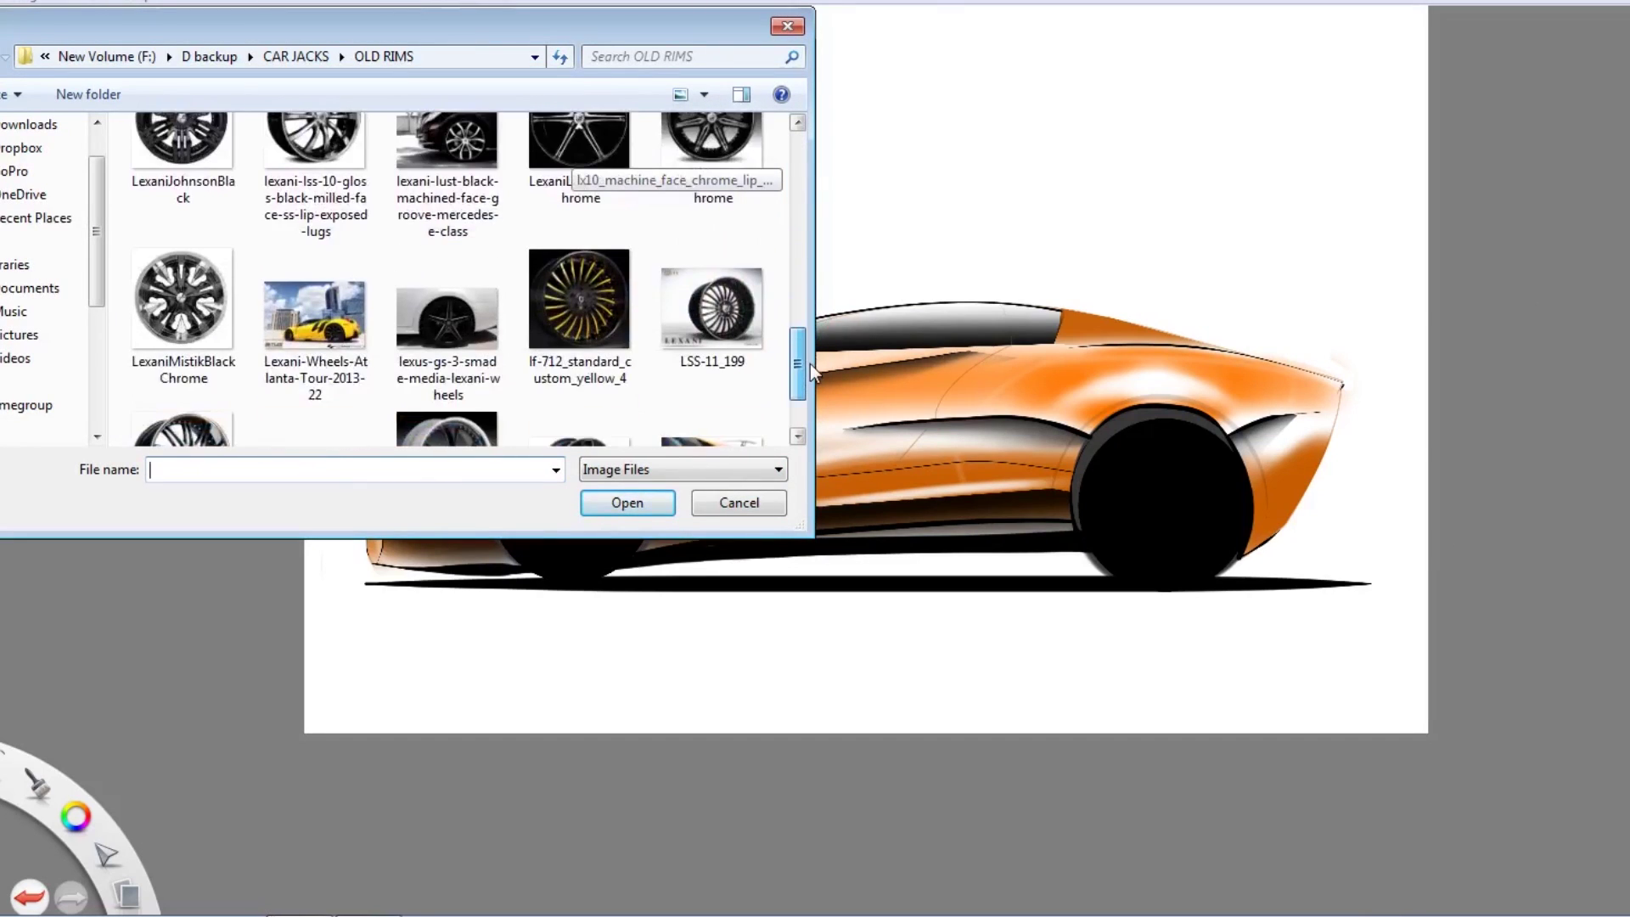
pyautogui.scroll(-2, 798, 365)
pyautogui.scroll(5, 798, 365)
pyautogui.scroll(10, 798, 365)
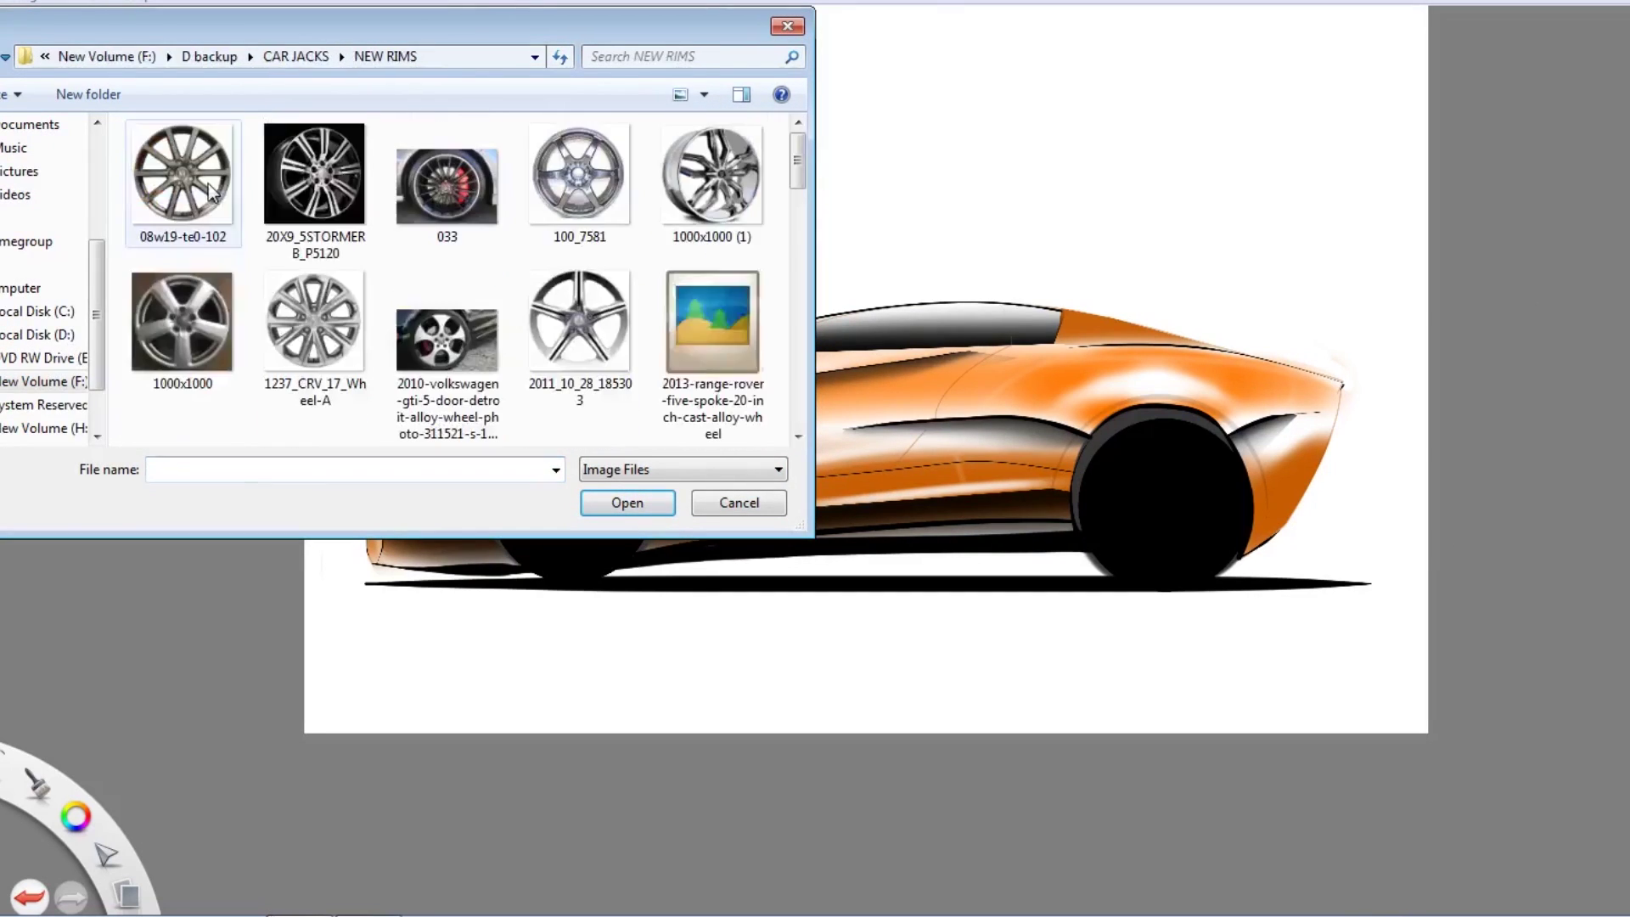
pyautogui.doubleClick(211, 191)
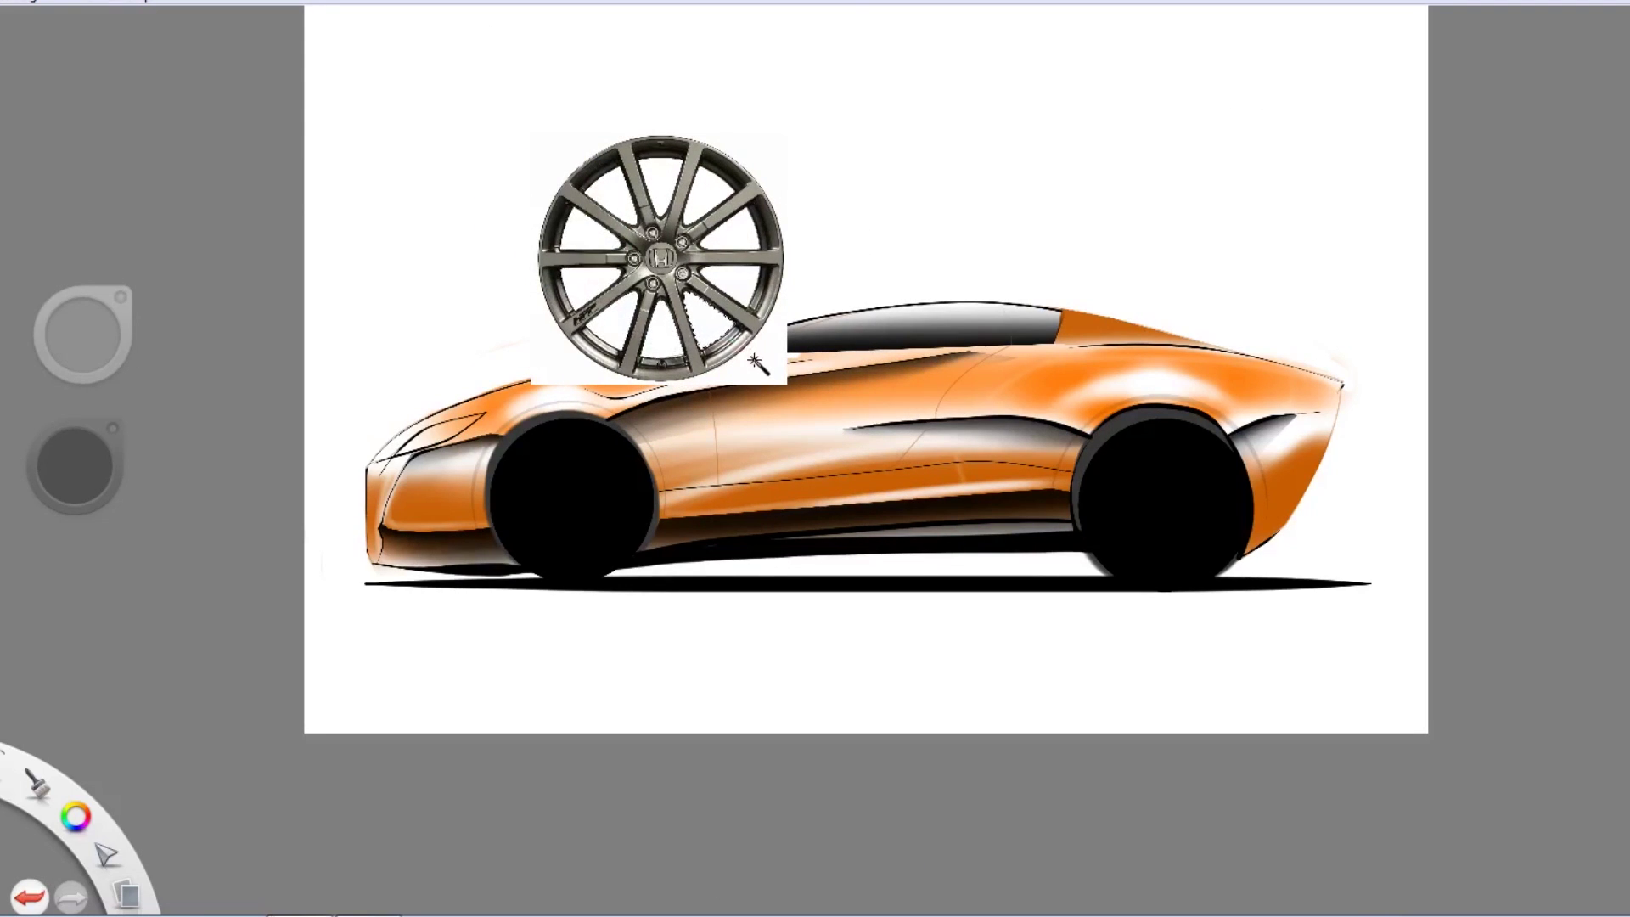
pyautogui.moveTo(781, 291); pyautogui.dragTo(738, 561)
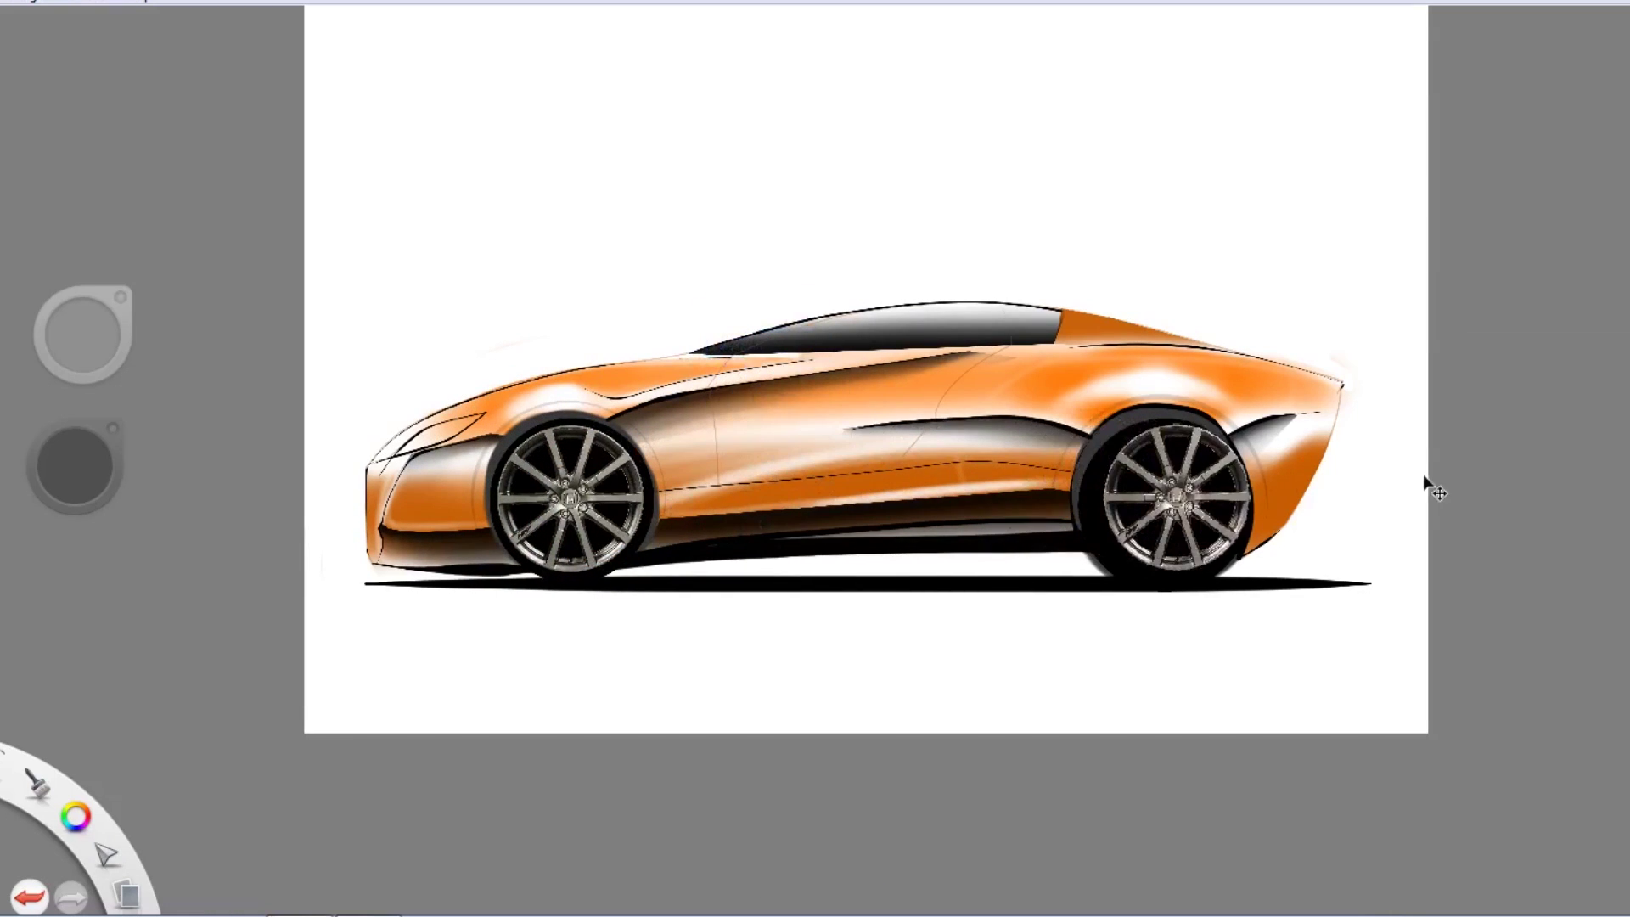
pyautogui.moveTo(1425, 479); pyautogui.dragTo(1369, 509)
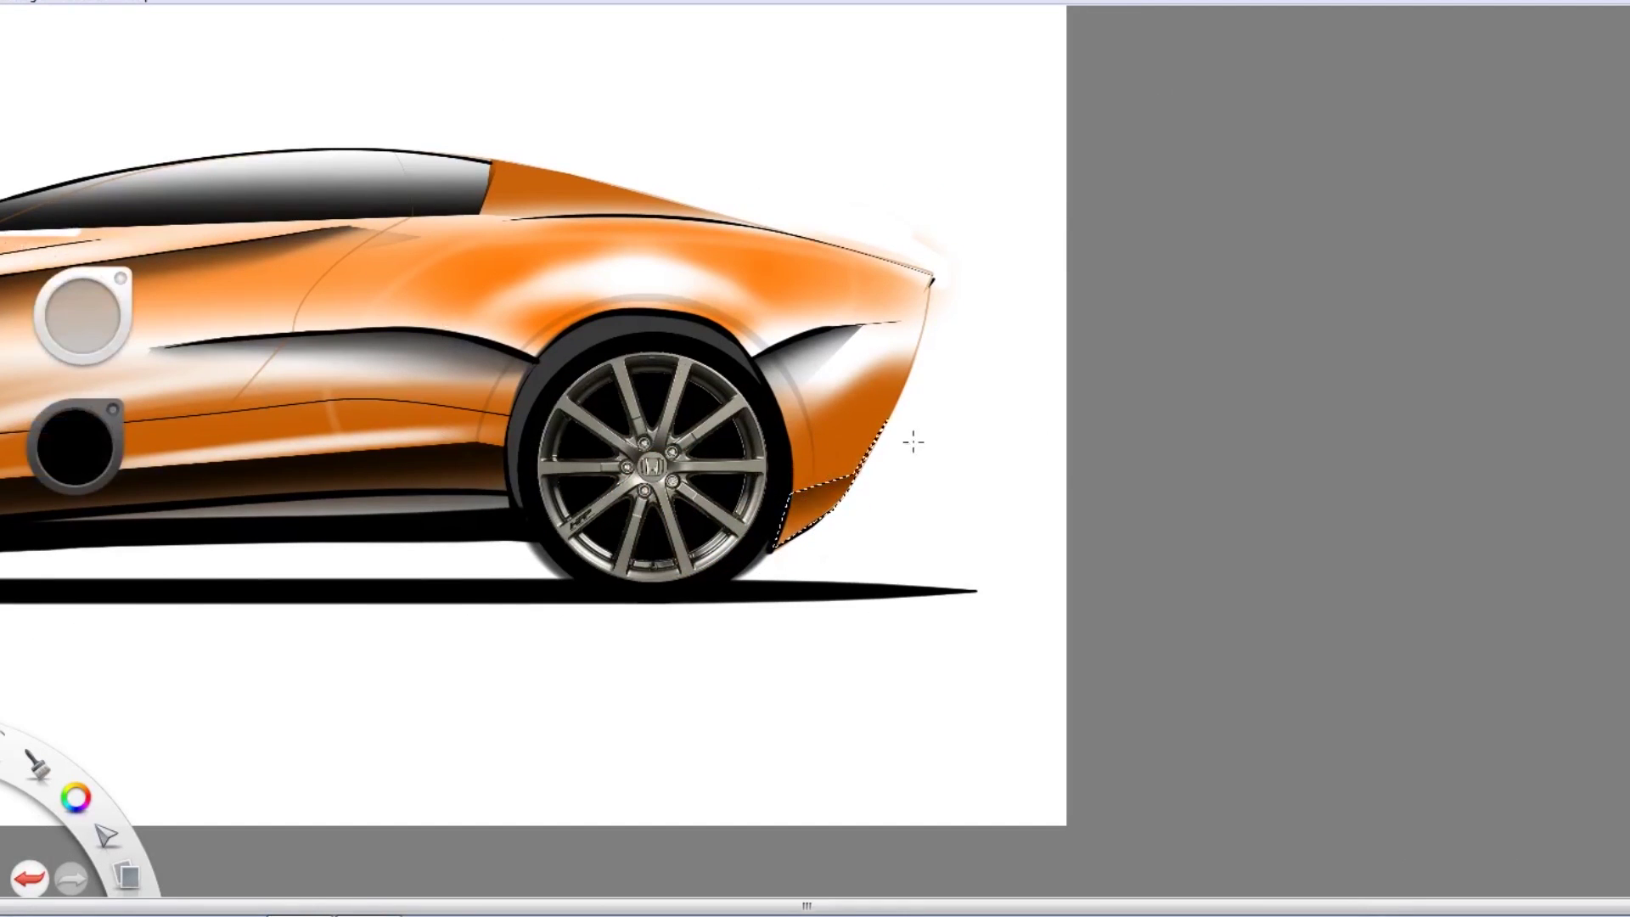
# Airbrush an orange side mirror at the windshield base with a highlight on its lower edge
pyautogui.scroll(-3, 874, 564)
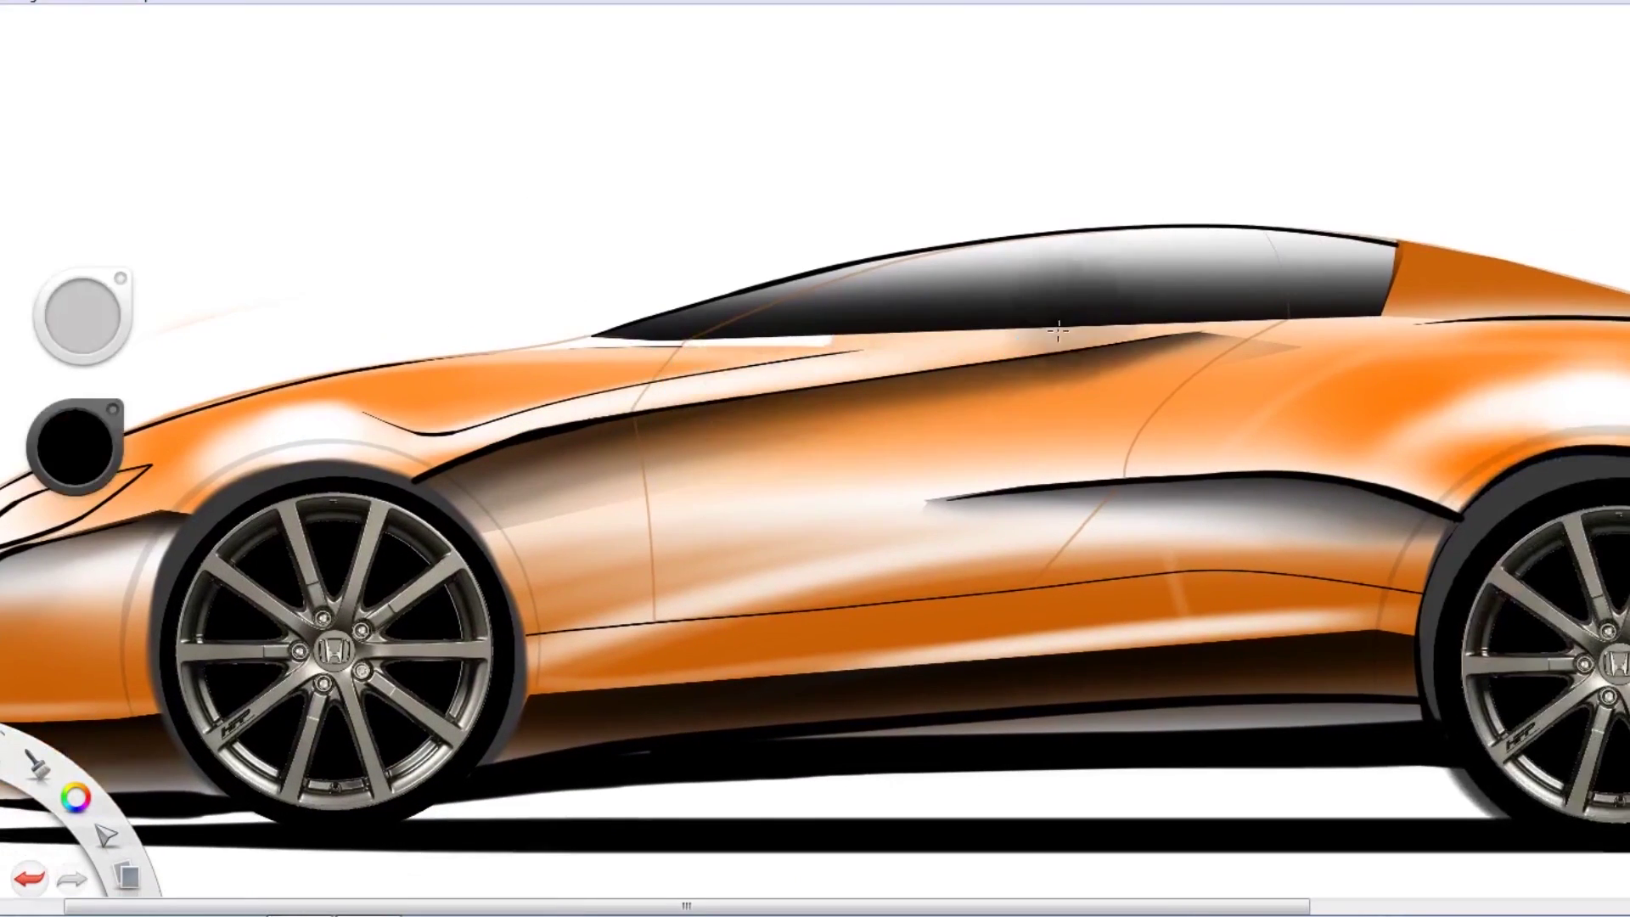
pyautogui.keyDown('alt'); pyautogui.click(363, 415); pyautogui.keyUp('alt')
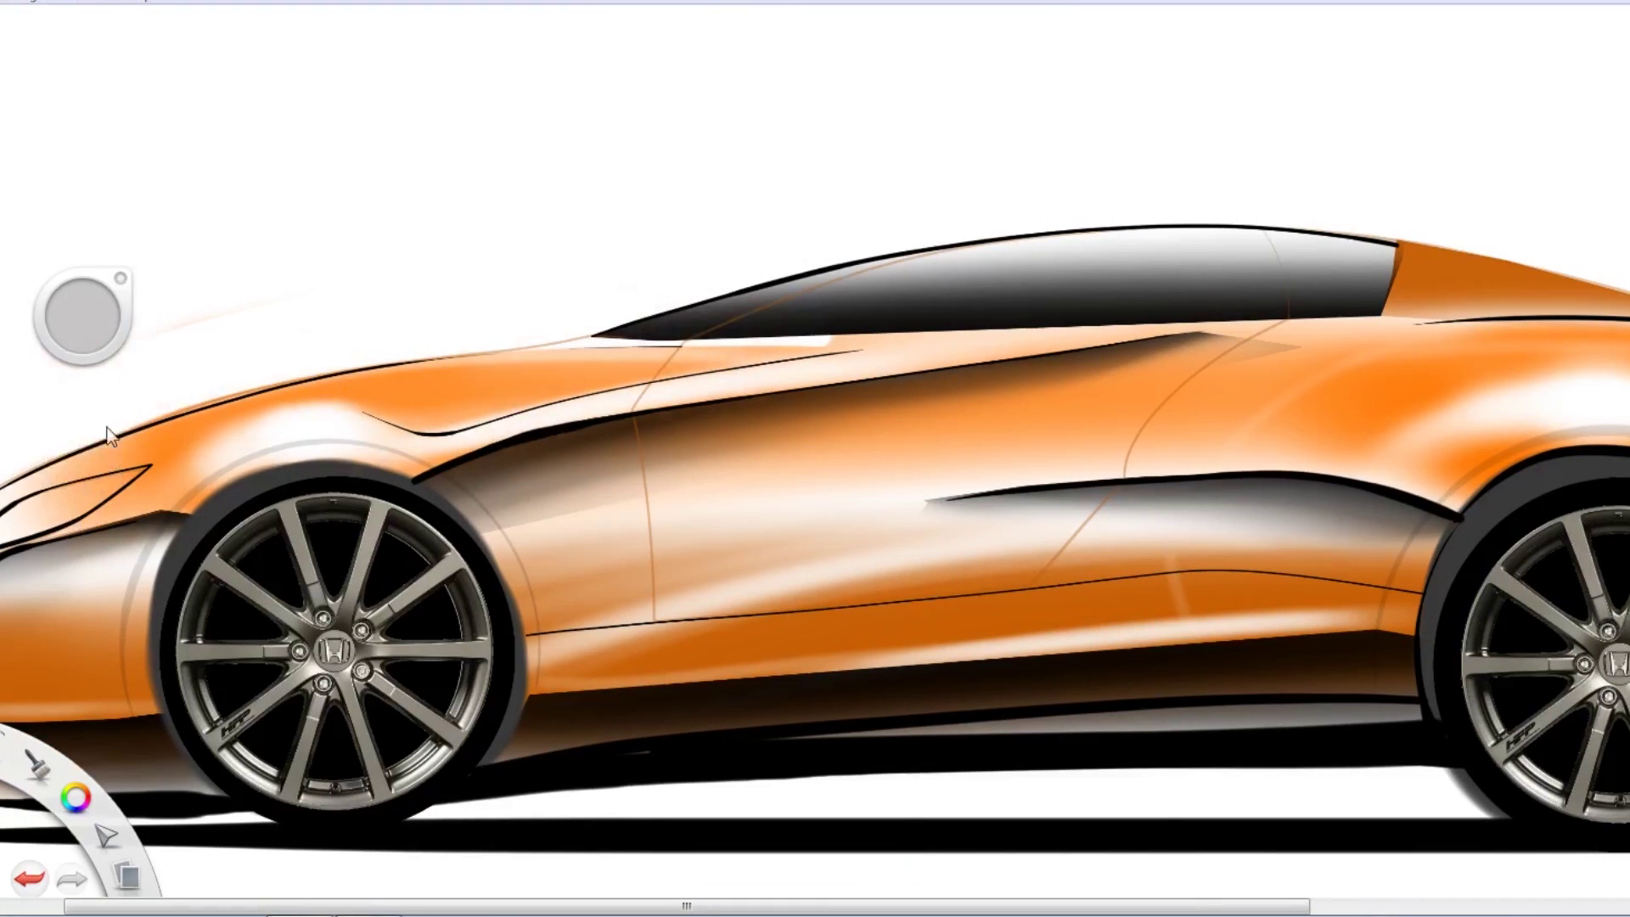
pyautogui.moveTo(684, 327); pyautogui.dragTo(752, 329)
pyautogui.scroll(2, 693, 348)
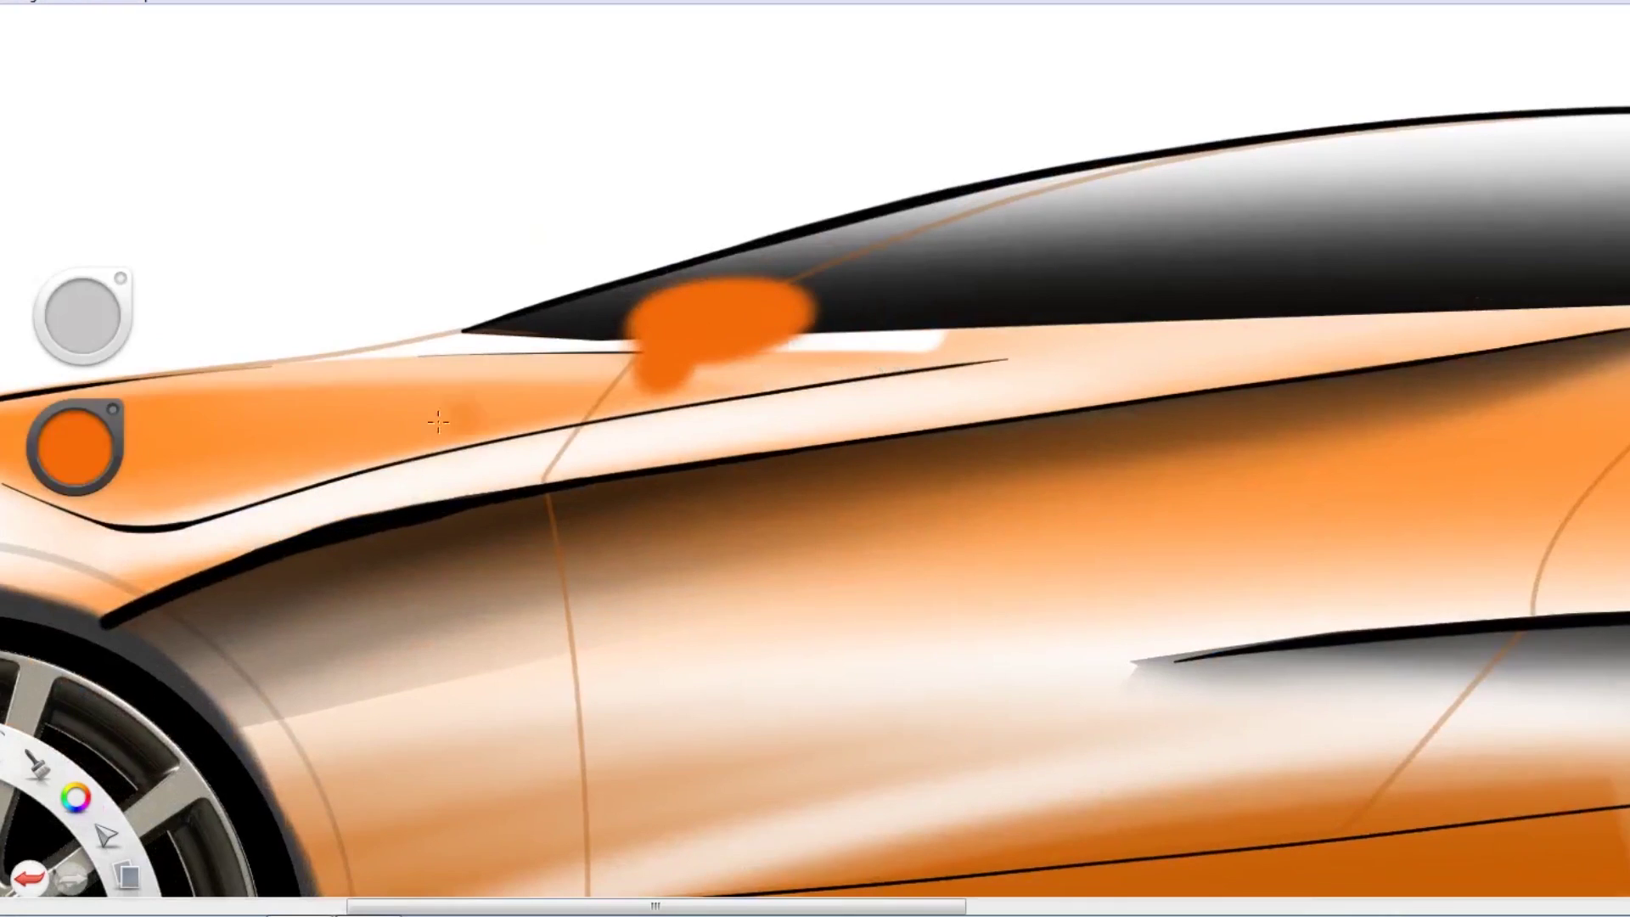
pyautogui.moveTo(670, 374)
pyautogui.mouseDown()
pyautogui.moveTo(705, 280)
pyautogui.moveTo(628, 332)
pyautogui.mouseUp()
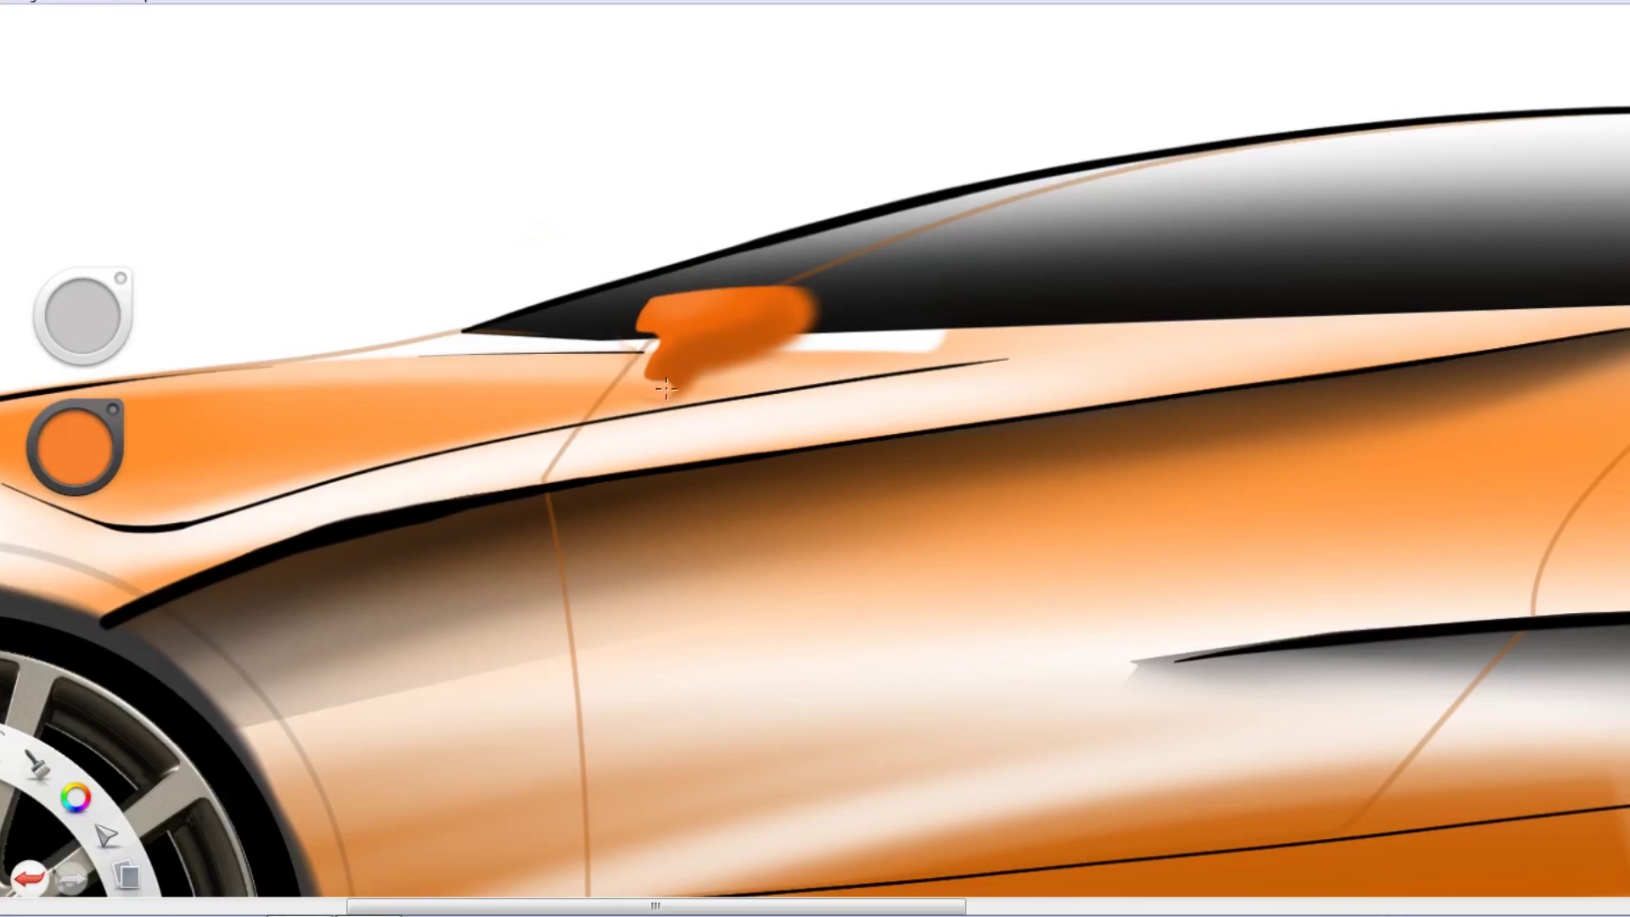
pyautogui.moveTo(666, 389); pyautogui.dragTo(796, 318)
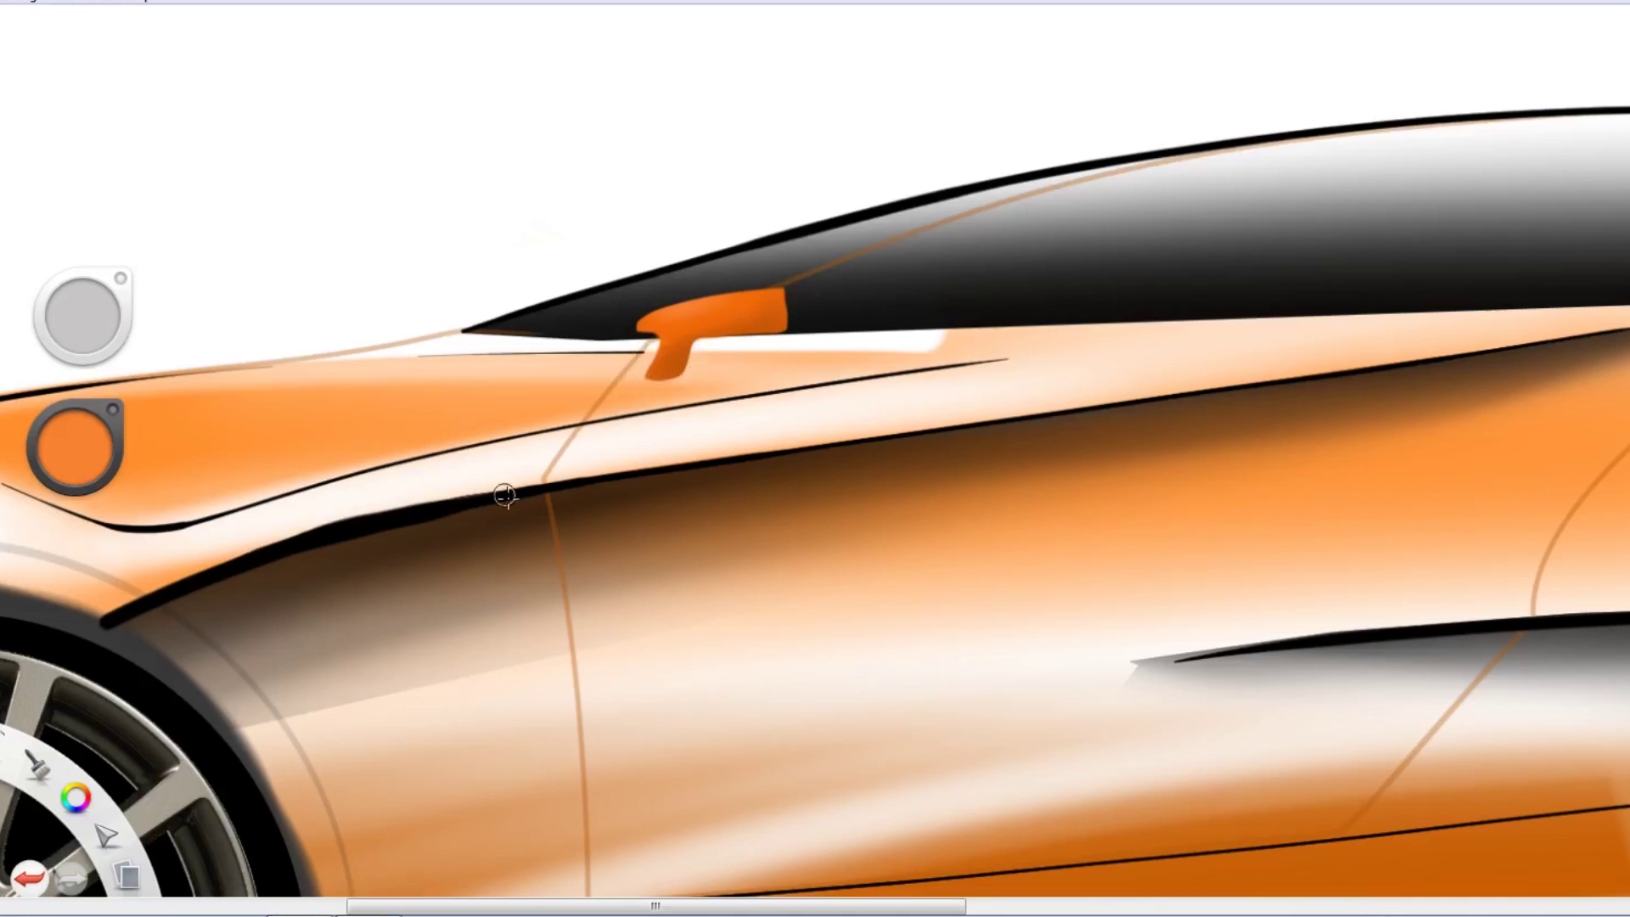
# Paint a dark brown shadow under the mirror running down the door
pyautogui.scroll(-5, 505, 496)
pyautogui.scroll(5, 686, 477)
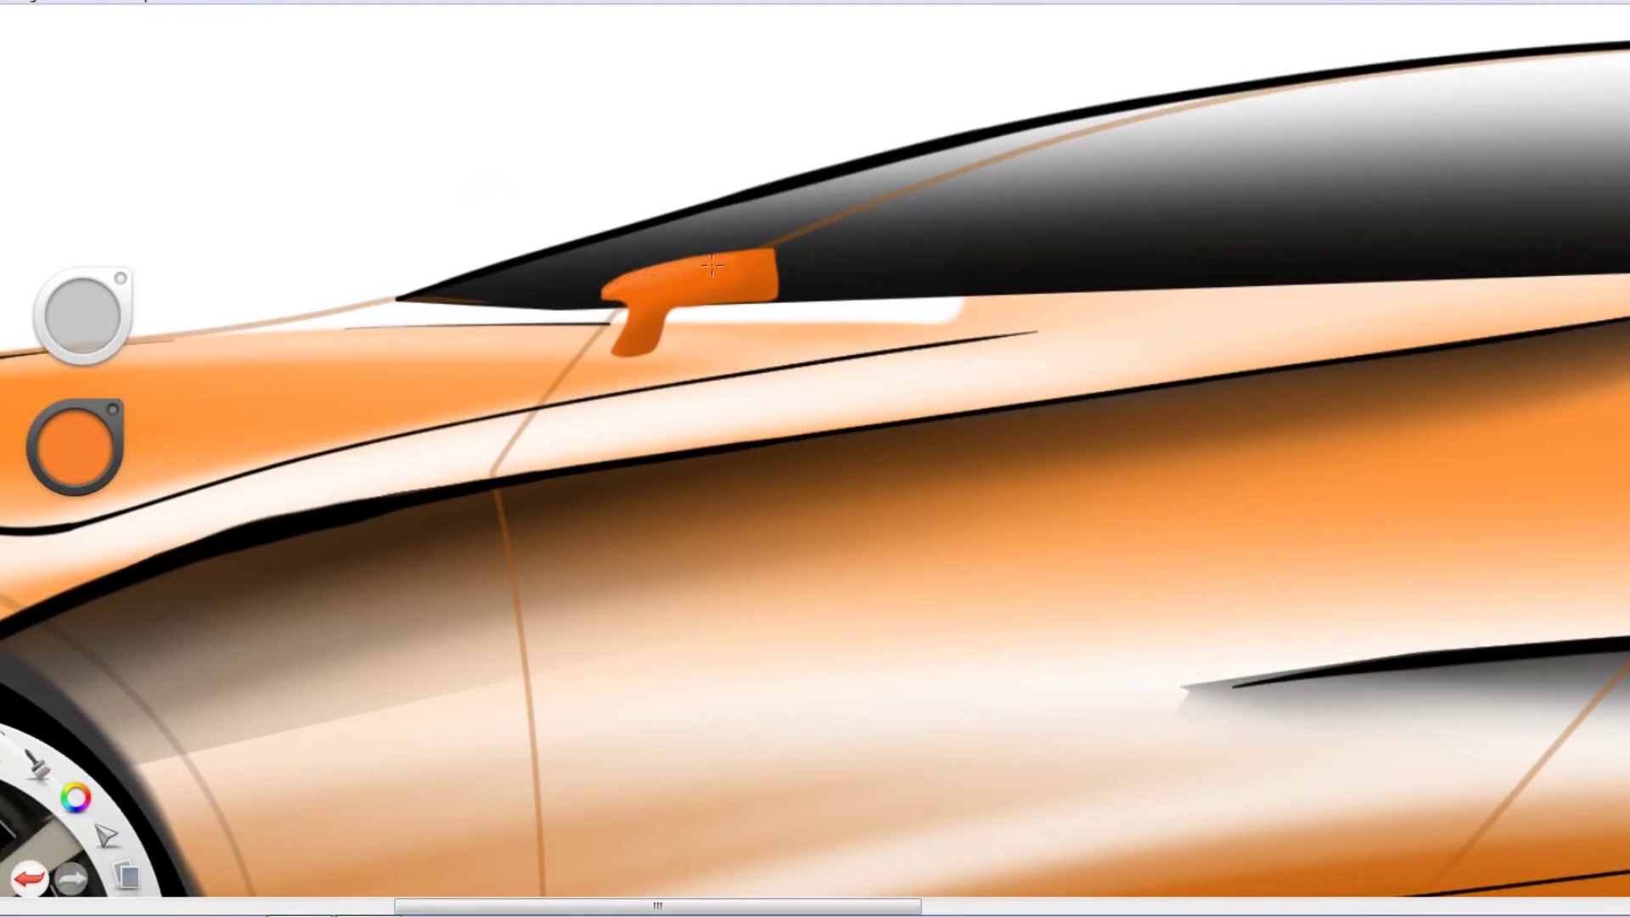
pyautogui.keyDown('alt'); pyautogui.click(626, 282); pyautogui.keyUp('alt')
pyautogui.keyDown('alt'); pyautogui.click(93, 626); pyautogui.keyUp('alt')
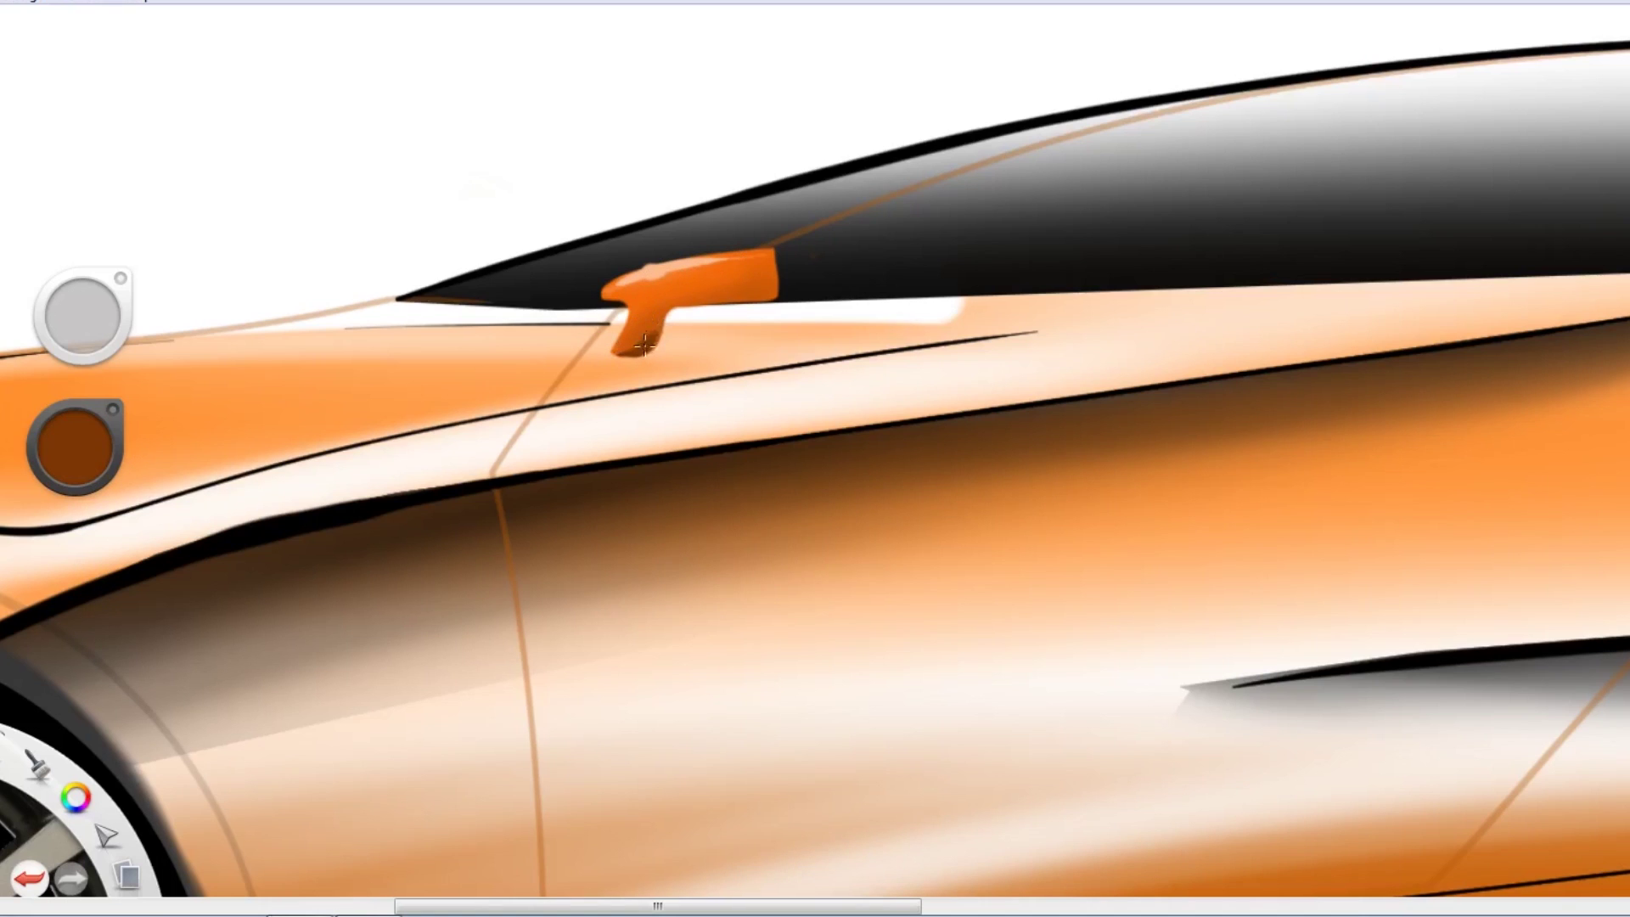
pyautogui.scroll(-3, 789, 340)
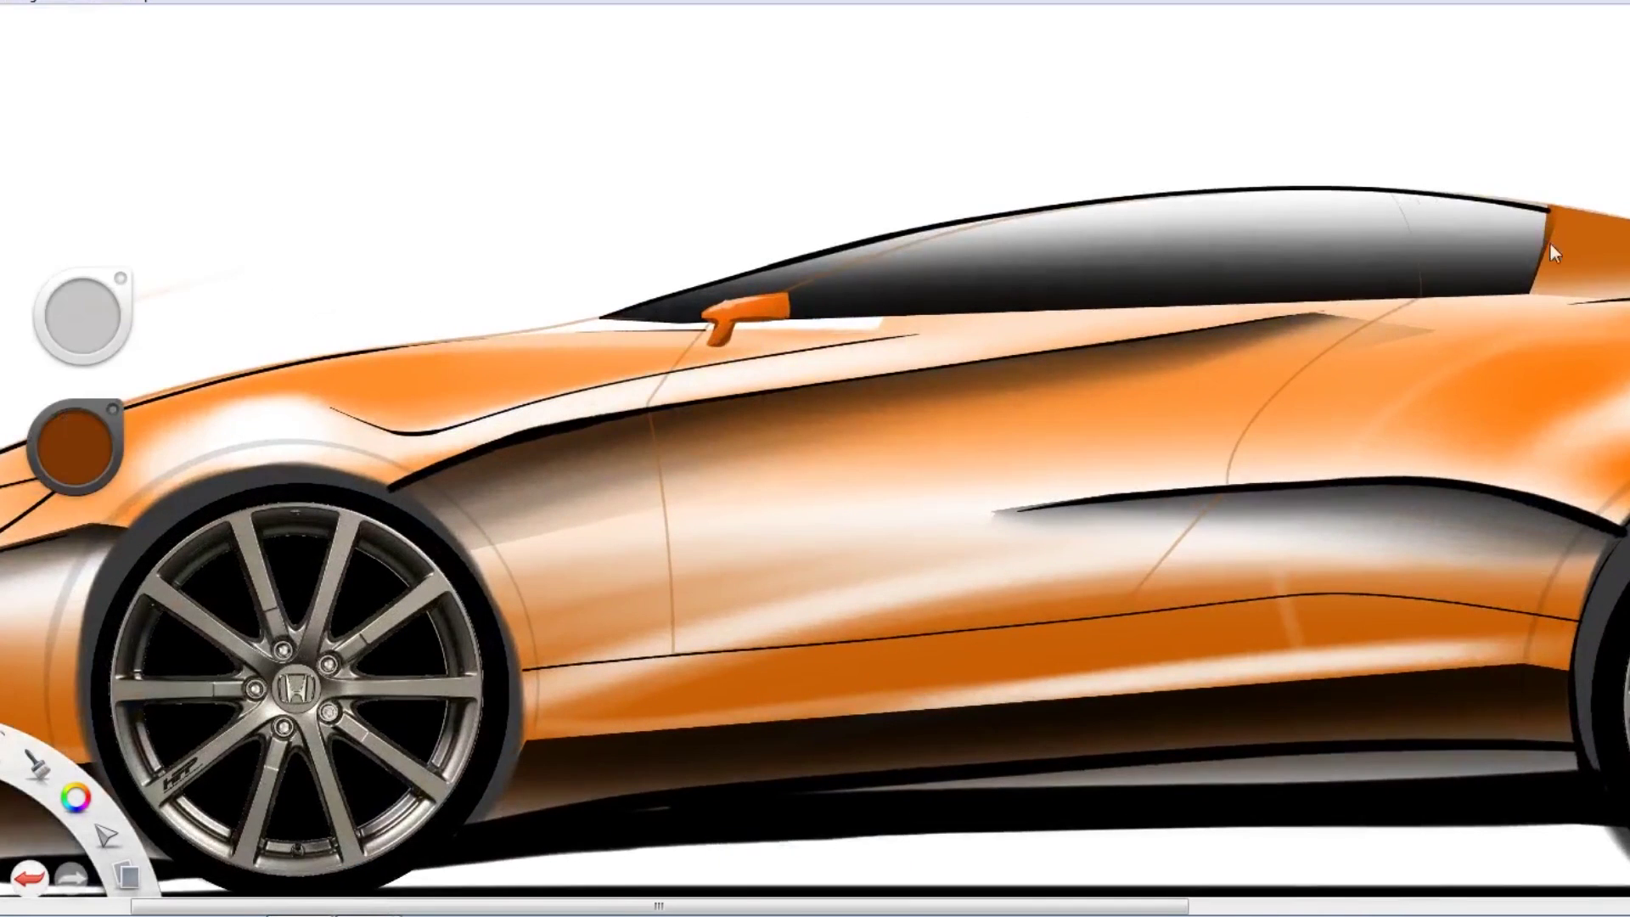
pyautogui.moveTo(722, 341); pyautogui.dragTo(815, 530)
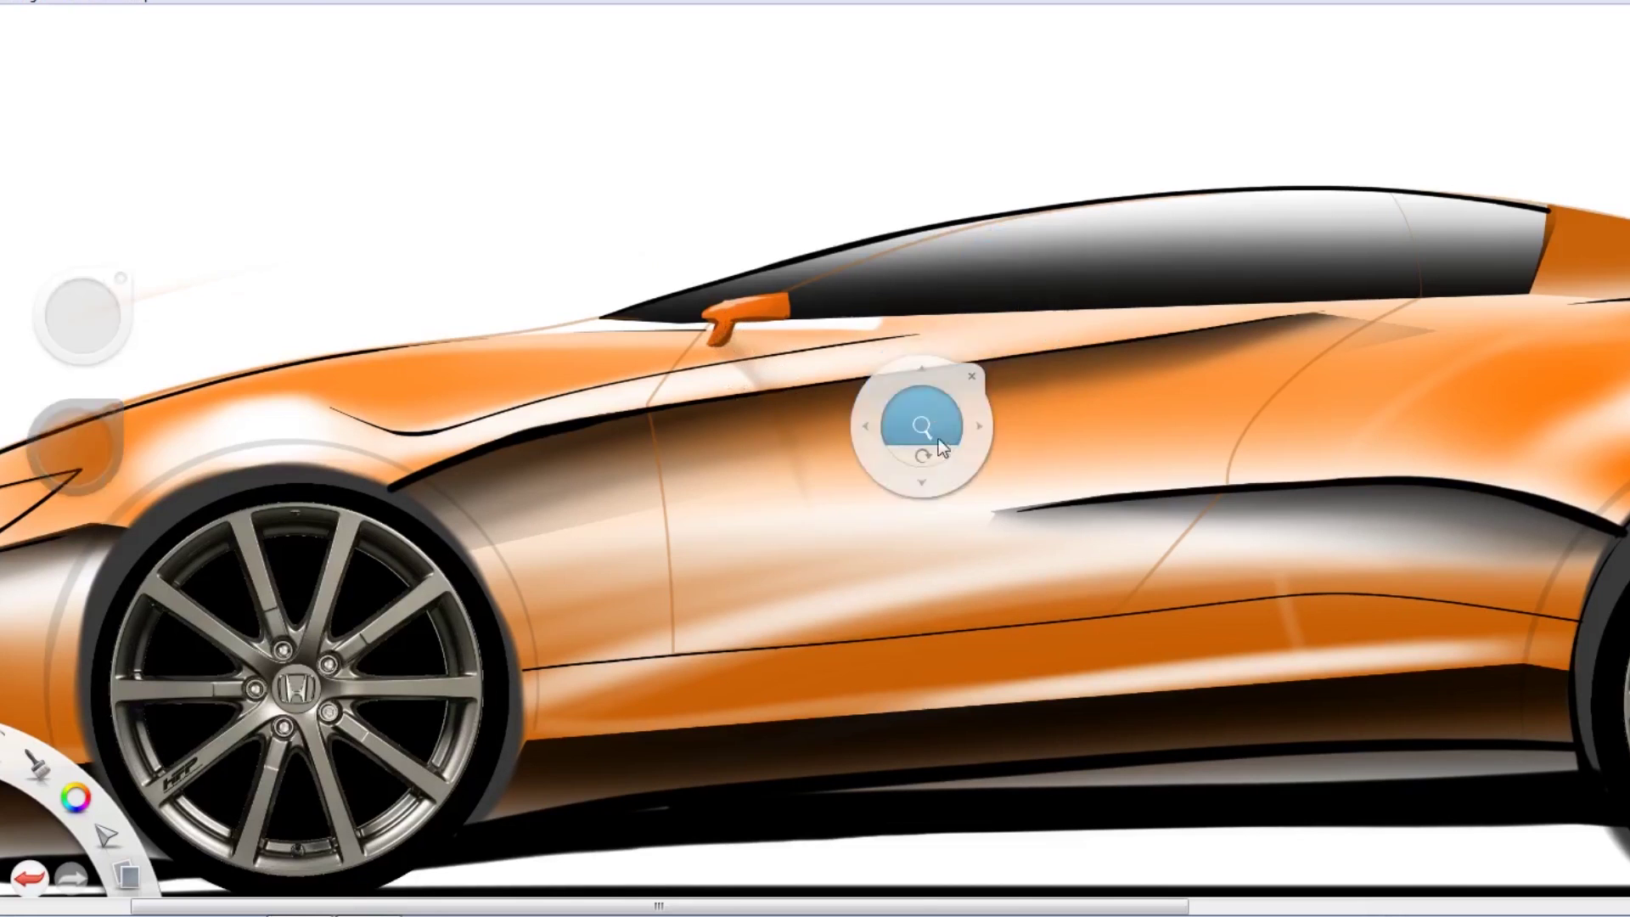
# Zoom to the headlight and paint grey inner shapes, a soft white glow and orange dots
pyautogui.moveTo(938, 438); pyautogui.dragTo(1068, 446)
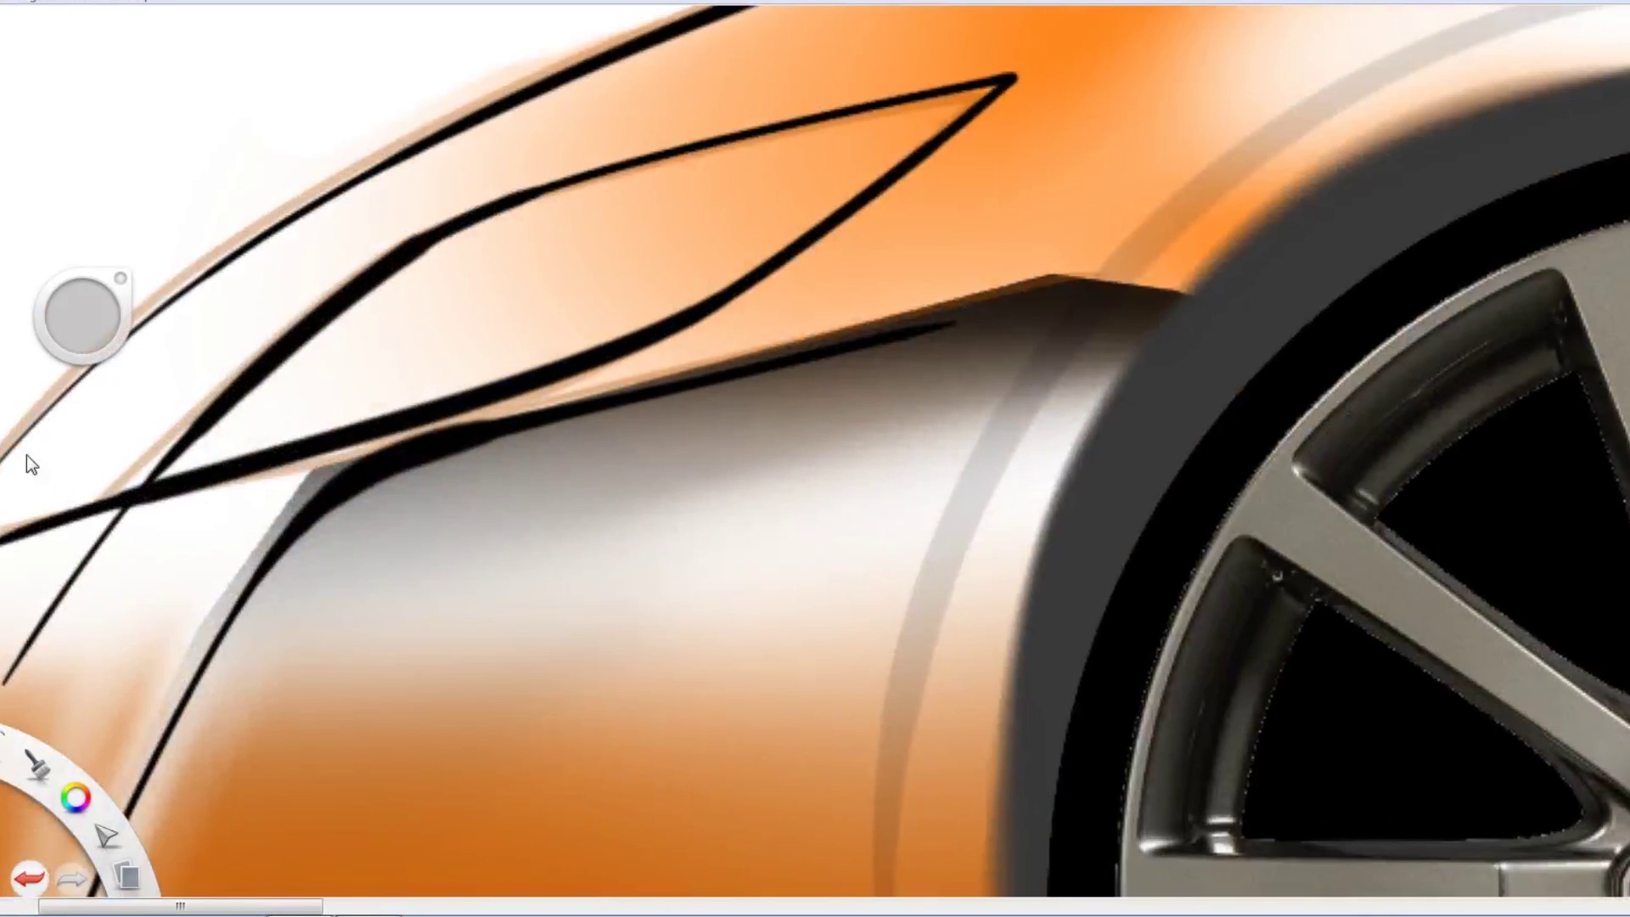
pyautogui.moveTo(255, 416)
pyautogui.mouseDown()
pyautogui.moveTo(509, 246)
pyautogui.moveTo(539, 306)
pyautogui.mouseUp()
pyautogui.moveTo(535, 310); pyautogui.dragTo(242, 429)
pyautogui.moveTo(742, 178); pyautogui.dragTo(492, 348)
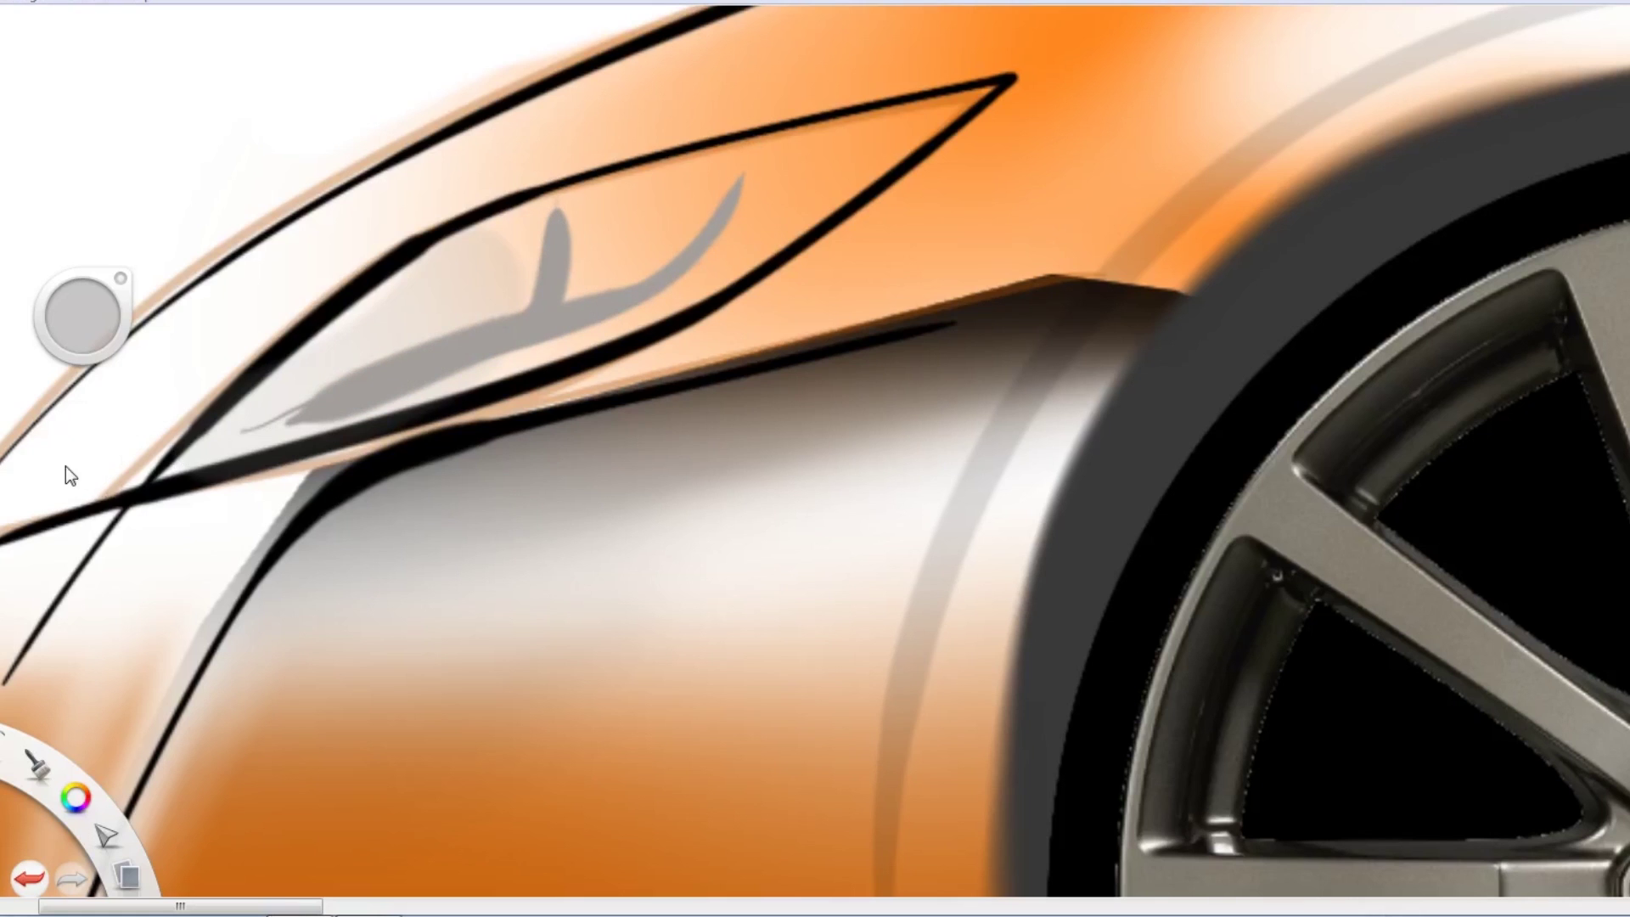
pyautogui.moveTo(526, 254); pyautogui.dragTo(484, 317)
pyautogui.moveTo(254, 348); pyautogui.dragTo(671, 246)
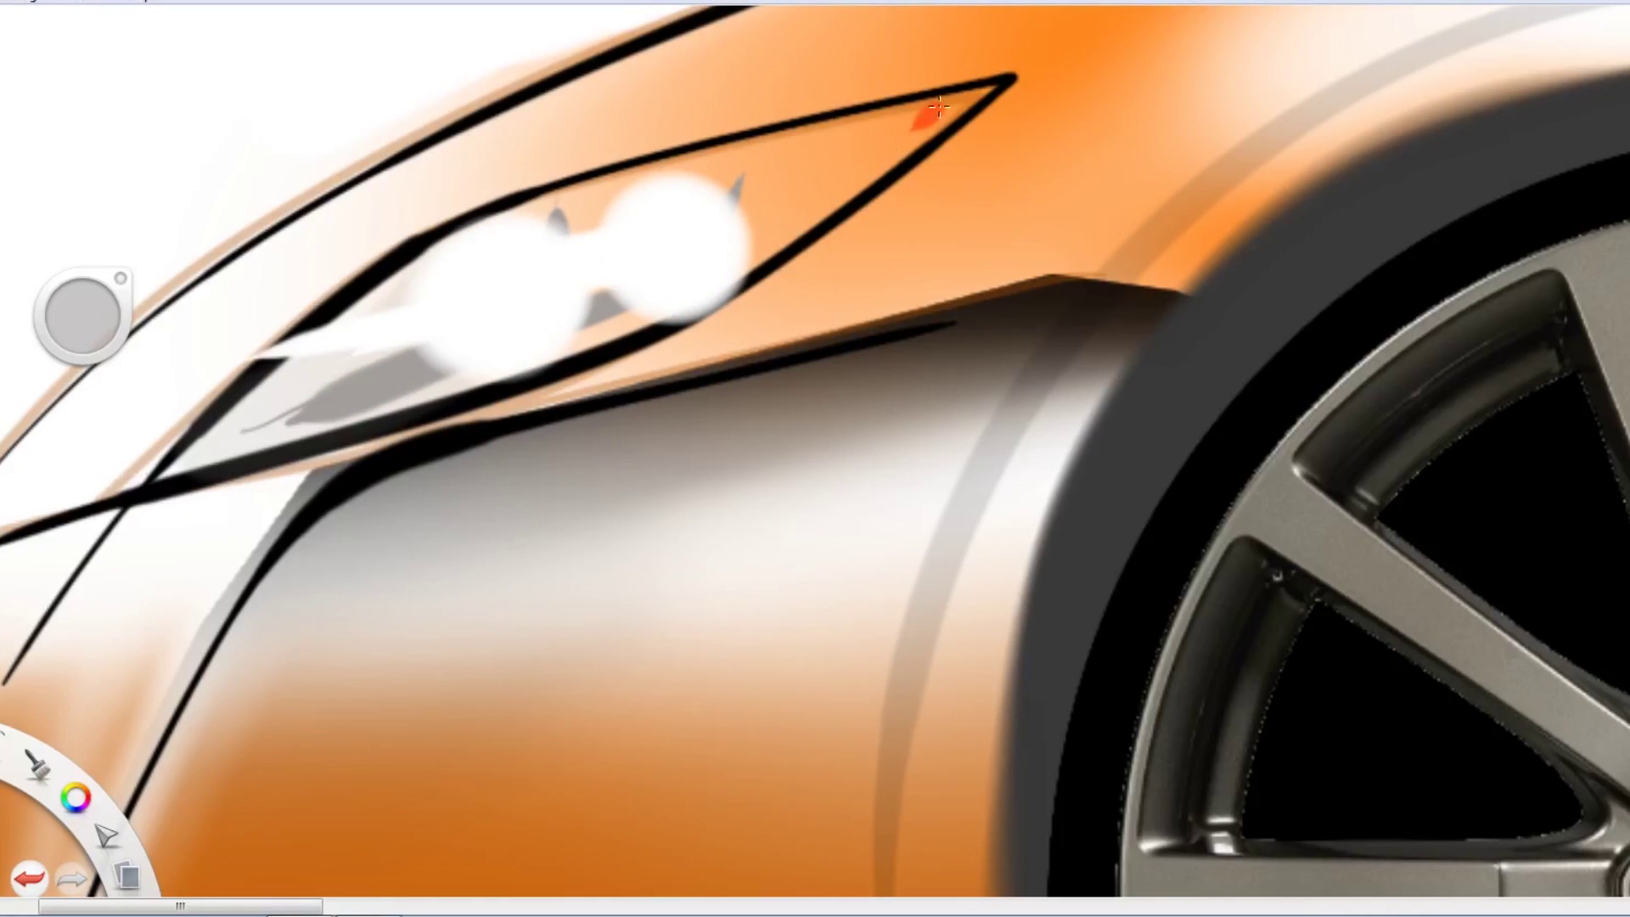
pyautogui.moveTo(939, 105)
pyautogui.mouseDown()
pyautogui.moveTo(735, 270)
pyautogui.moveTo(815, 128)
pyautogui.mouseUp()
# Zoom onto the front wheel and darken the brake disc behind the spokes
pyautogui.scroll(-5, 222, 575)
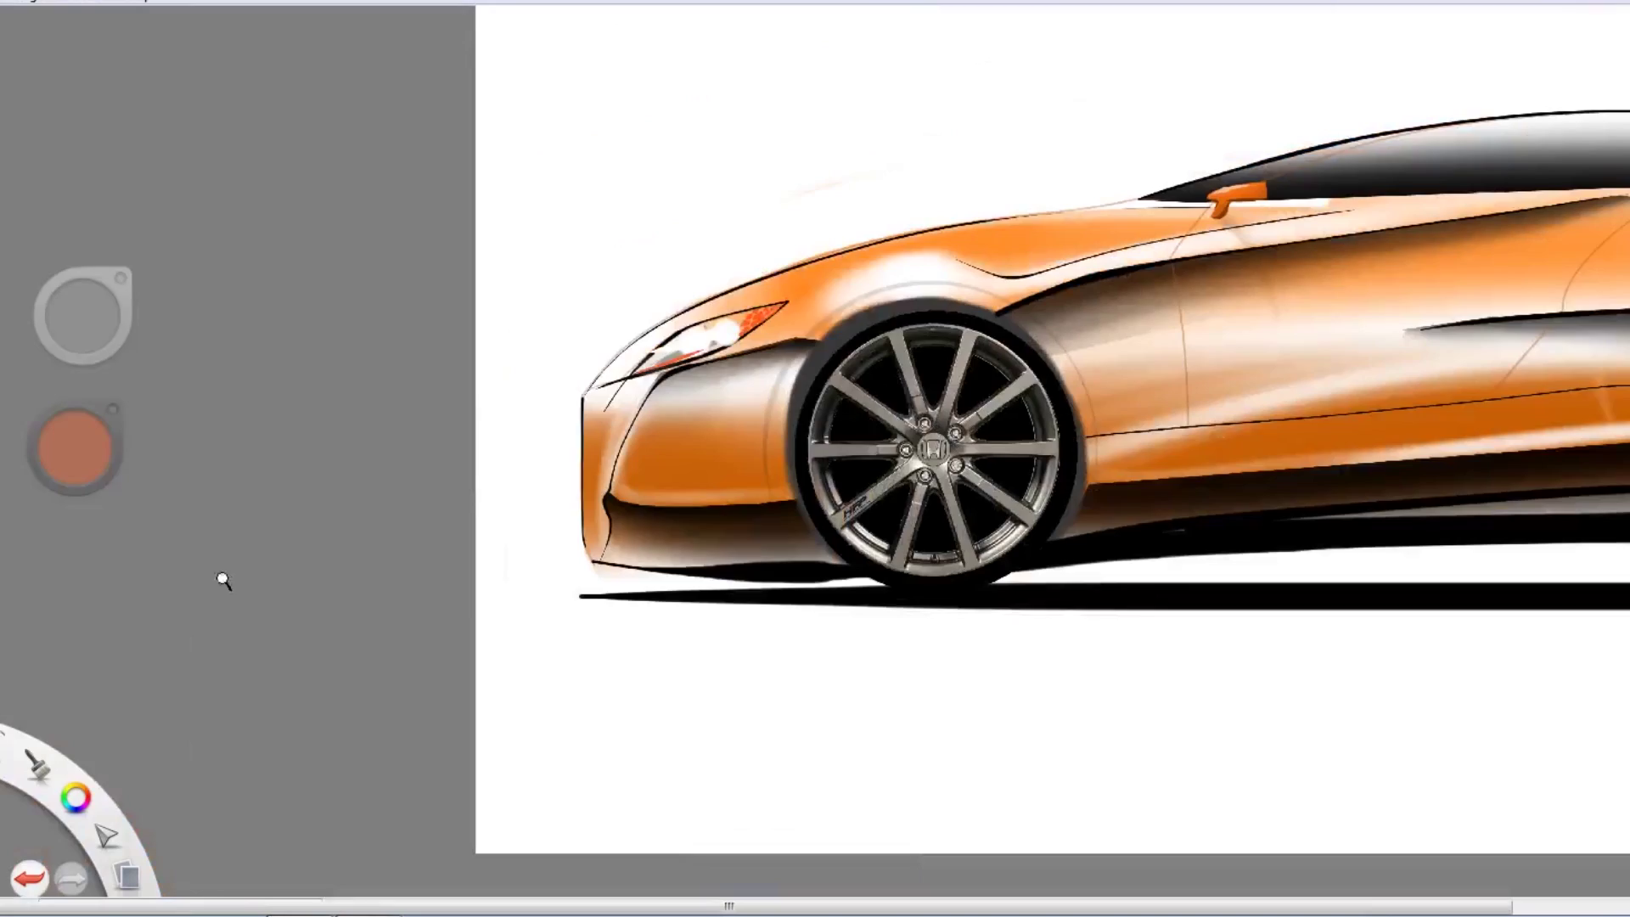
pyautogui.scroll(5, 953, 349)
pyautogui.scroll(-5, 815, 626)
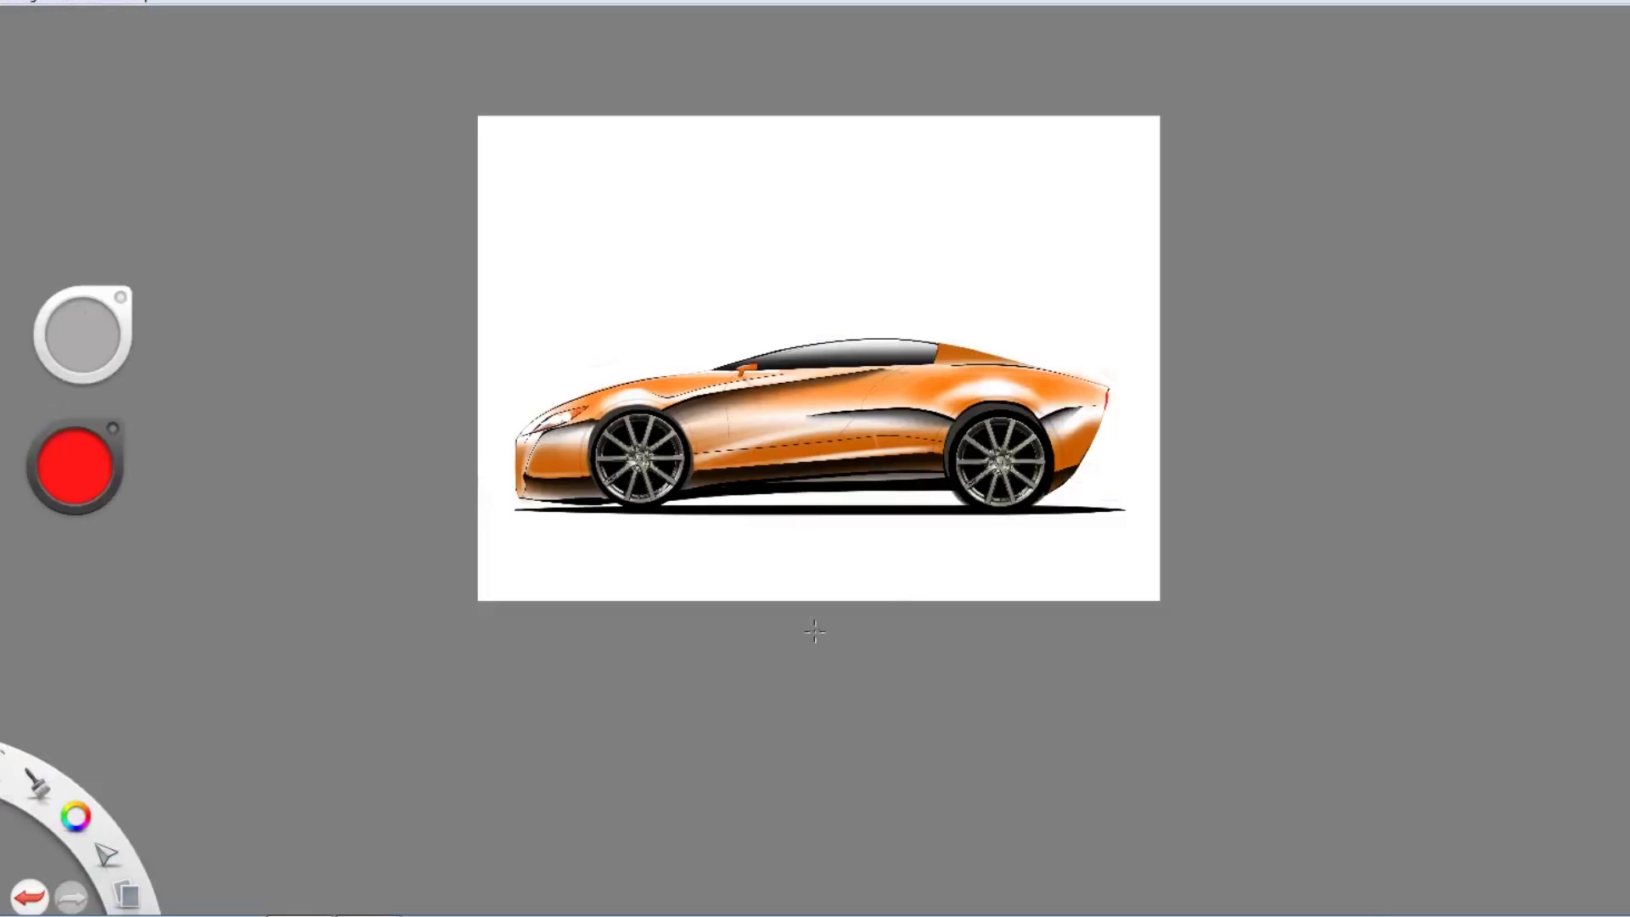
pyautogui.scroll(5, 945, 340)
pyautogui.scroll(2, 945, 323)
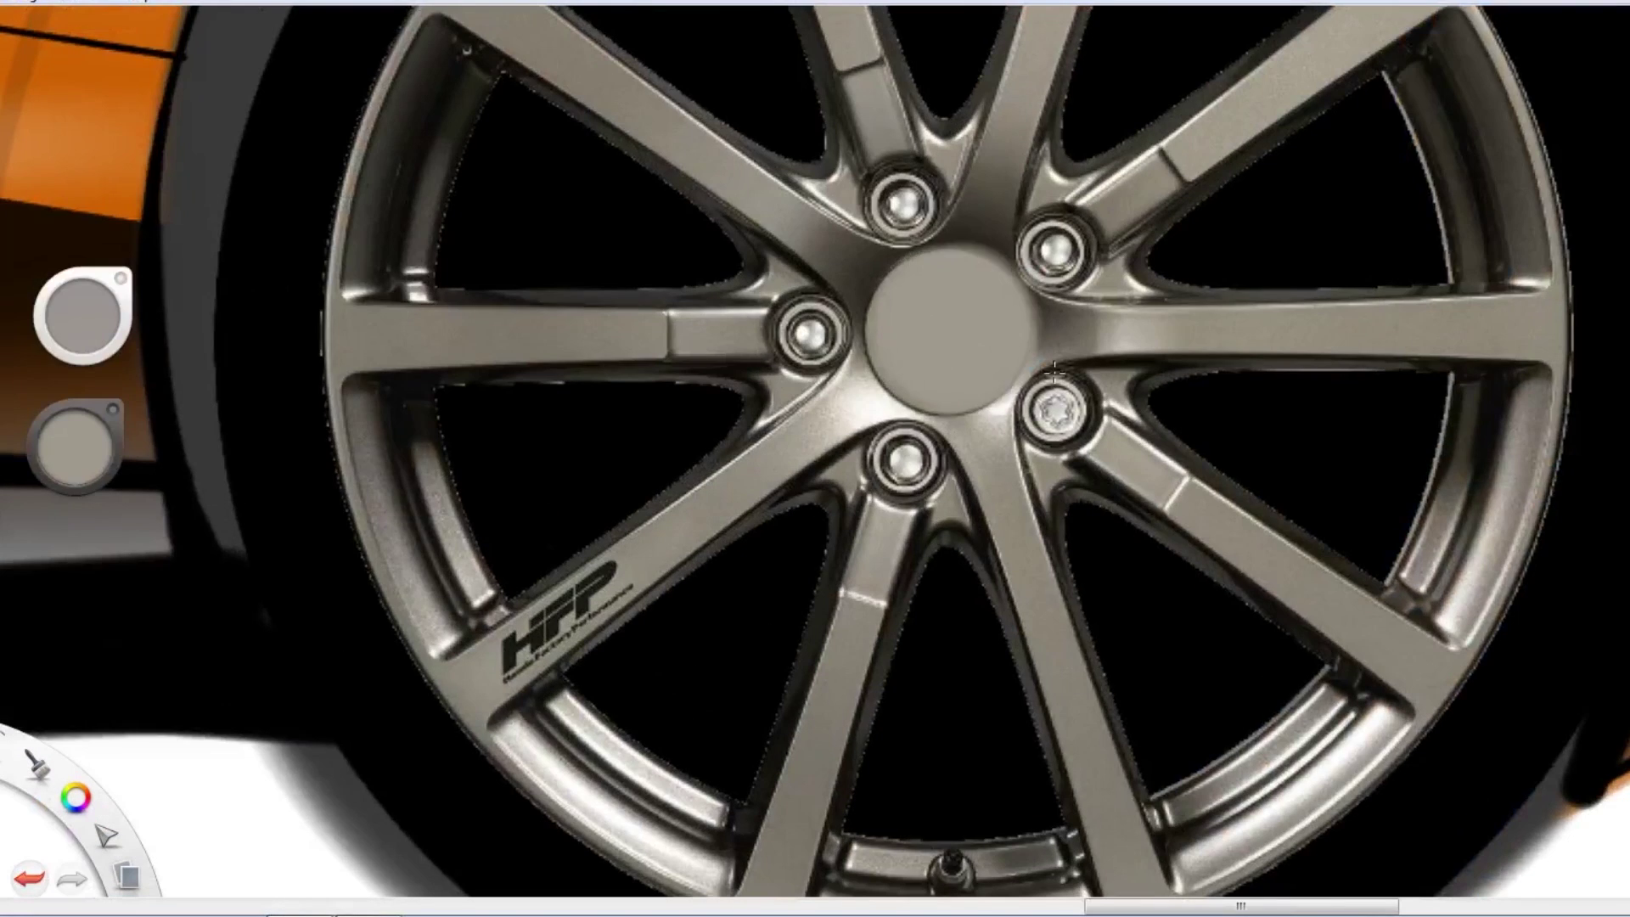
pyautogui.scroll(-5, 655, 491)
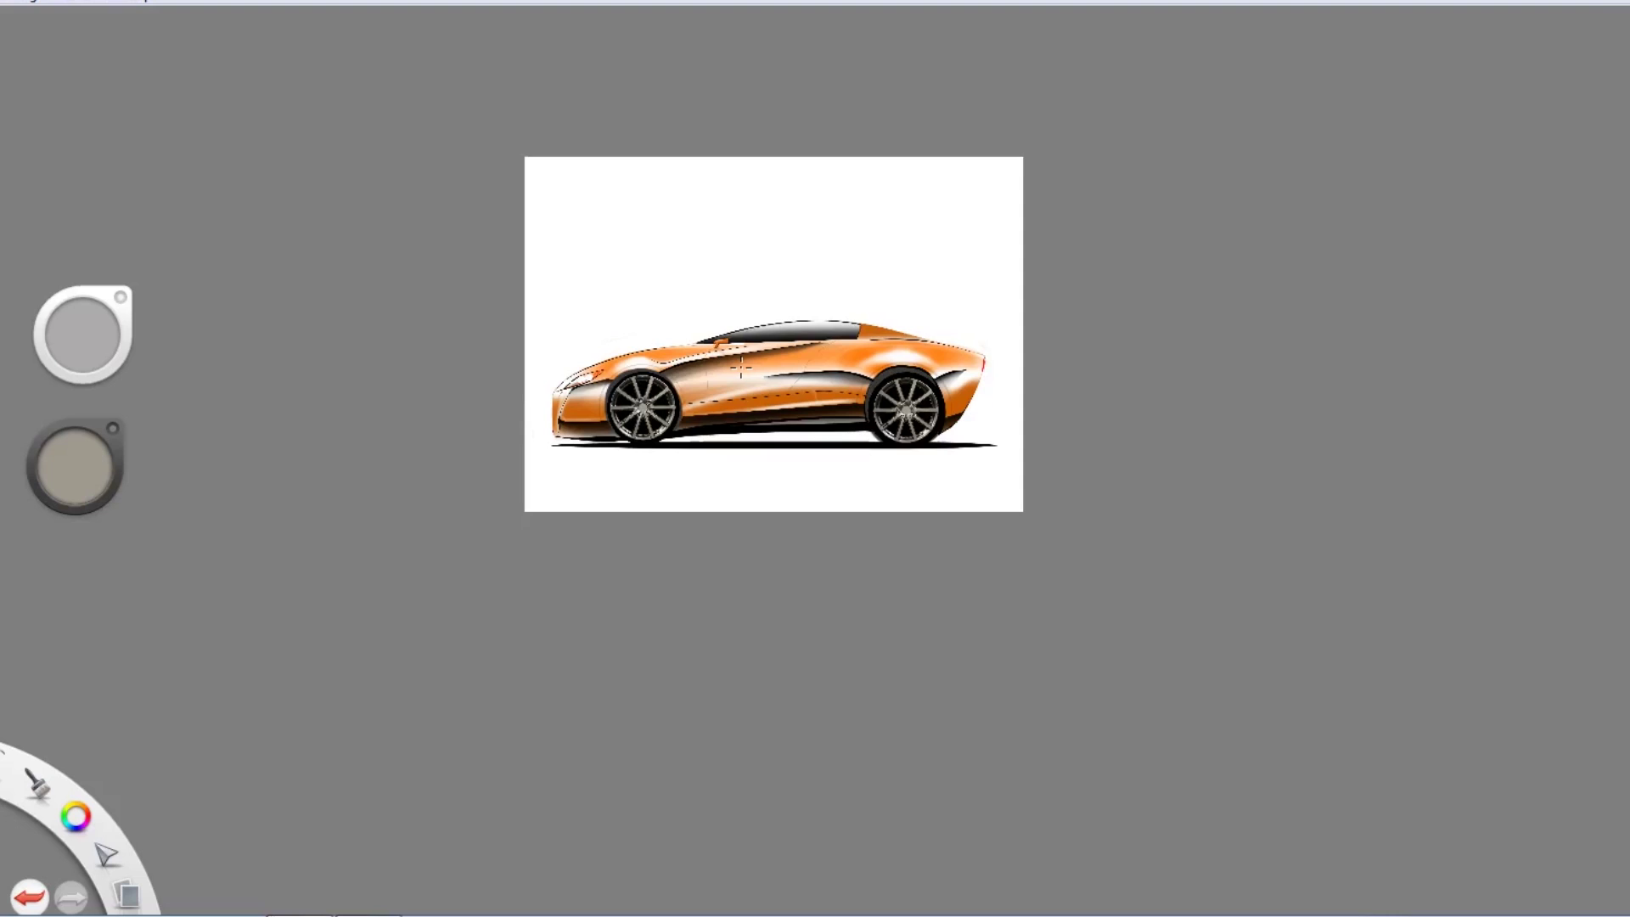
pyautogui.scroll(5, 781, 374)
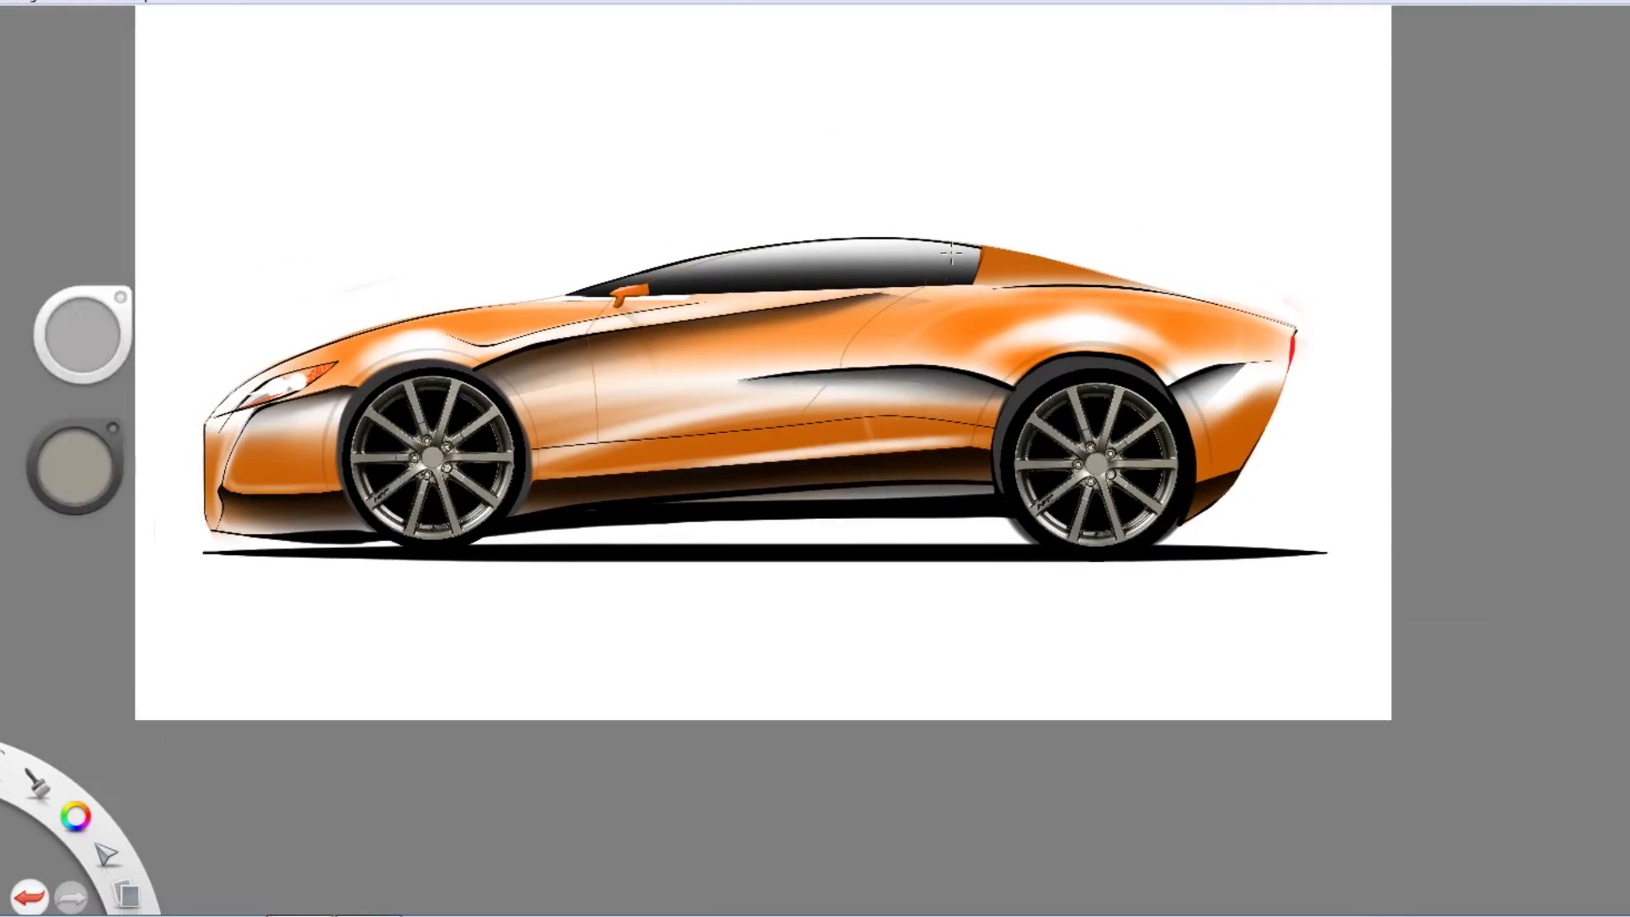
pyautogui.scroll(2, 853, 334)
pyautogui.scroll(-2, 864, 382)
pyautogui.scroll(5, 528, 534)
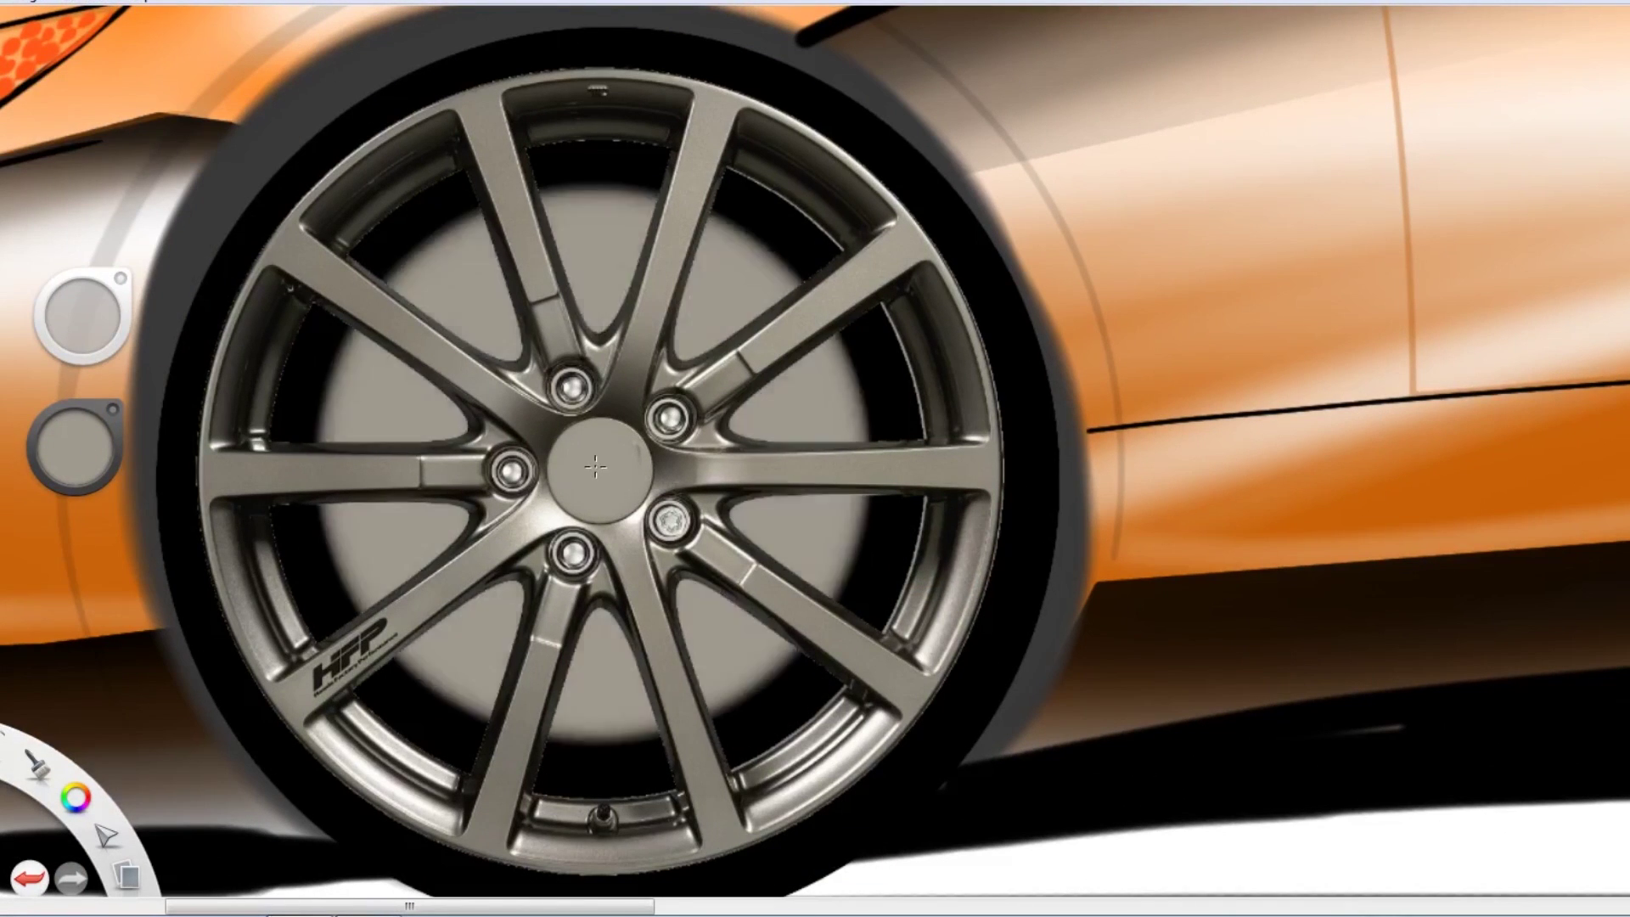
pyautogui.moveTo(72, 450); pyautogui.dragTo(89, 497)
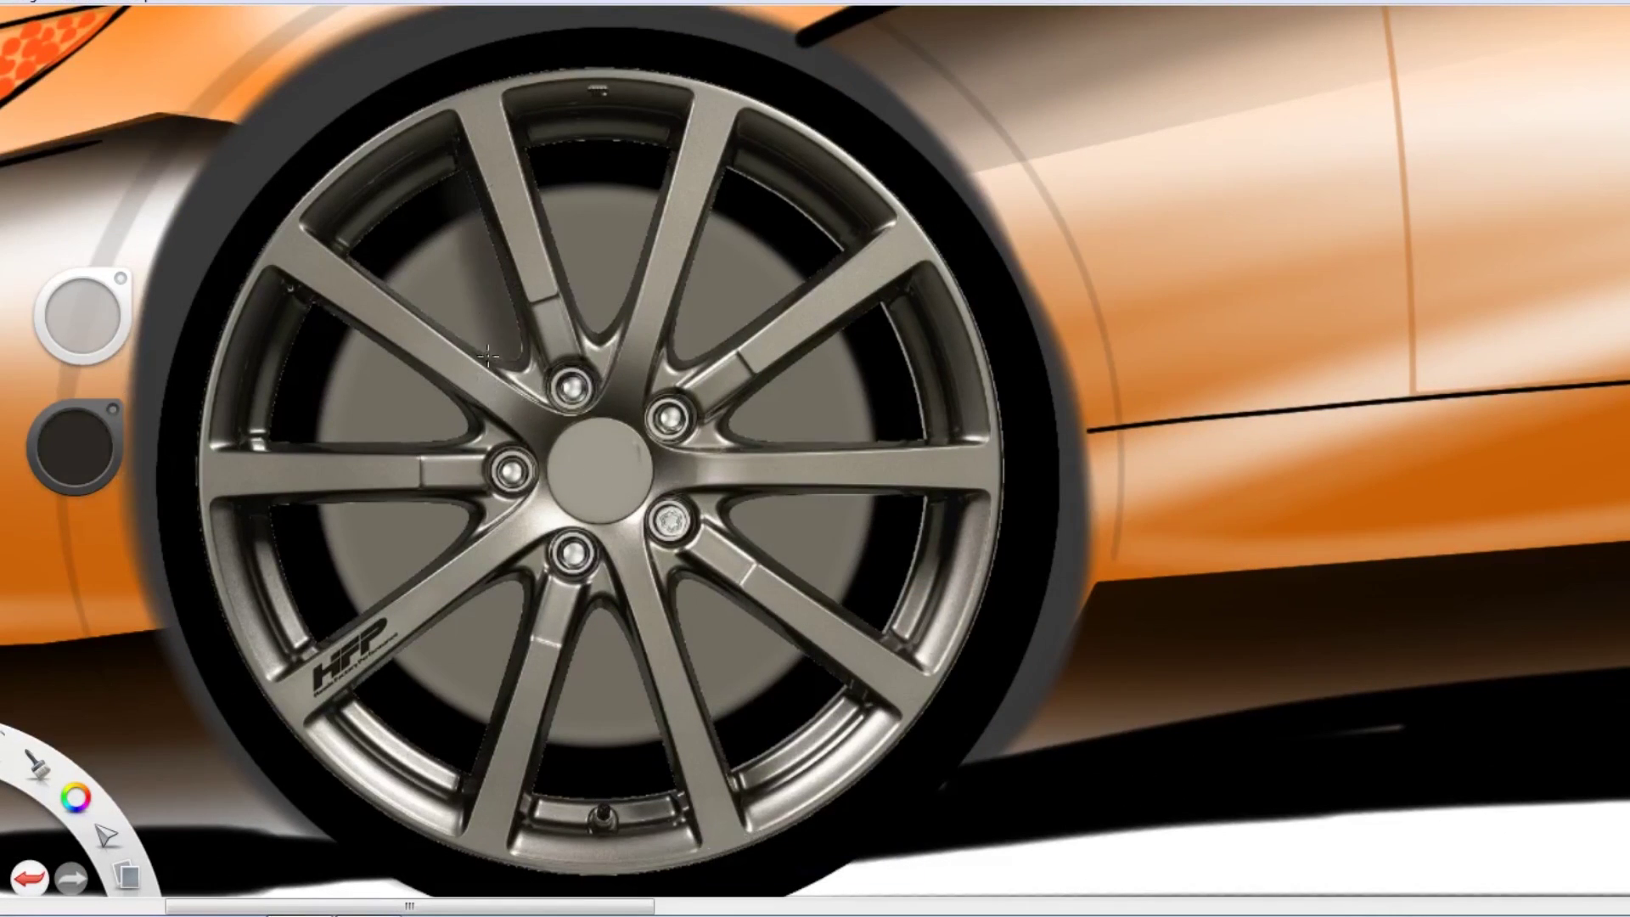
pyautogui.moveTo(467, 340); pyautogui.dragTo(348, 433)
pyautogui.moveTo(459, 509)
pyautogui.mouseDown()
pyautogui.moveTo(327, 553)
pyautogui.moveTo(476, 671)
pyautogui.moveTo(628, 679)
pyautogui.moveTo(789, 620)
pyautogui.moveTo(766, 522)
pyautogui.moveTo(806, 382)
pyautogui.moveTo(713, 271)
pyautogui.moveTo(620, 255)
pyautogui.moveTo(374, 373)
pyautogui.moveTo(594, 705)
pyautogui.moveTo(815, 475)
pyautogui.moveTo(612, 213)
pyautogui.mouseUp()
pyautogui.moveTo(74, 448); pyautogui.dragTo(81, 475)
# Paint black slots around the front brake disc
pyautogui.moveTo(402, 512); pyautogui.dragTo(611, 654)
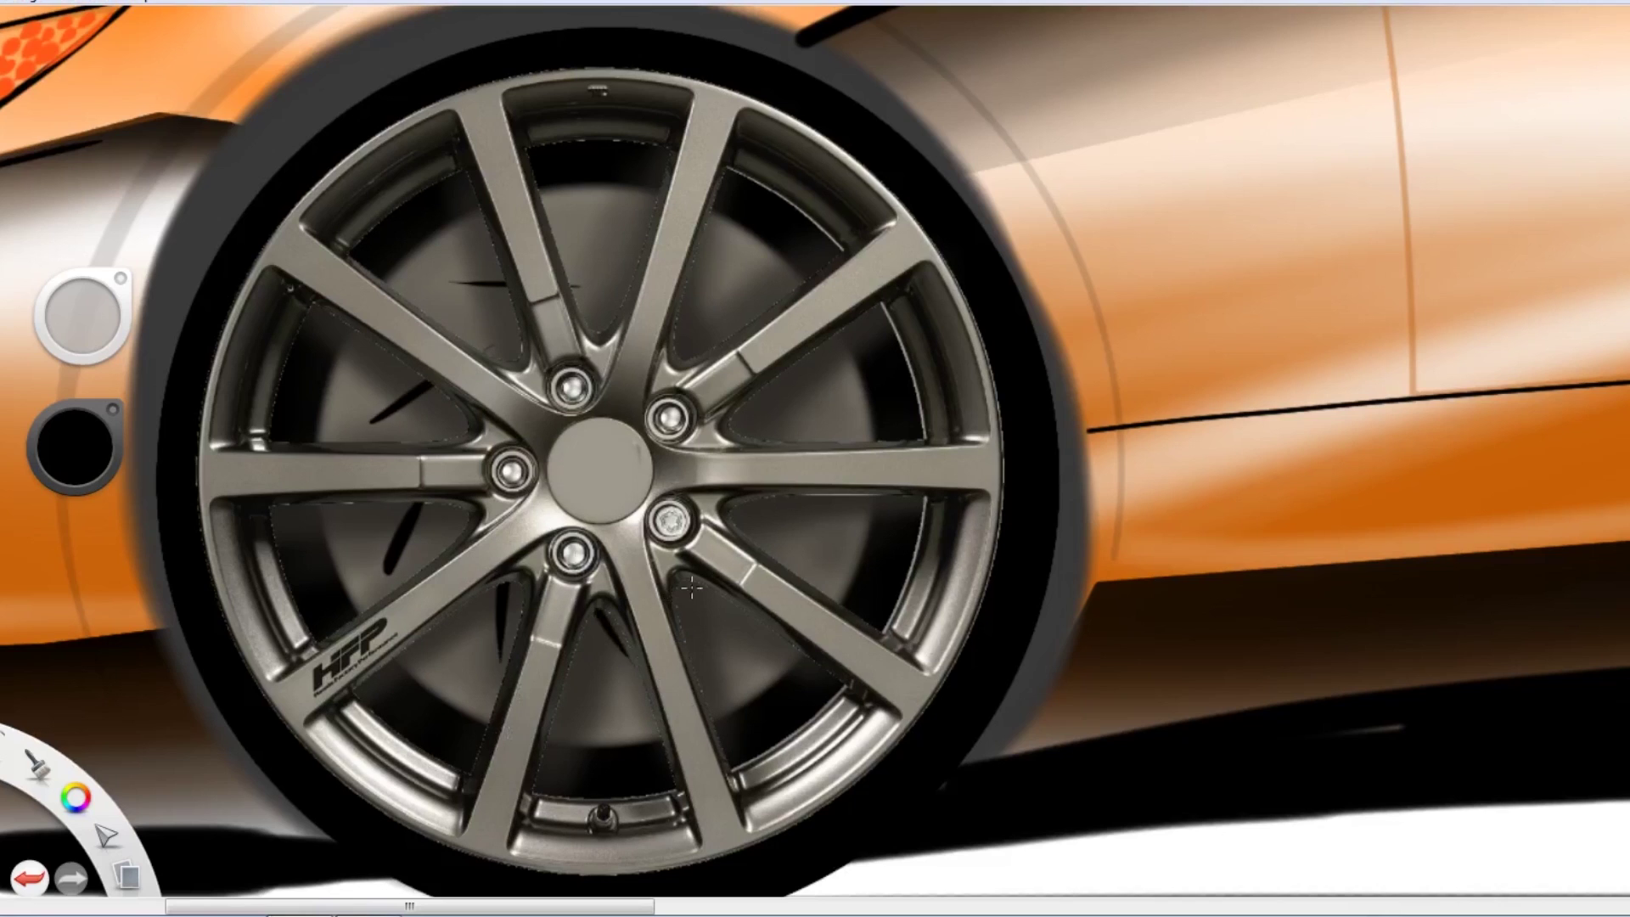
pyautogui.moveTo(866, 501); pyautogui.dragTo(815, 420)
pyautogui.moveTo(628, 238); pyautogui.dragTo(365, 433)
pyautogui.moveTo(365, 551); pyautogui.dragTo(781, 641)
# Paint a red brake caliper behind the spokes and shade it darker red
pyautogui.keyDown('alt'); pyautogui.click(508, 240); pyautogui.keyUp('alt')
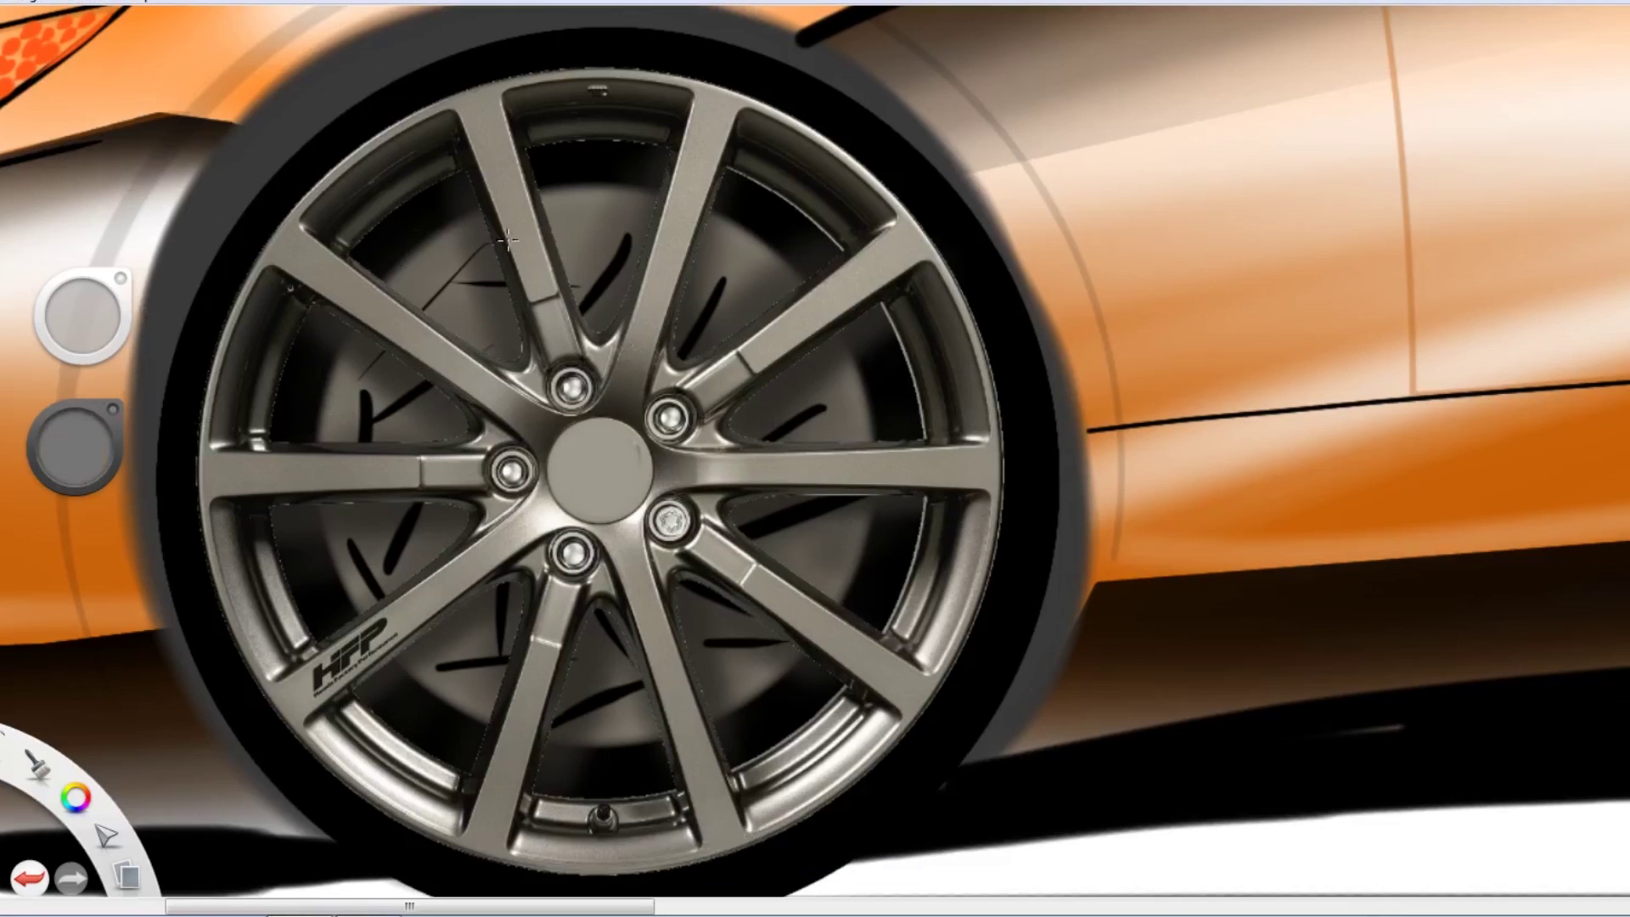
pyautogui.moveTo(78, 456); pyautogui.dragTo(81, 475)
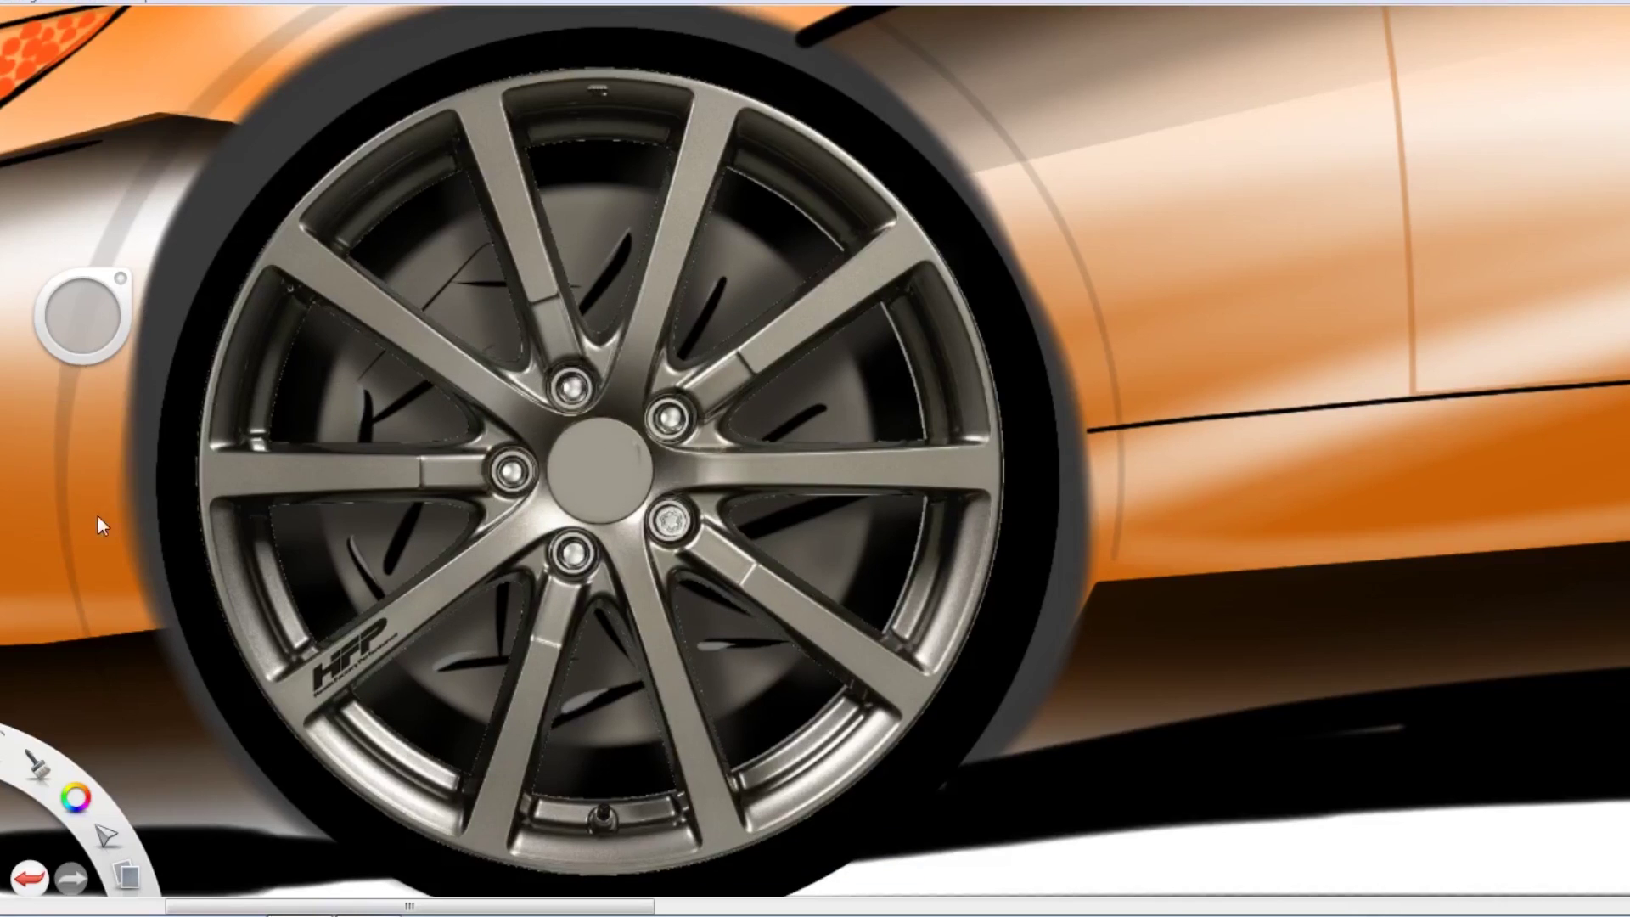
pyautogui.moveTo(764, 246); pyautogui.dragTo(781, 705)
pyautogui.moveTo(717, 326); pyautogui.dragTo(815, 438)
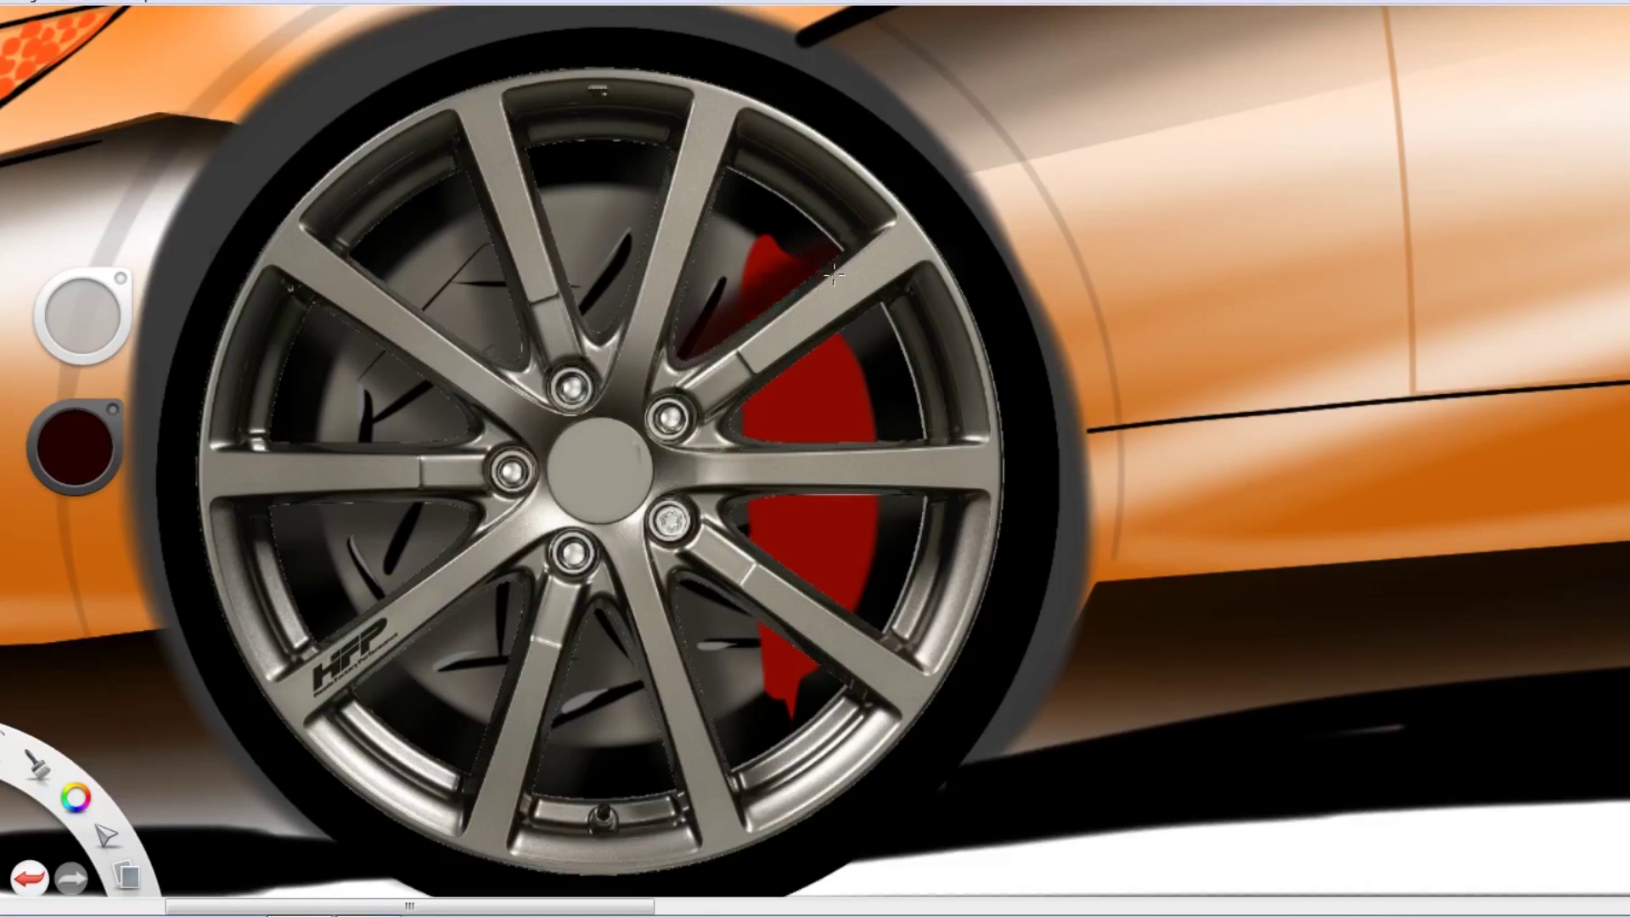
pyautogui.moveTo(849, 509); pyautogui.dragTo(718, 671)
# Brush dark seat, roof-band and pillar shapes inside the side window
pyautogui.press('Home')
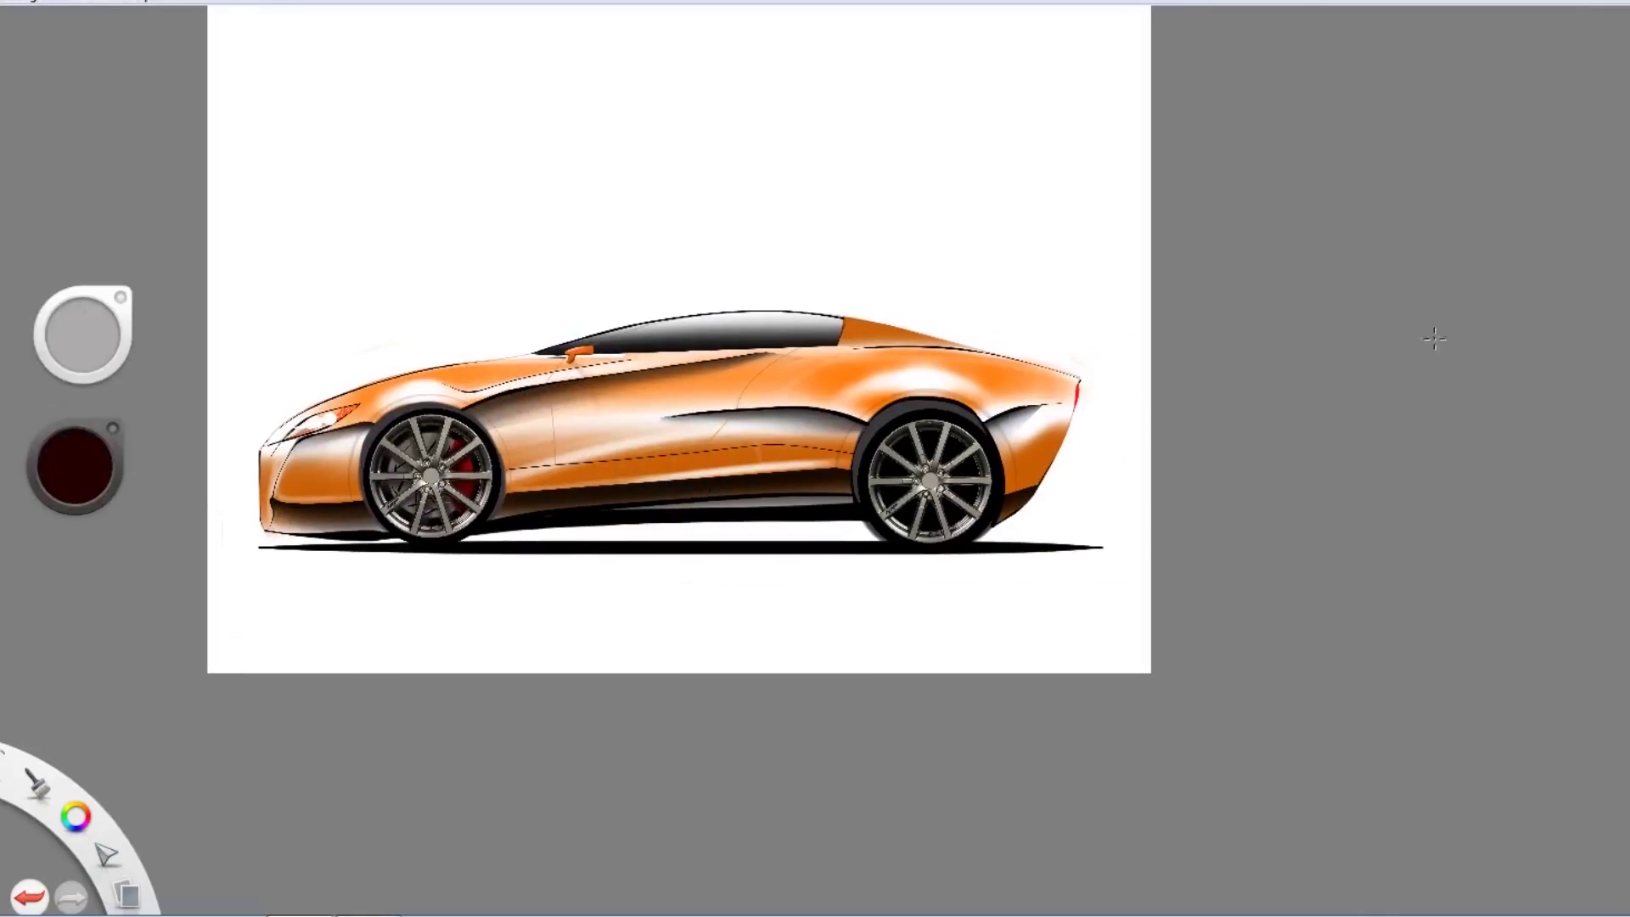
pyautogui.press('space')
pyautogui.scroll(5, 1066, 466)
pyautogui.press('Home')
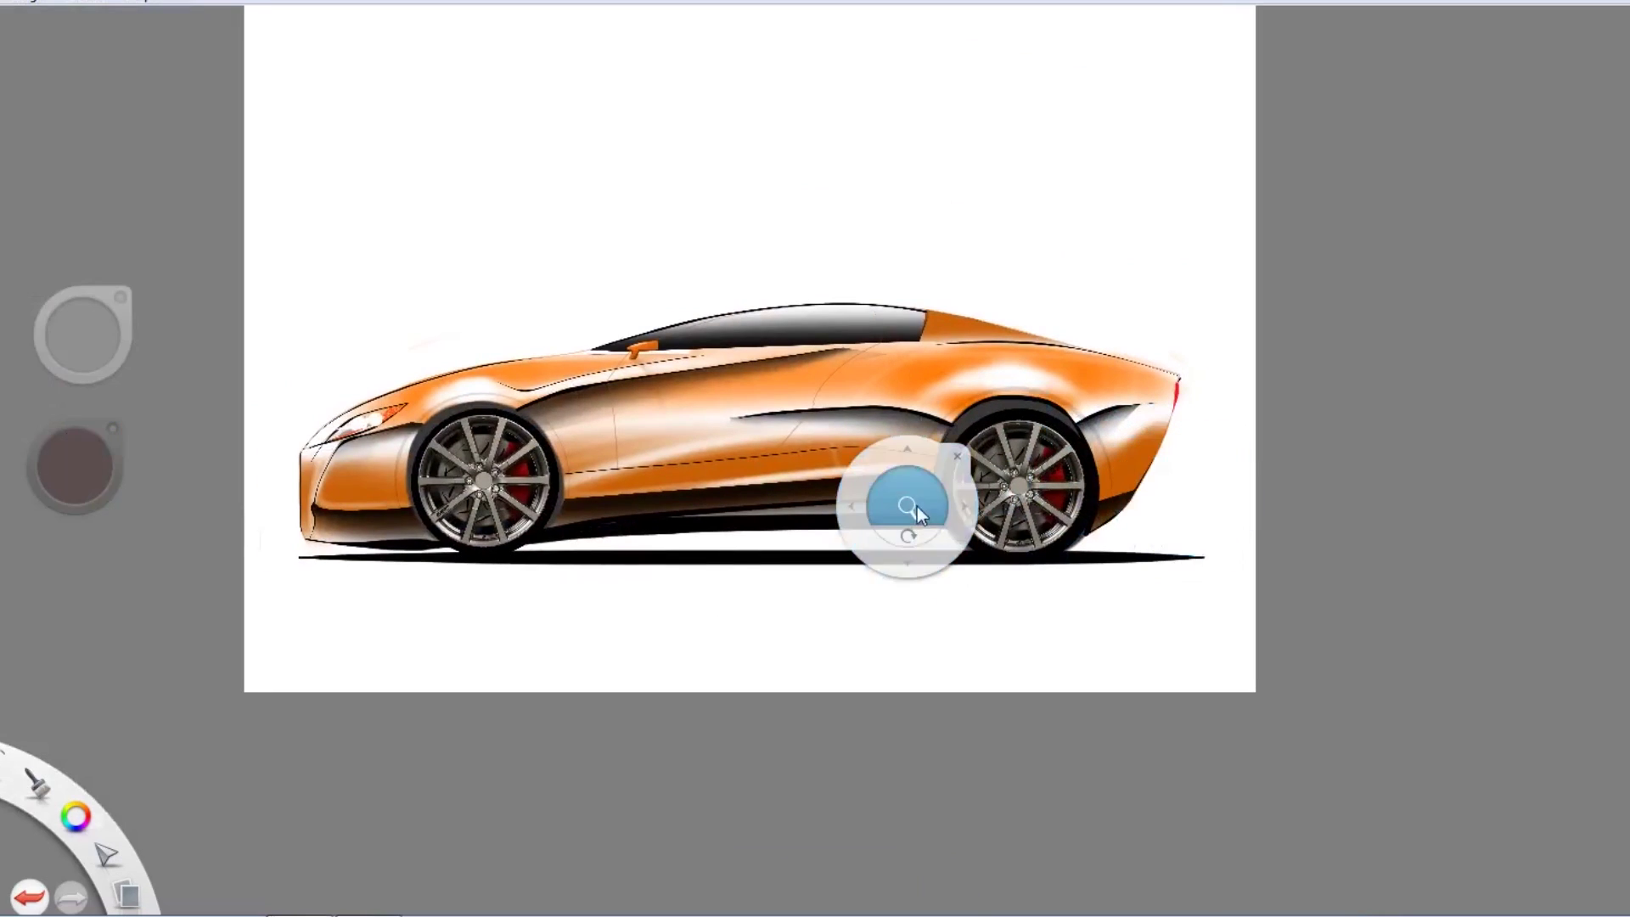
pyautogui.scroll(5, 744, 327)
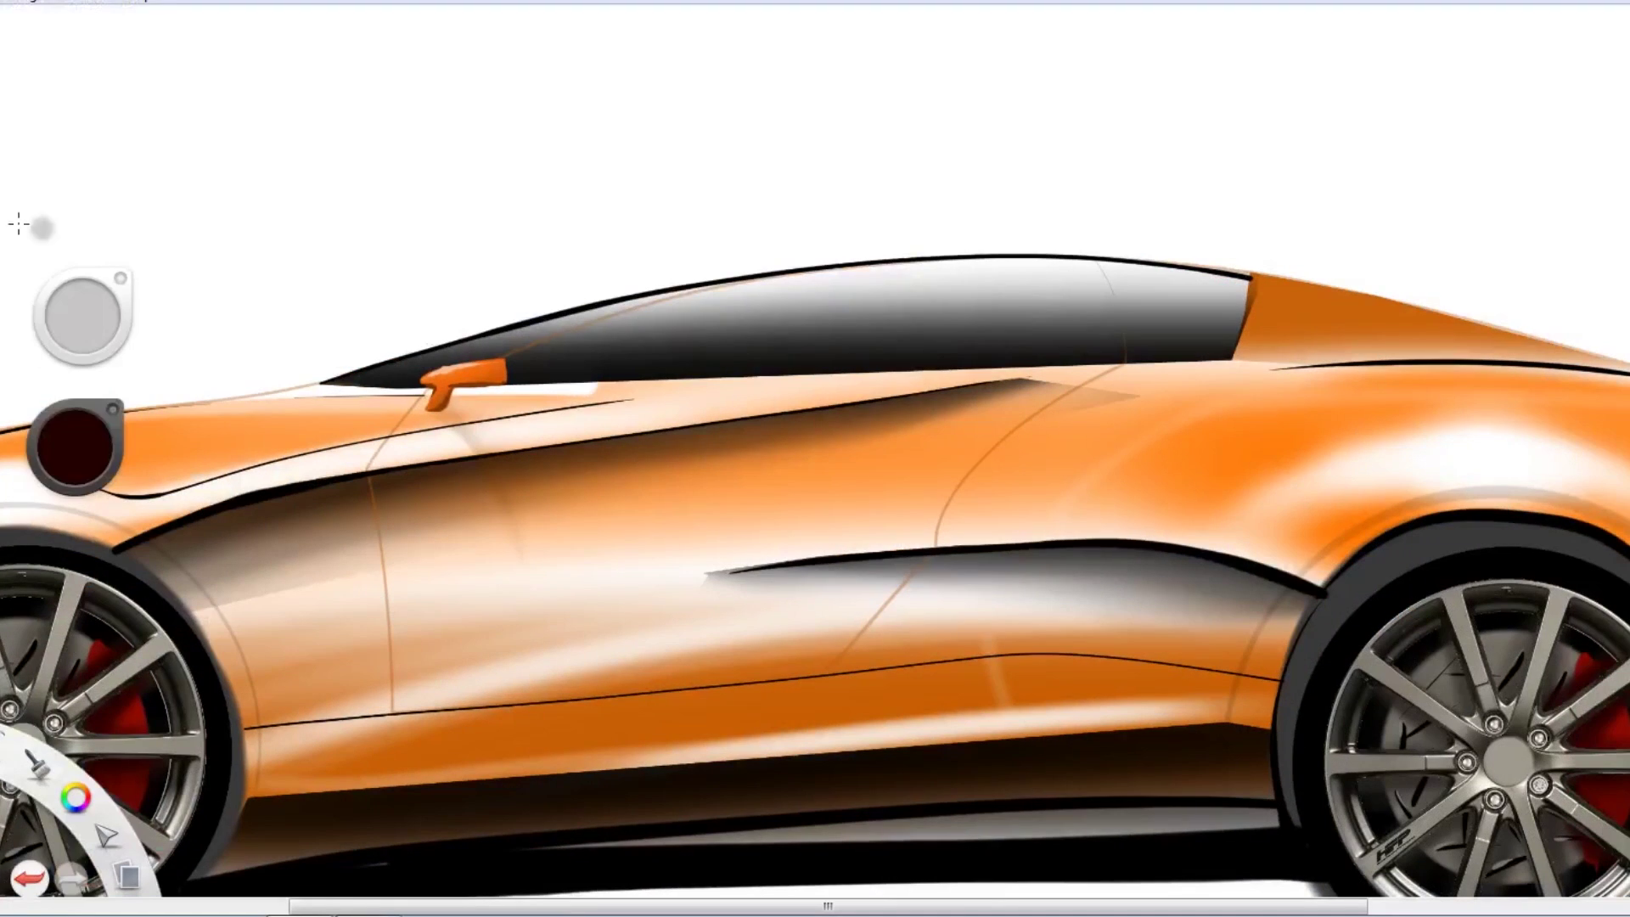
pyautogui.moveTo(1069, 348); pyautogui.dragTo(1049, 293)
pyautogui.moveTo(586, 365); pyautogui.dragTo(705, 327)
pyautogui.moveTo(781, 280); pyautogui.dragTo(1121, 271)
pyautogui.moveTo(1103, 276); pyautogui.dragTo(1134, 352)
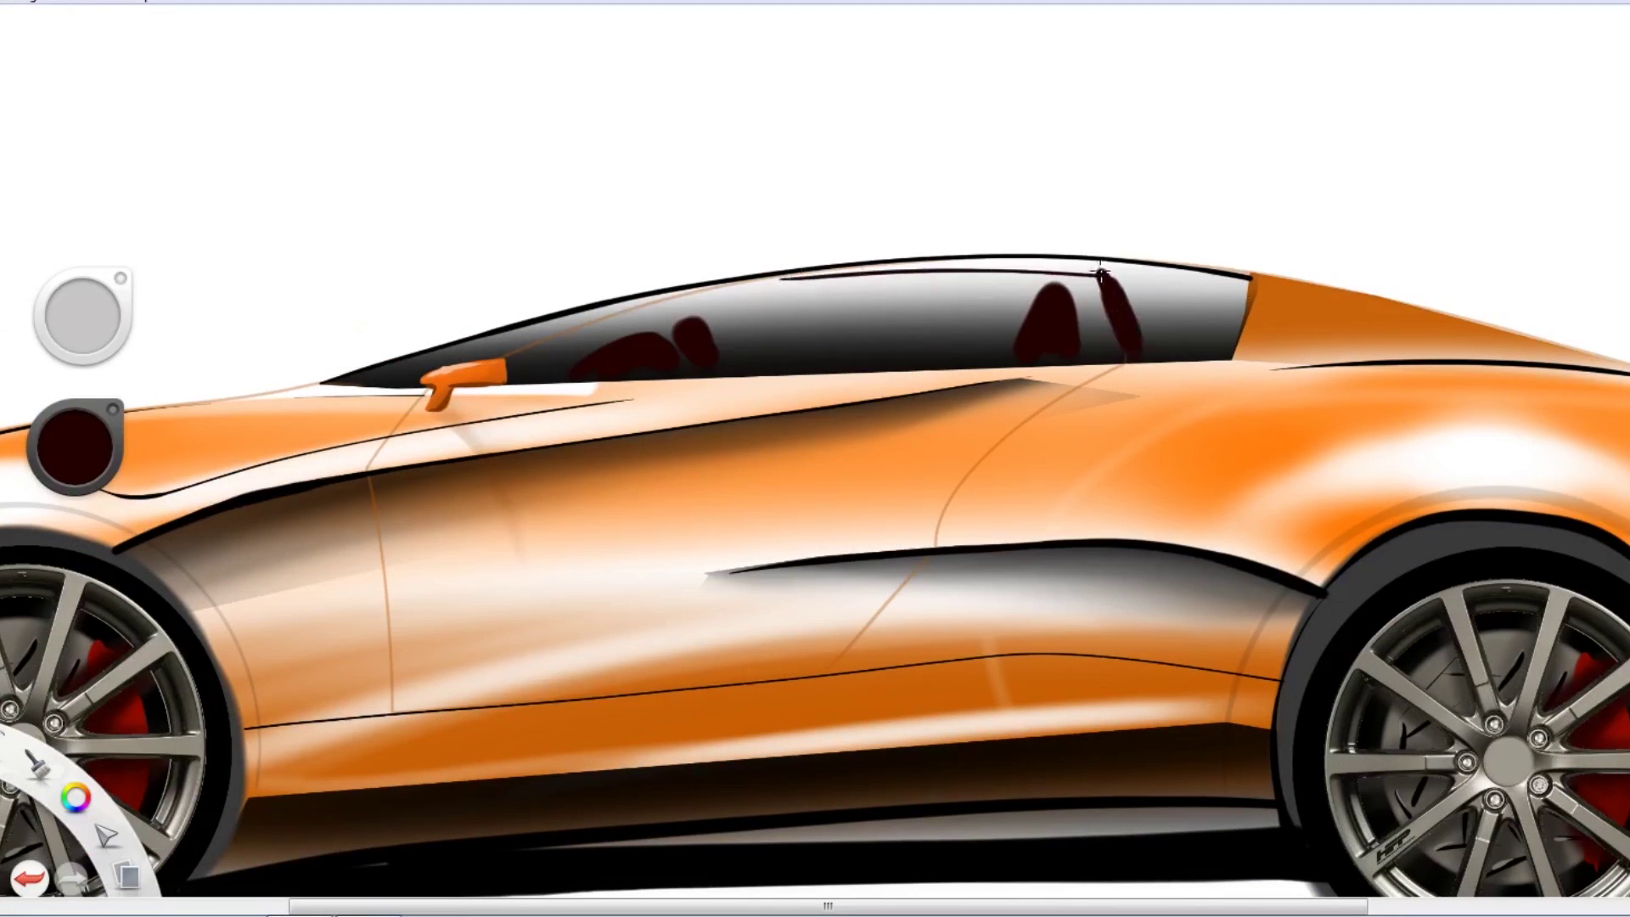
pyautogui.moveTo(730, 285); pyautogui.dragTo(1197, 284)
# Compare the window interior strokes with undo and redo, then fit the whole car in view
pyautogui.hotkey('ctrl', 'z')
pyautogui.hotkey('ctrl', 'y')
pyautogui.hotkey('ctrl', 'z')
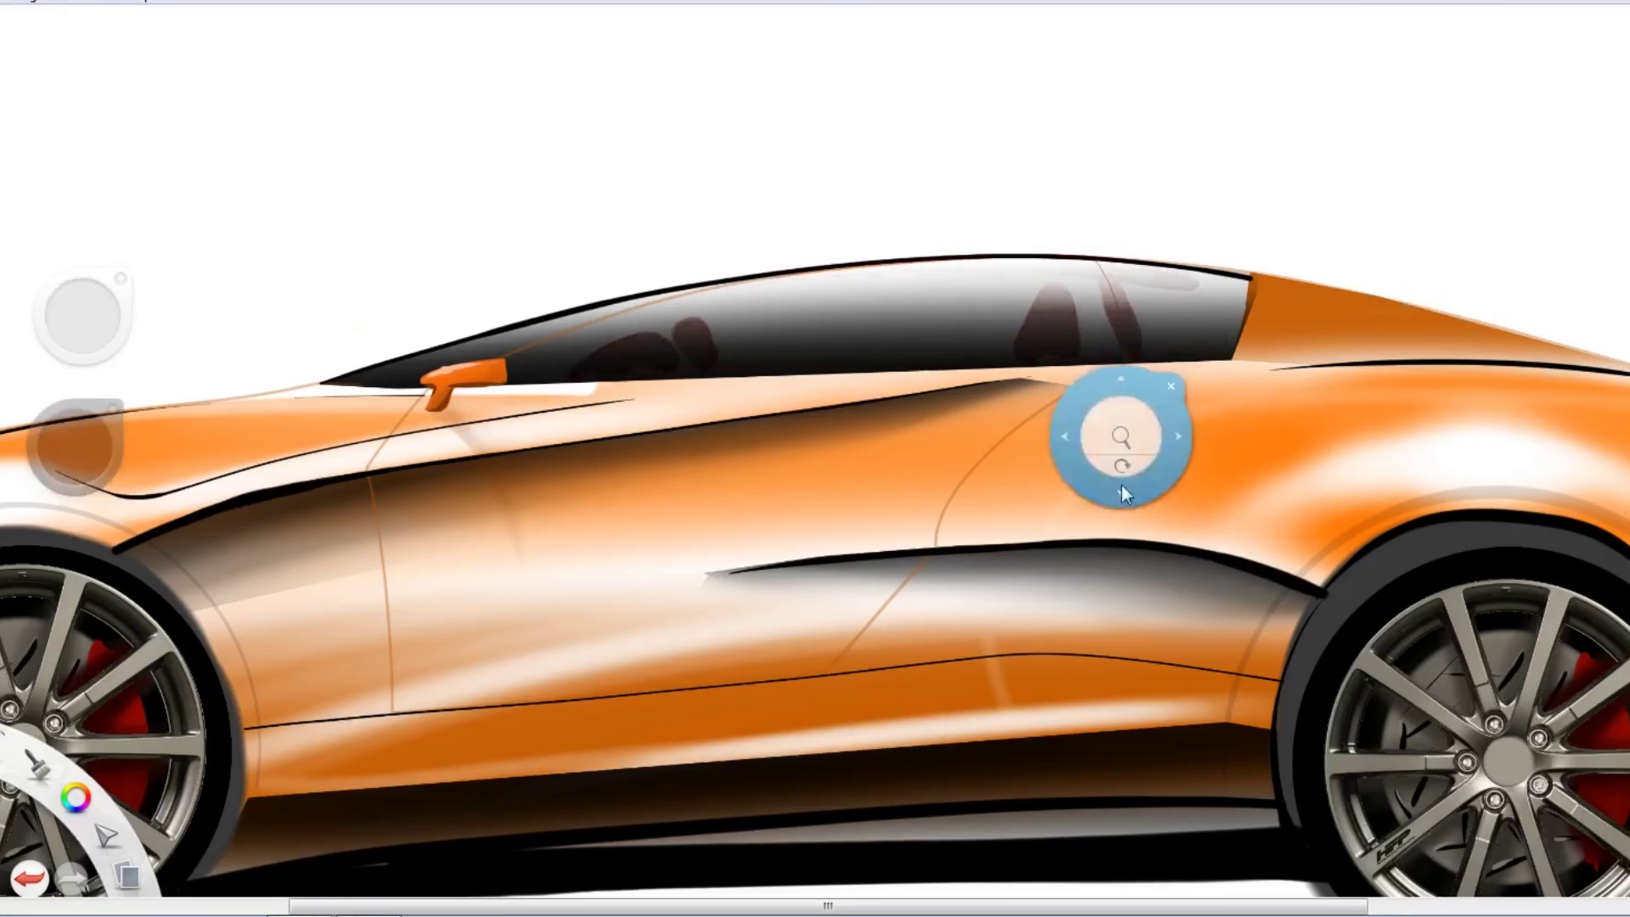
pyautogui.press('Home')
pyautogui.scroll(-2, 857, 714)
# Lasso the door scoop and fill it with a black-to-light gradient
pyautogui.moveTo(989, 378); pyautogui.dragTo(710, 604)
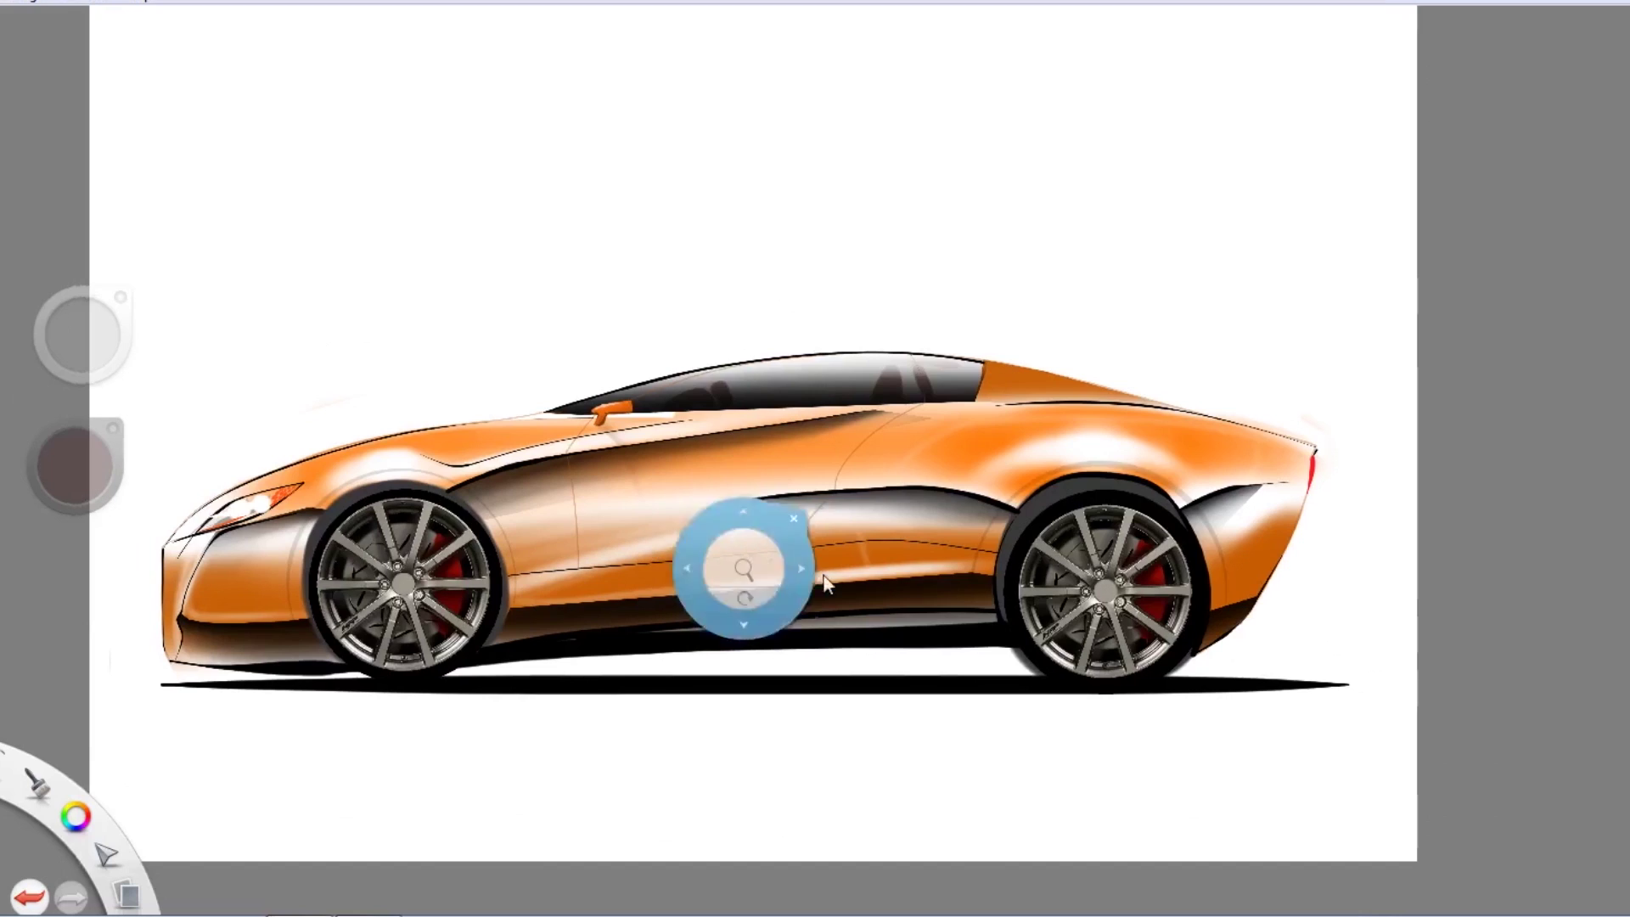
pyautogui.moveTo(818, 575); pyautogui.dragTo(1061, 343)
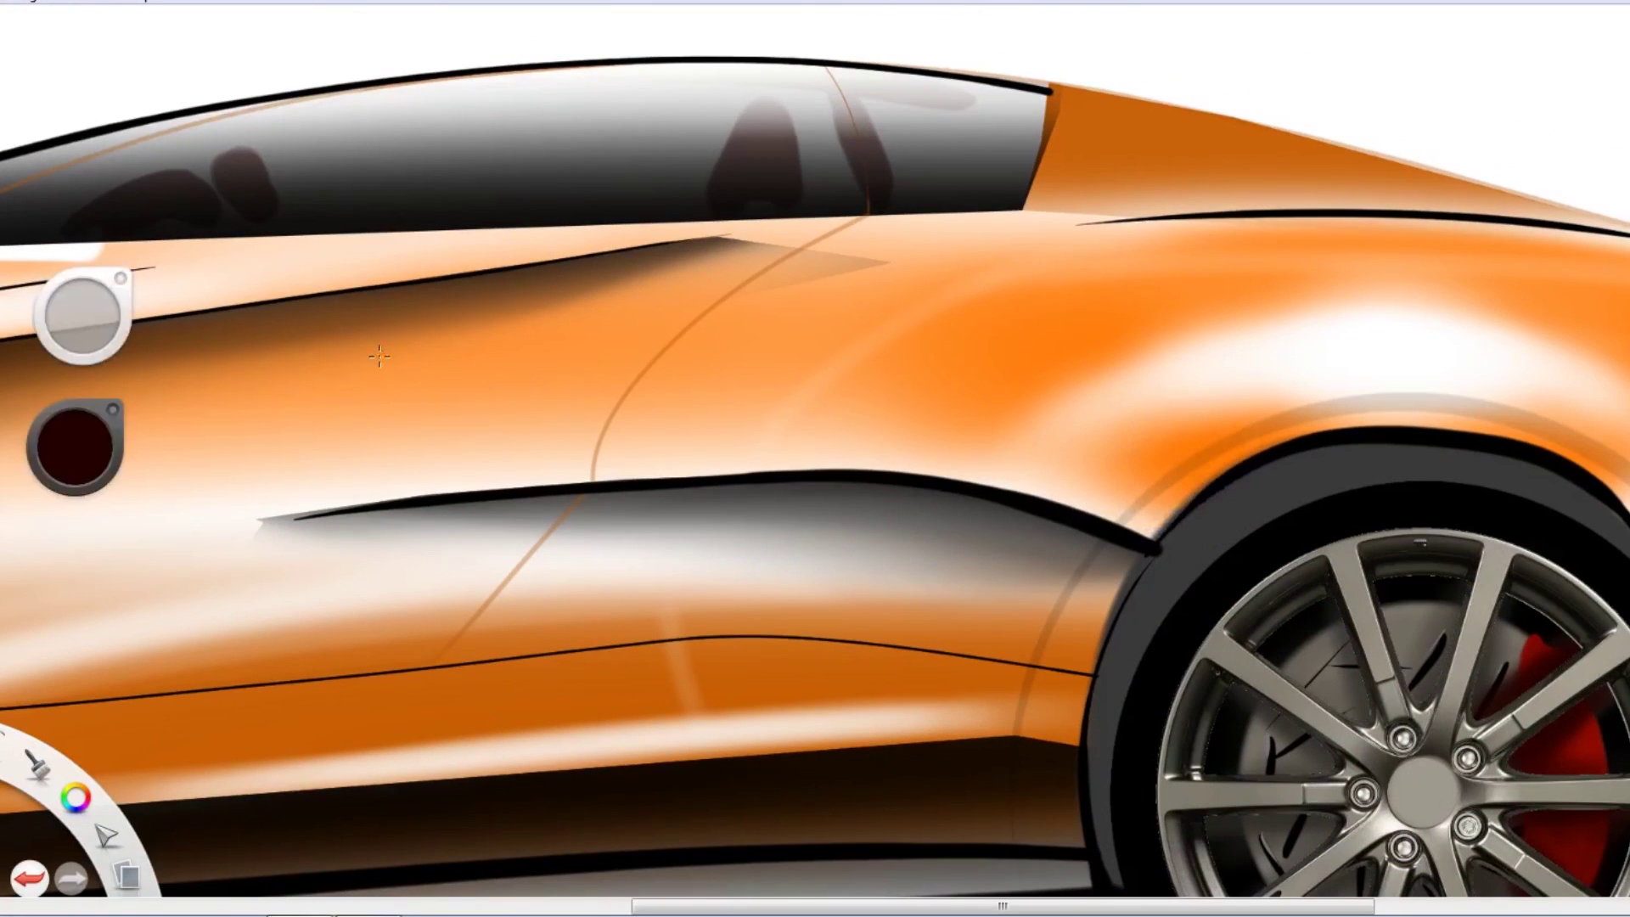
pyautogui.moveTo(322, 514)
pyautogui.mouseDown()
pyautogui.moveTo(637, 491)
pyautogui.moveTo(1091, 666)
pyautogui.mouseUp()
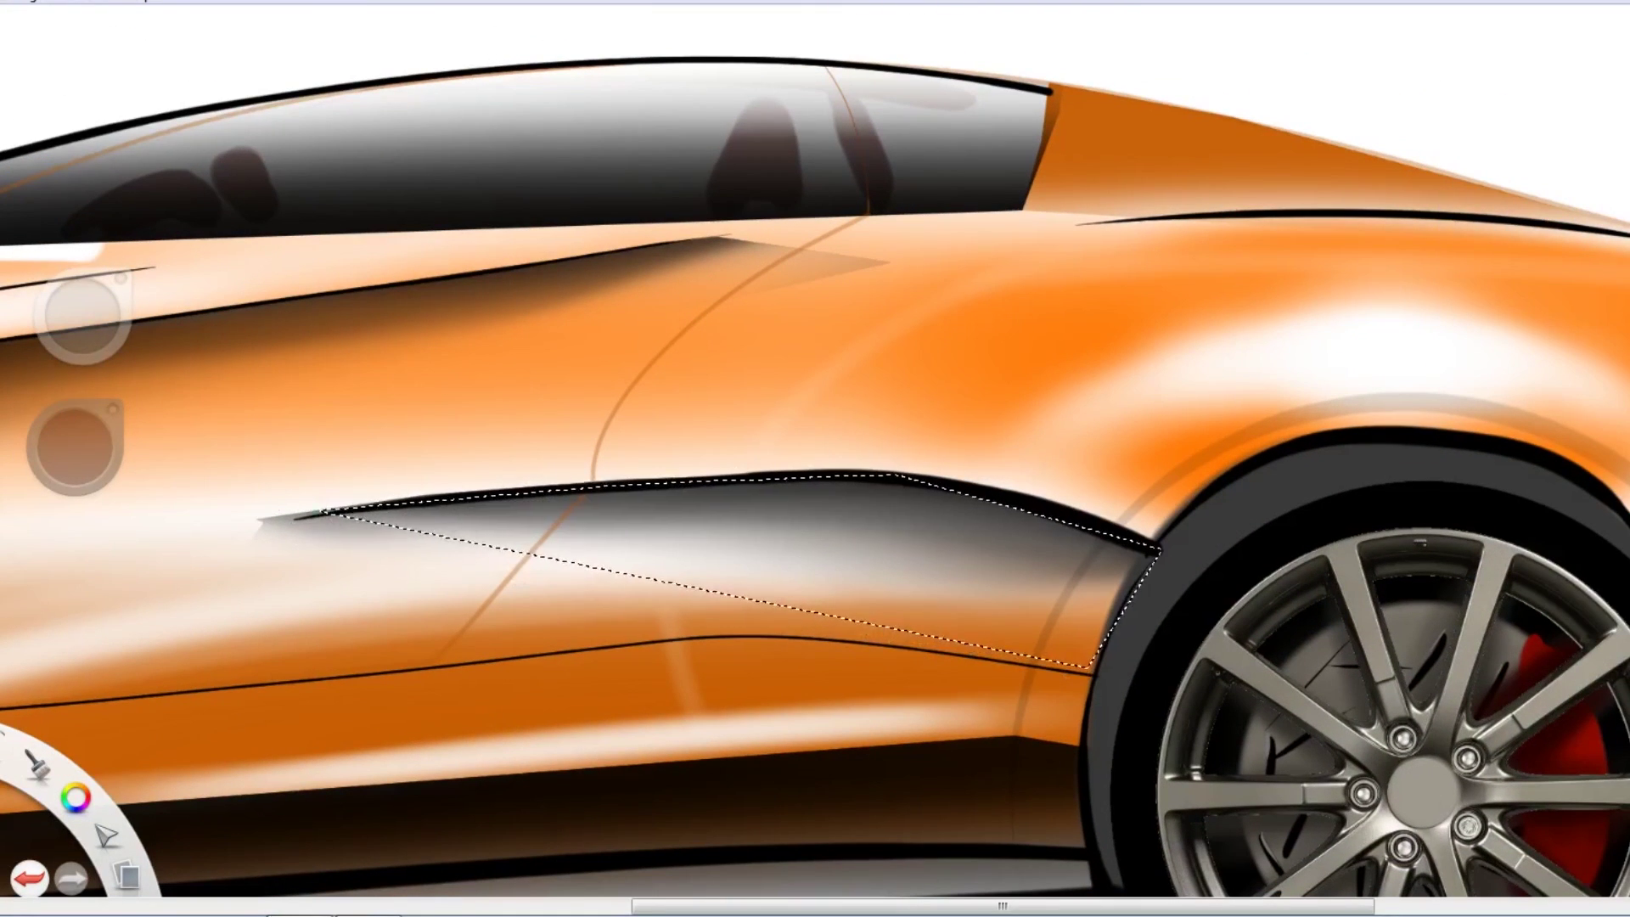
pyautogui.click(286, 528)
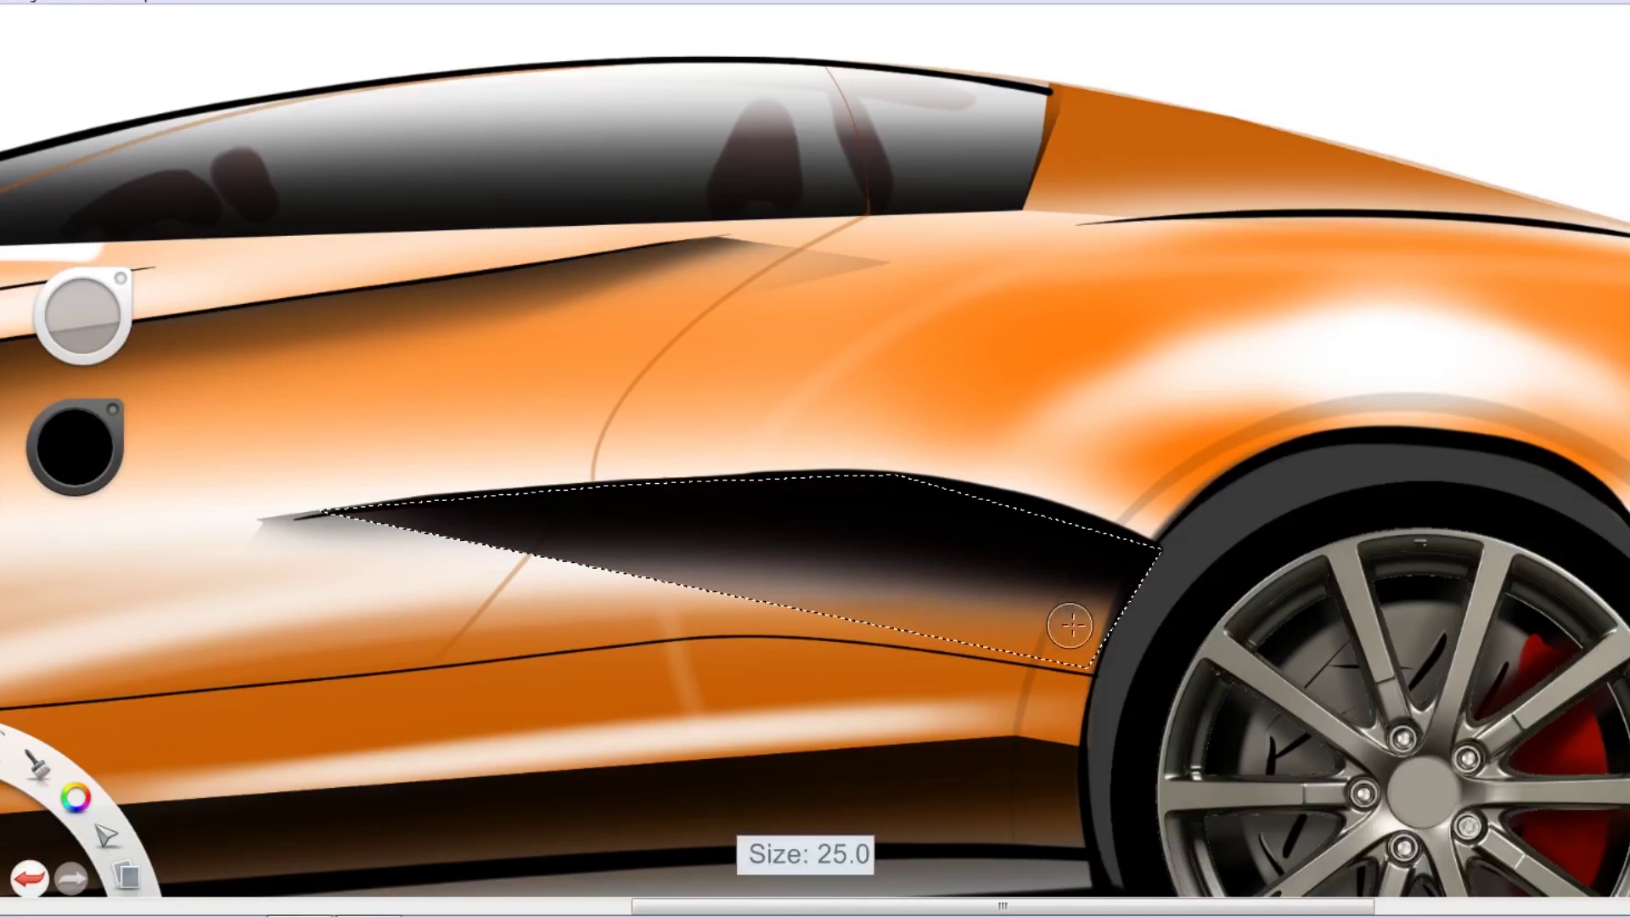
pyautogui.moveTo(285, 528)
pyautogui.mouseDown()
pyautogui.moveTo(371, 540)
pyautogui.moveTo(854, 491)
pyautogui.mouseUp()
# Lasso the area ahead of the front wheel arch and airbrush dark shading inside
pyautogui.scroll(3, 854, 491)
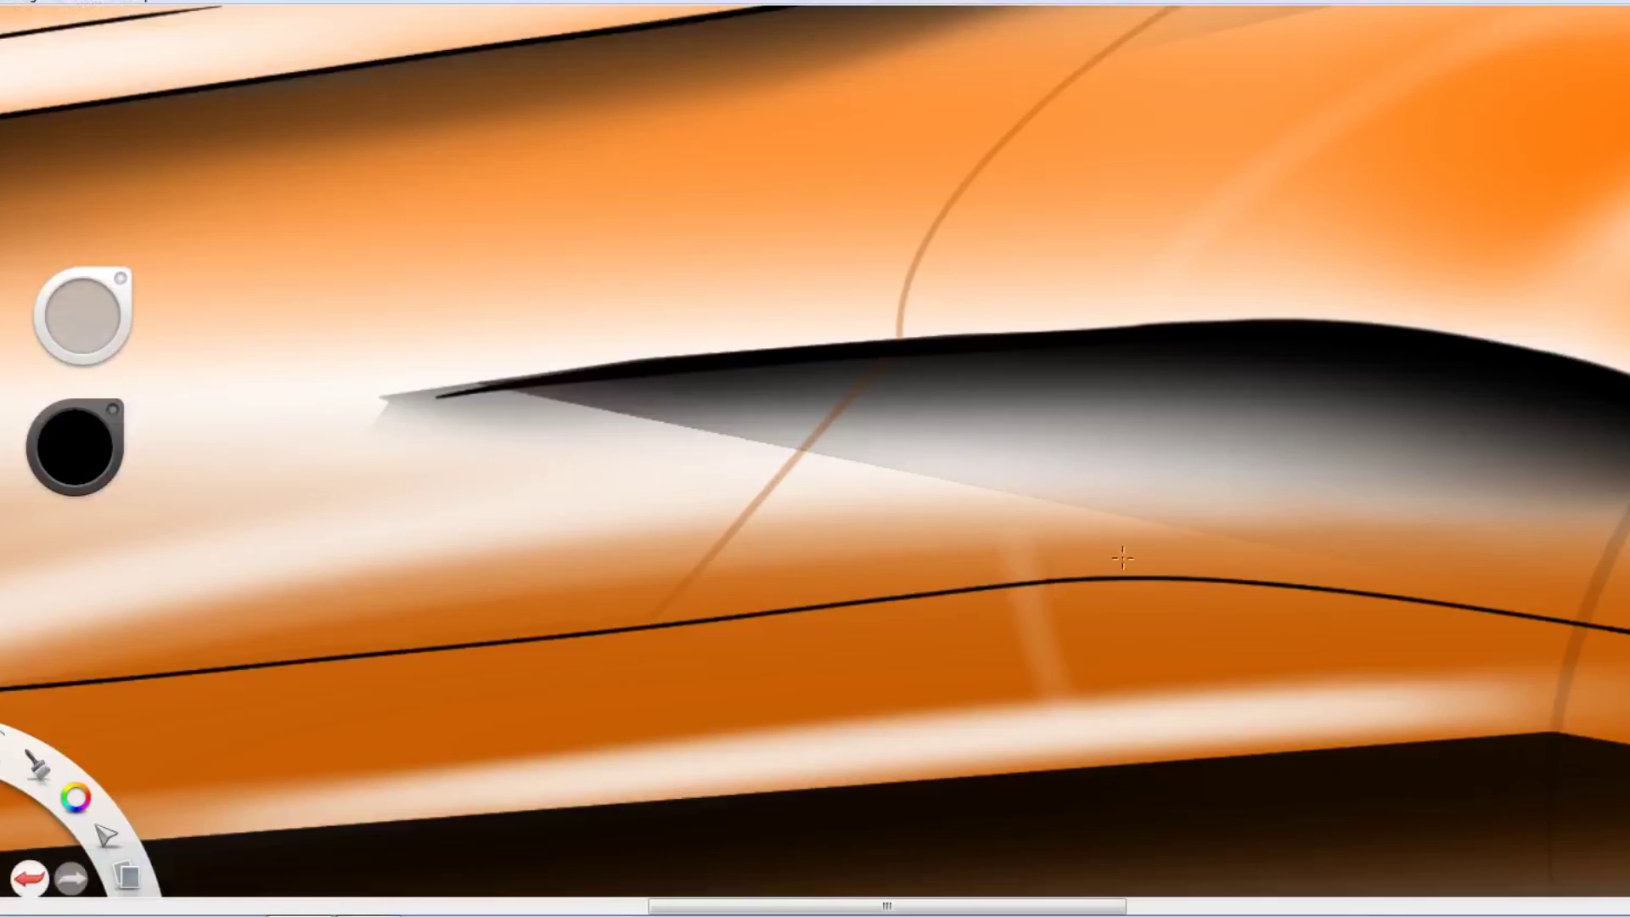
pyautogui.scroll(-3, 679, 496)
pyautogui.scroll(-3, 801, 582)
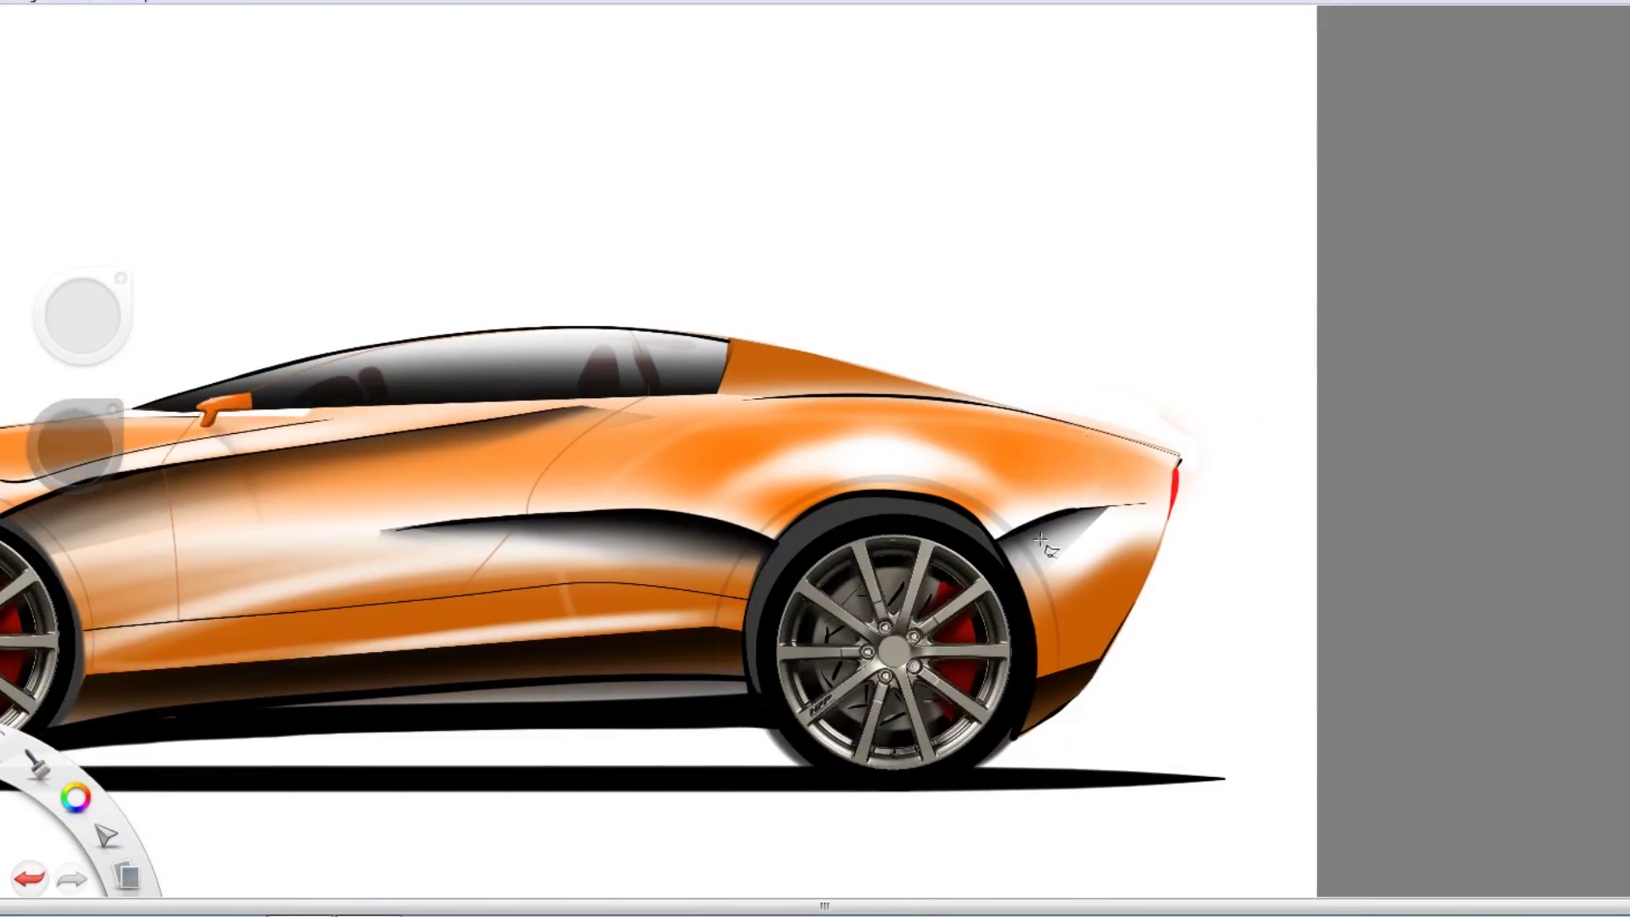
pyautogui.scroll(5, 1061, 533)
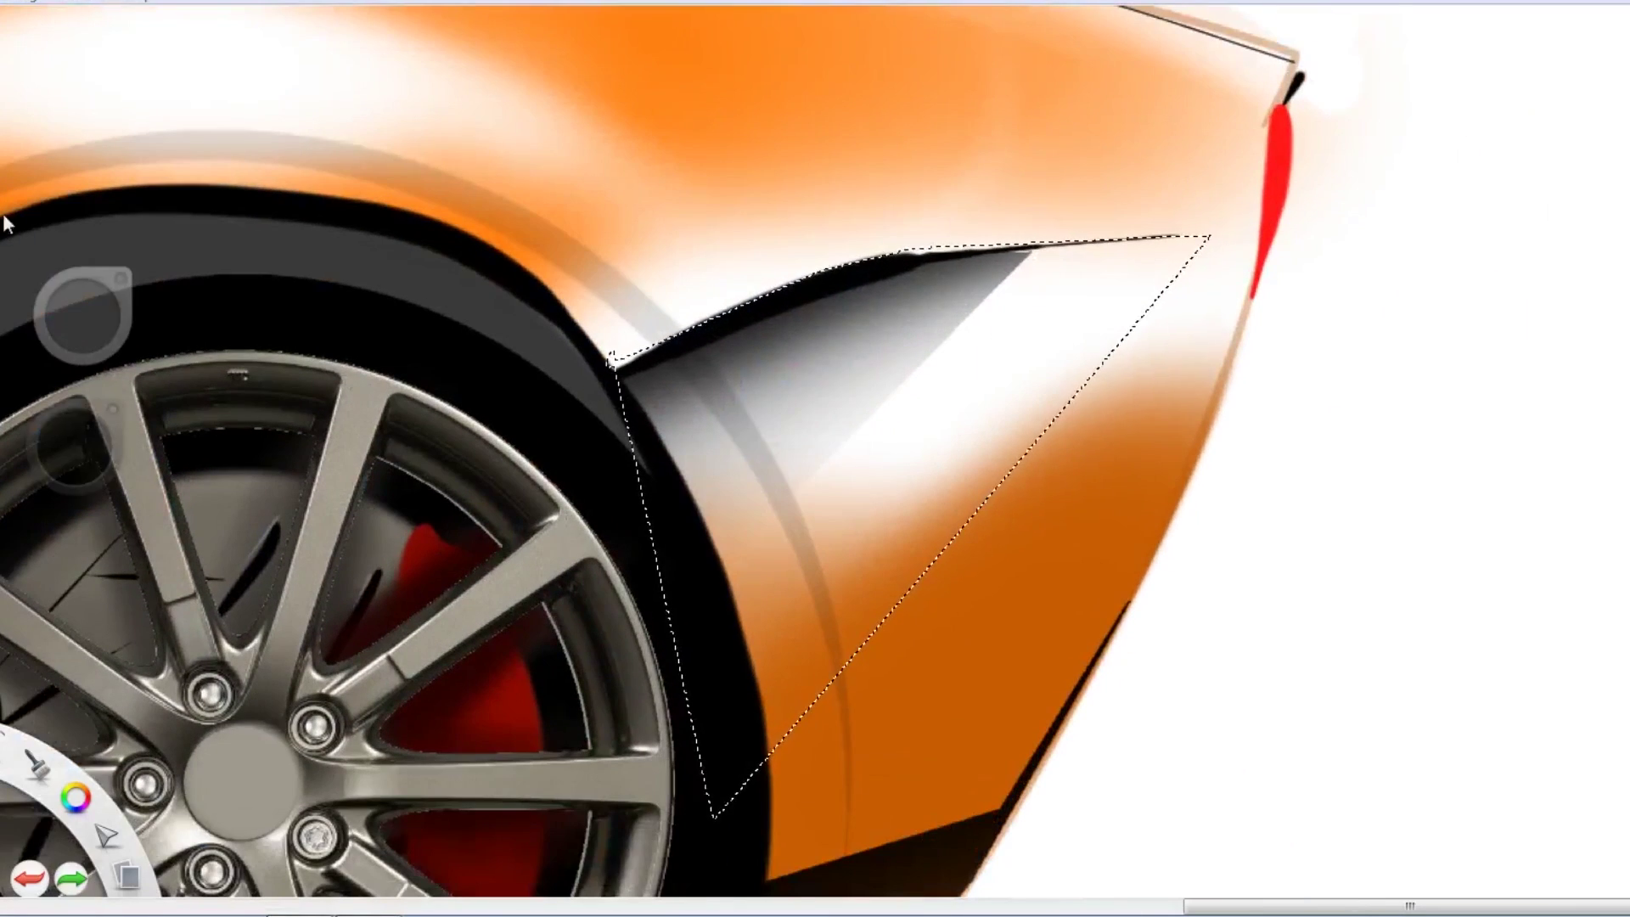
pyautogui.scroll(-3, 667, 565)
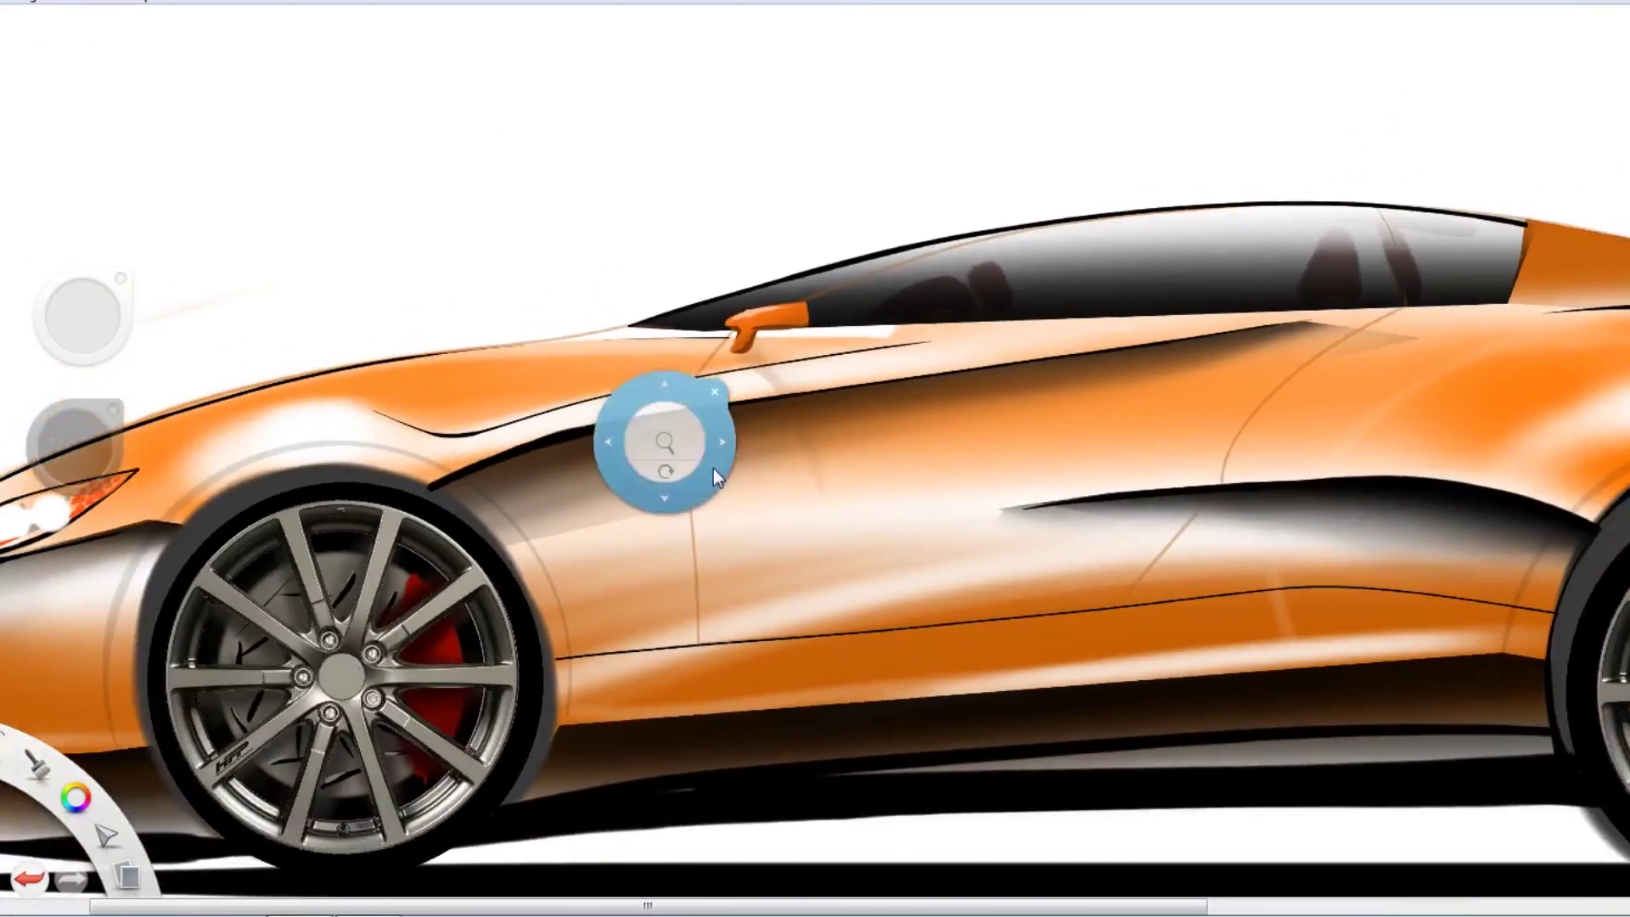
pyautogui.moveTo(428, 483)
pyautogui.mouseDown()
pyautogui.moveTo(440, 495)
pyautogui.moveTo(1233, 294)
pyautogui.mouseUp()
pyautogui.scroll(-5, 1006, 511)
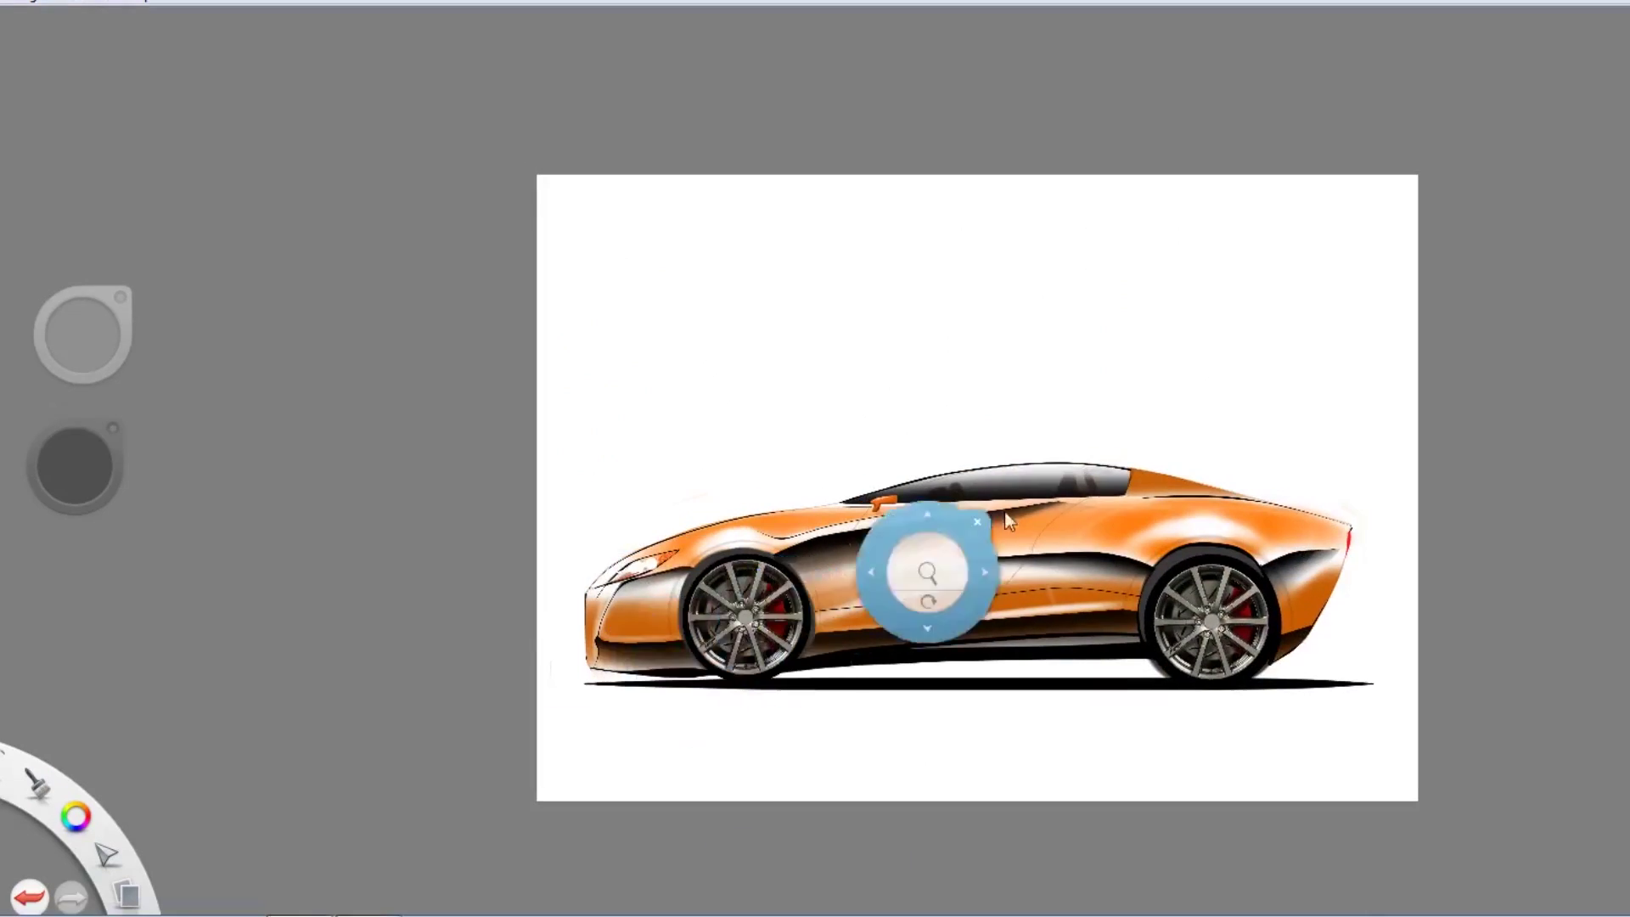
pyautogui.scroll(5, 693, 535)
pyautogui.moveTo(508, 600)
pyautogui.mouseDown()
pyautogui.moveTo(697, 550)
pyautogui.moveTo(515, 628)
pyautogui.mouseUp()
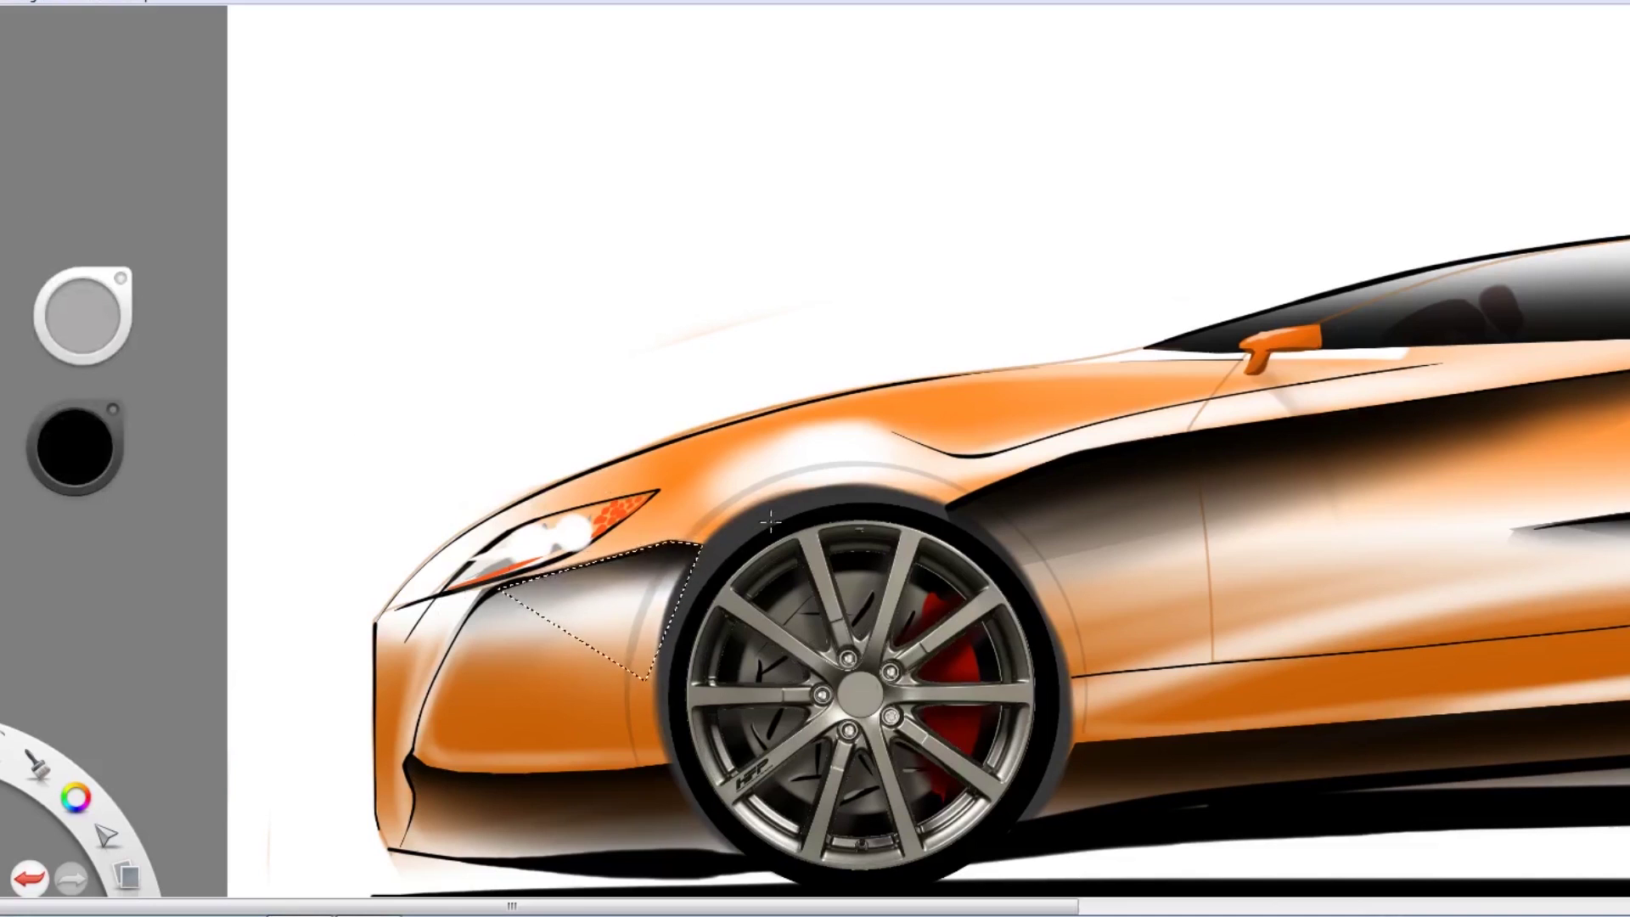
# Sample the body's orange and draw a straight orange stroke along the door
pyautogui.scroll(-5, 823, 579)
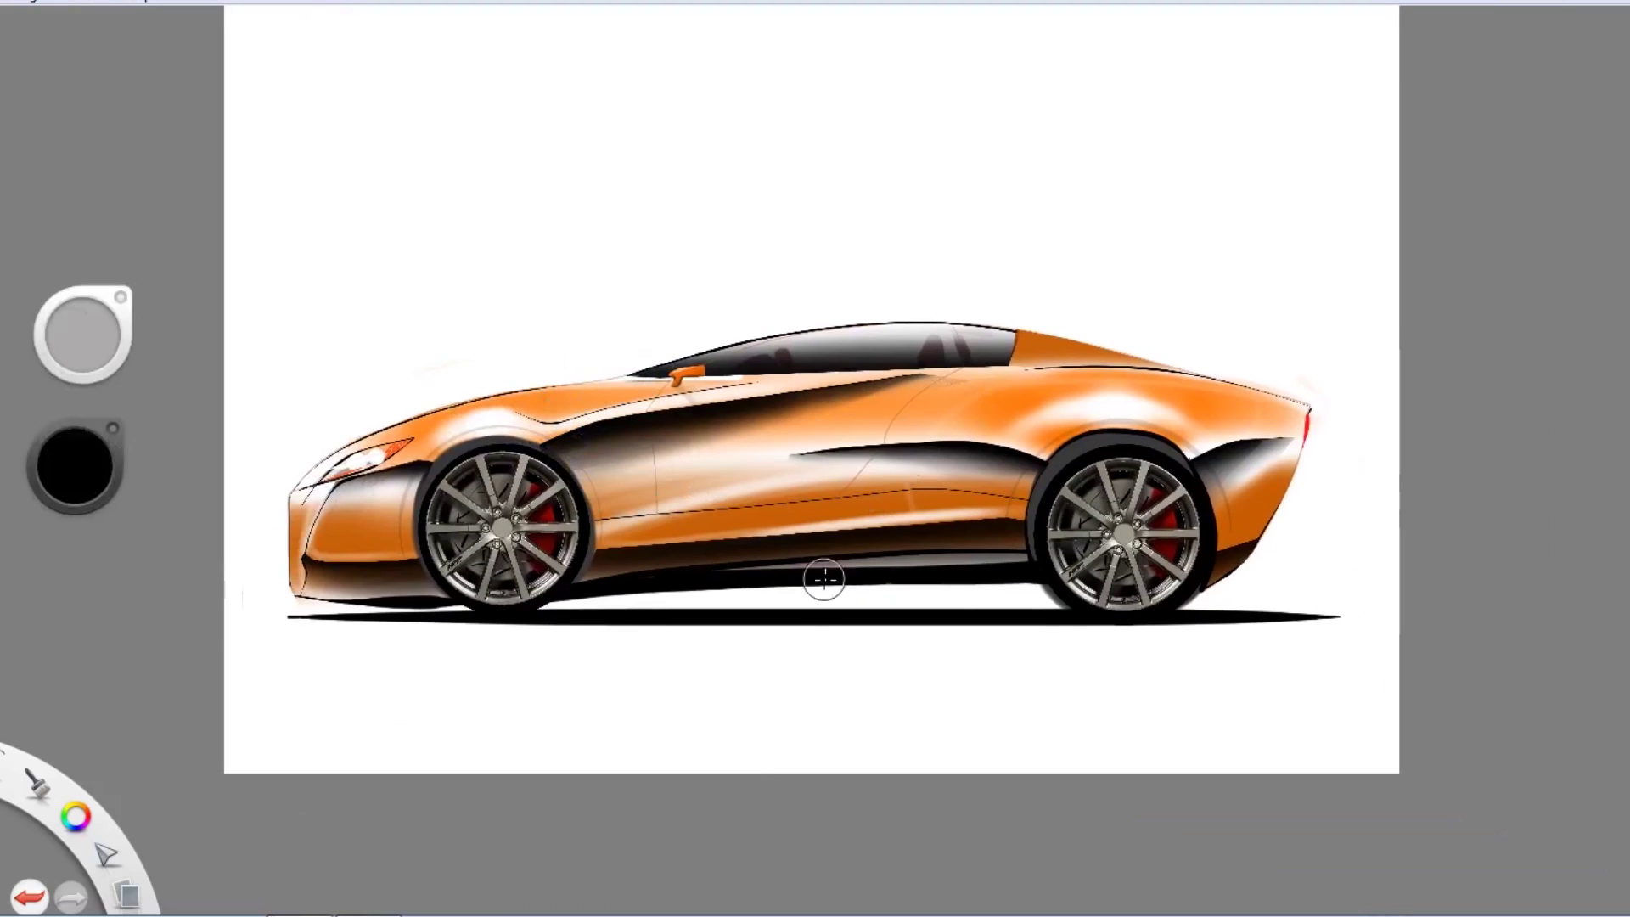
pyautogui.scroll(5, 969, 535)
pyautogui.keyDown('alt'); pyautogui.click(705, 428); pyautogui.keyUp('alt')
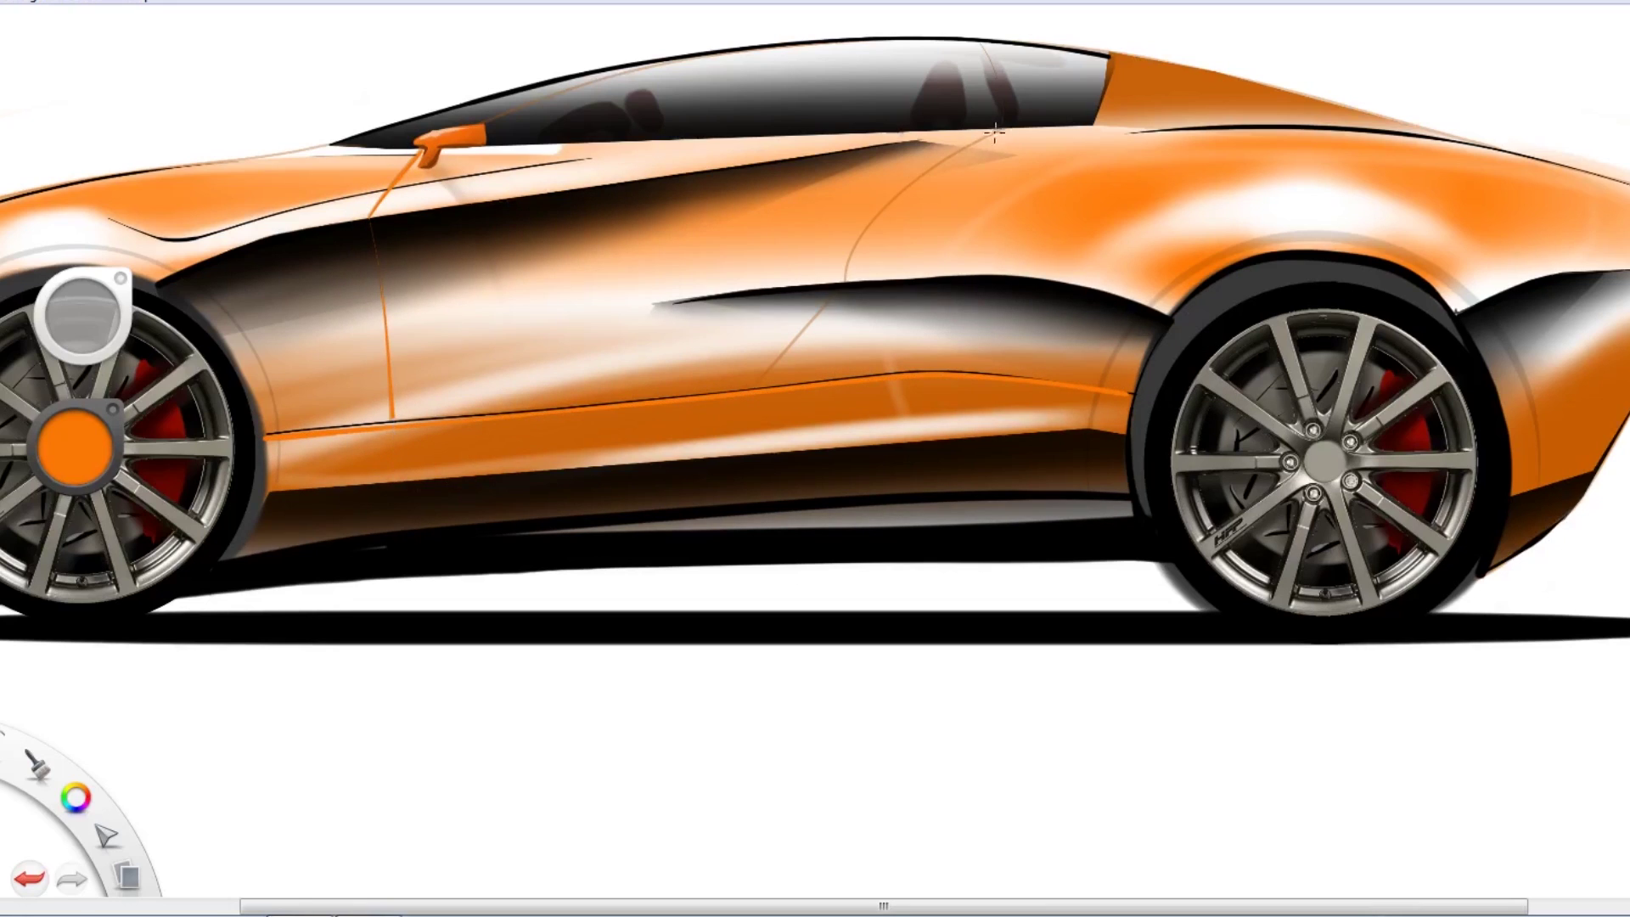
pyautogui.click(764, 384)
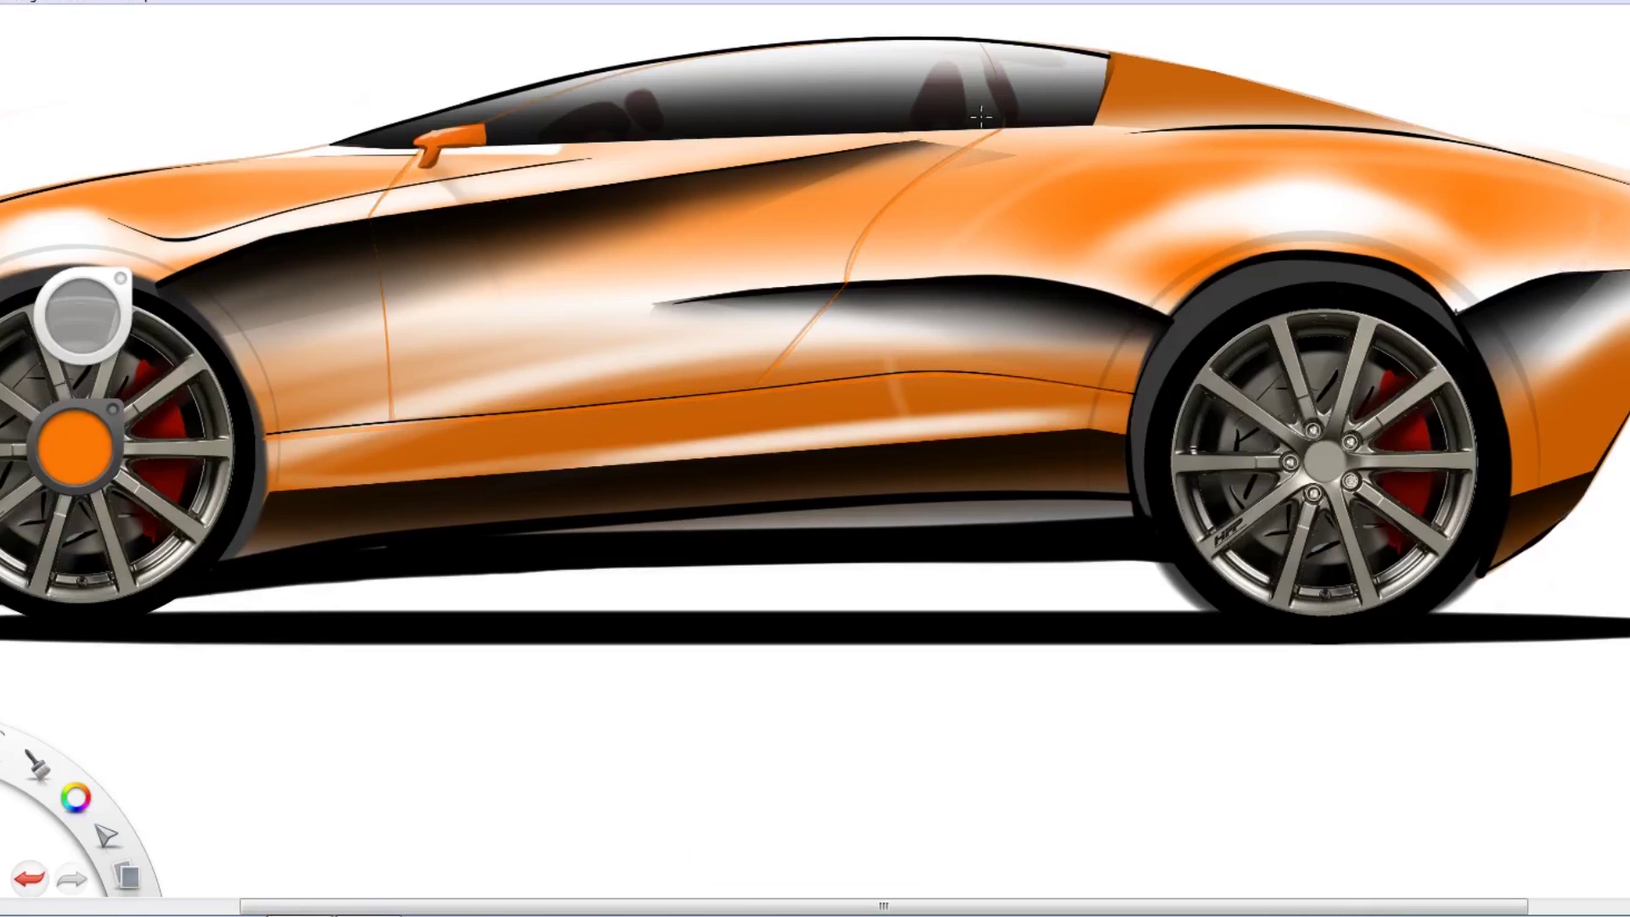
# Airbrush soft orange strokes over the rear fender highlight
pyautogui.hscroll(-5, 981, 116)
pyautogui.hscroll(-3, 338, 384)
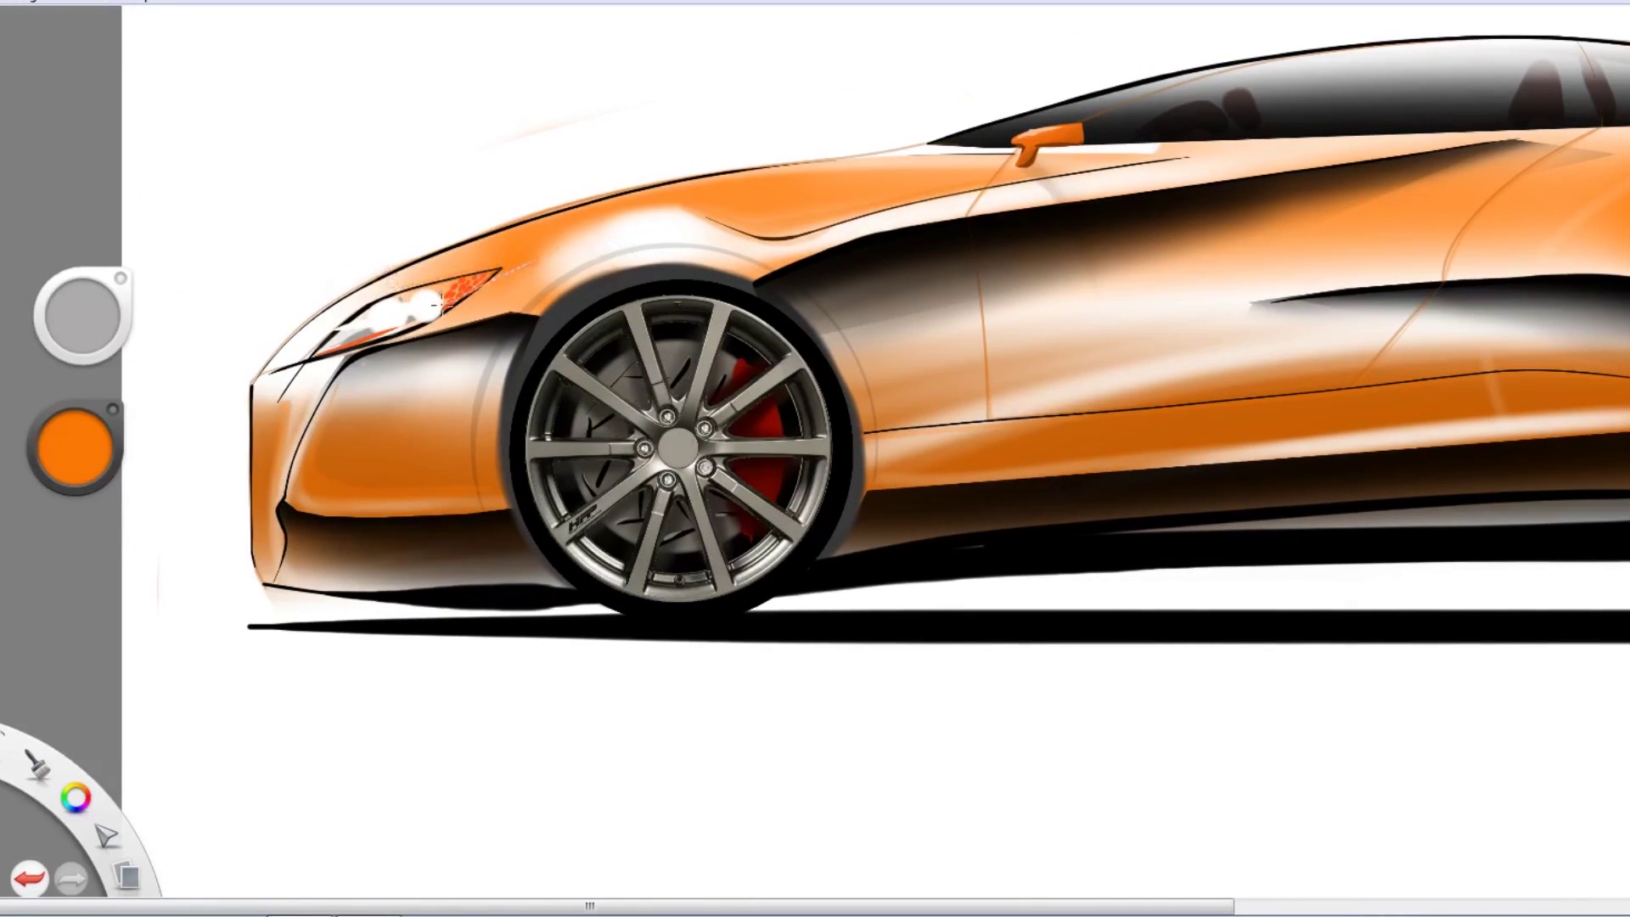
pyautogui.scroll(-2, 437, 304)
pyautogui.scroll(2, 1135, 295)
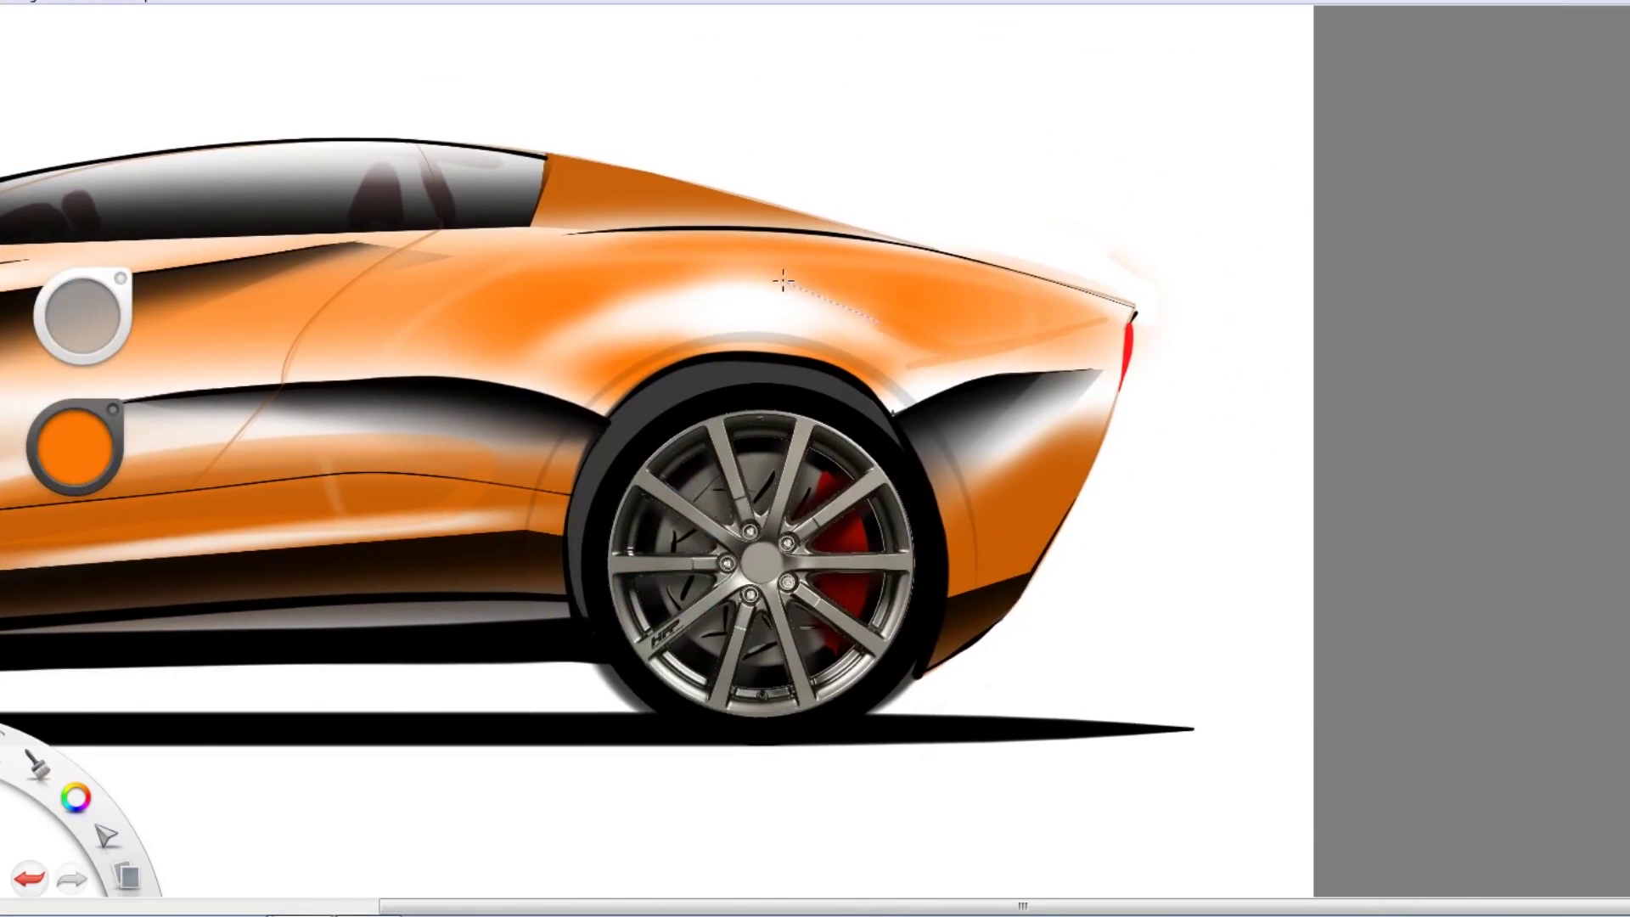
pyautogui.moveTo(783, 281); pyautogui.dragTo(544, 344)
pyautogui.moveTo(382, 344); pyautogui.dragTo(1036, 246)
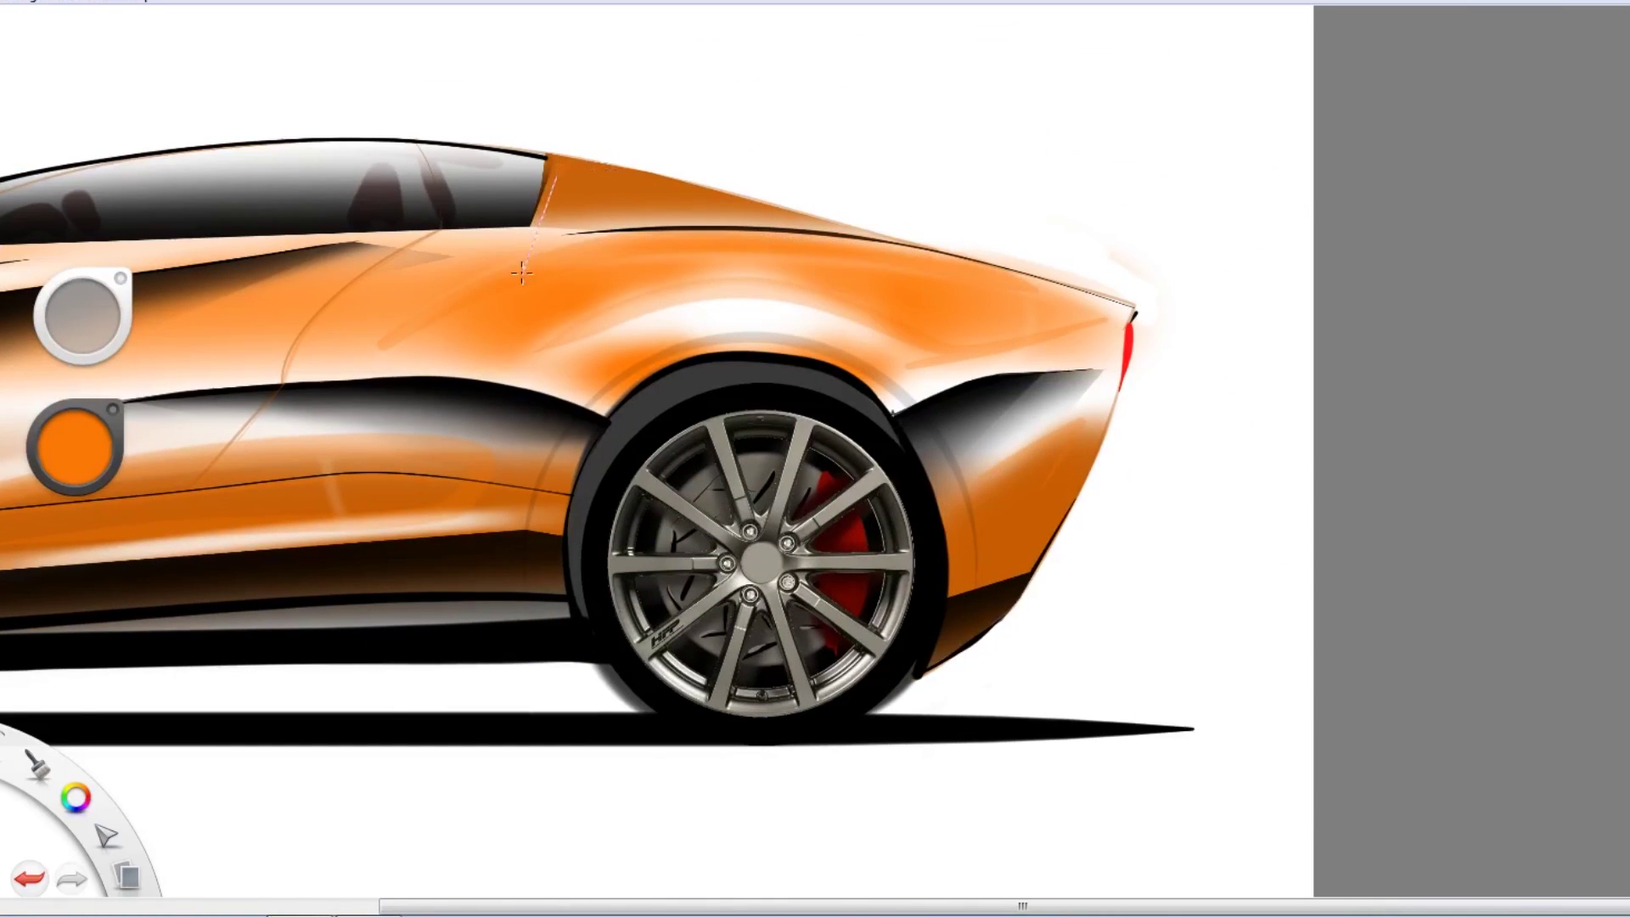
pyautogui.scroll(-5, 462, 560)
pyautogui.scroll(3, 727, 424)
# Undo the faint stroke on the hub cap and draw a white AH logo there
pyautogui.scroll(-3, 695, 371)
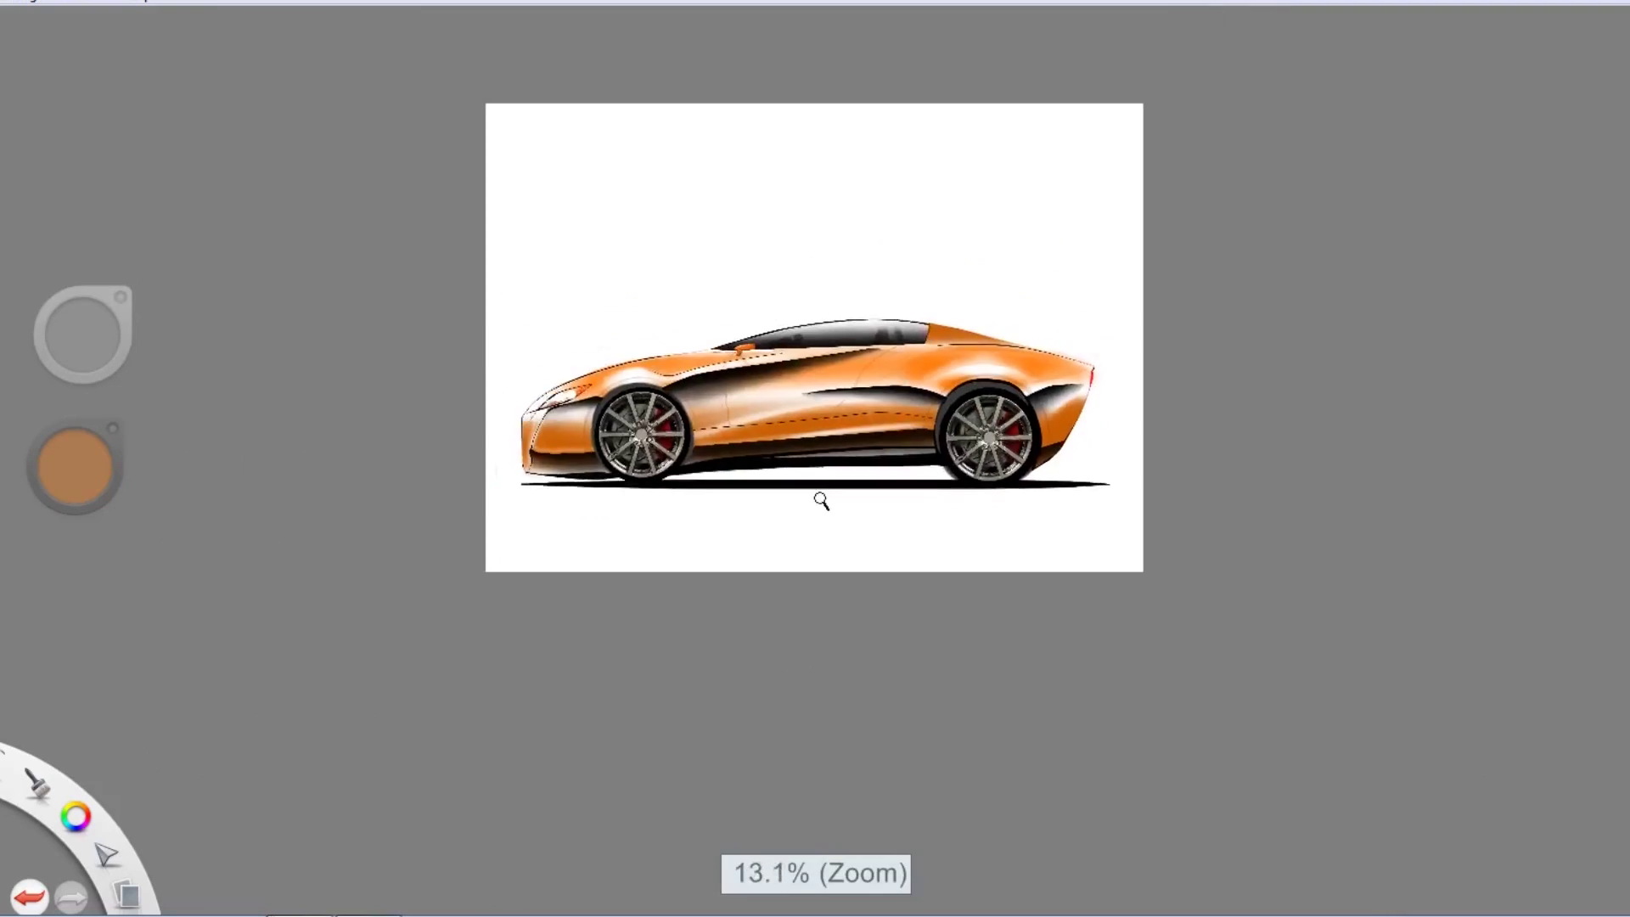
pyautogui.scroll(5, 822, 502)
pyautogui.scroll(5, 374, 564)
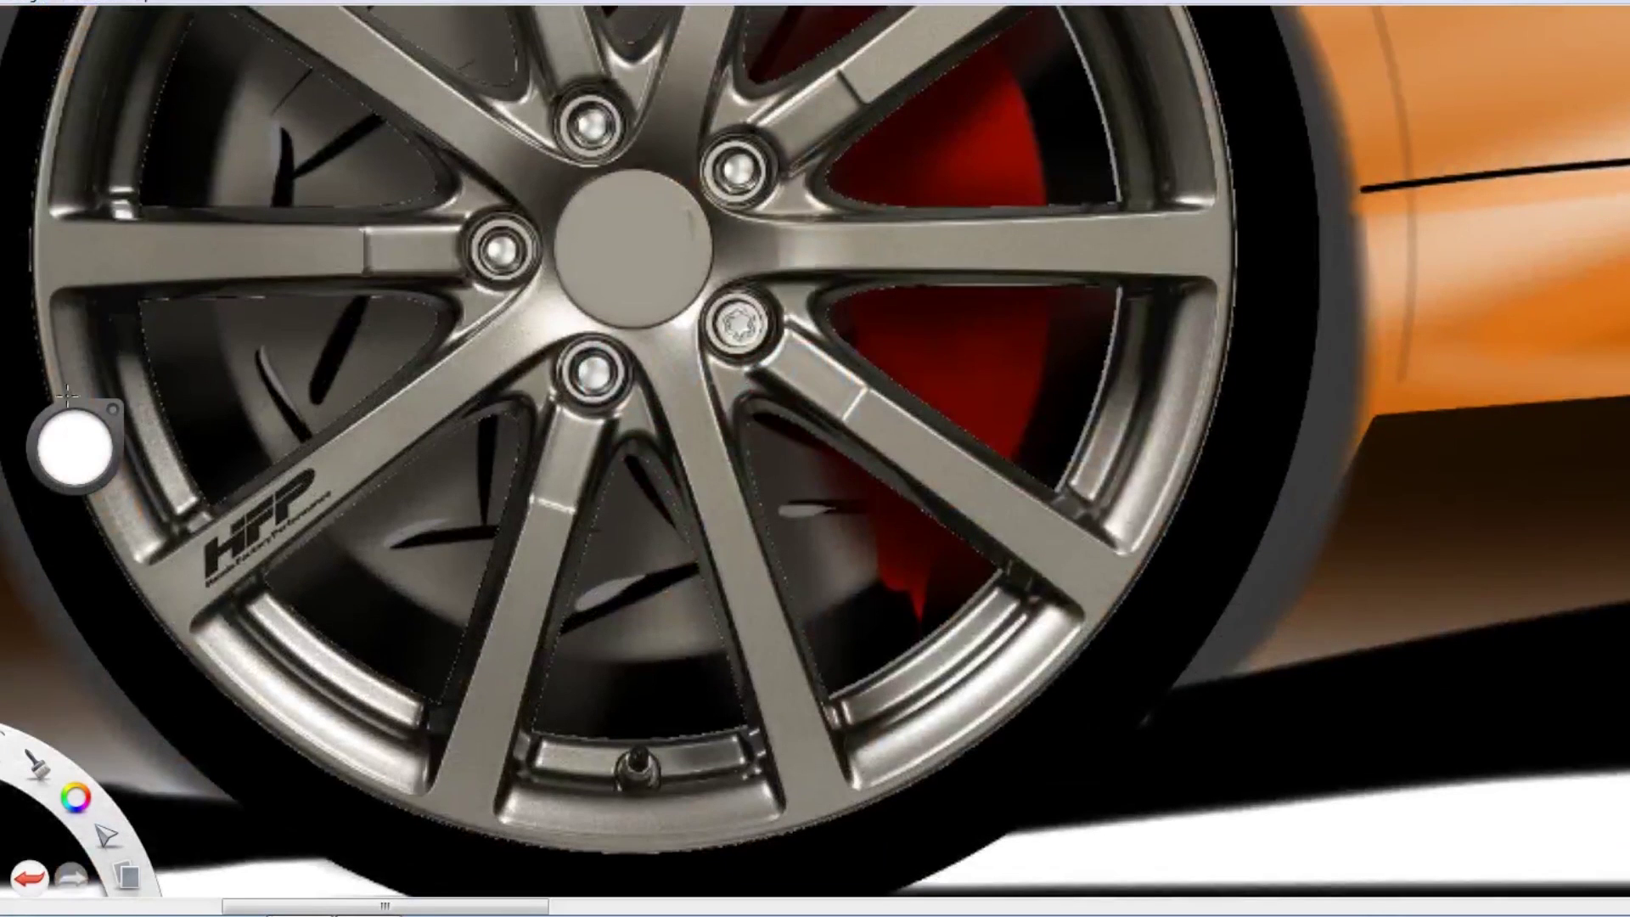
pyautogui.hotkey('ctrl', 'z')
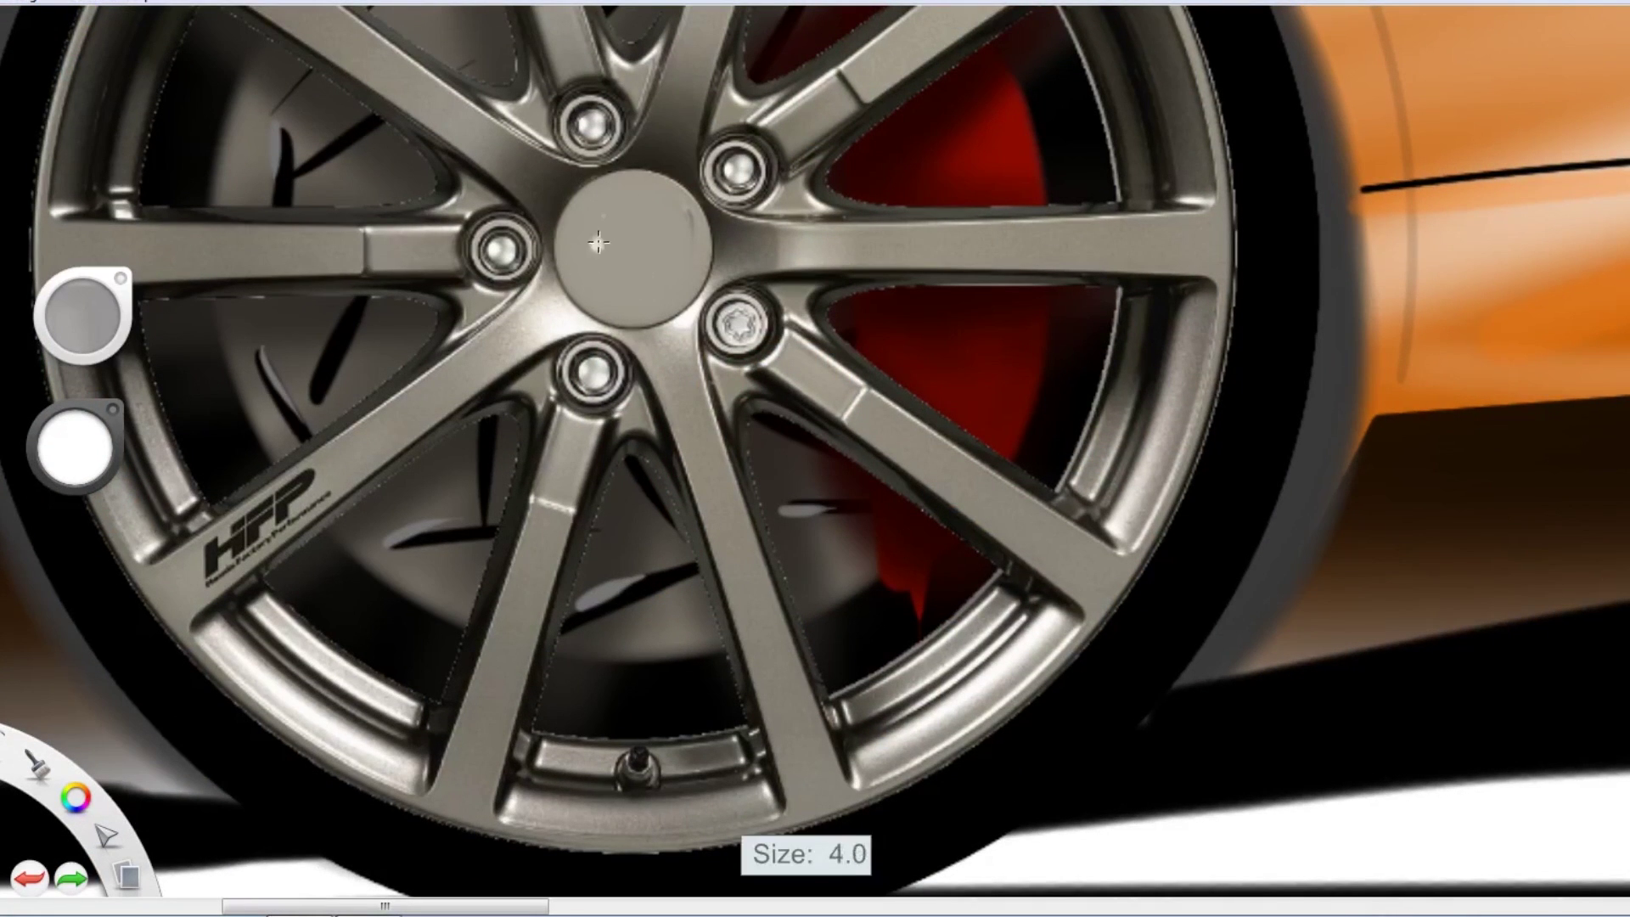
pyautogui.moveTo(599, 242)
pyautogui.mouseDown()
pyautogui.moveTo(628, 191)
pyautogui.moveTo(671, 322)
pyautogui.moveTo(751, 450)
pyautogui.mouseUp()
# Zoom out and reframe the view so the whole car fills the canvas
pyautogui.scroll(-5, 1046, 219)
pyautogui.scroll(5, 849, 382)
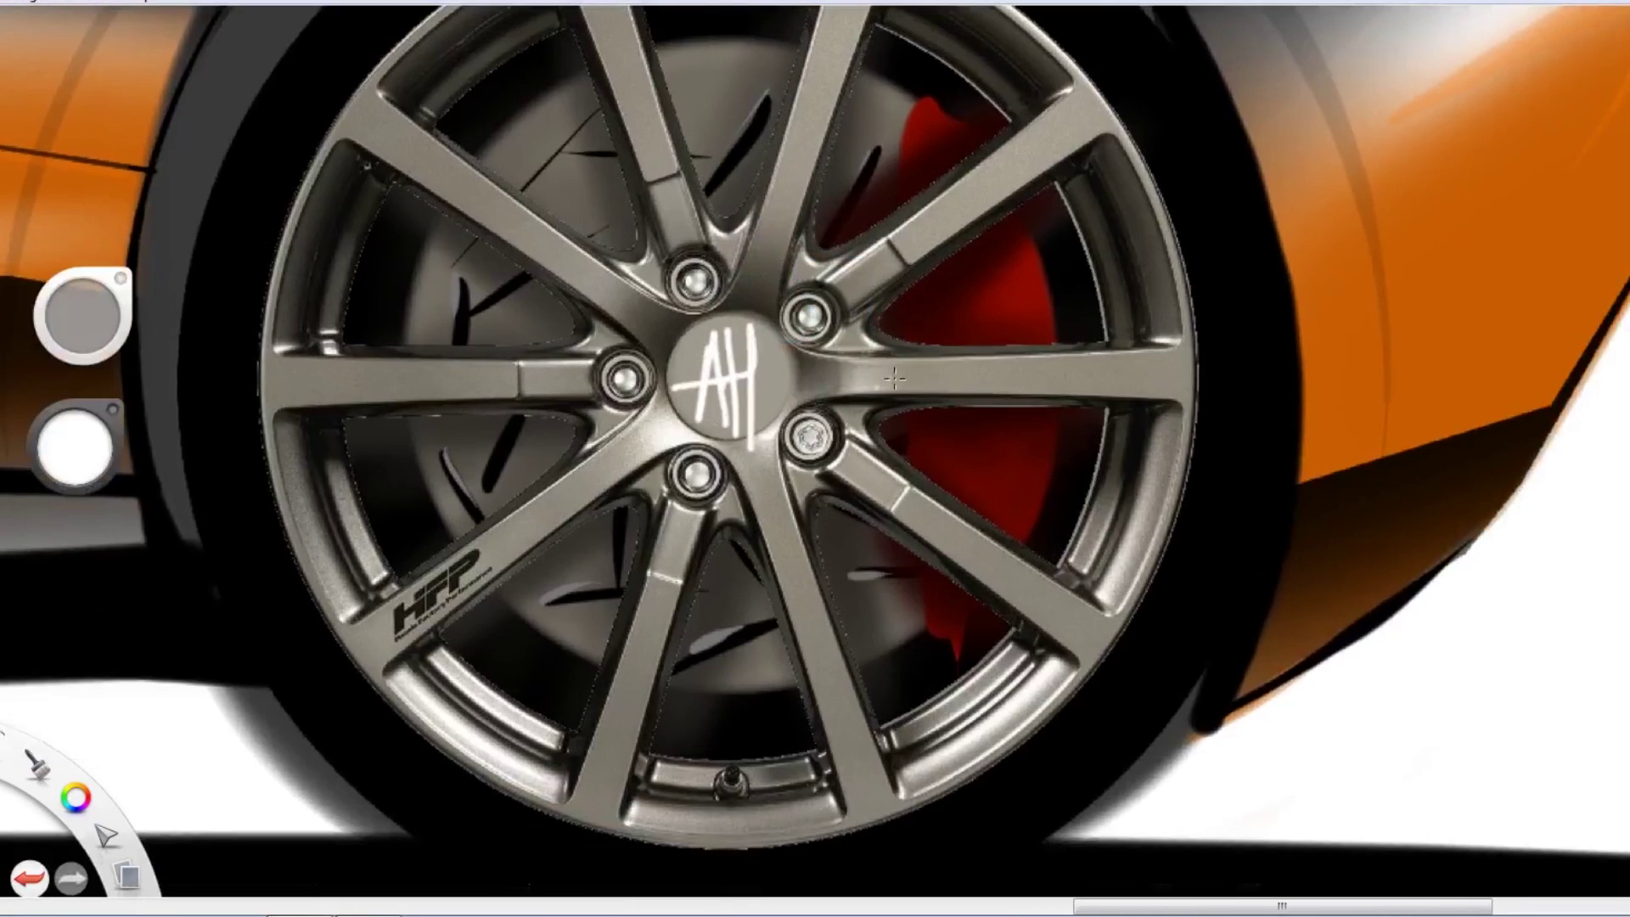
pyautogui.scroll(-5, 894, 379)
pyautogui.scroll(2, 903, 643)
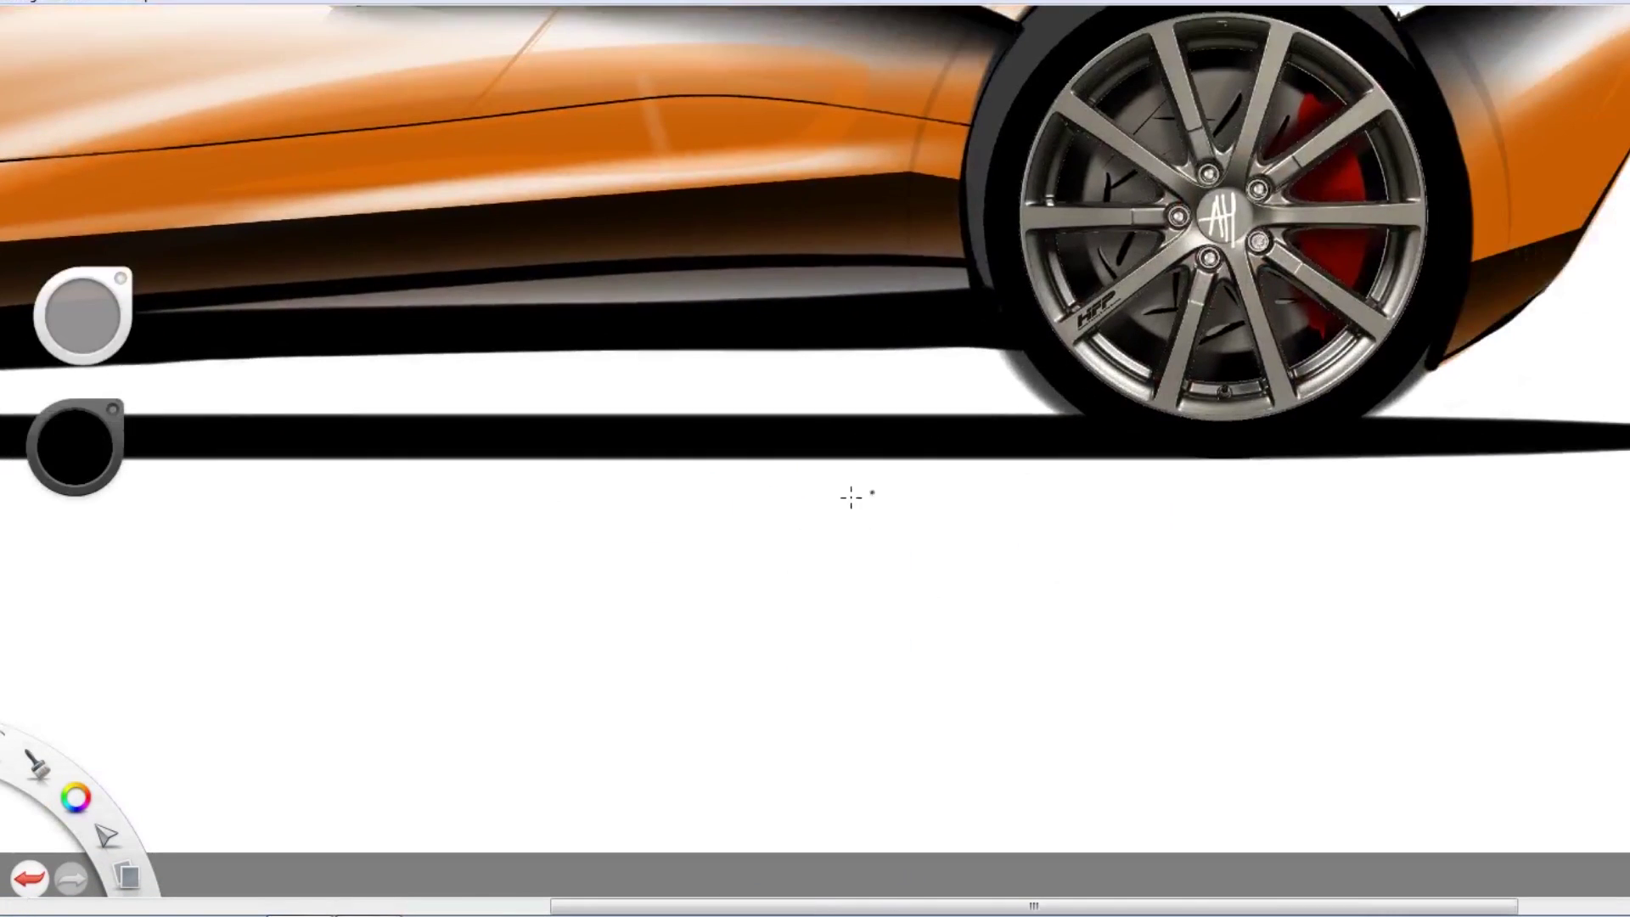
pyautogui.press('space')
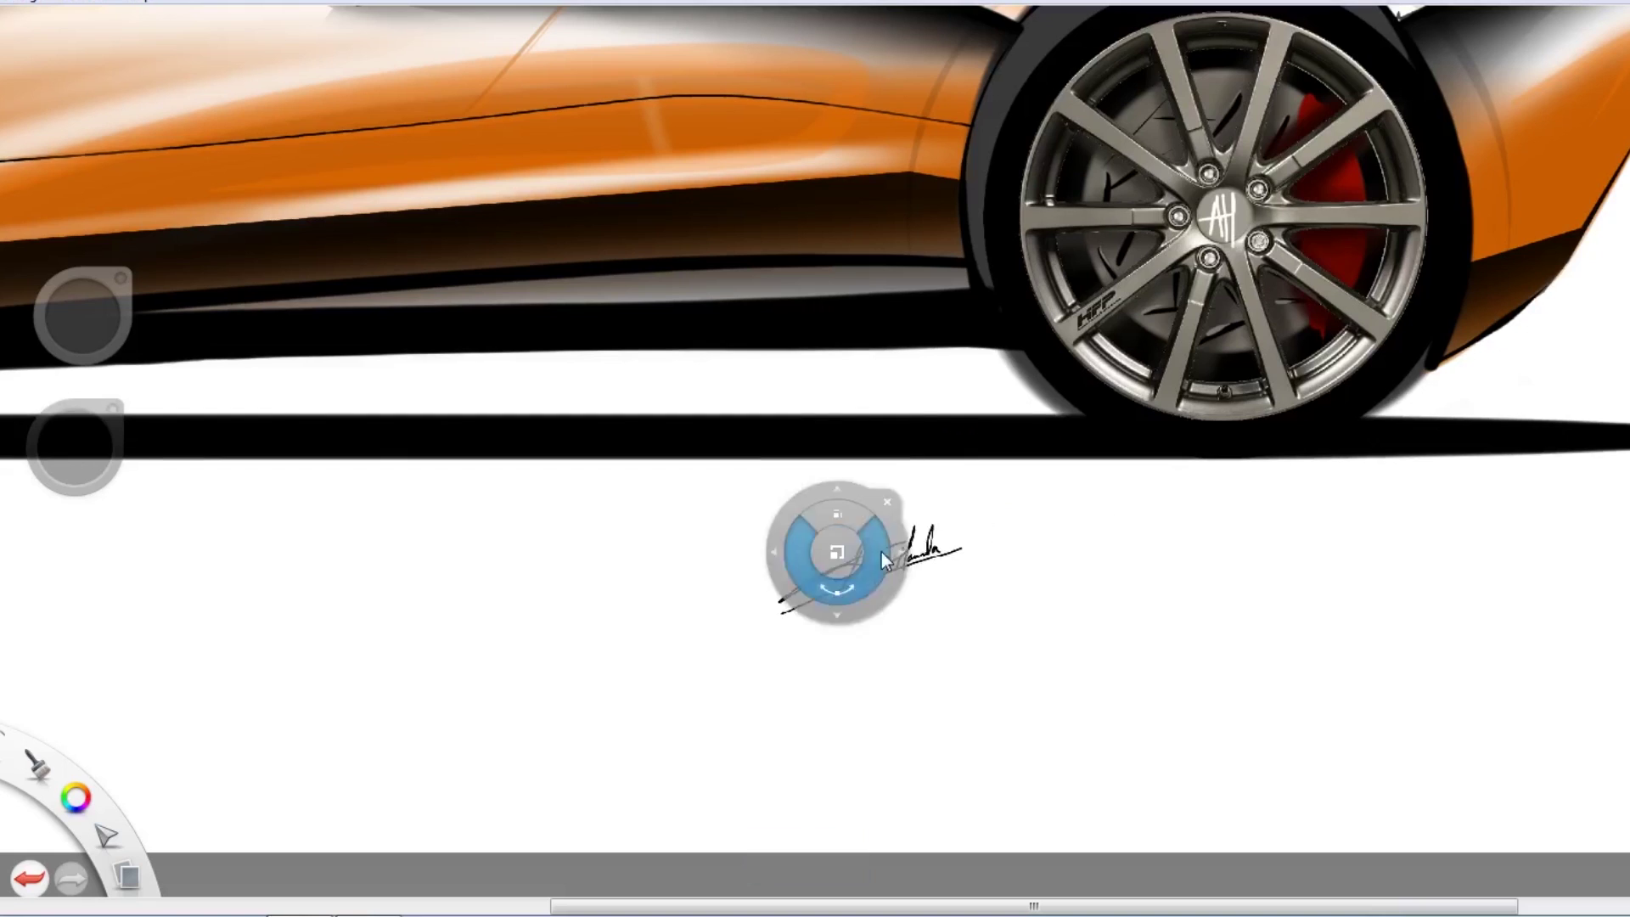
pyautogui.scroll(-5, 976, 467)
pyautogui.moveTo(920, 467); pyautogui.dragTo(1371, 419)
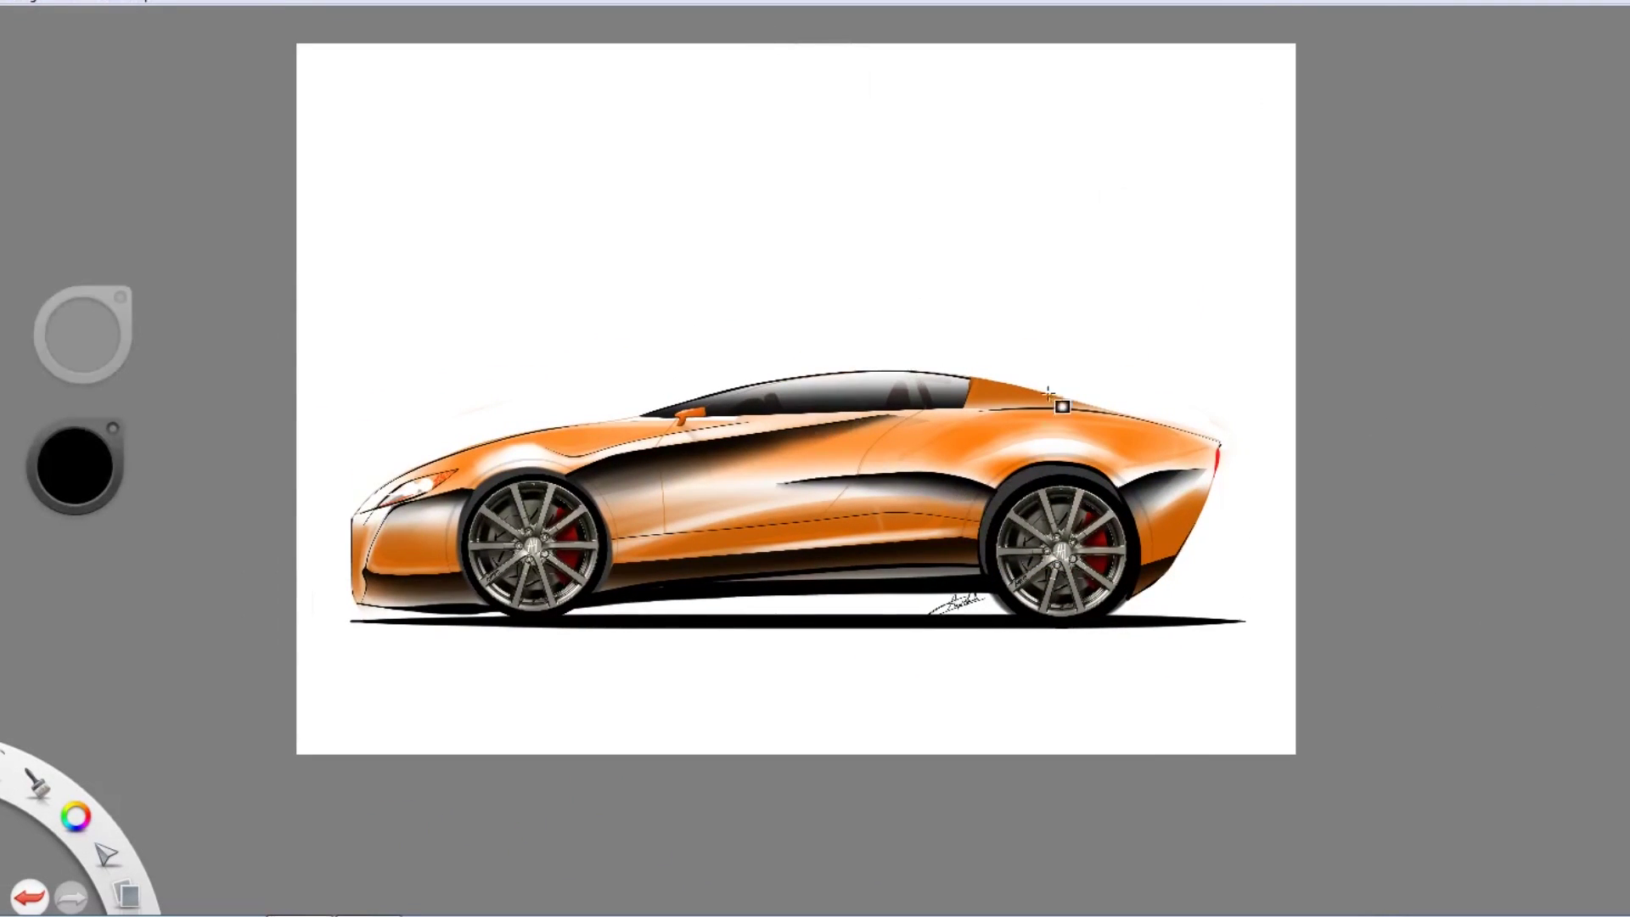
# Fill the background with a grey radial gradient, darker toward the edges and lower right
pyautogui.click(1061, 407)
pyautogui.moveTo(1303, 418); pyautogui.dragTo(1377, 747)
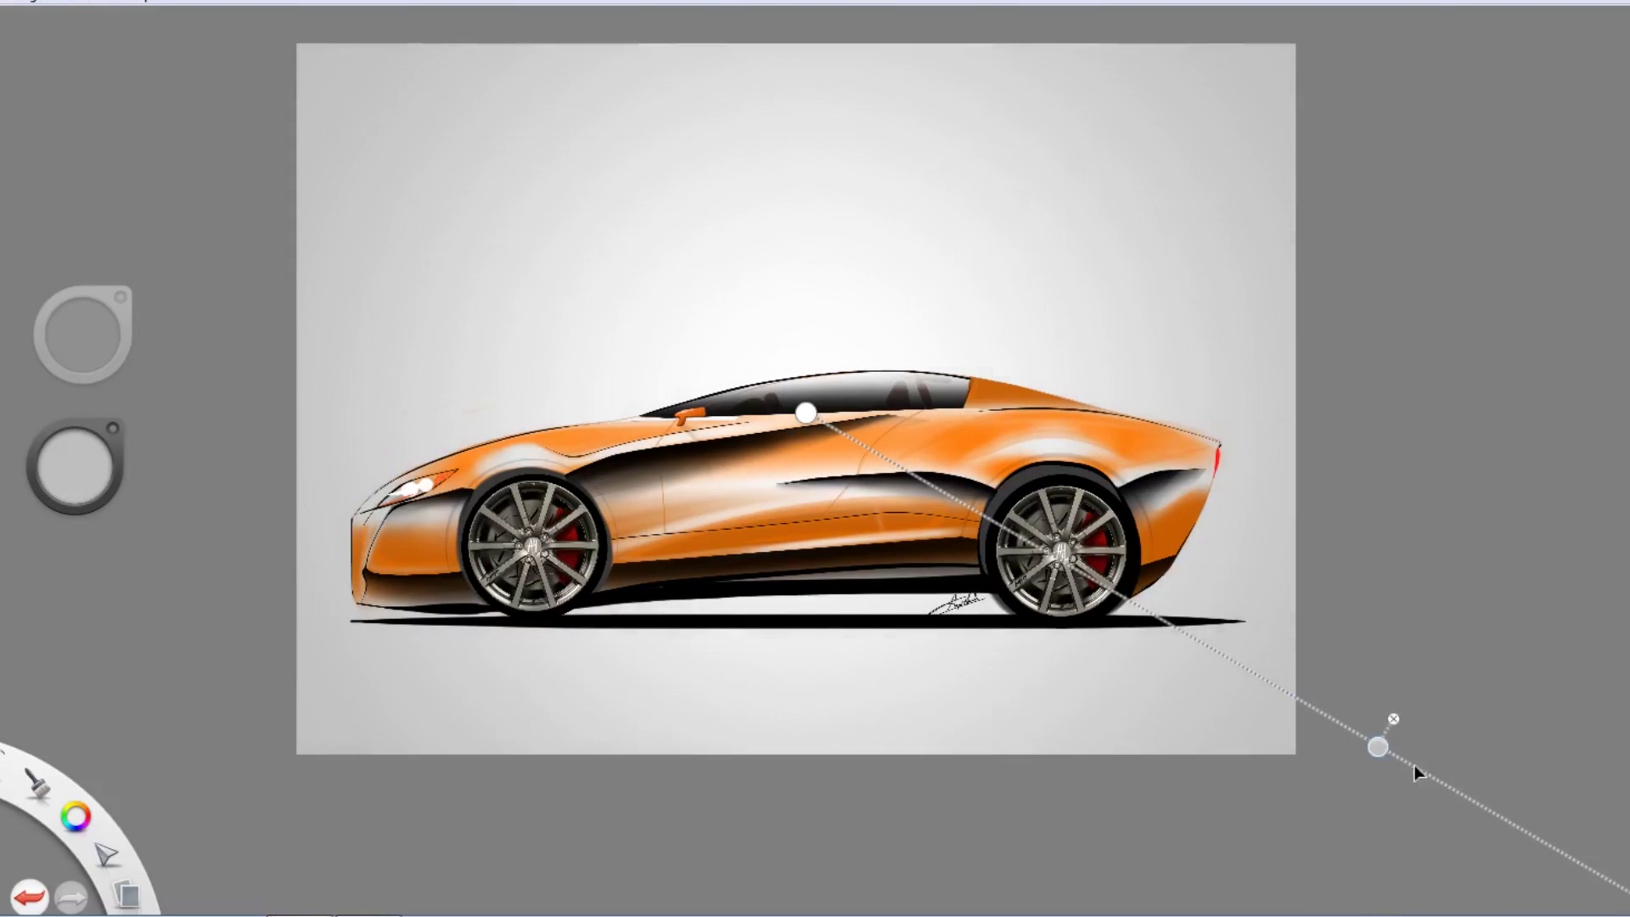
pyautogui.moveTo(75, 465)
pyautogui.mouseDown()
pyautogui.moveTo(69, 604)
pyautogui.moveTo(295, 629)
pyautogui.mouseUp()
pyautogui.moveTo(1377, 747); pyautogui.dragTo(1615, 881)
# Paint white highlights on the front fender top, front fascia, lower bumper and door
pyautogui.scroll(5, 483, 505)
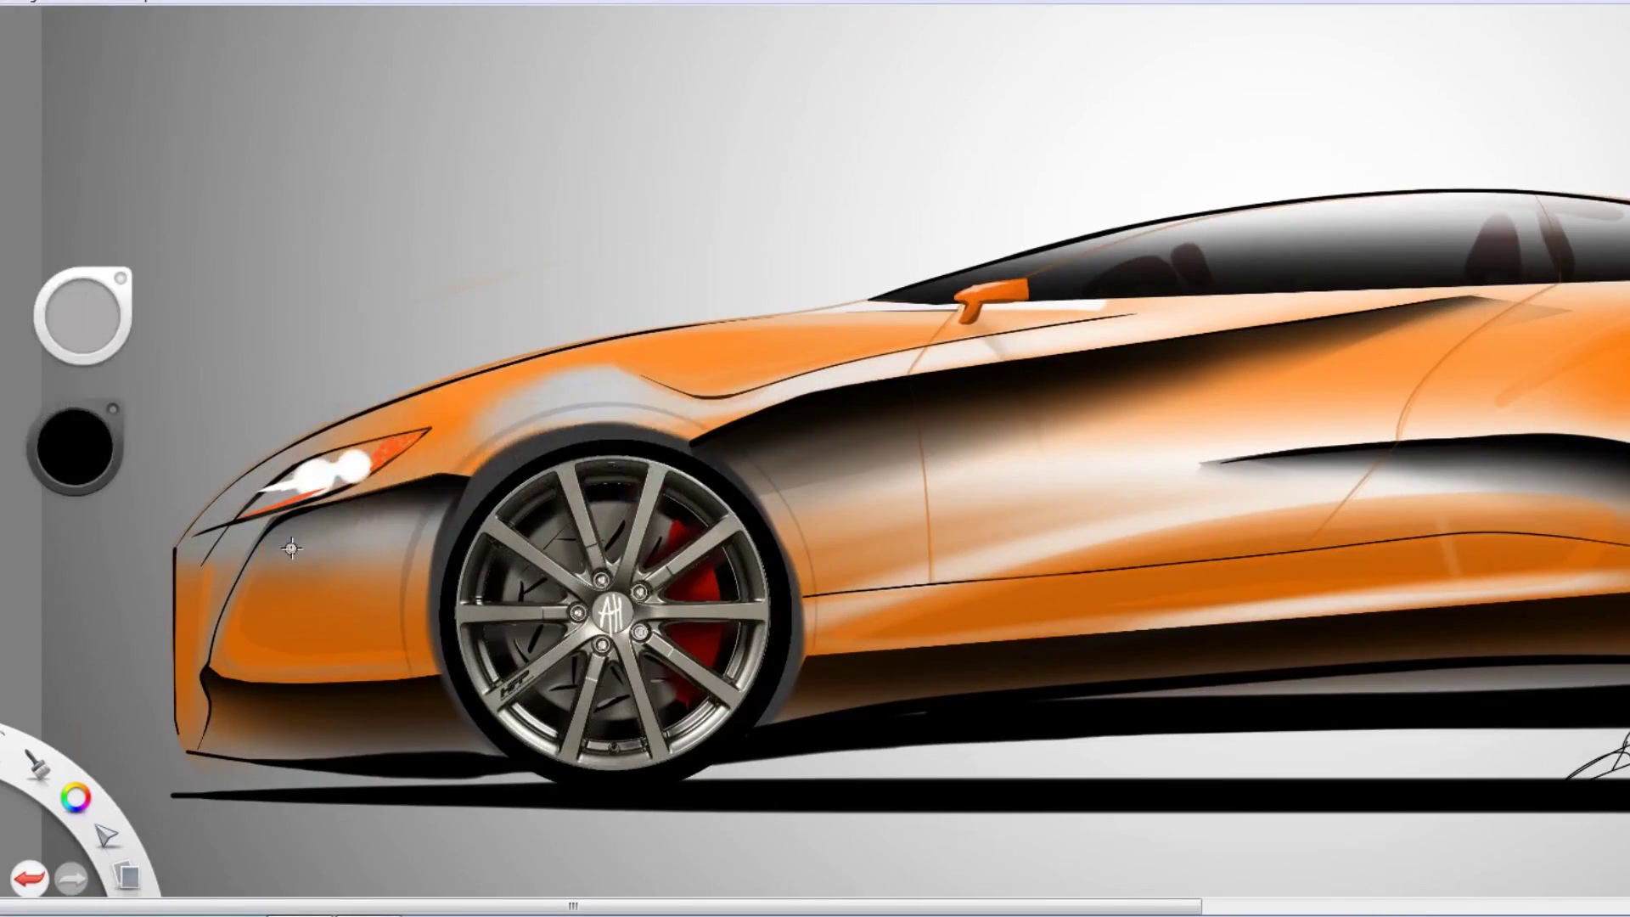
pyautogui.moveTo(293, 492); pyautogui.dragTo(896, 366)
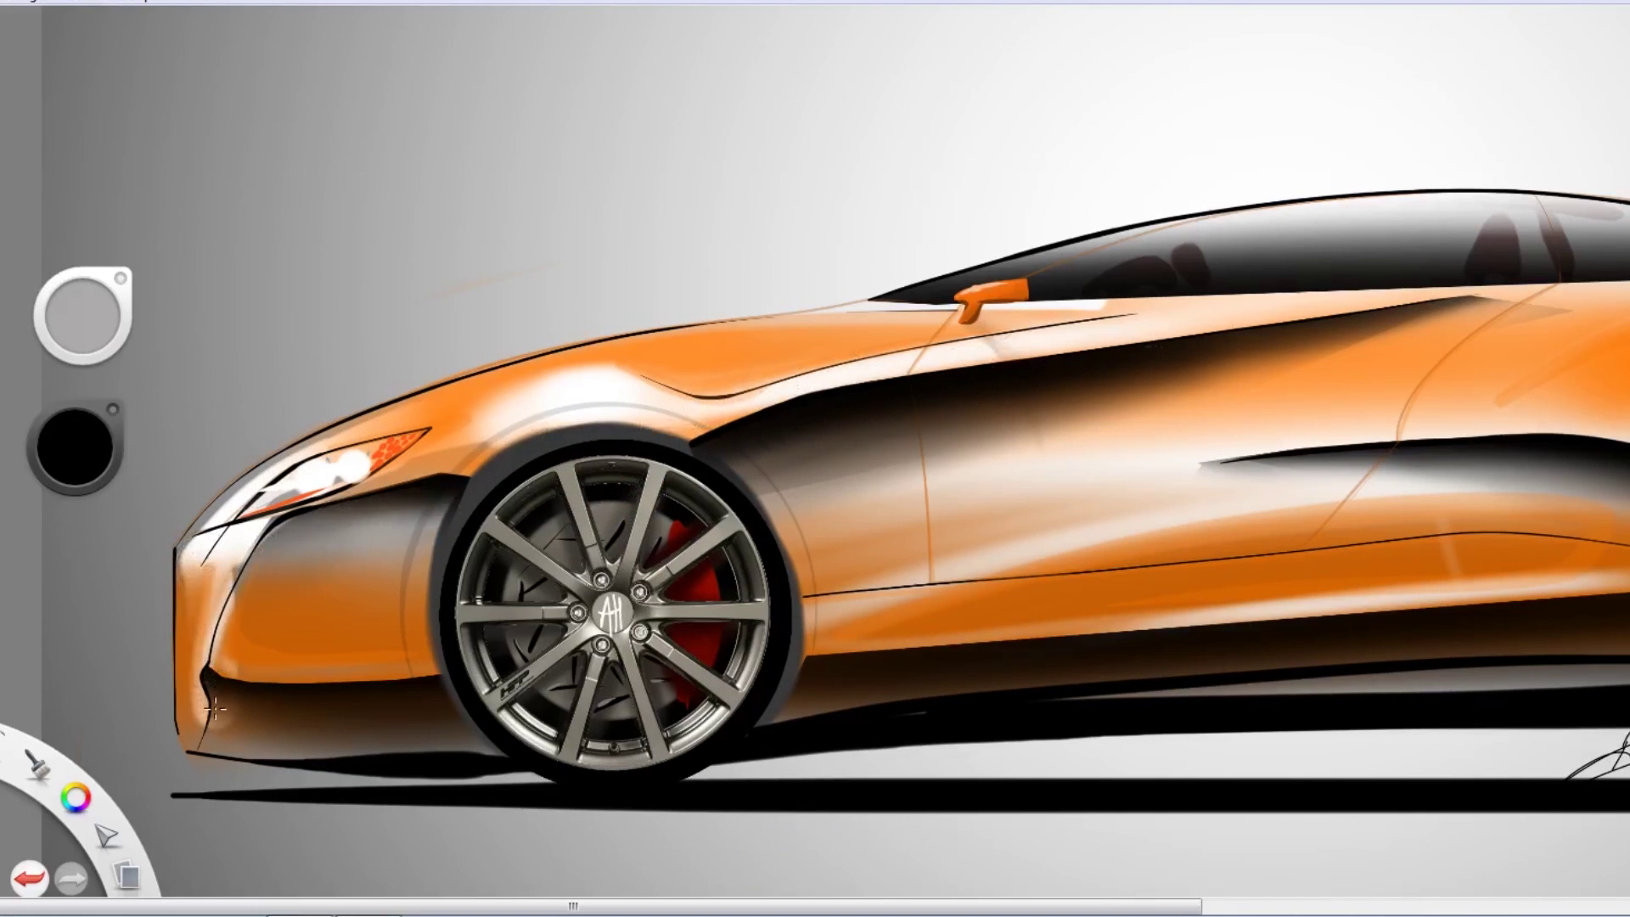
pyautogui.moveTo(215, 709); pyautogui.dragTo(249, 617)
pyautogui.moveTo(182, 717); pyautogui.dragTo(496, 738)
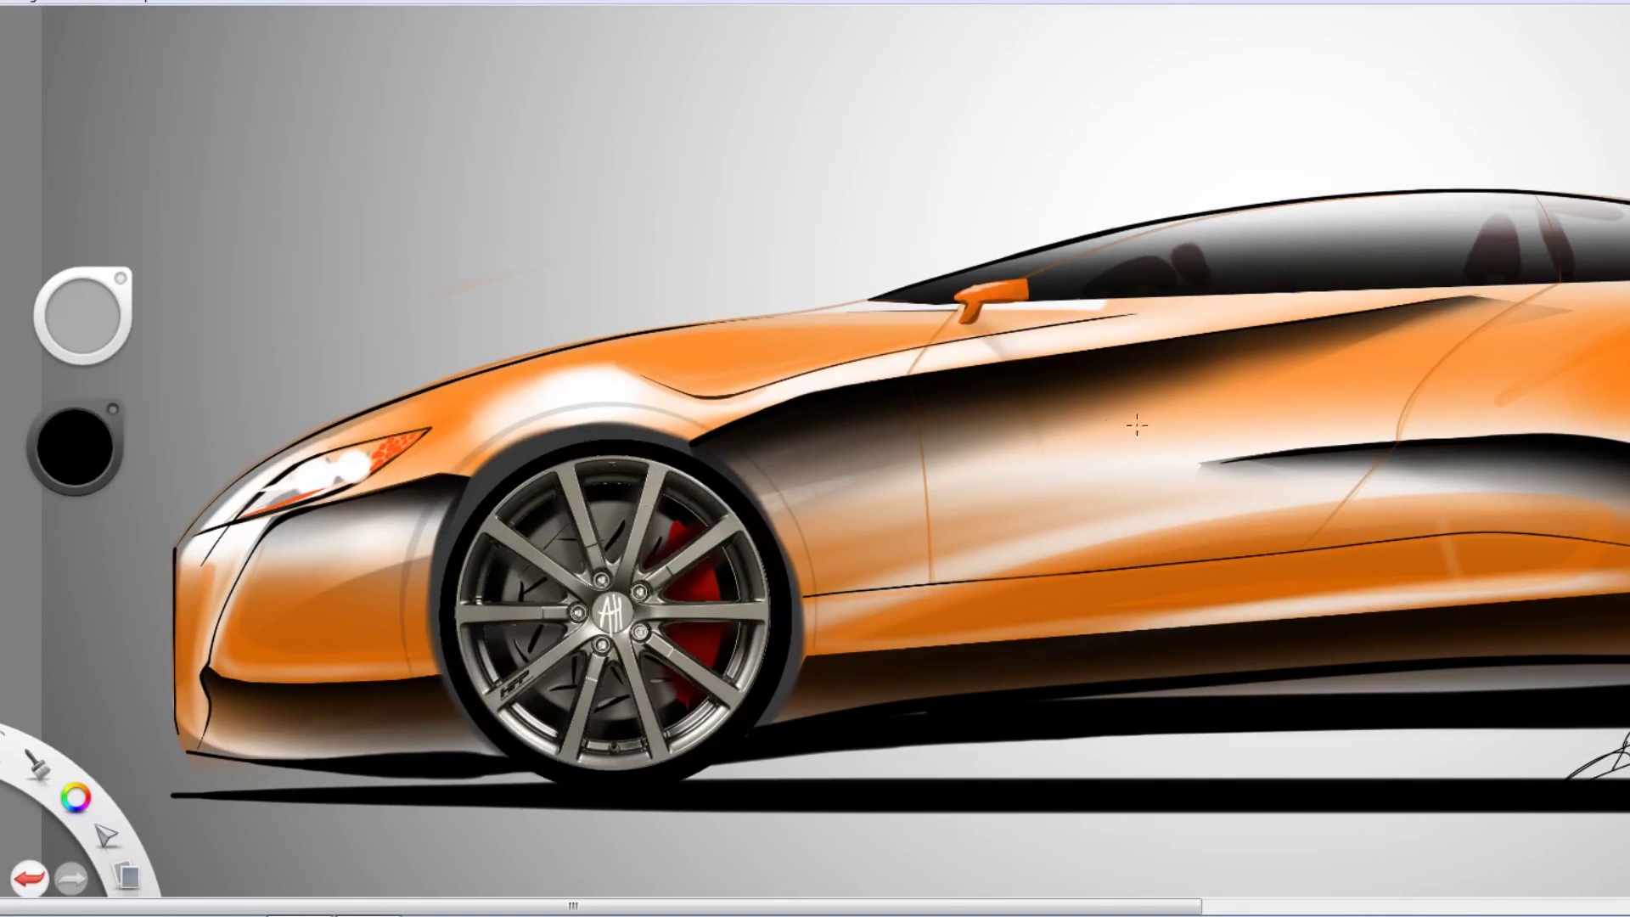
pyautogui.moveTo(1138, 424); pyautogui.dragTo(1048, 553)
# Brighten the rear fender with several soft white light strokes
pyautogui.hscroll(5, 908, 303)
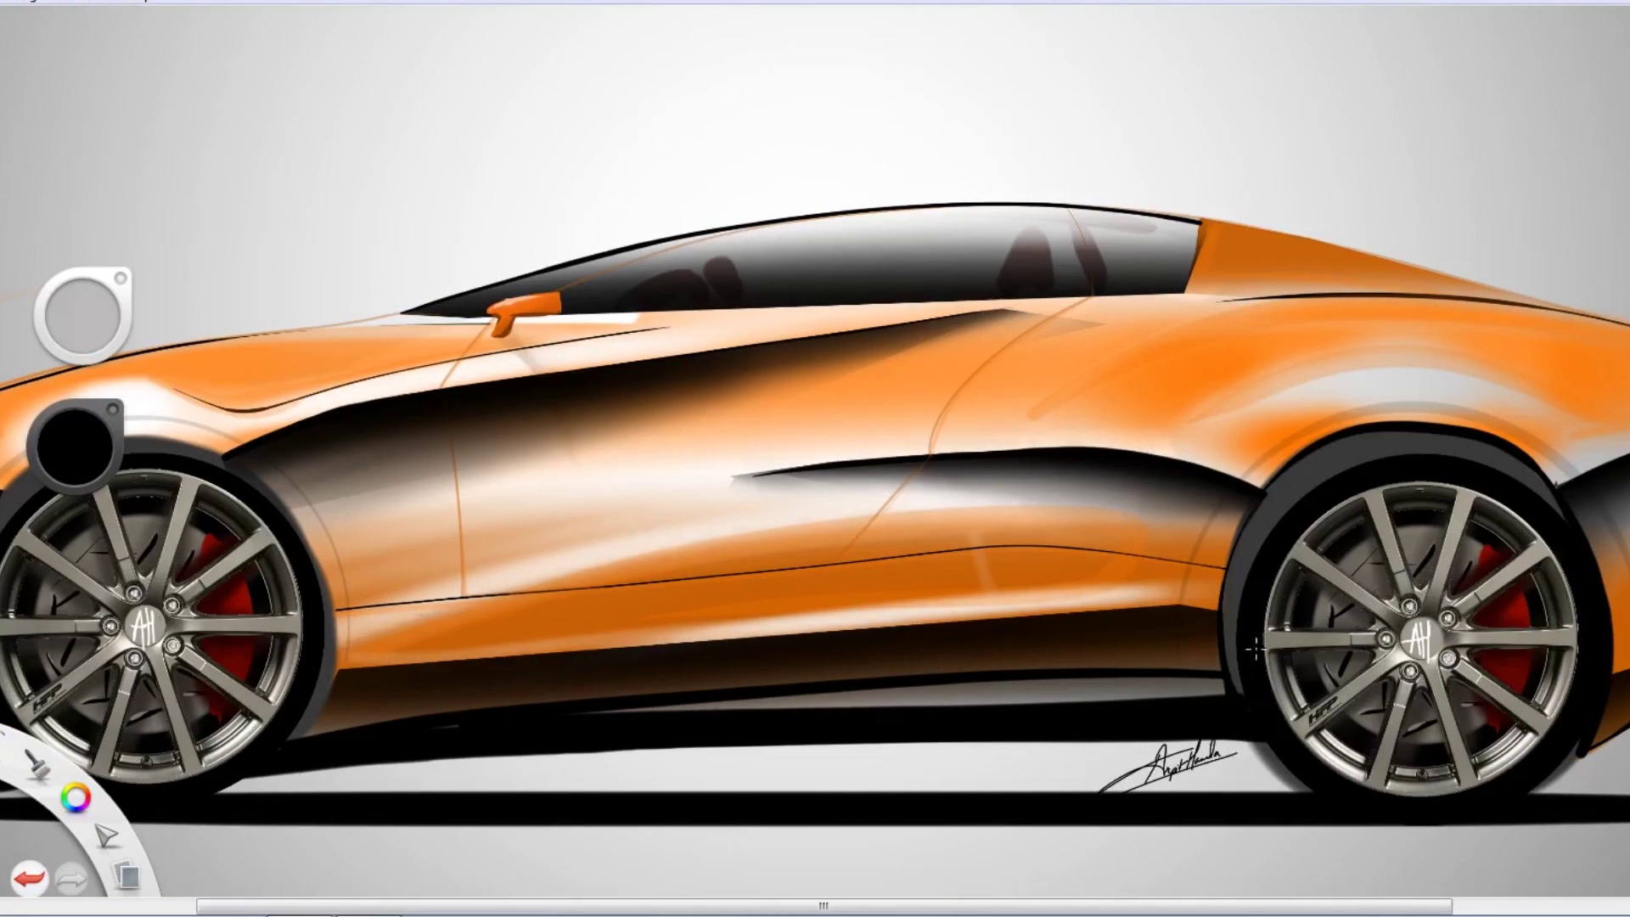
pyautogui.hscroll(8, 1255, 649)
pyautogui.moveTo(658, 471); pyautogui.dragTo(1048, 477)
pyautogui.moveTo(942, 628); pyautogui.dragTo(1061, 507)
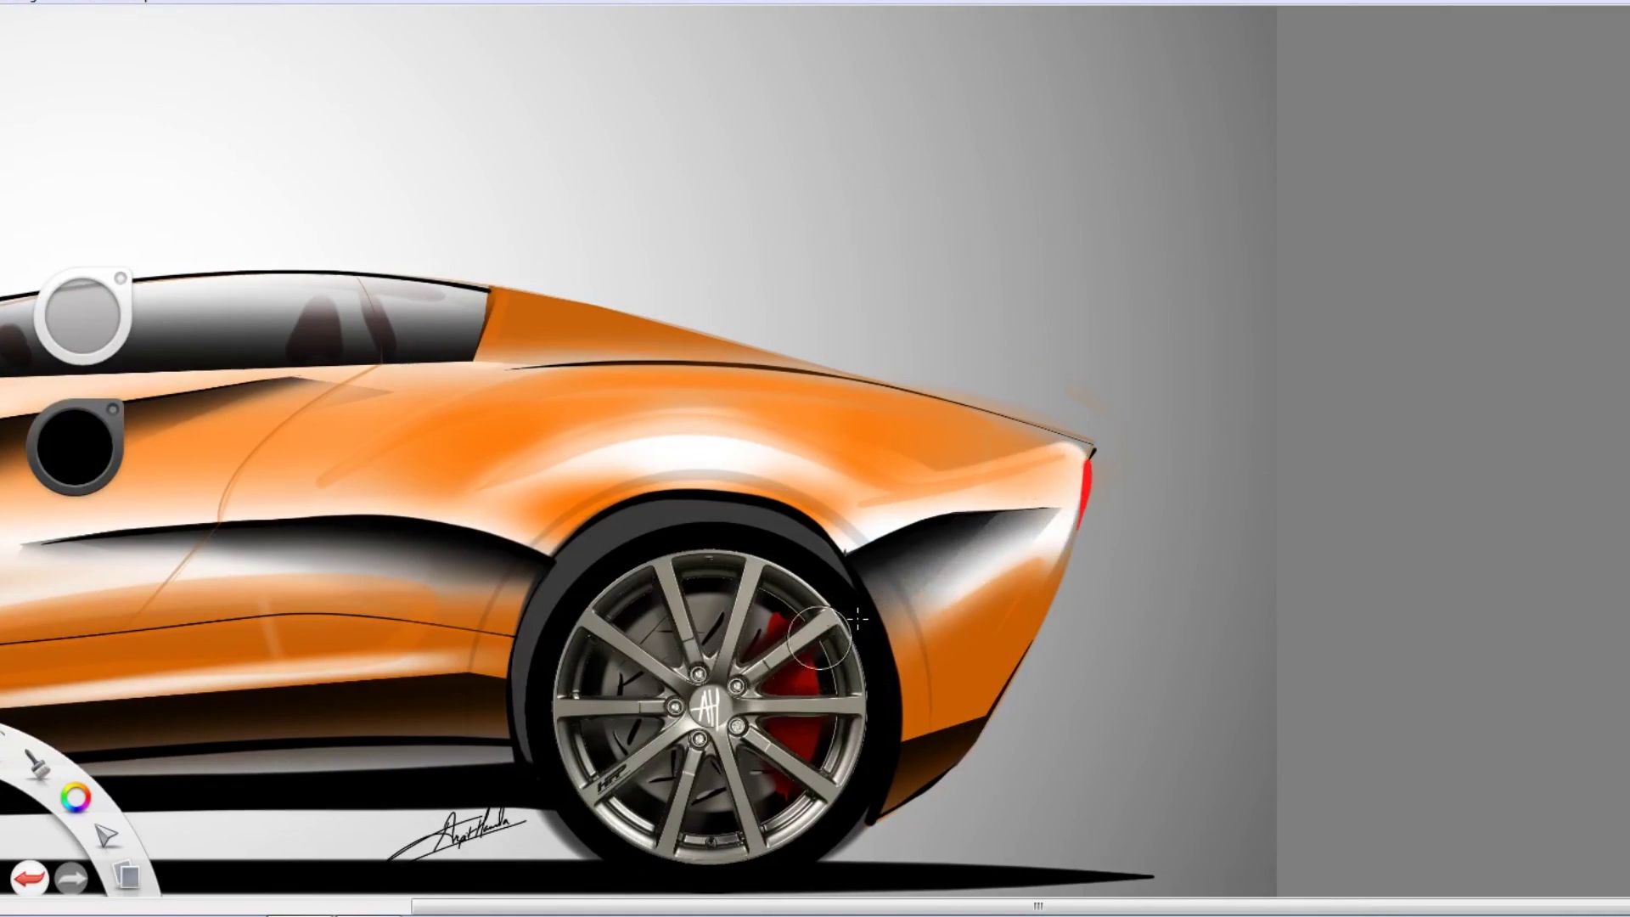
pyautogui.moveTo(858, 620); pyautogui.dragTo(1048, 455)
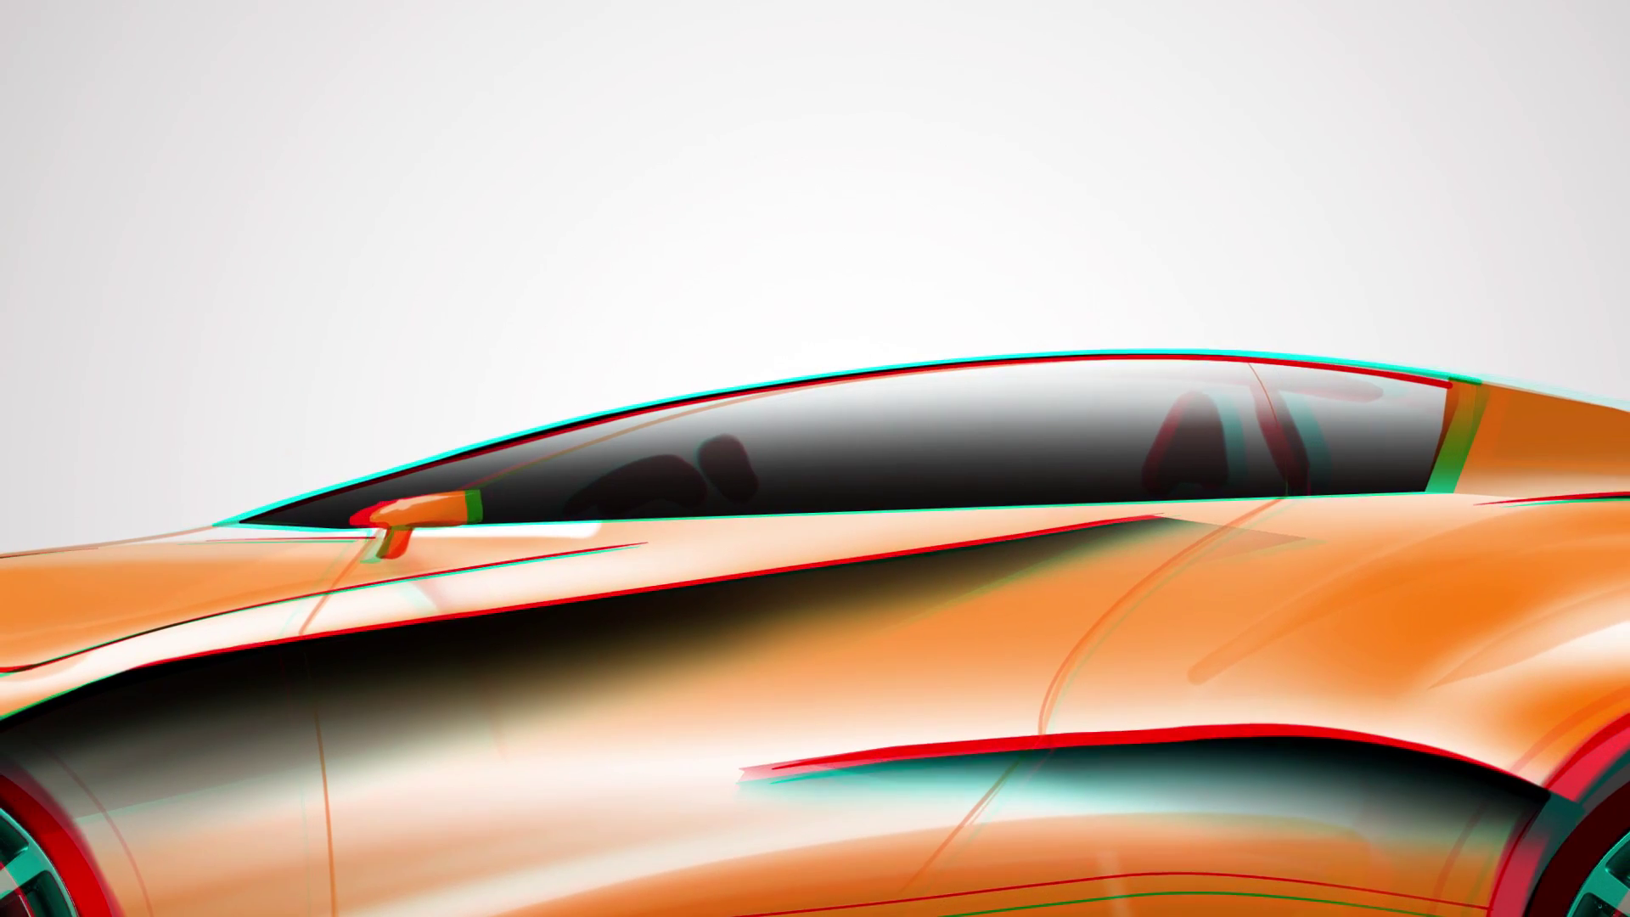